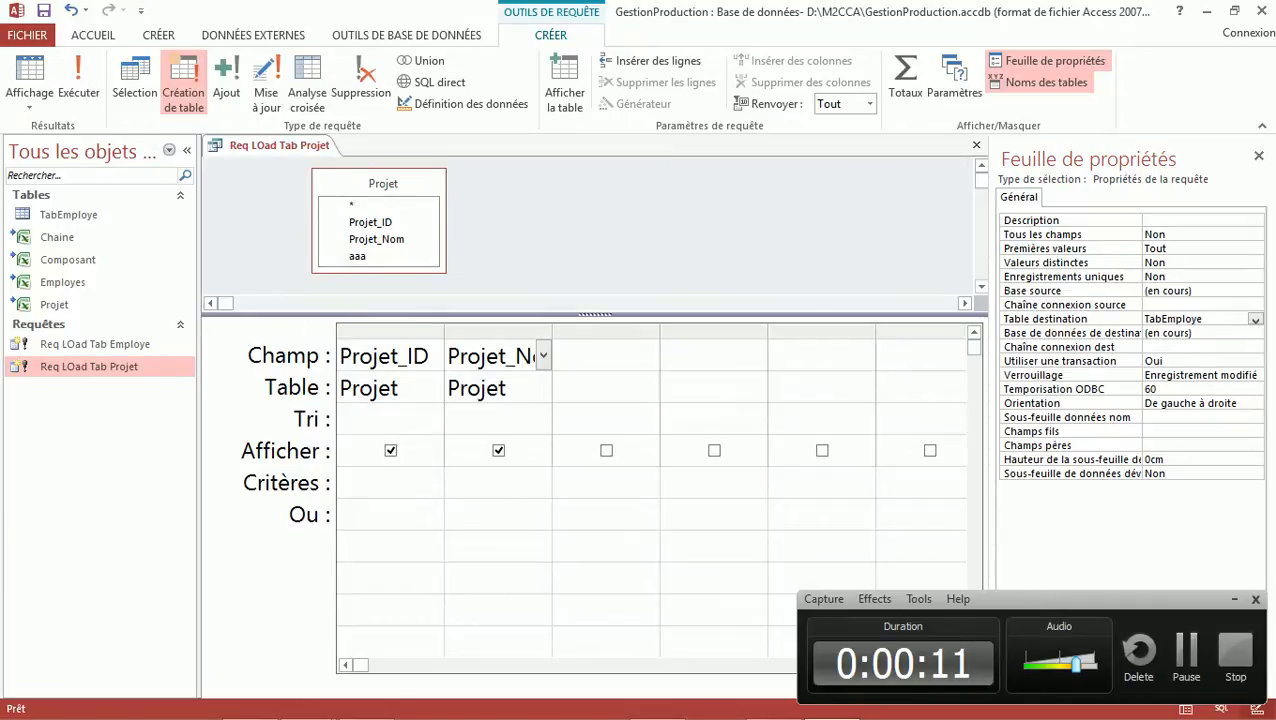
# Close the Req LOad Tab Projet query without saving its design changes, and delete the query.
pyautogui.click(976, 145)
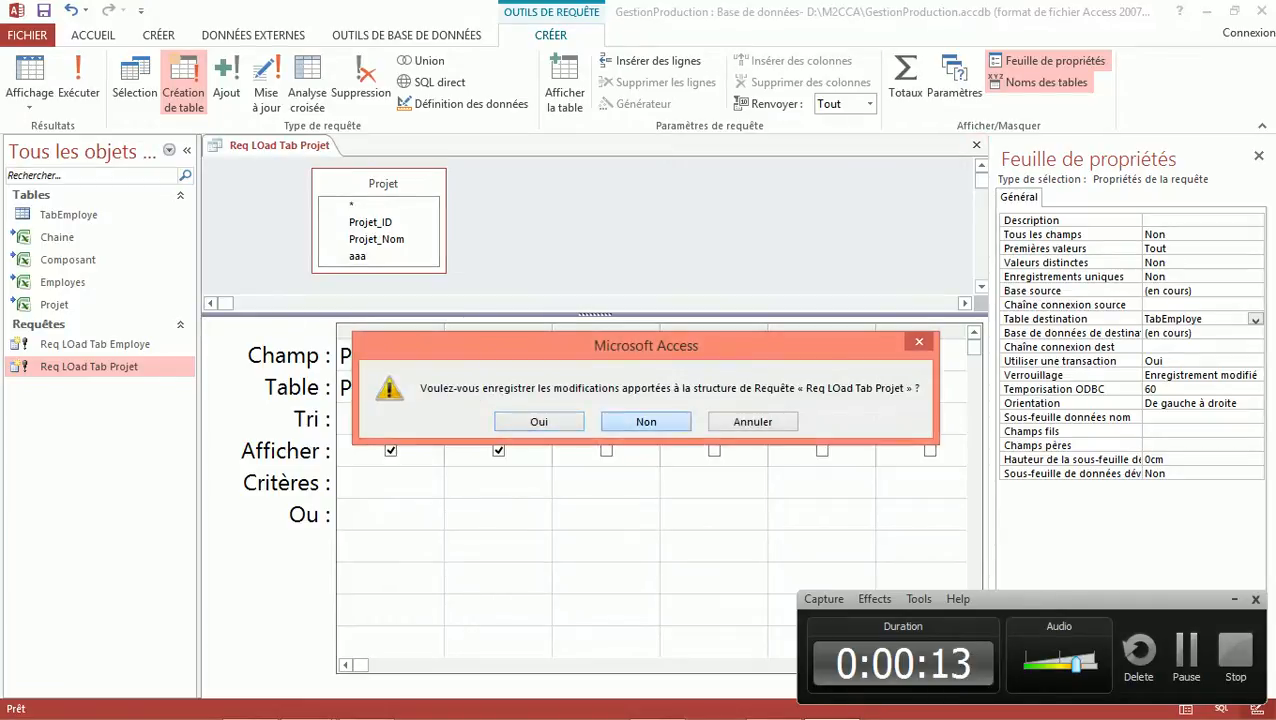
pyautogui.click(646, 421)
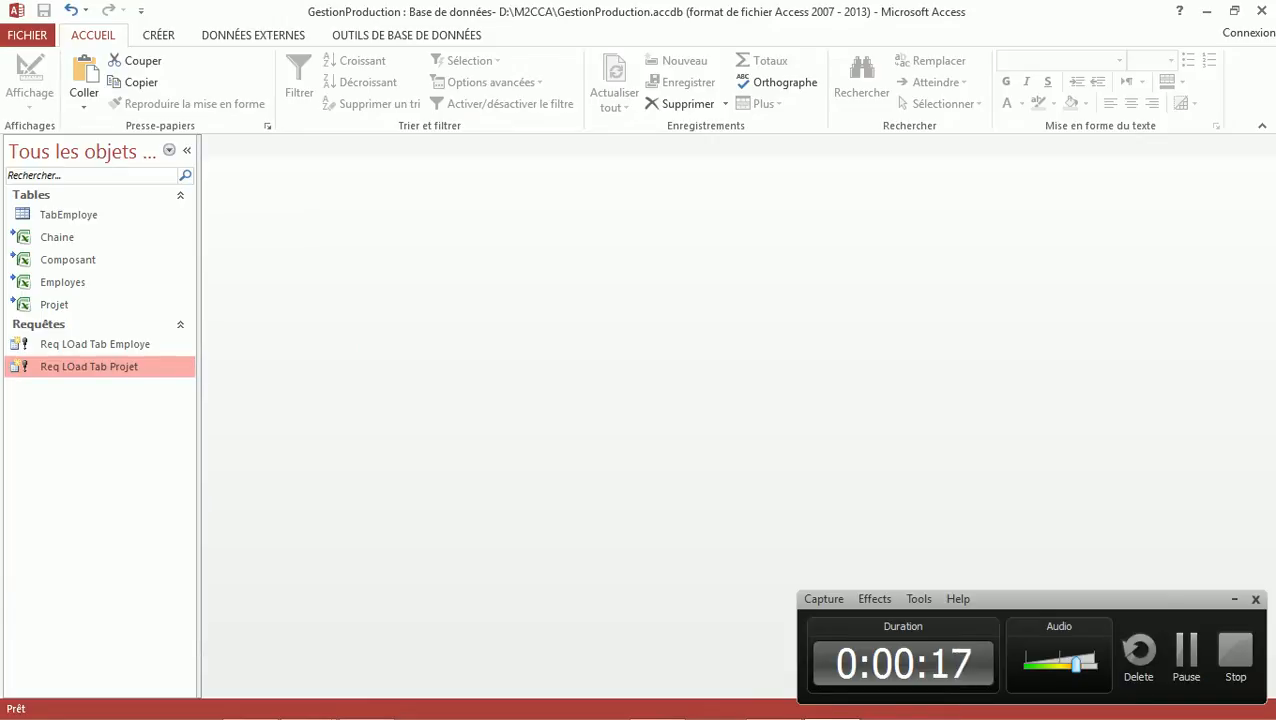
# Run the Req LOad Tab Employe query, accept deleting the existing TabEmploye table, and decline pasting the rows into a new table.
pyautogui.doubleClick(95, 344)
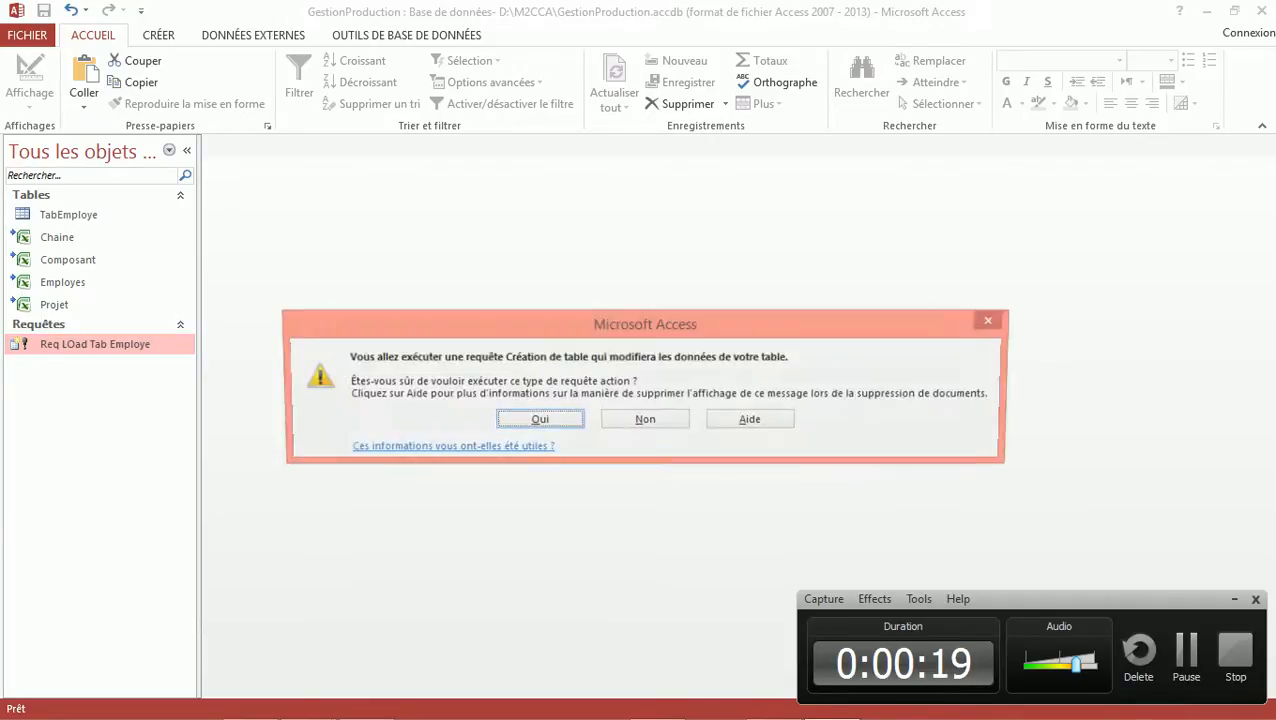
pyautogui.press('Return')
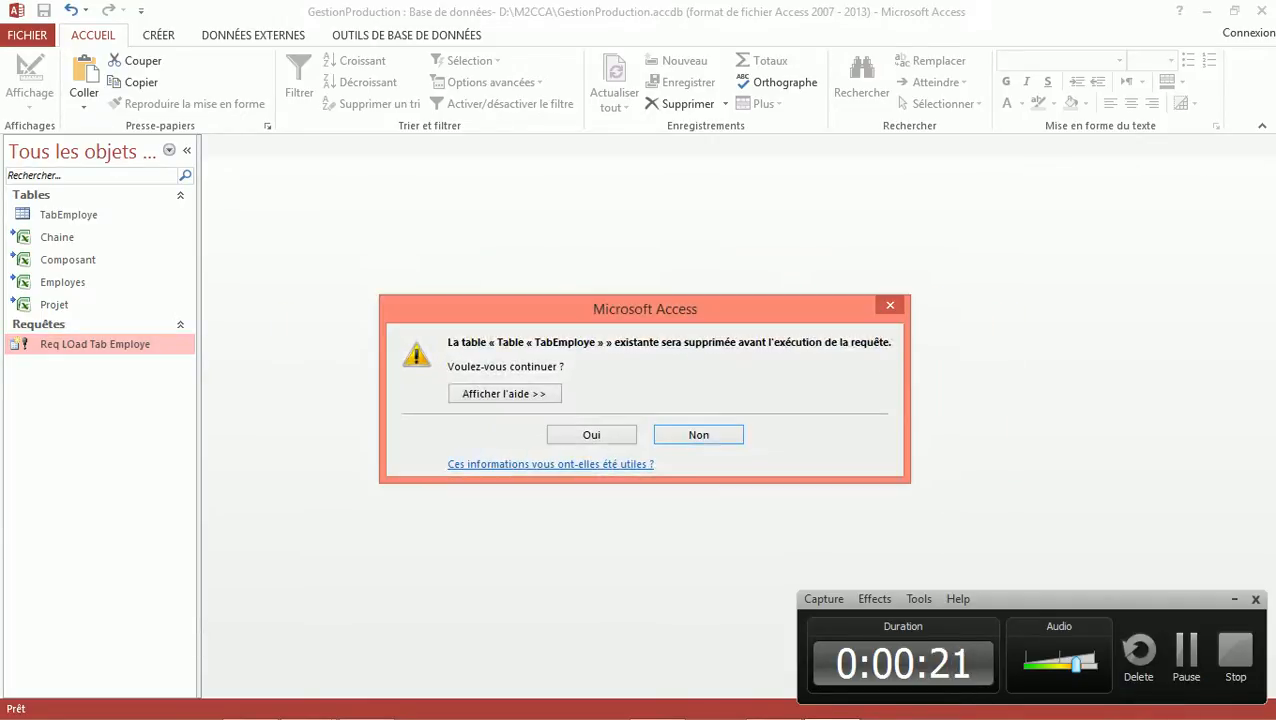
pyautogui.press('Left')
pyautogui.press('Return')
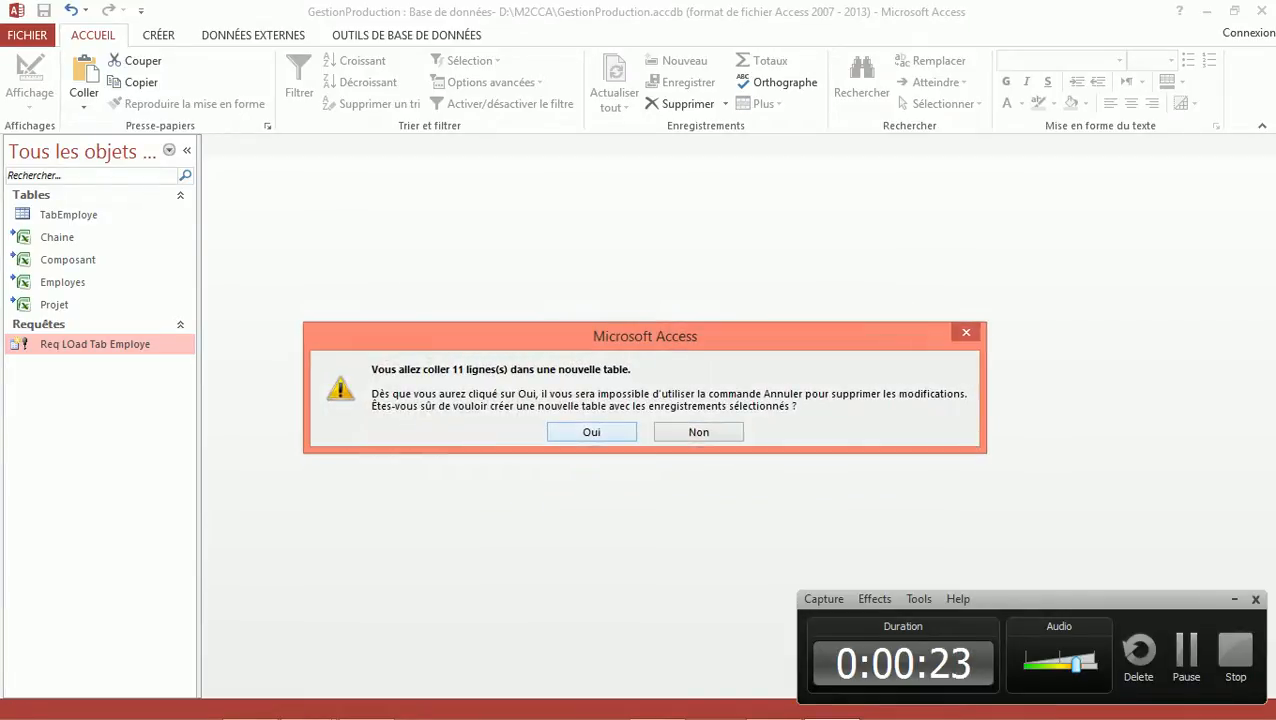
pyautogui.press('Right')
pyautogui.press('Return')
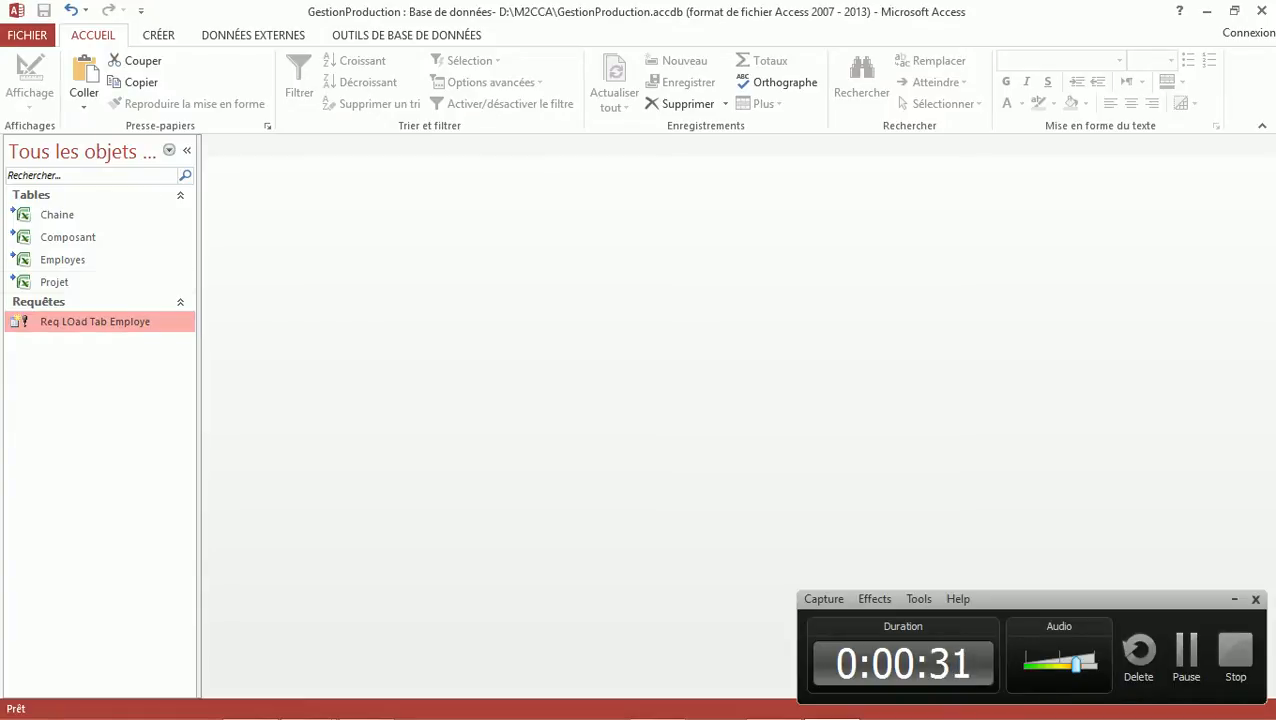
# Run the Req LOad Tab Employe make-table query and accept creating the TabEmploye table.
pyautogui.doubleClick(100, 321)
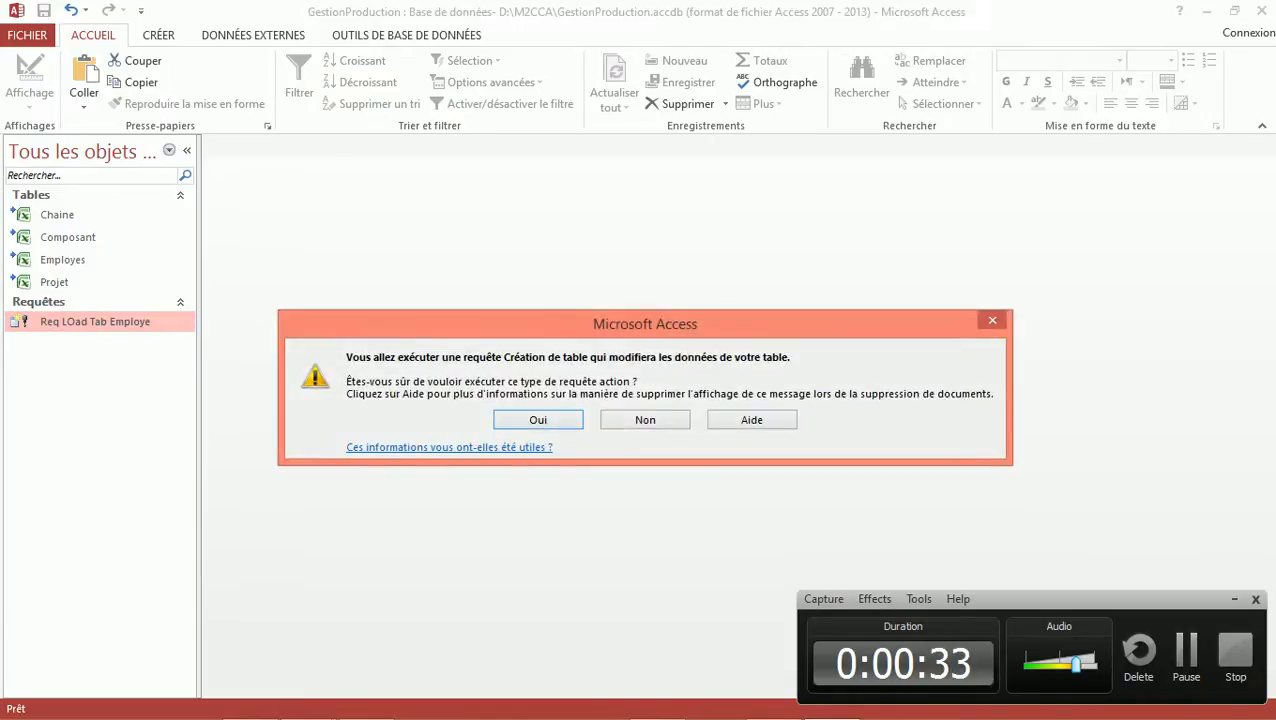
pyautogui.press('Return')
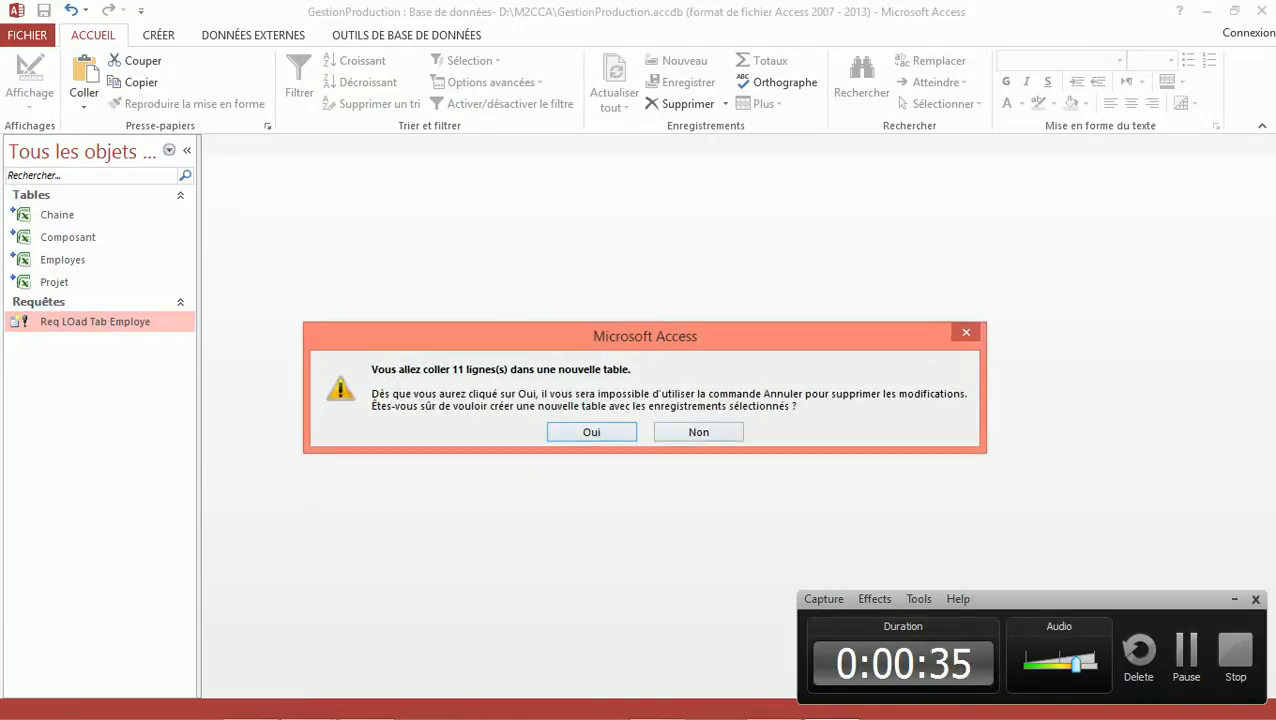
pyautogui.press('Return')
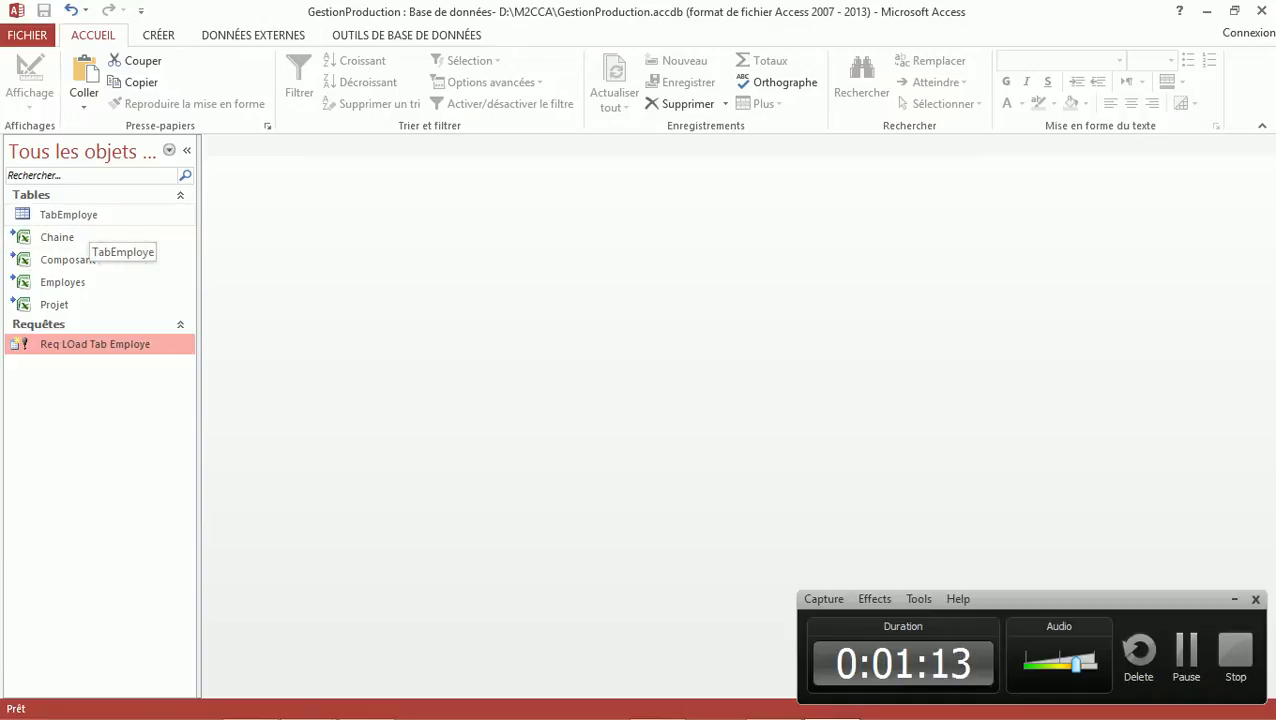
# Delete the TabEmploye table from the database.
pyautogui.click(100, 216)
pyautogui.press('Delete')
pyautogui.press('Return')
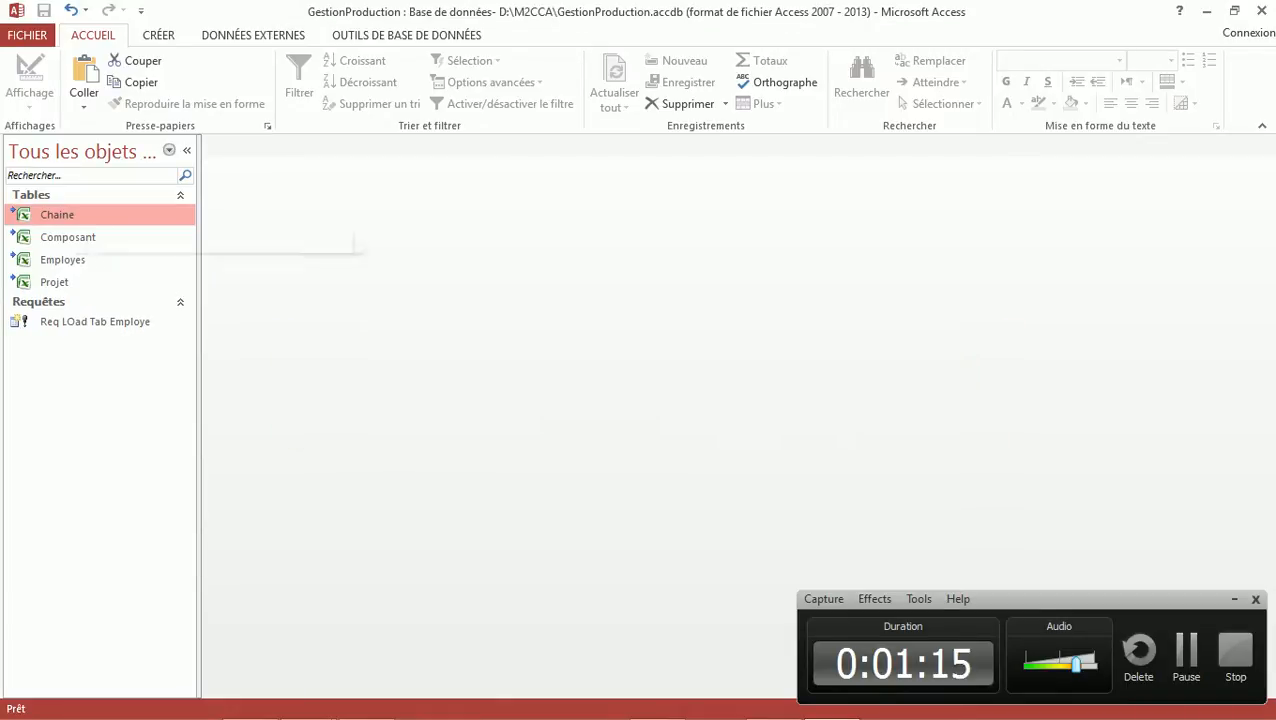
# Rebuild the TabEmploye table by running the Req LOad Tab Employe query and accepting its confirmations.
pyautogui.click(90, 321)
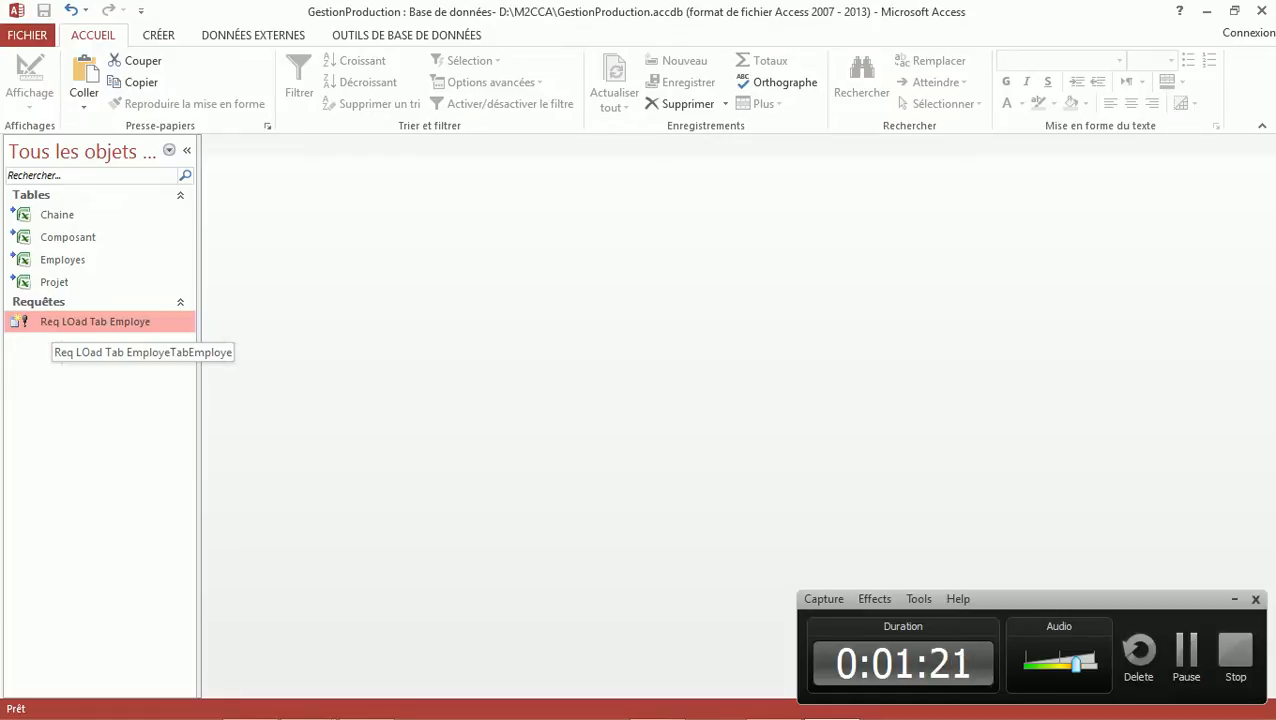
pyautogui.doubleClick(55, 322)
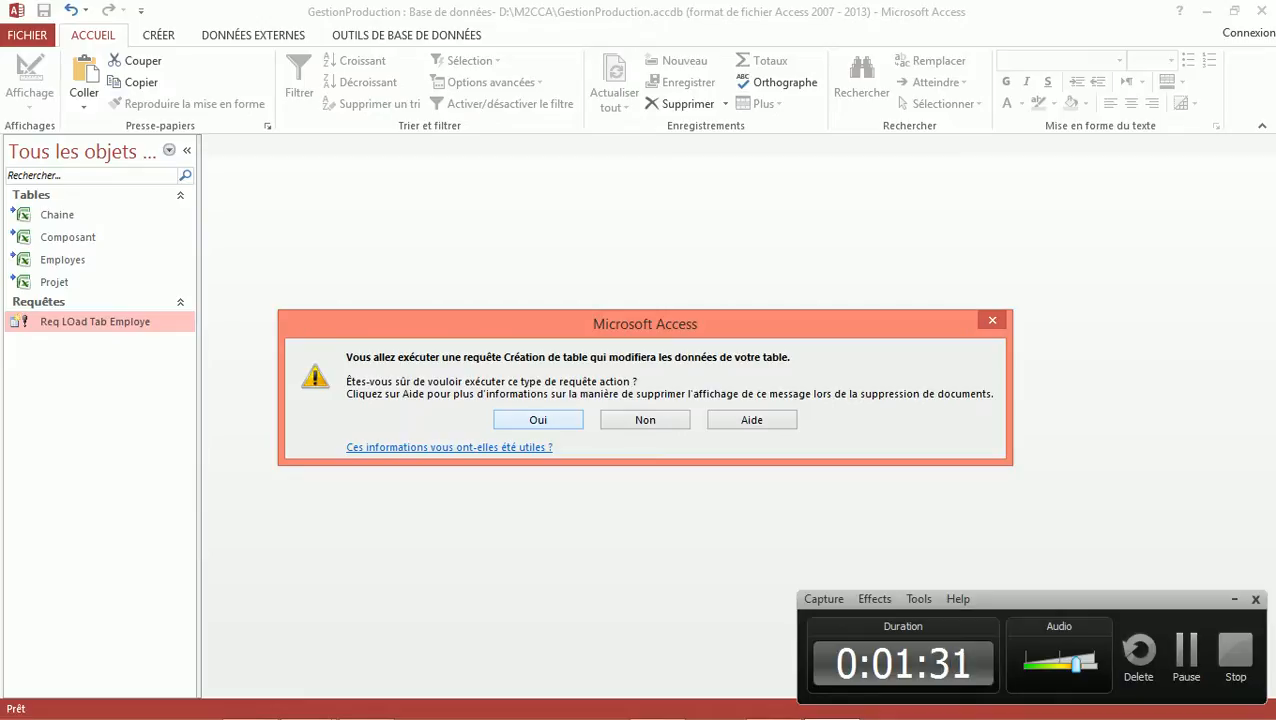
pyautogui.press('Return')
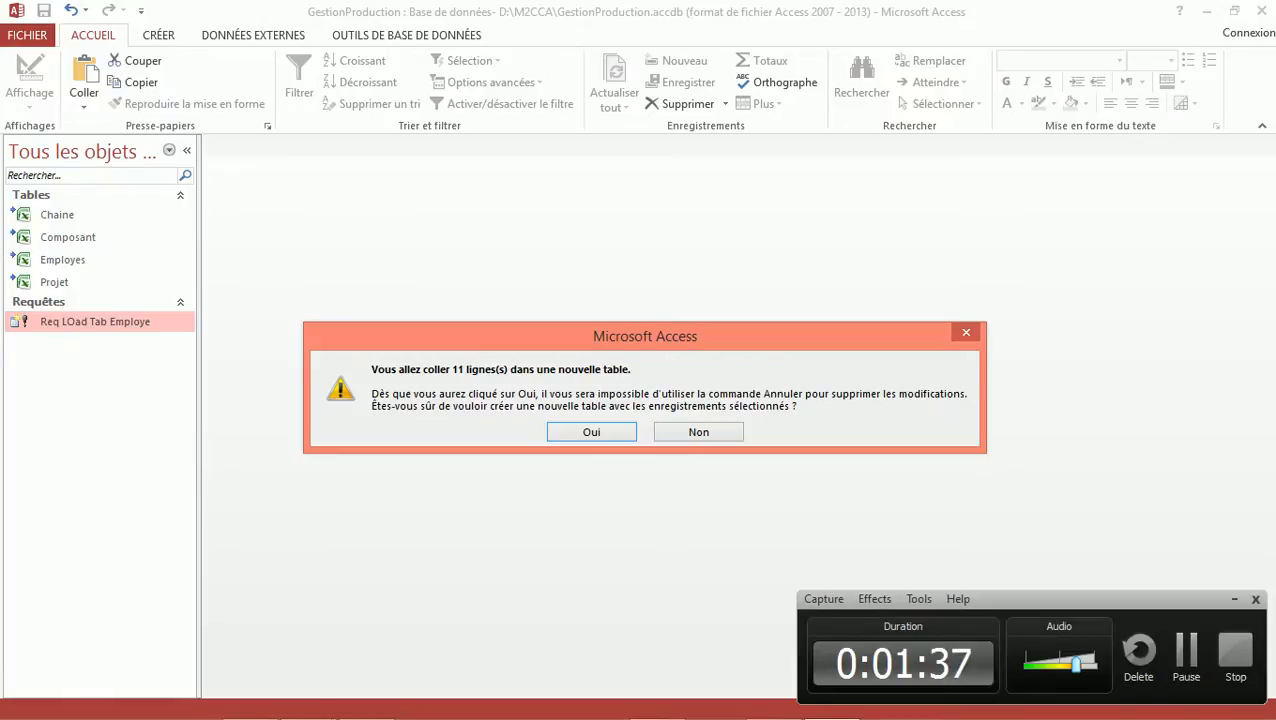
pyautogui.press('Return')
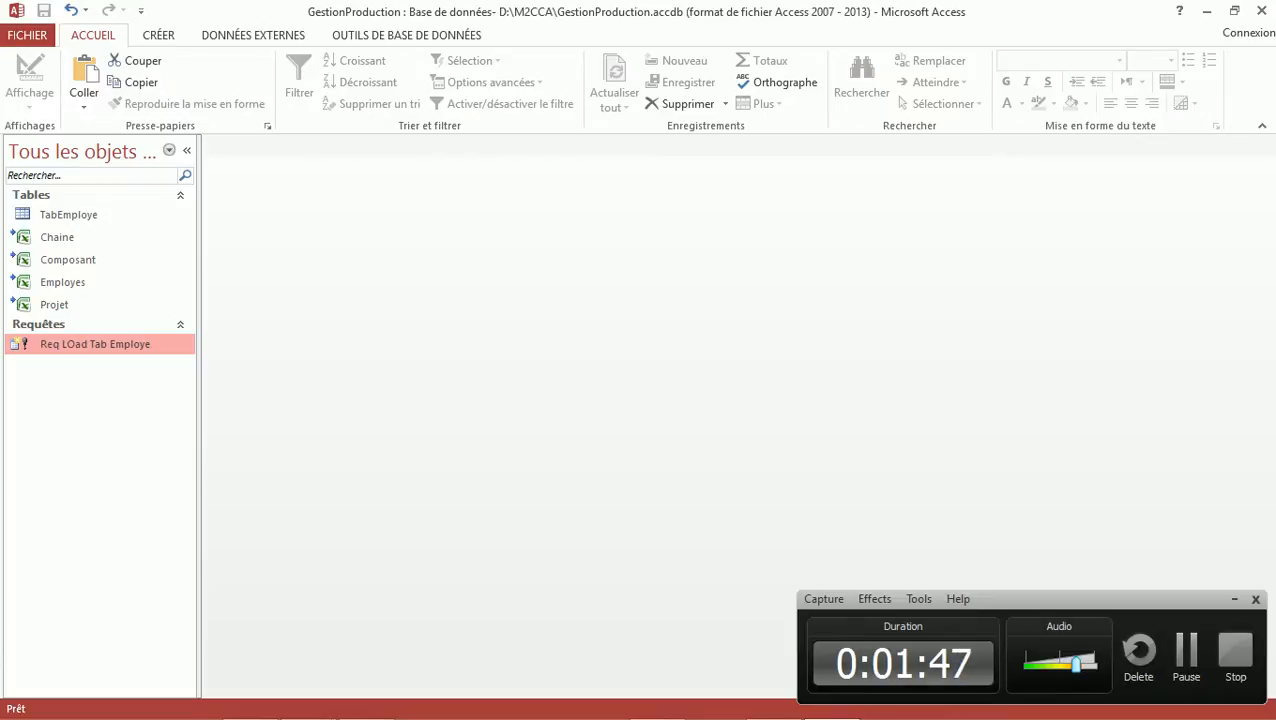
# Open the linked Employes table and the local TabEmploye table, and compare their records.
pyautogui.click(62, 282)
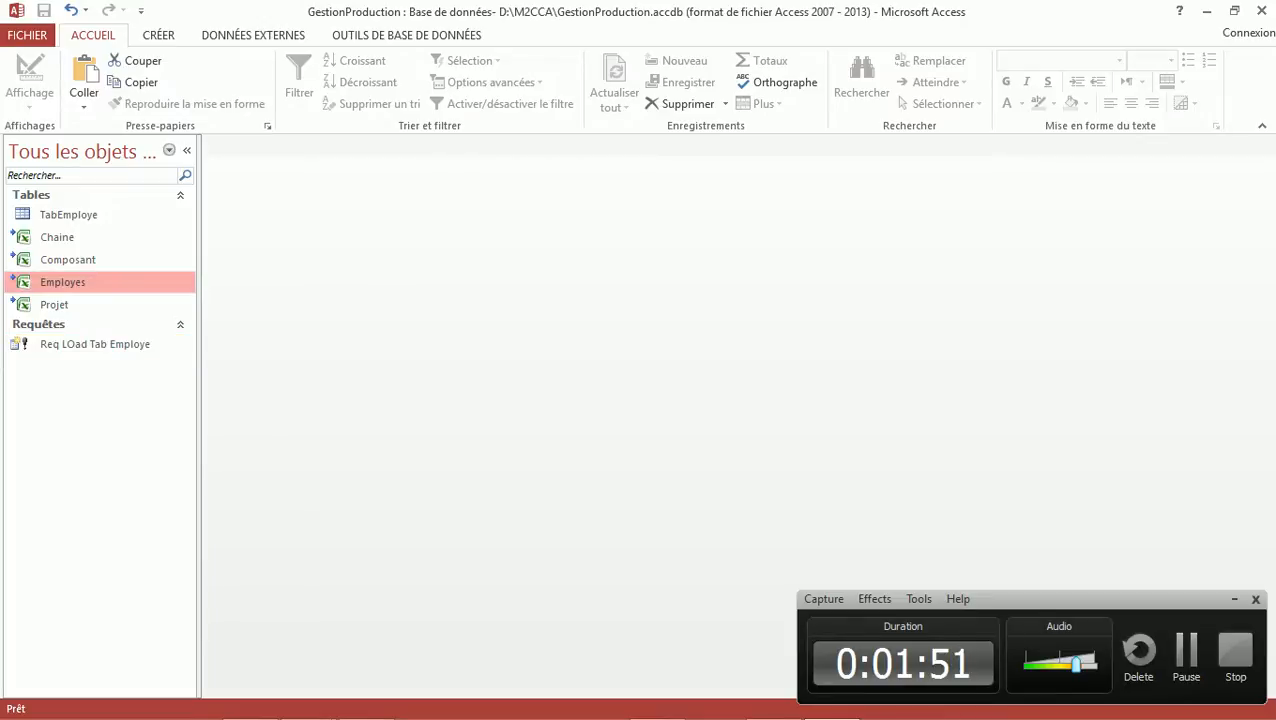
pyautogui.doubleClick(62, 282)
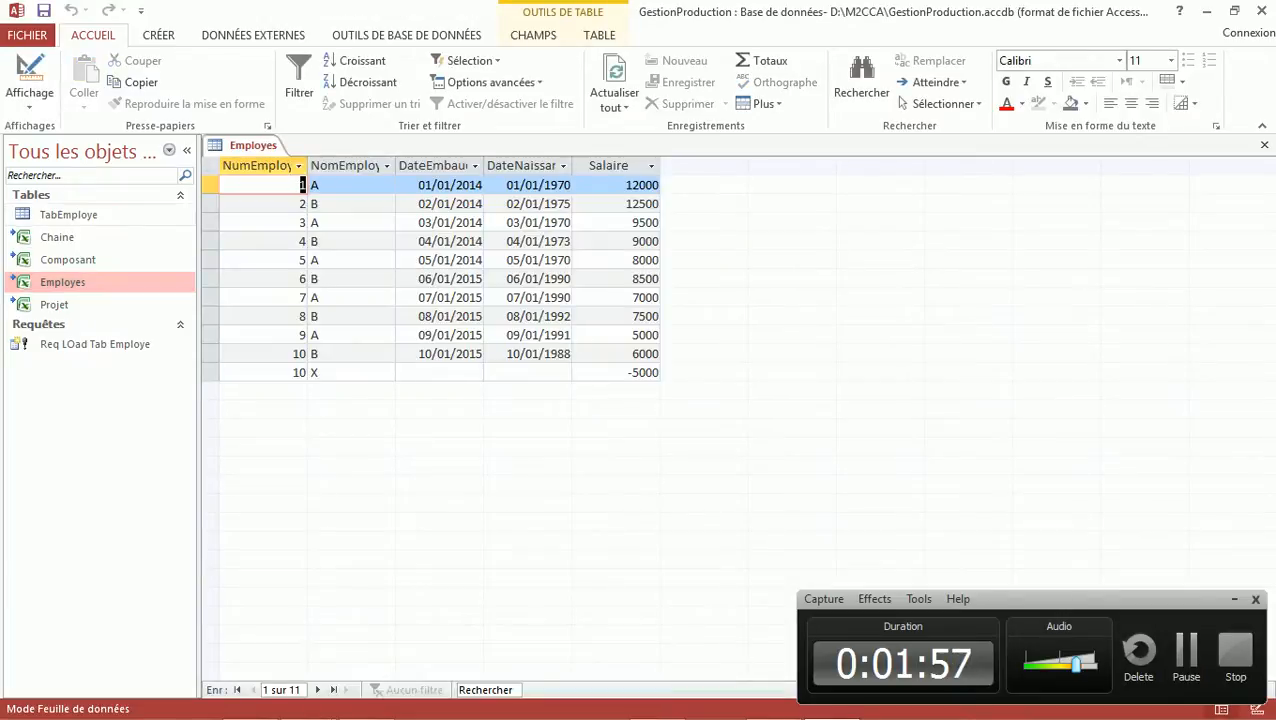
pyautogui.doubleClick(65, 215)
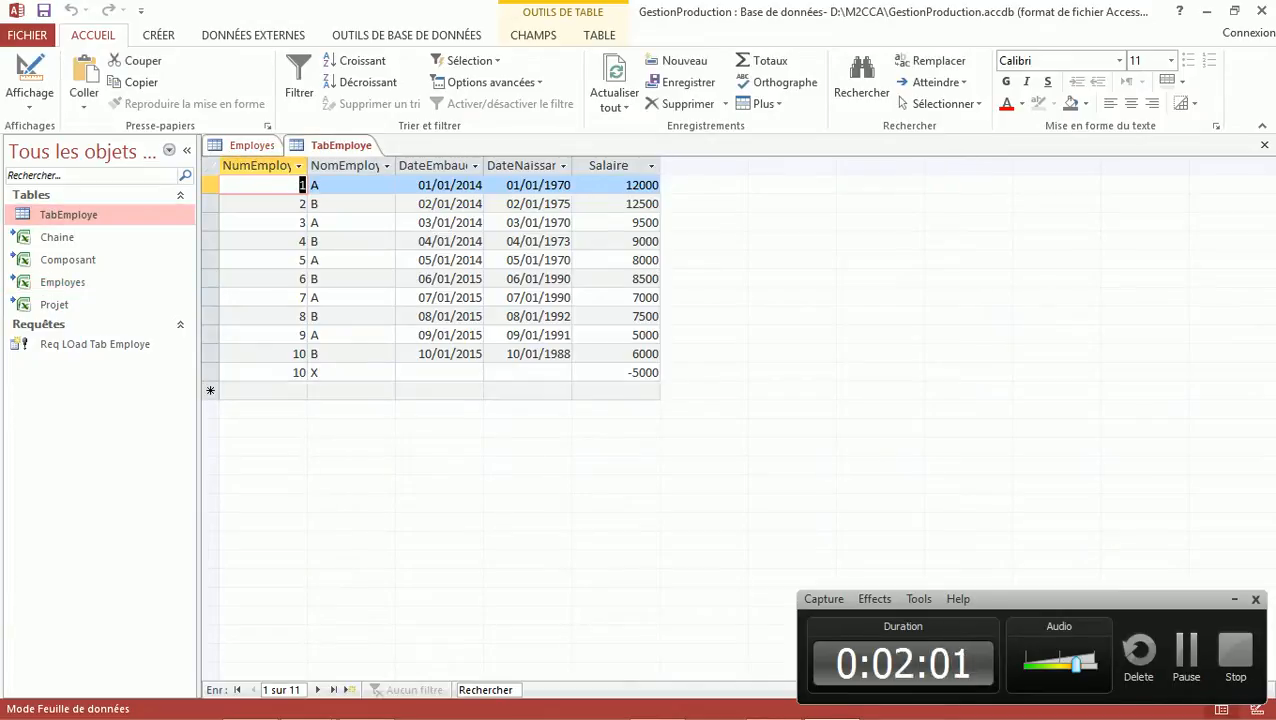
pyautogui.click(340, 146)
pyautogui.click(252, 146)
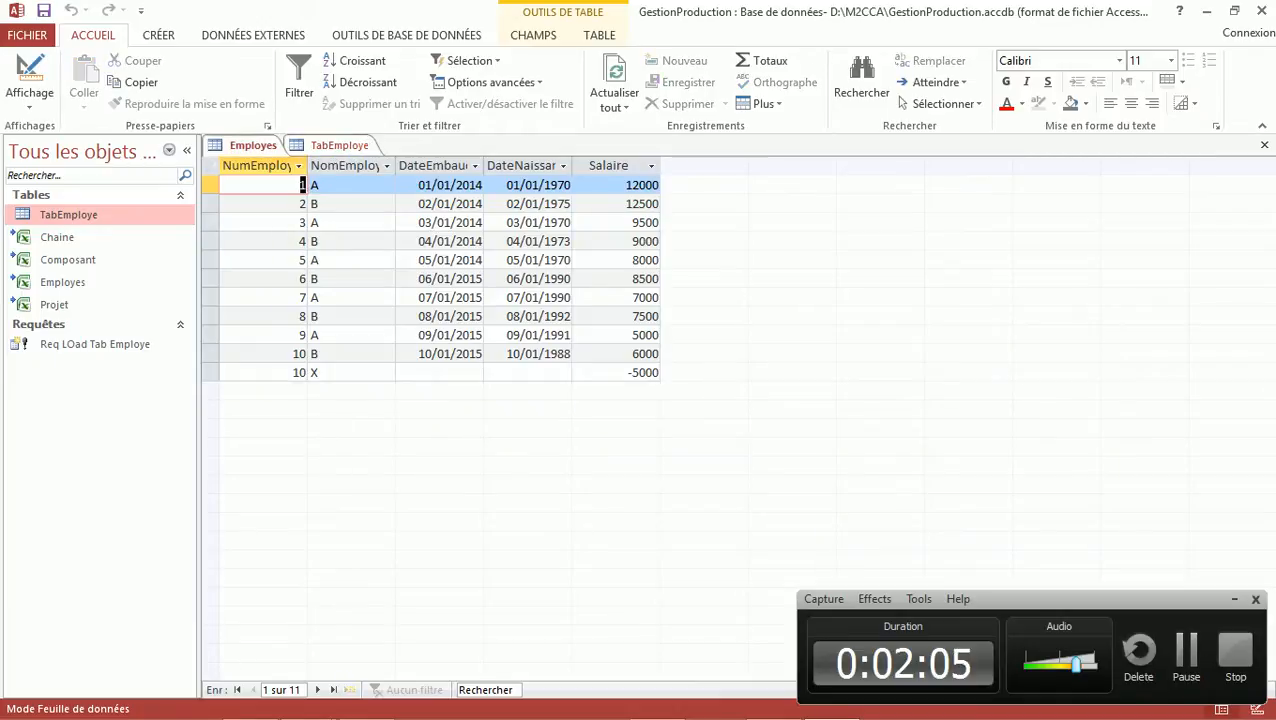
pyautogui.click(340, 146)
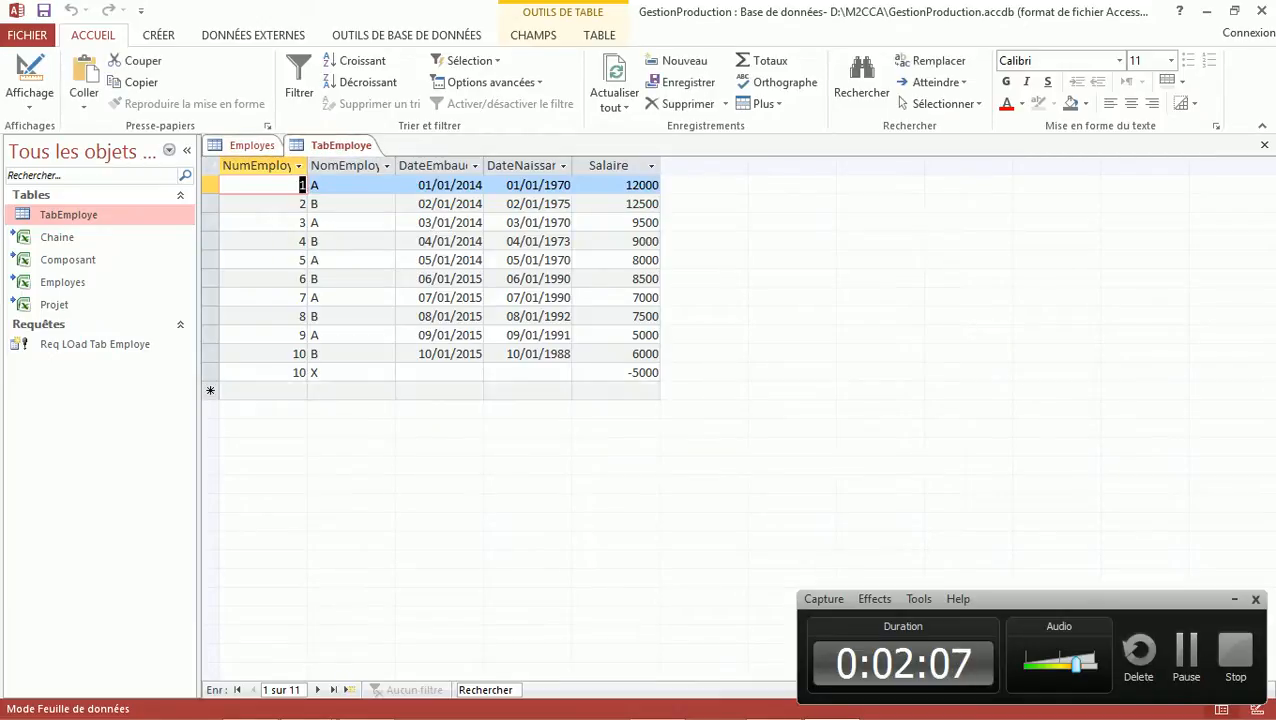
pyautogui.click(252, 146)
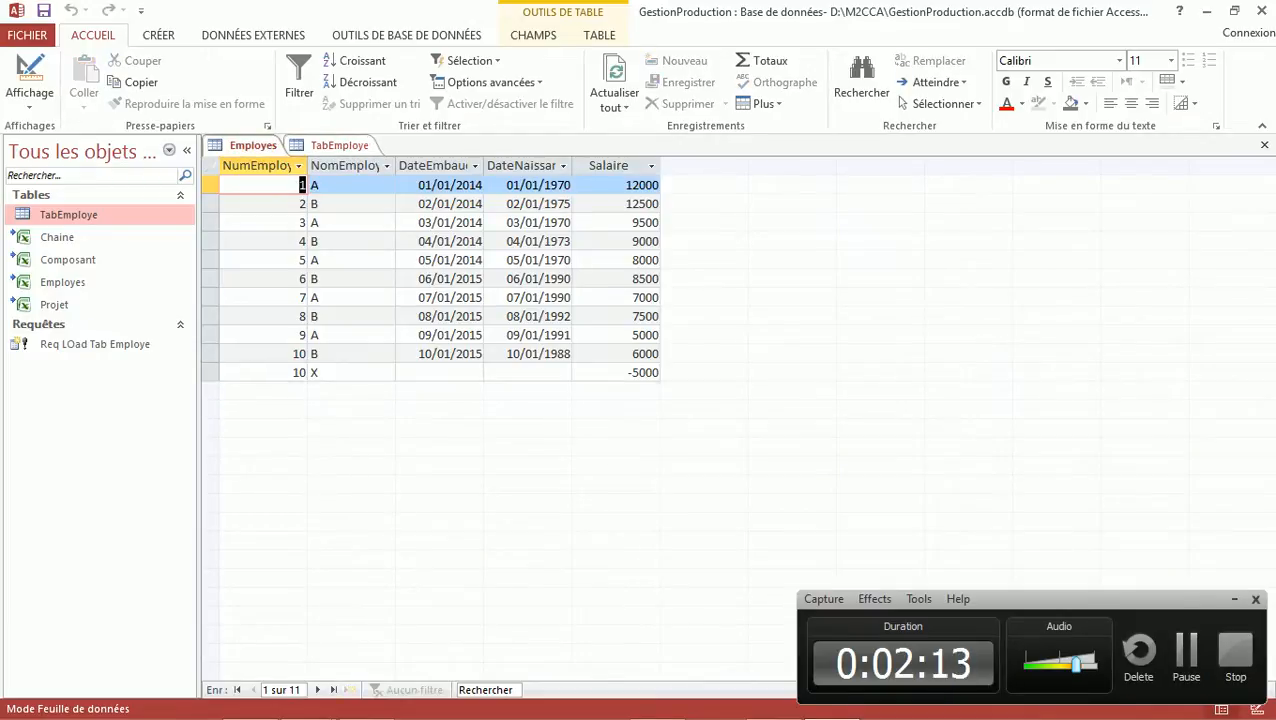
pyautogui.click(339, 146)
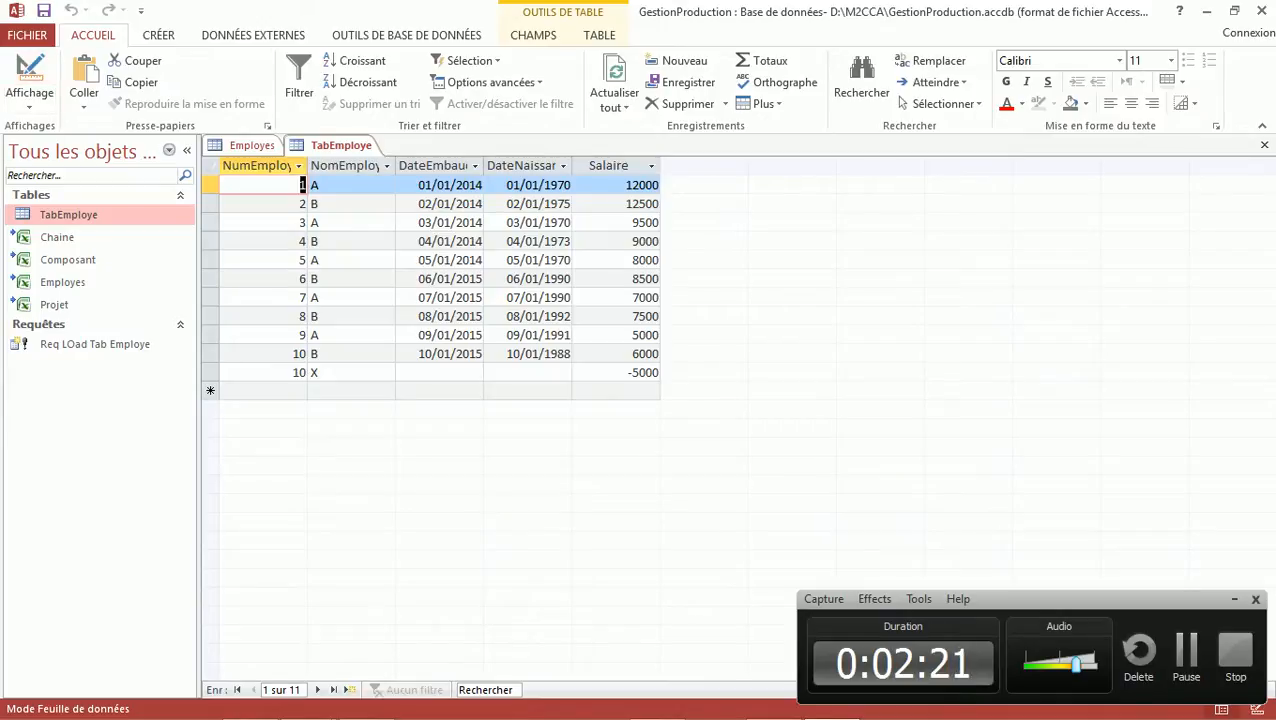
# Delete the TabEmploye record with NumEmploye 10, NomEmploye X and Salaire -5000.
pyautogui.click(210, 373)
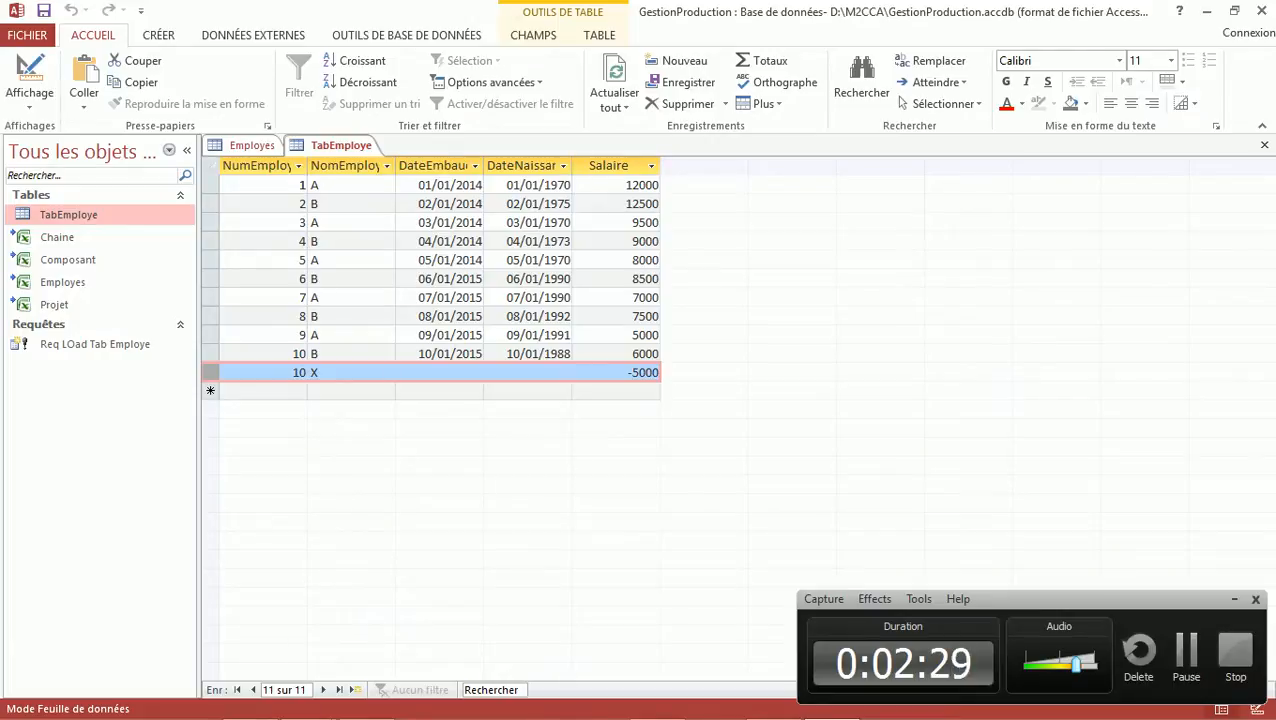
pyautogui.press('Delete')
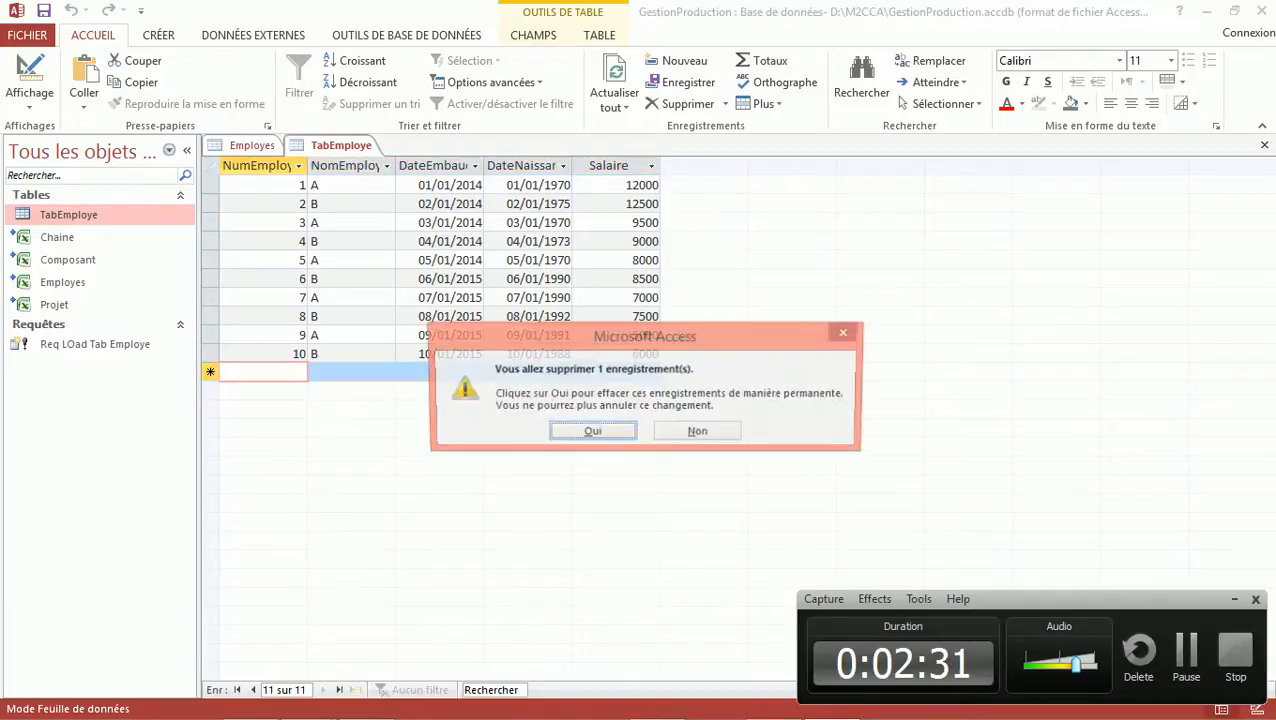
pyautogui.press('Return')
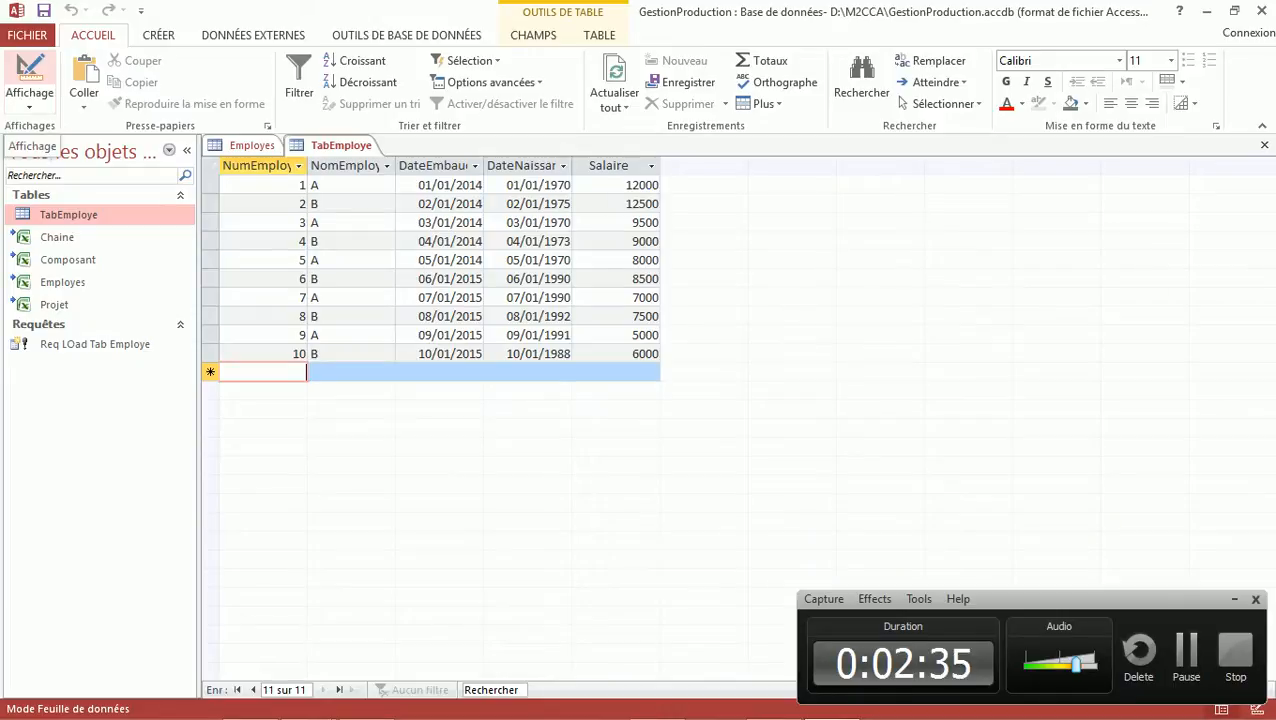
# Set NumEmploye as the primary key in the design of the TabEmploye table.
pyautogui.click(29, 78)
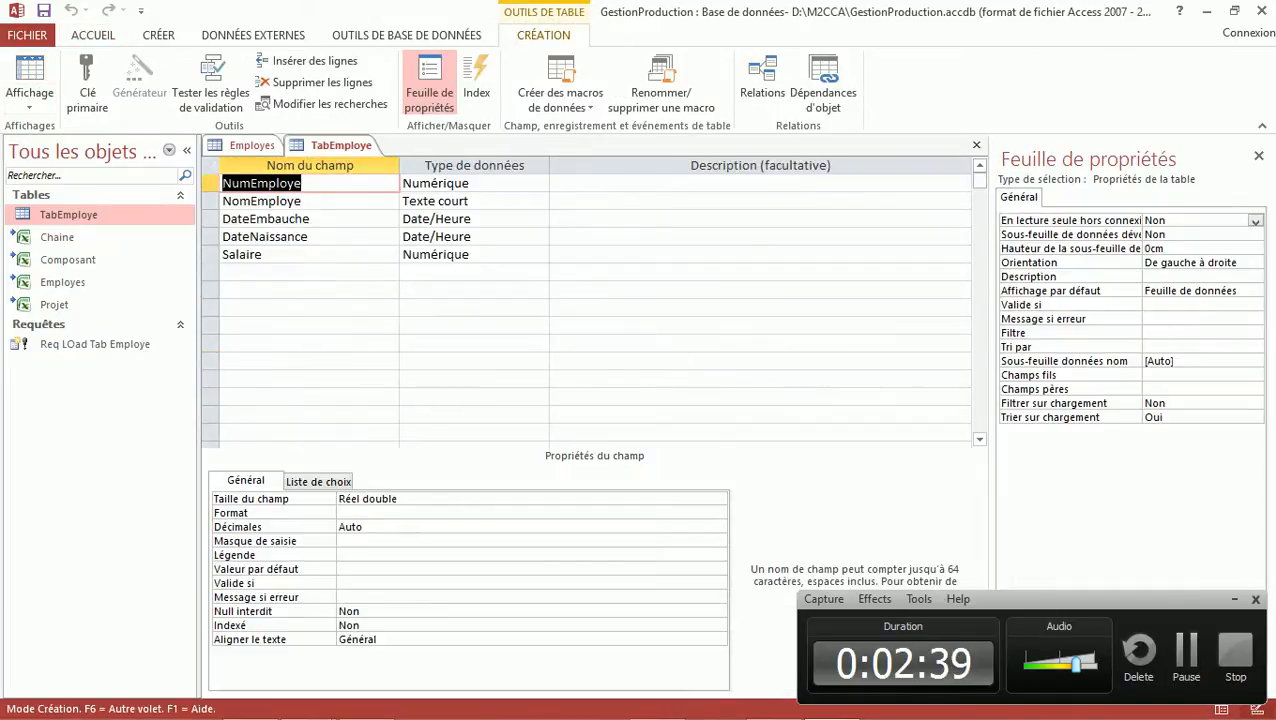
pyautogui.click(210, 183)
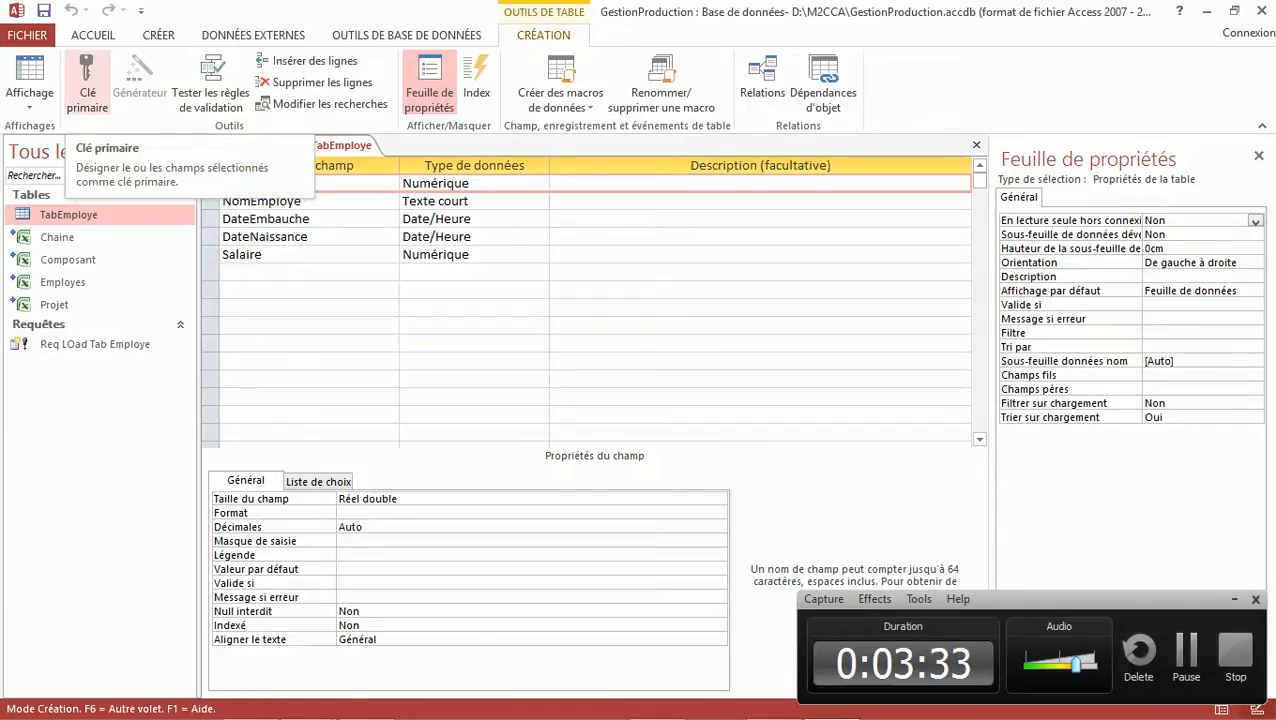
pyautogui.click(87, 85)
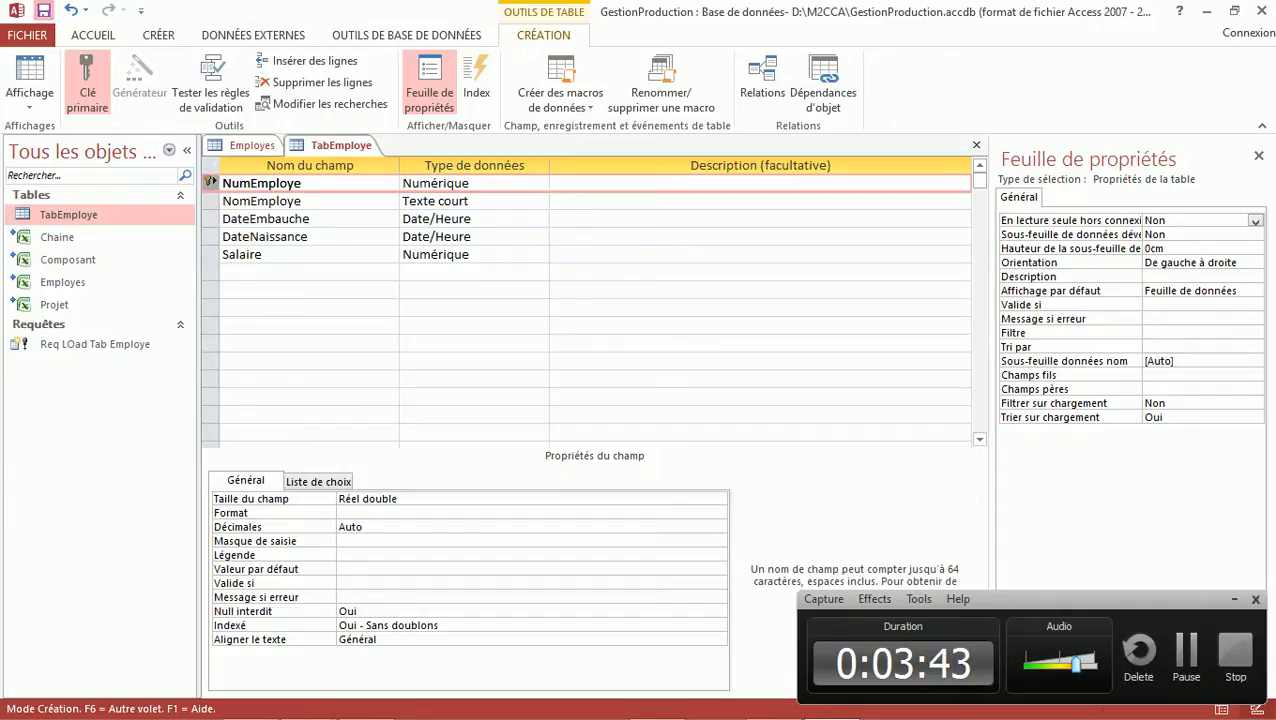
# Return TabEmploye to its datasheet and try to add a record with the duplicate NumEmploye value 10.
pyautogui.click(30, 75)
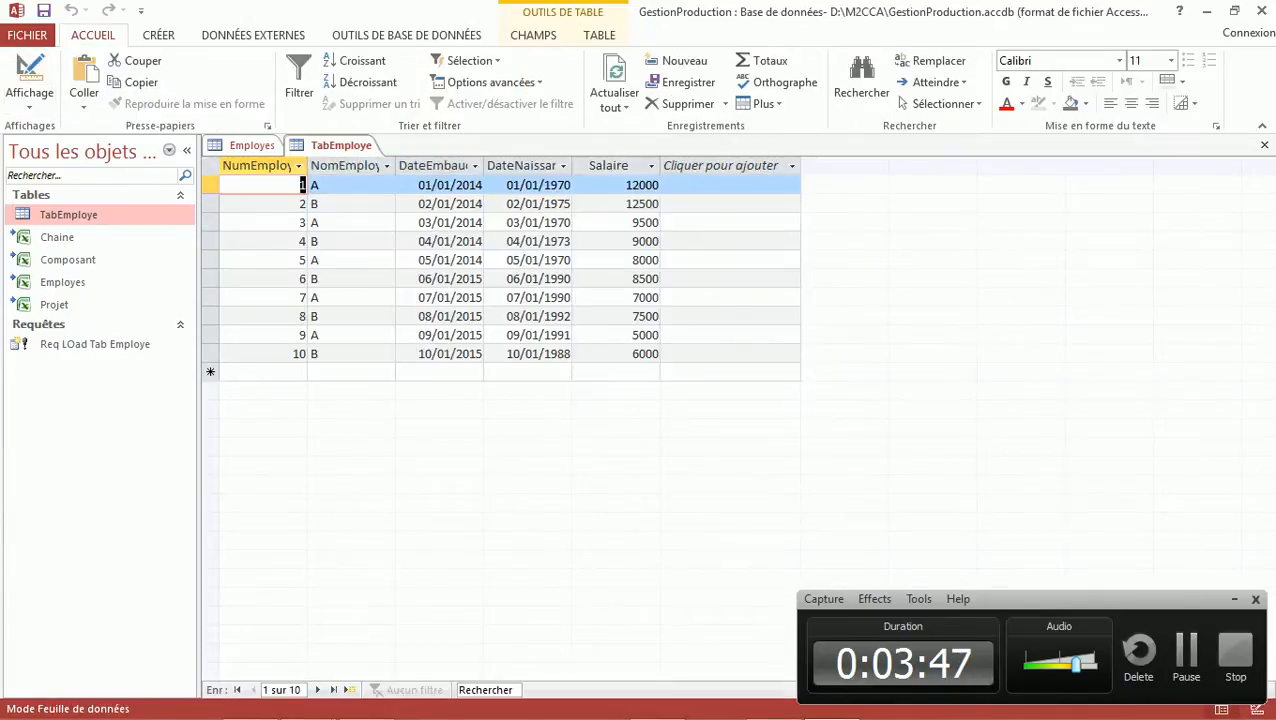
pyautogui.click(264, 372)
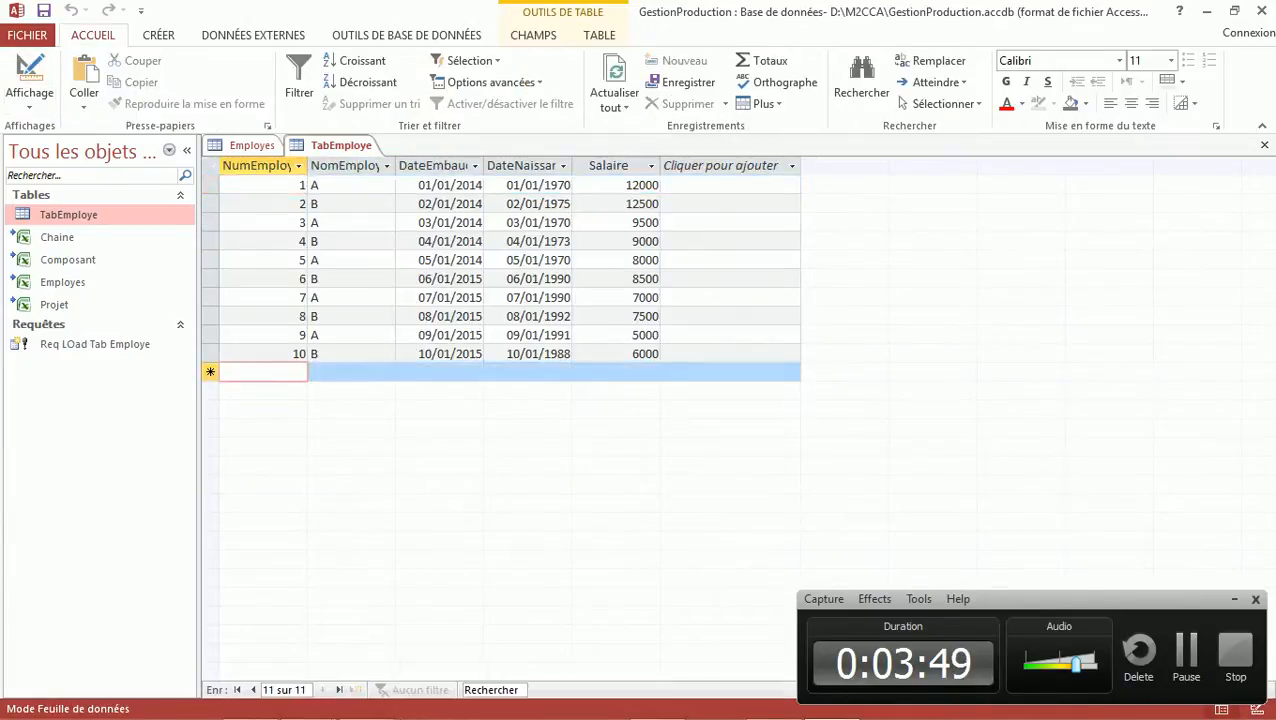
pyautogui.write('10')
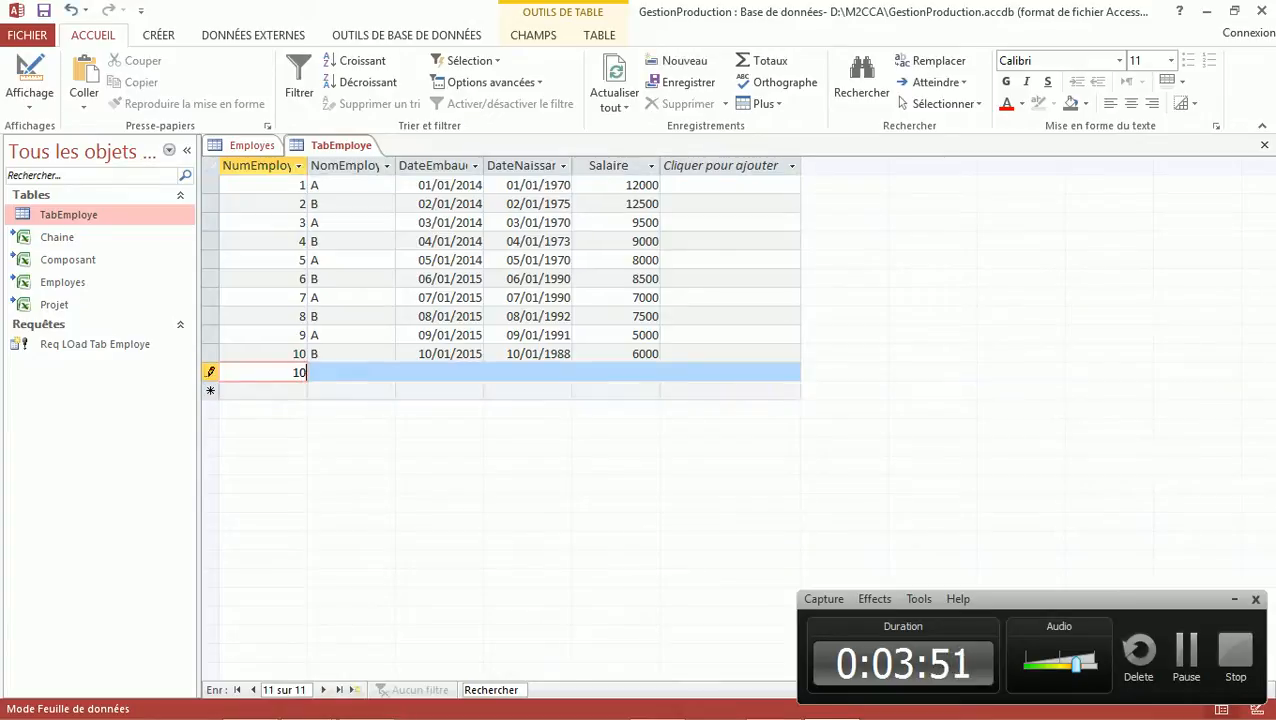
pyautogui.press('Tab')
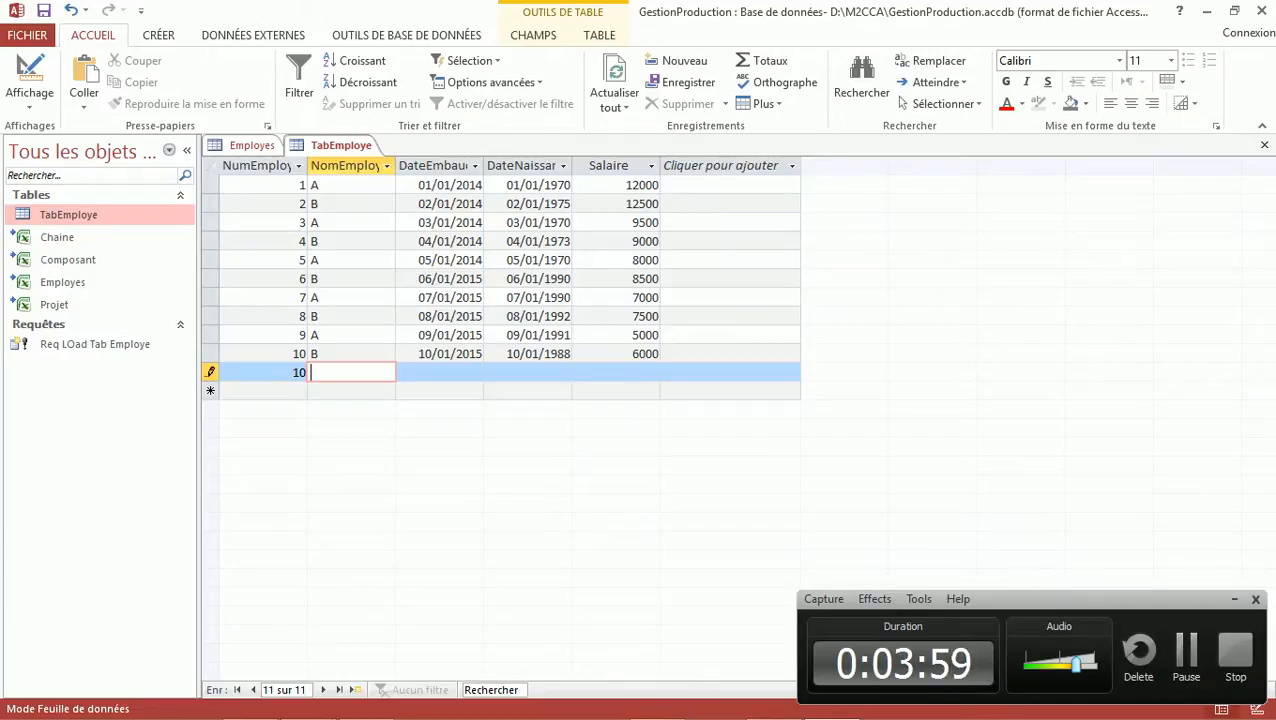
pyautogui.press('super+plus')
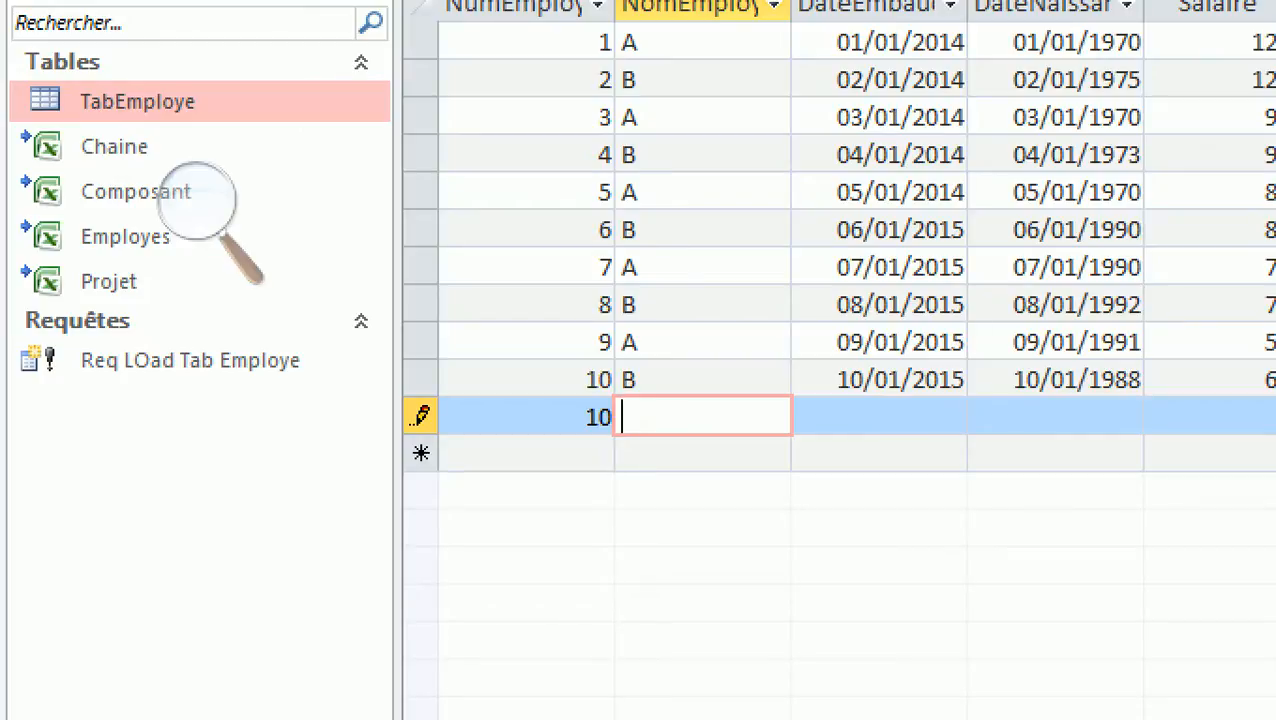
pyautogui.press('Down')
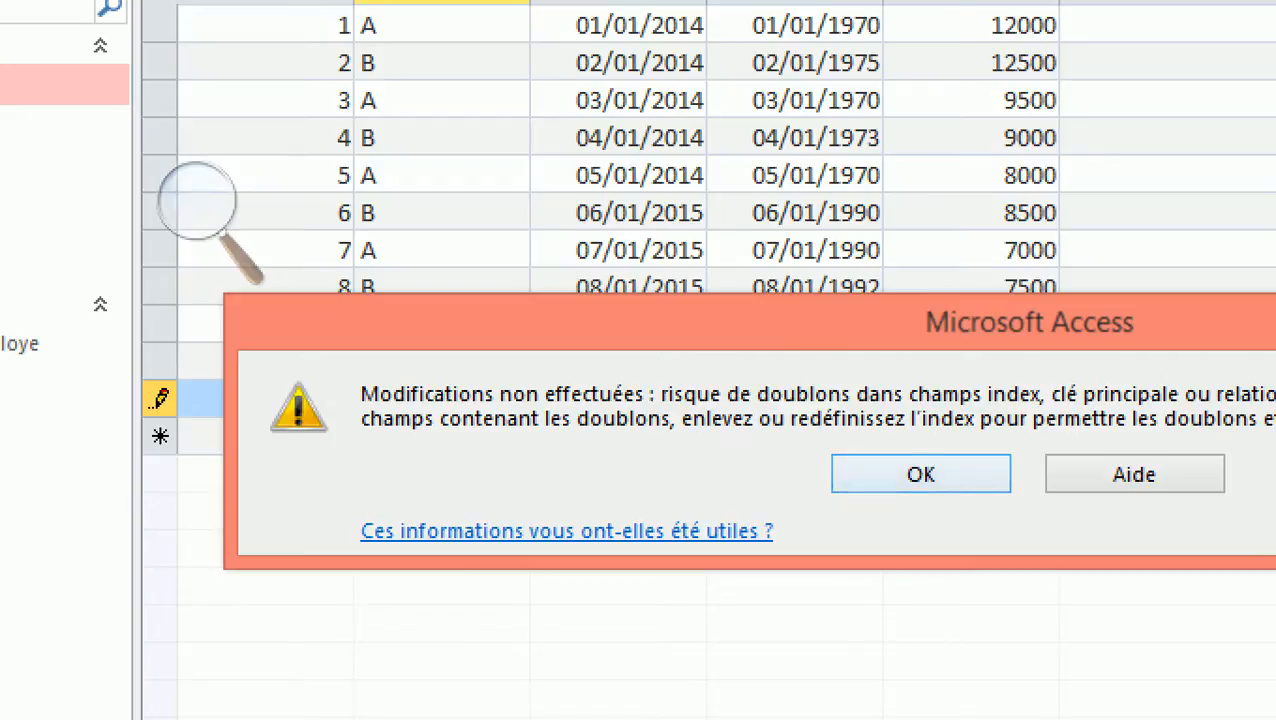
pyautogui.press('Return')
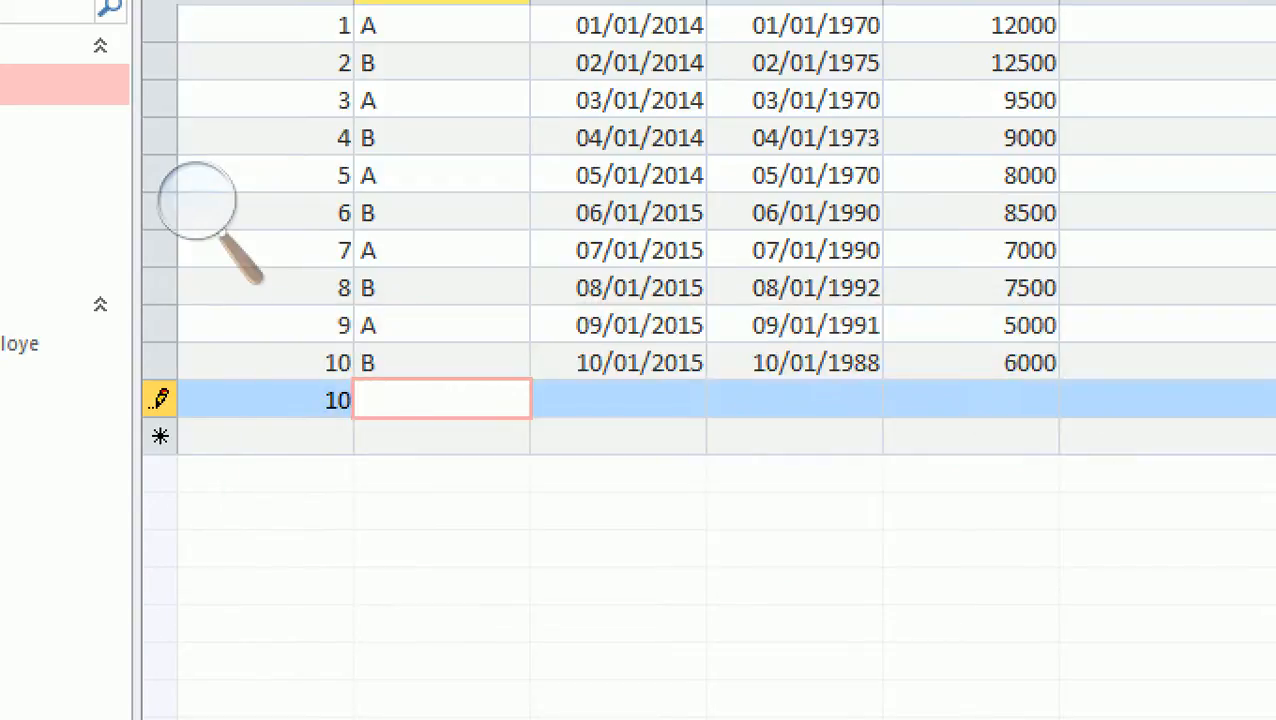
# Change the new TabEmploye record's NumEmploye to 11 and set its Salaire to -5000.
pyautogui.press('Left')
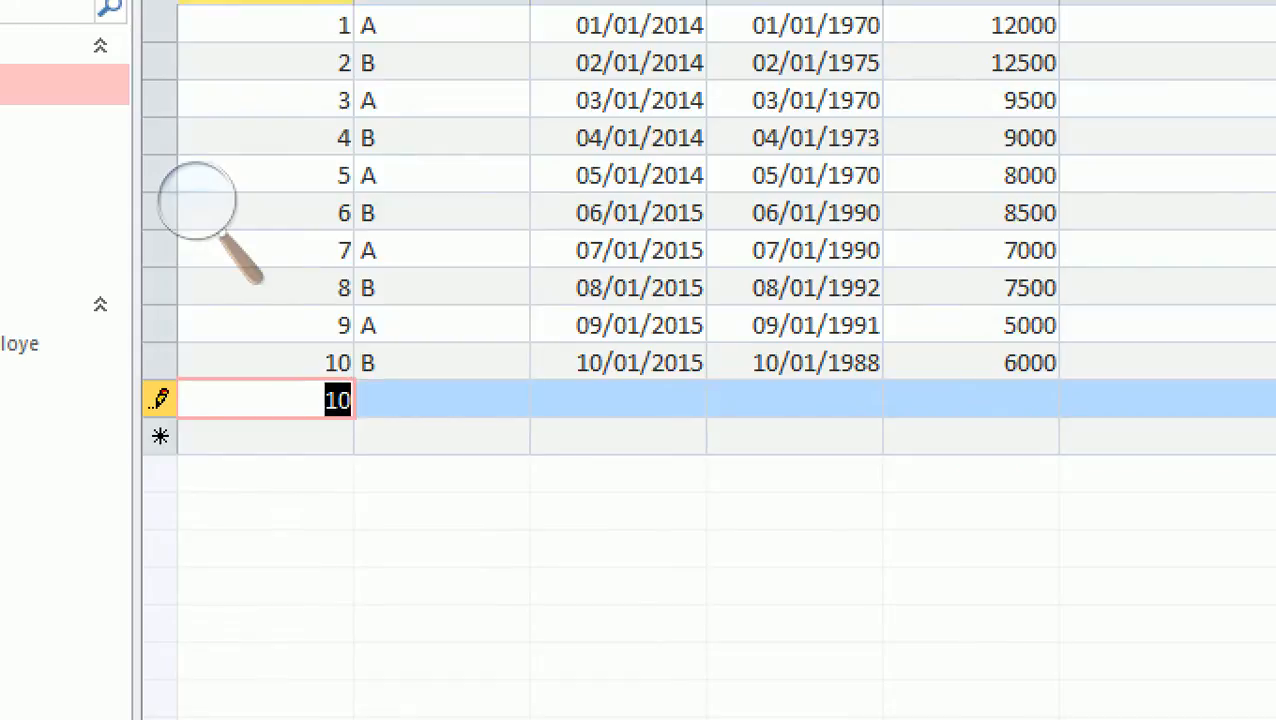
pyautogui.write('11')
pyautogui.hotkey('shift', 'Return')
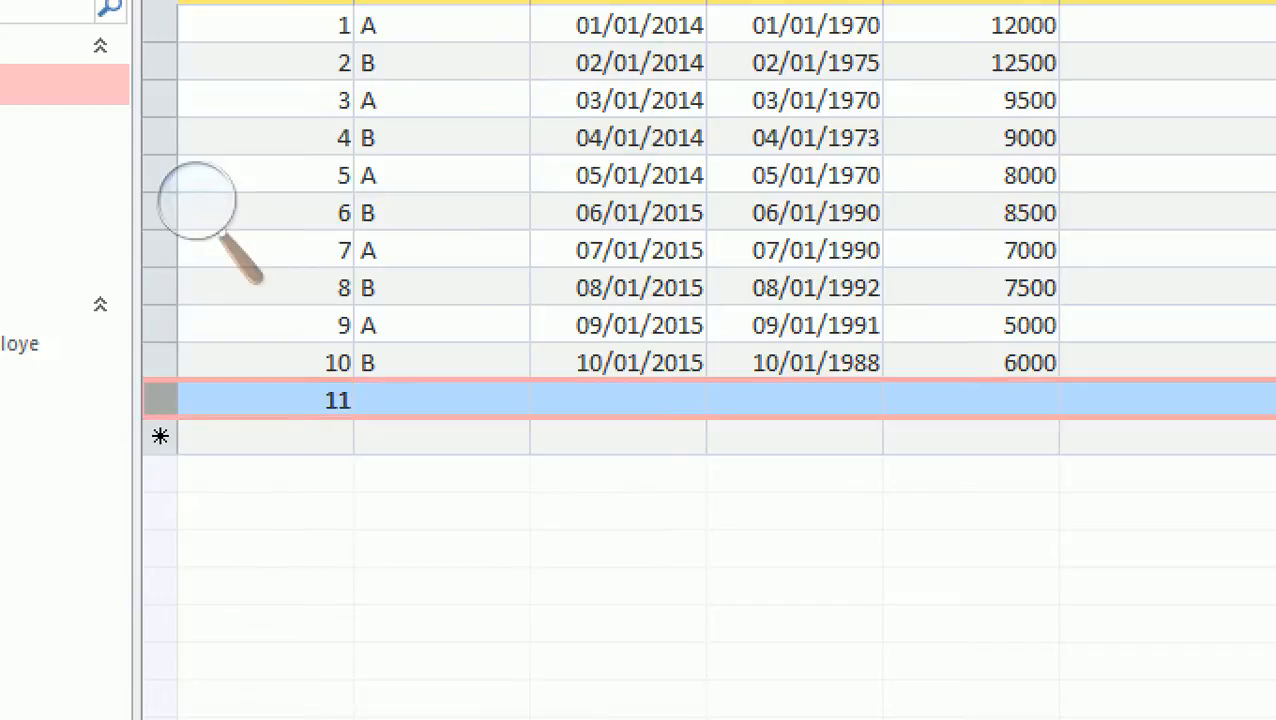
pyautogui.click(970, 400)
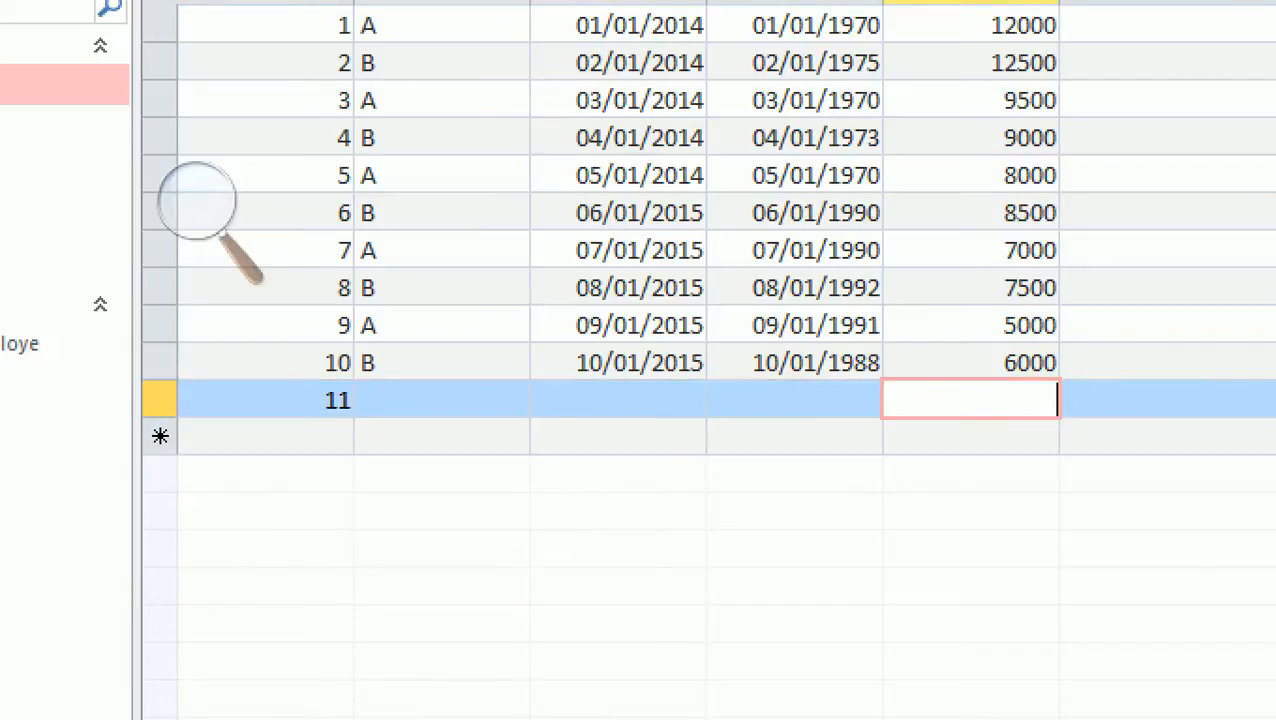
pyautogui.write('-5000')
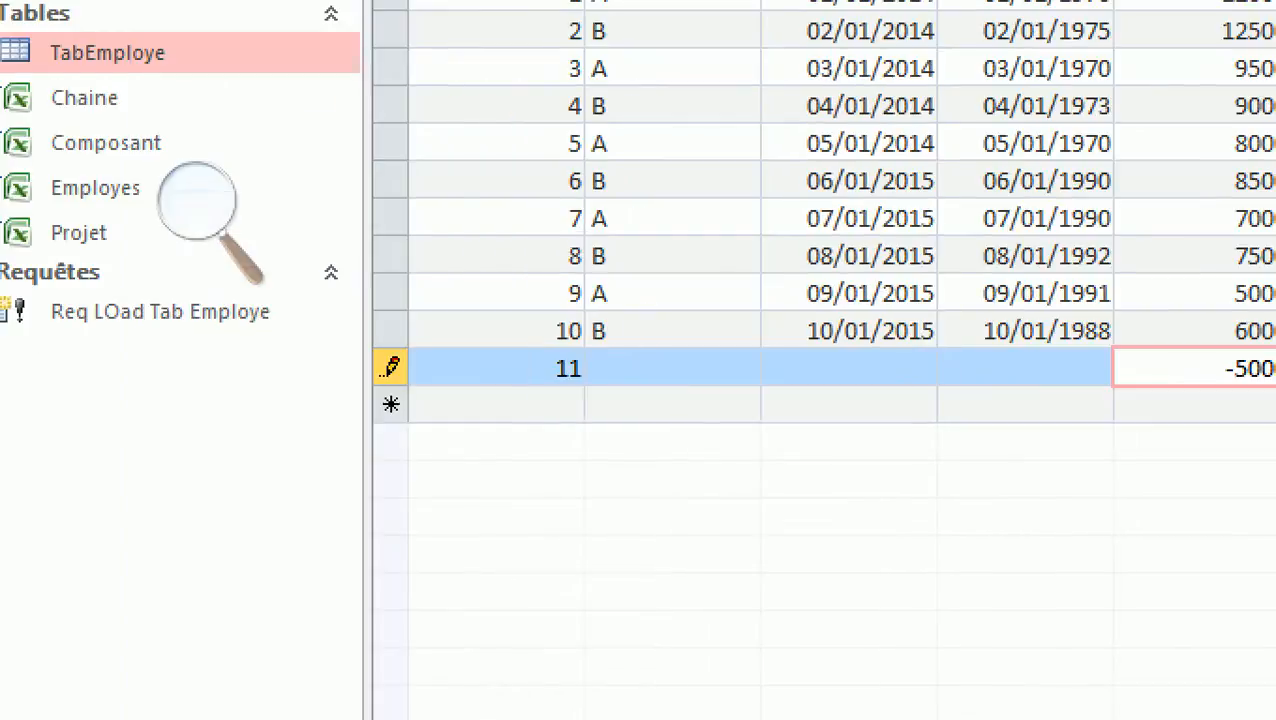
# Delete the TabEmploye record with NumEmploye 11 and Salaire -5000.
pyautogui.click(390, 368)
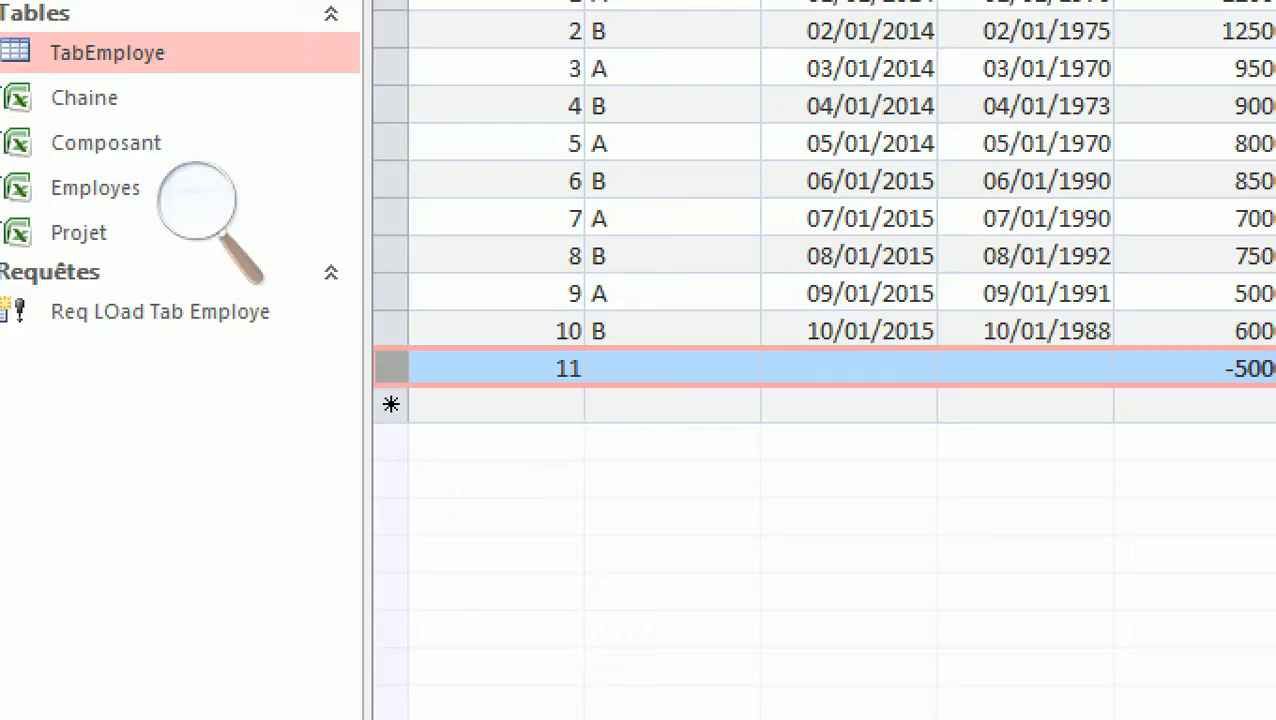
pyautogui.press('Delete')
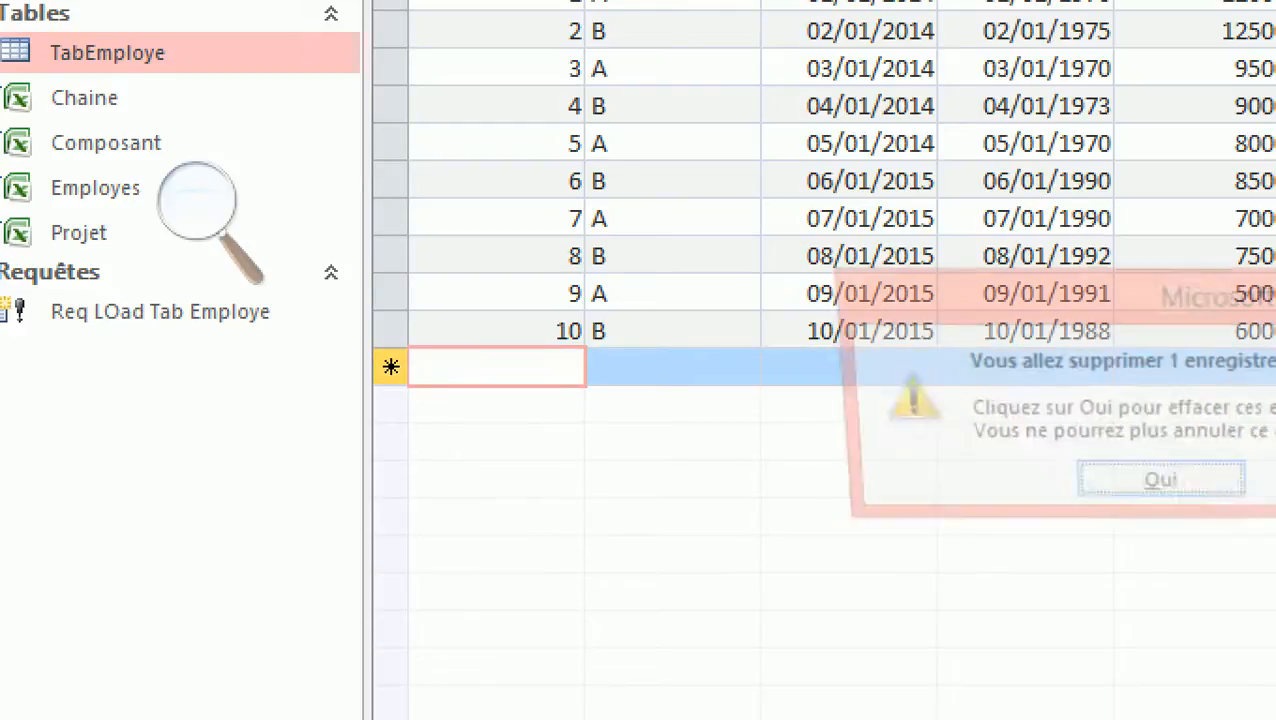
pyautogui.press('Return')
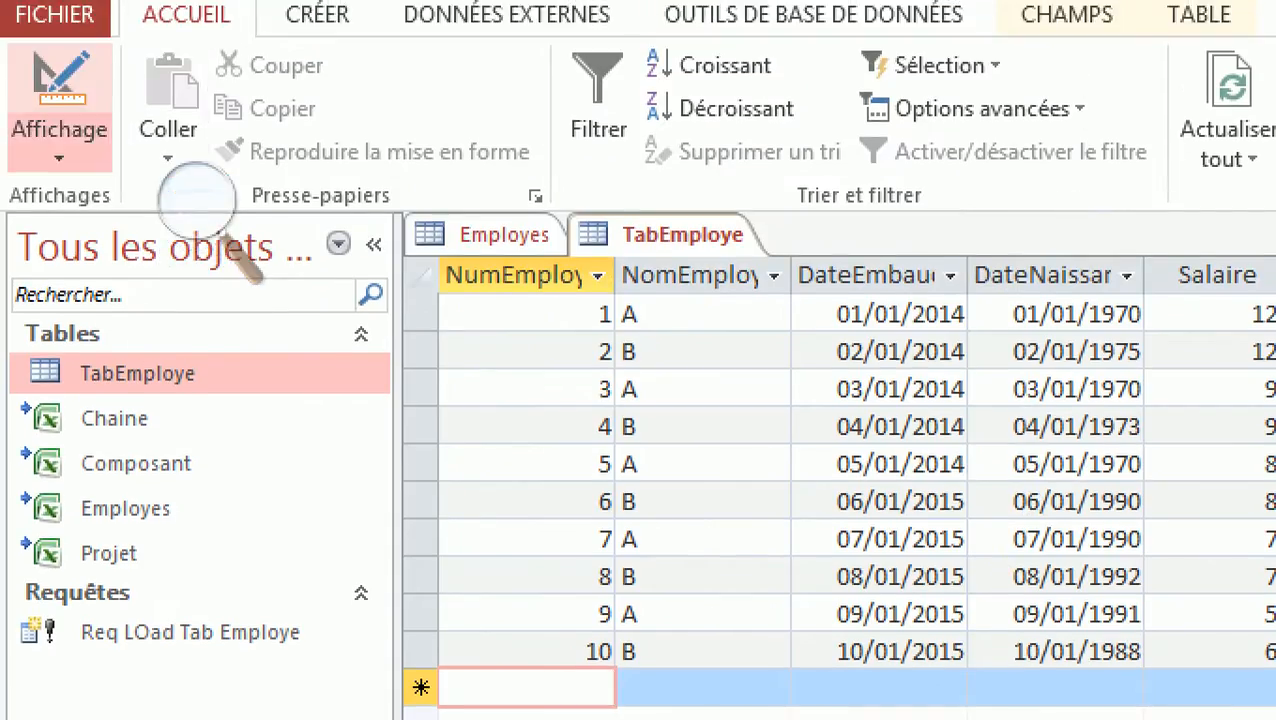
# In the TabEmploye design, set the Salaire field's validation rule (Valide si) to Entre 2500 Et 16000.
pyautogui.click(60, 82)
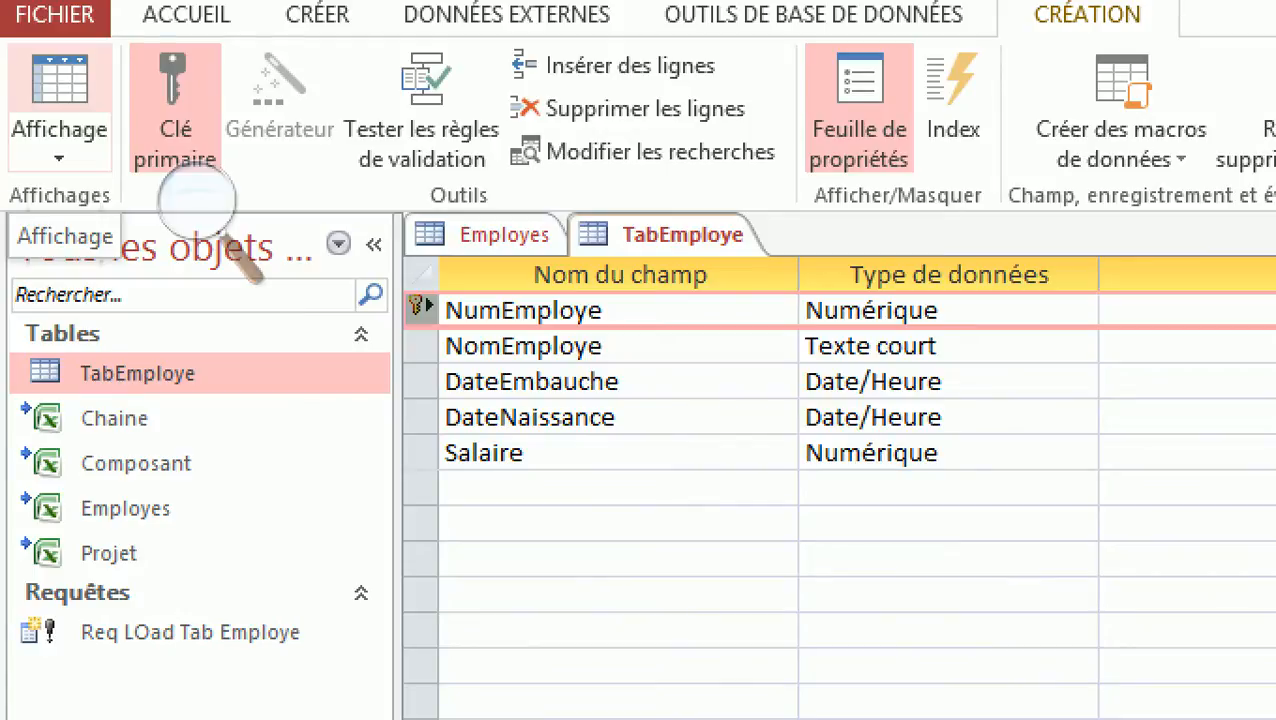
pyautogui.click(568, 453)
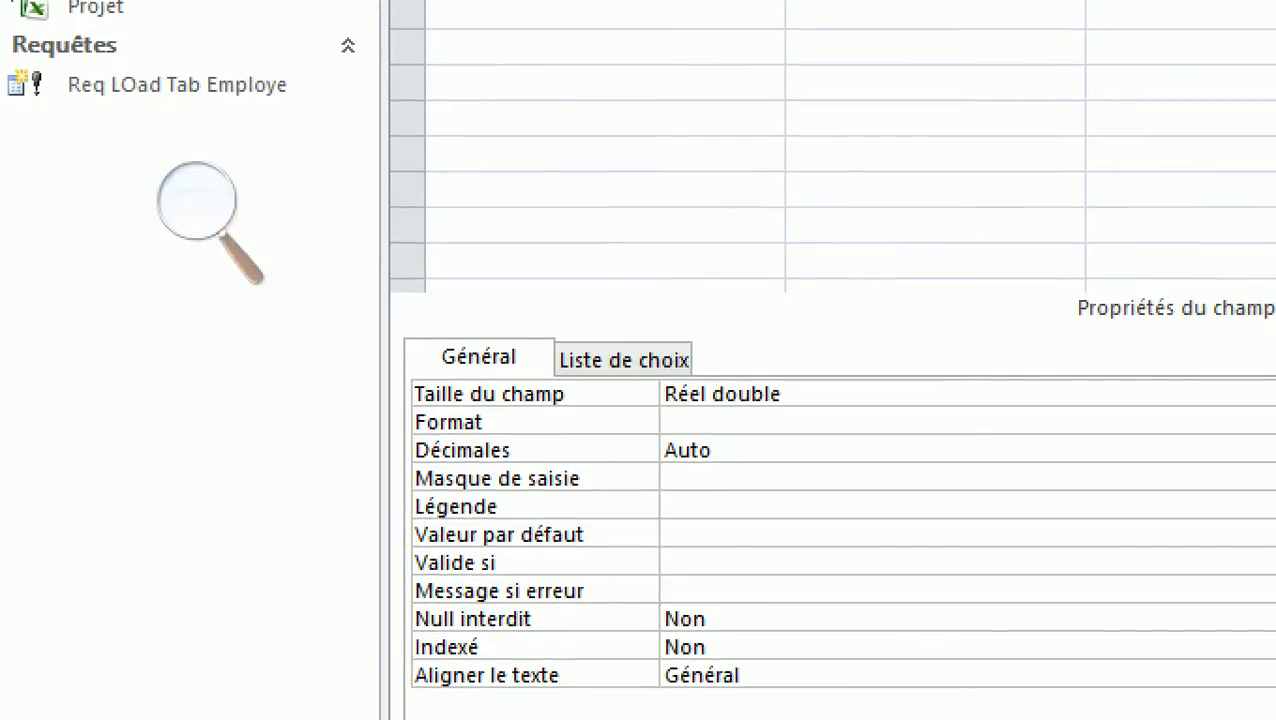
pyautogui.click(668, 562)
pyautogui.write('entre 3000')
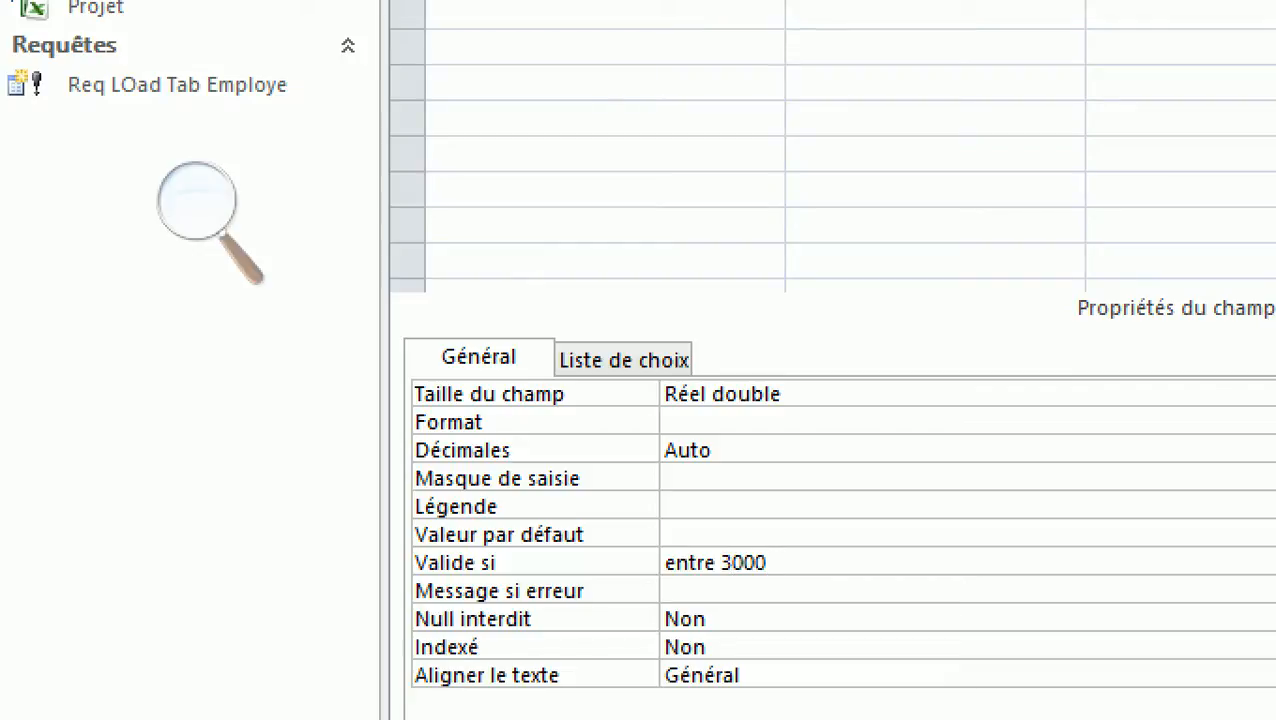
pyautogui.press('BackSpace')
pyautogui.press('BackSpace')
pyautogui.press('BackSpace')
pyautogui.press('BackSpace')
pyautogui.press('BackSpace')
pyautogui.write('2500 et')
pyautogui.write('2')
pyautogui.press('BackSpace')
pyautogui.write('1')
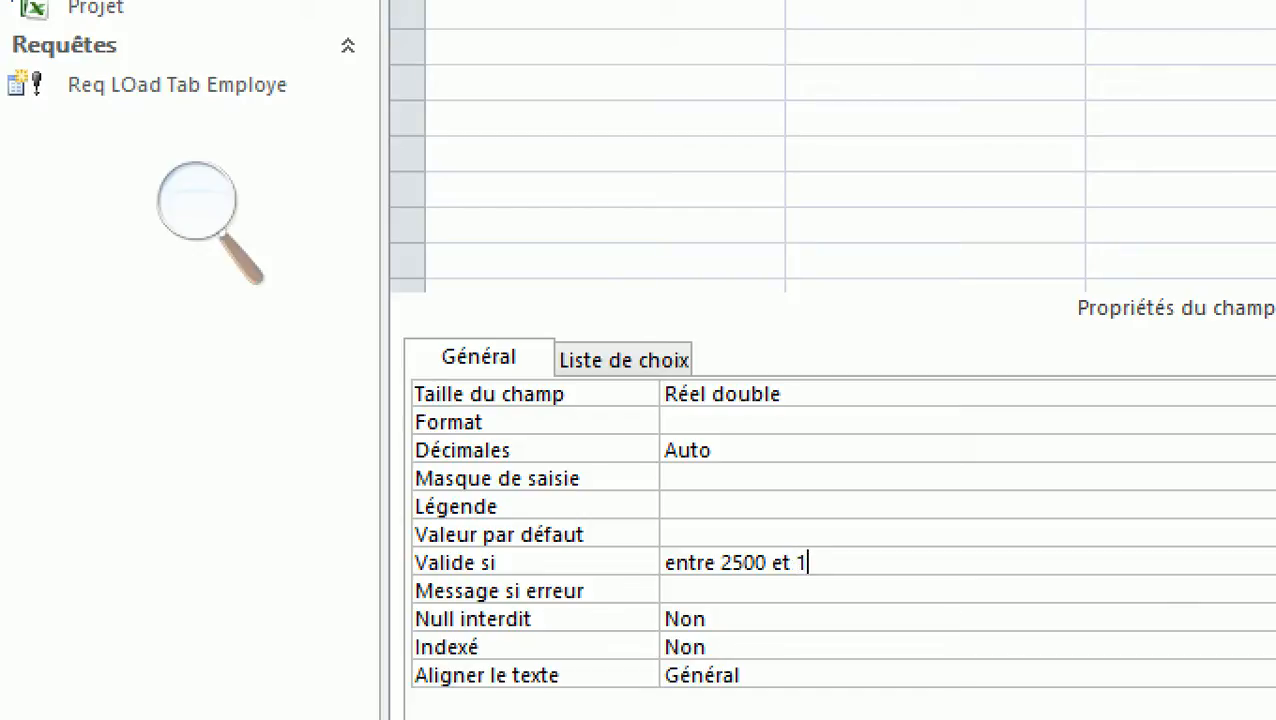
pyautogui.write('6000')
pyautogui.press('BackSpace')
pyautogui.press('Return')
pyautogui.click(842, 562)
pyautogui.write('000')
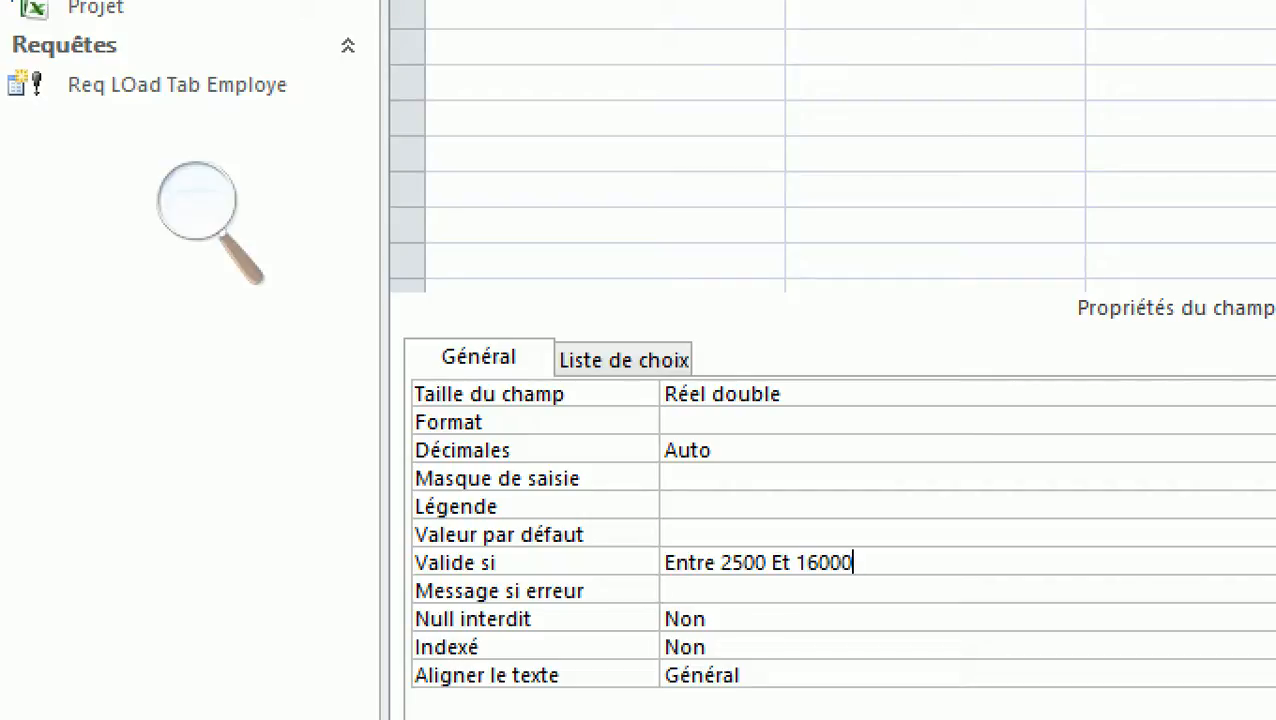
# Set the Salaire field's validation error message (Message si erreur) to "le salaire doit être entre 2500 et 16000".
pyautogui.press('Return')
pyautogui.write('le salaire doit entre entre 2500 et 16000')
pyautogui.click(707, 619)
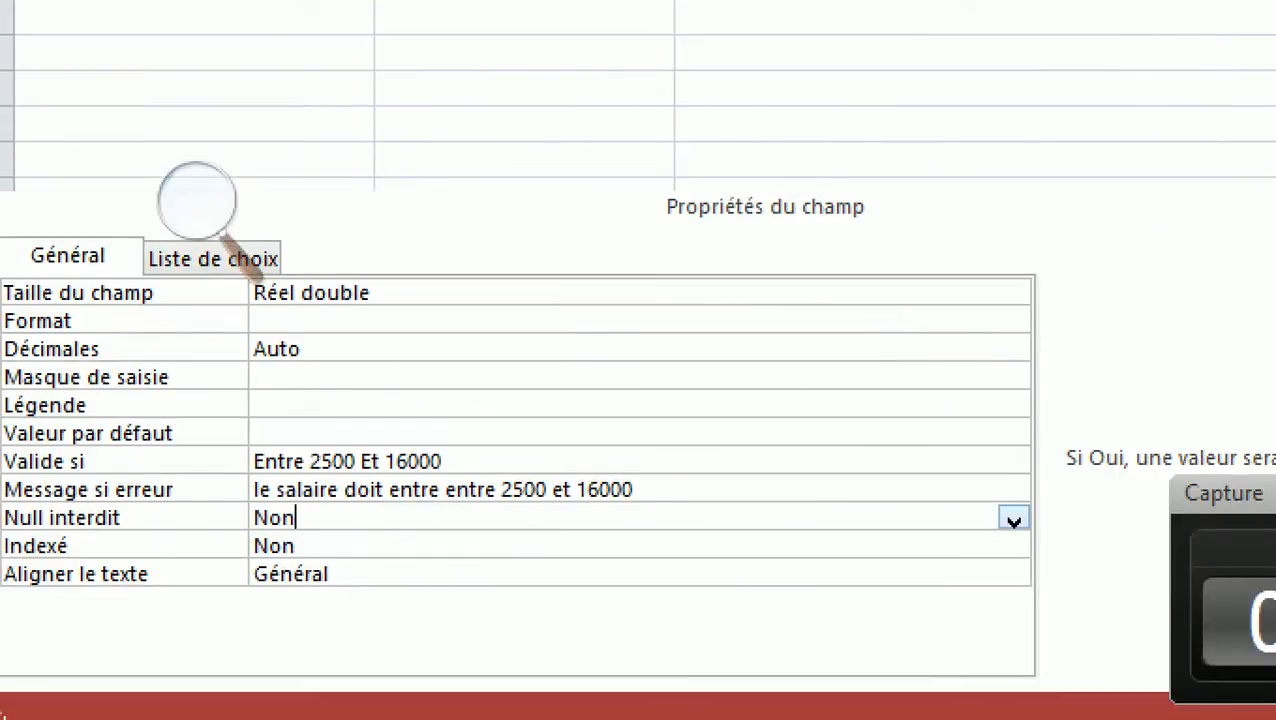
pyautogui.doubleClick(470, 490)
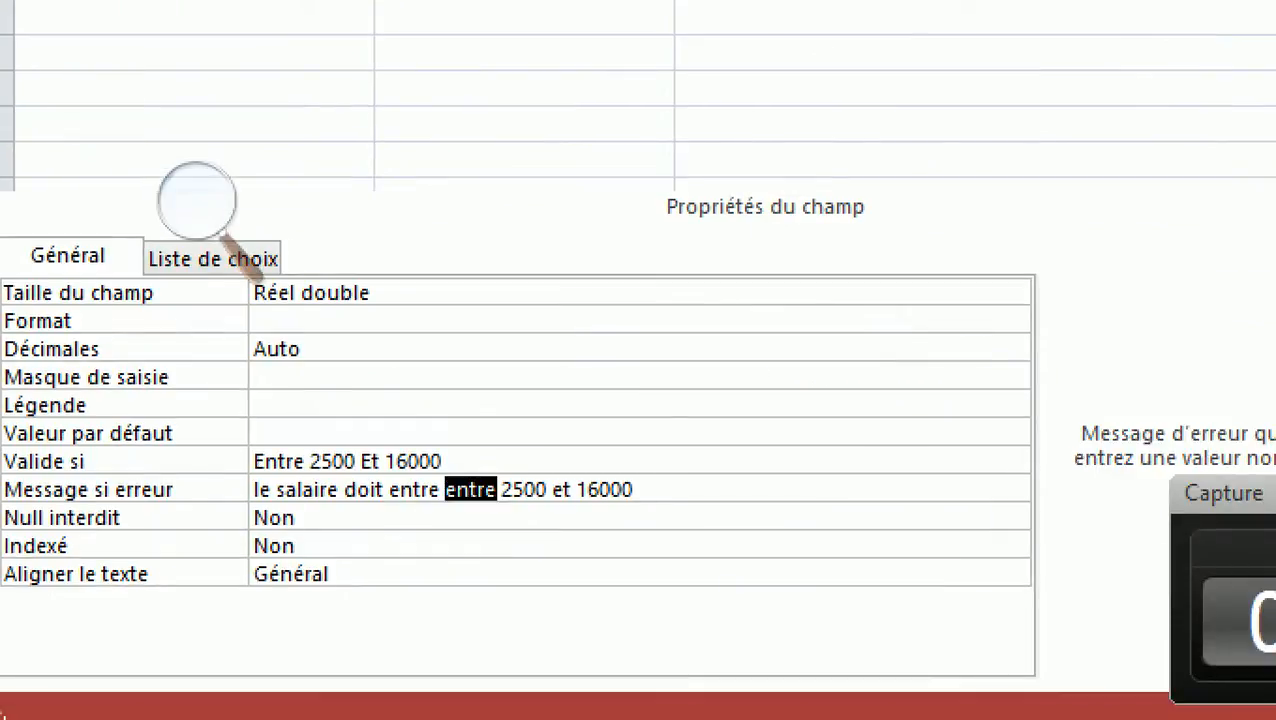
pyautogui.press('BackSpace')
pyautogui.click(384, 490)
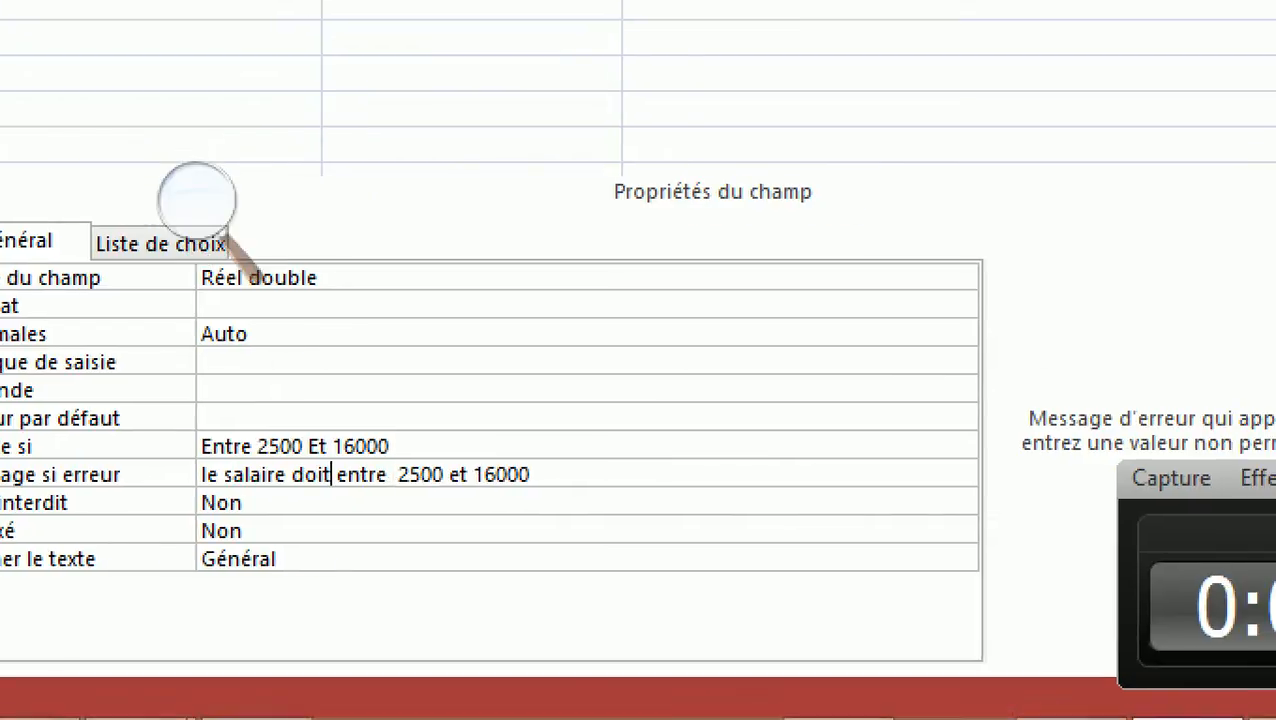
pyautogui.write('être')
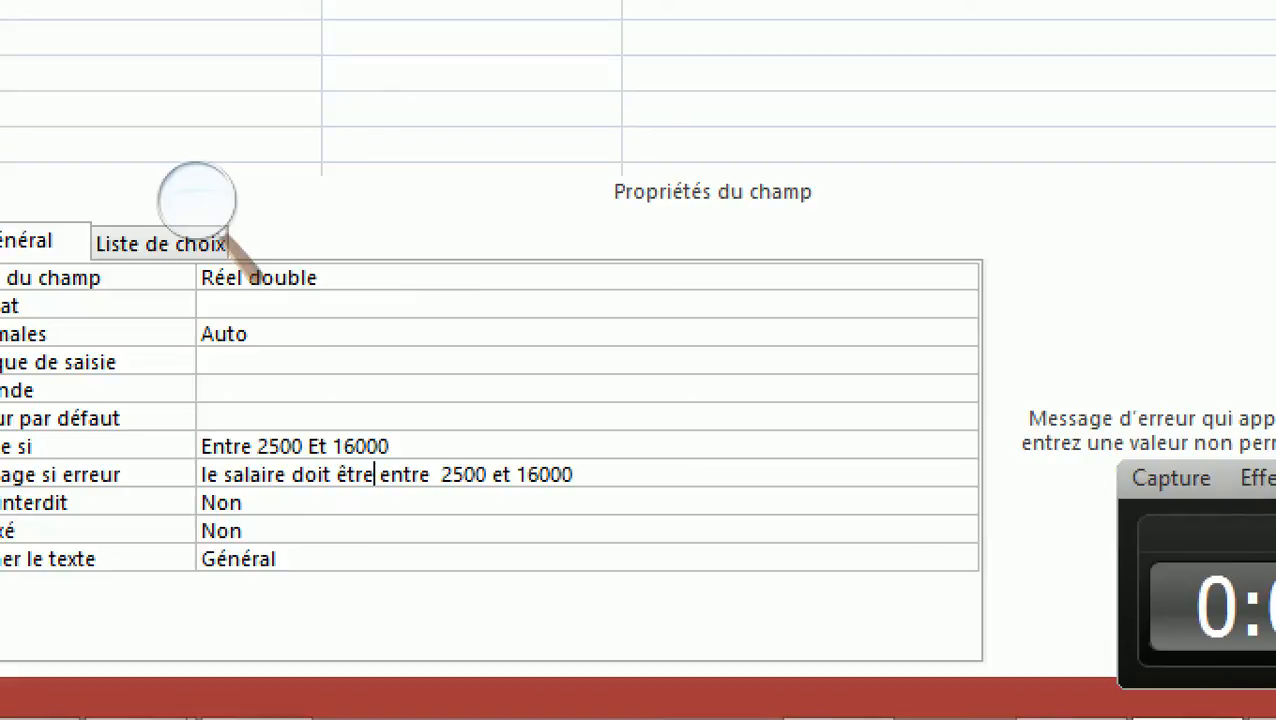
pyautogui.click(390, 446)
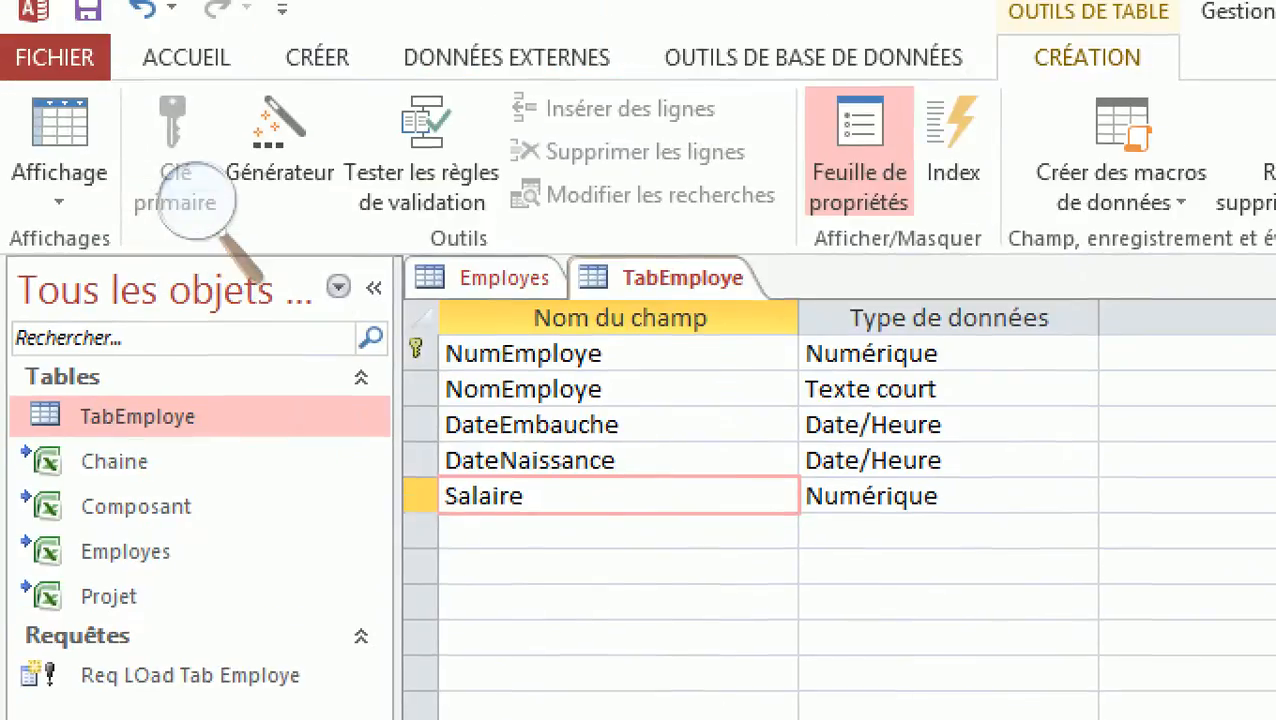
# Save the TabEmploye design, accept testing existing data against the new rules, and return to the datasheet.
pyautogui.click(88, 11)
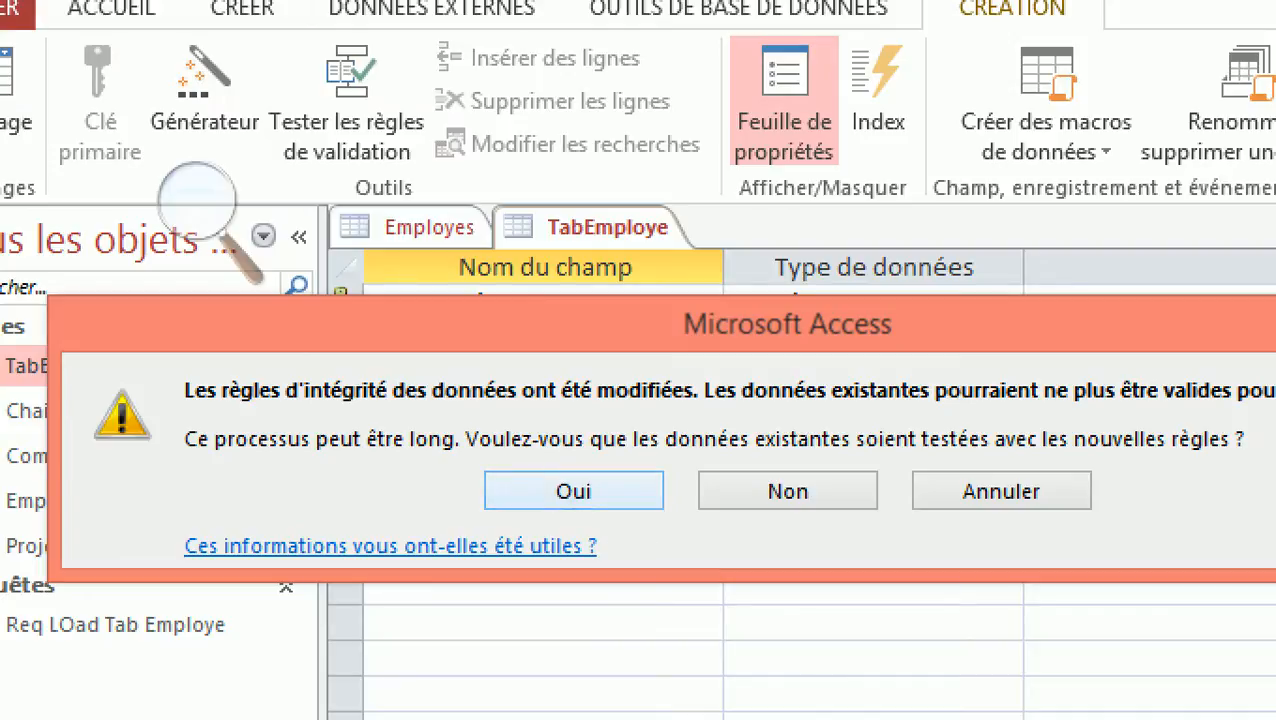
pyautogui.press('Return')
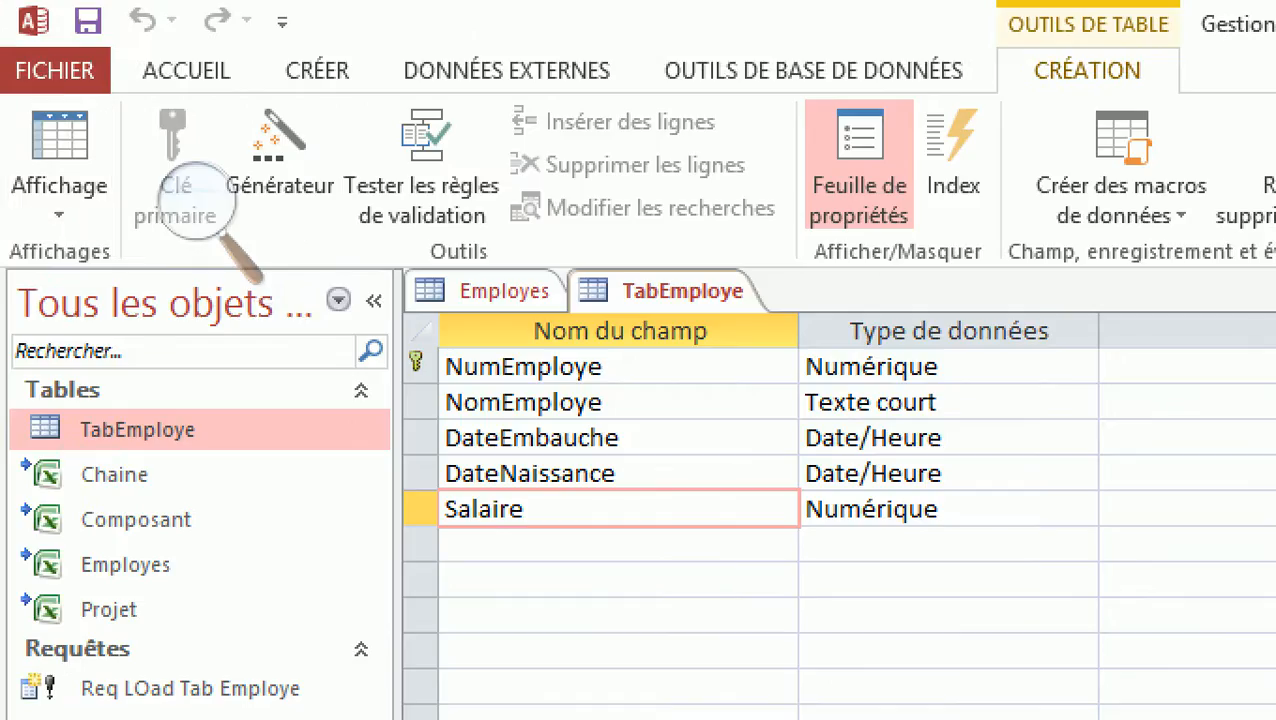
pyautogui.click(10, 100)
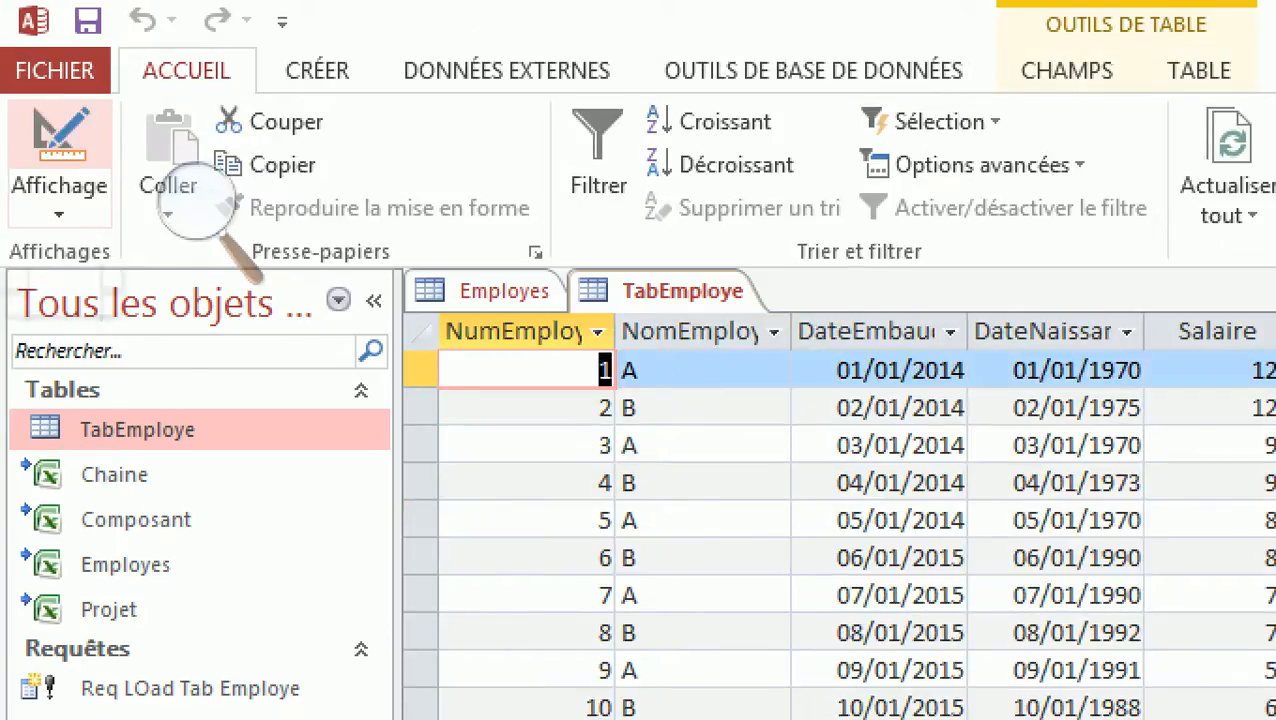
# Enter a new TabEmploye record with NumEmploye 11 and Salaire -5000, and discard the entry.
pyautogui.press('Down')
pyautogui.press('Down')
pyautogui.press('Down')
pyautogui.press('Down')
pyautogui.press('Down')
pyautogui.press('Down')
pyautogui.press('Down')
pyautogui.press('Down')
pyautogui.press('Down')
pyautogui.press('Down')
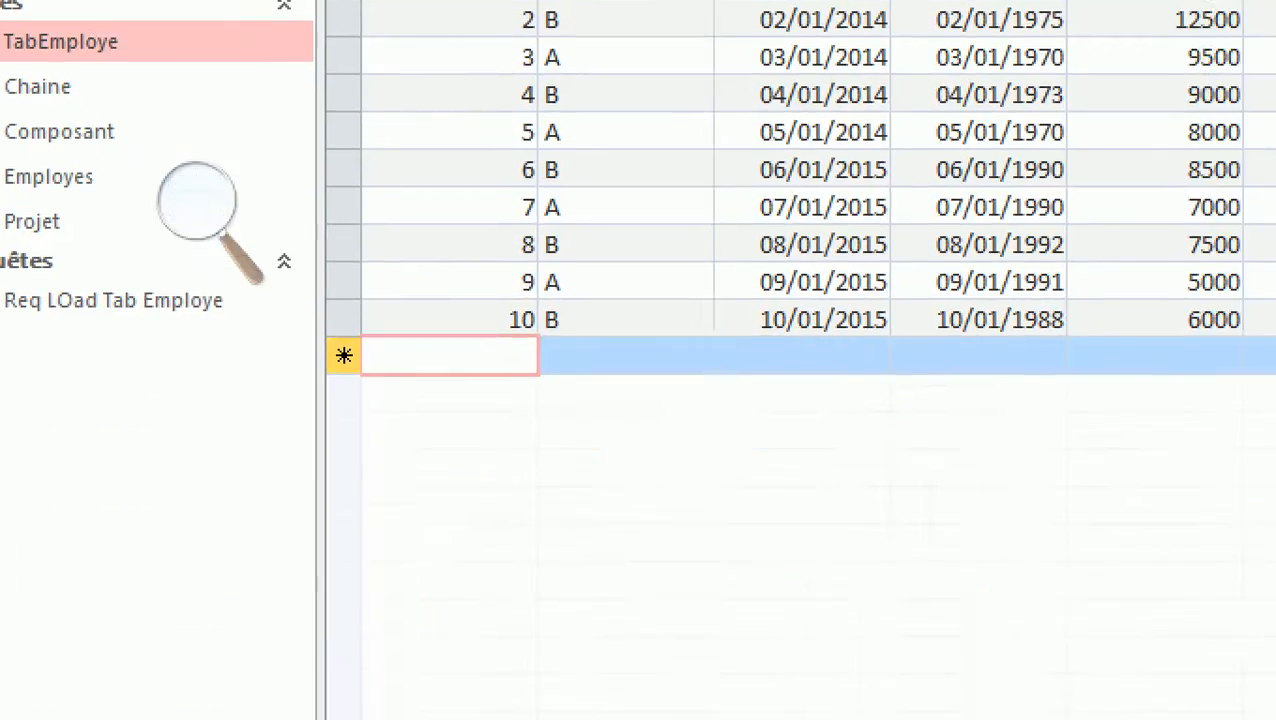
pyautogui.hotkey('shift', 'space')
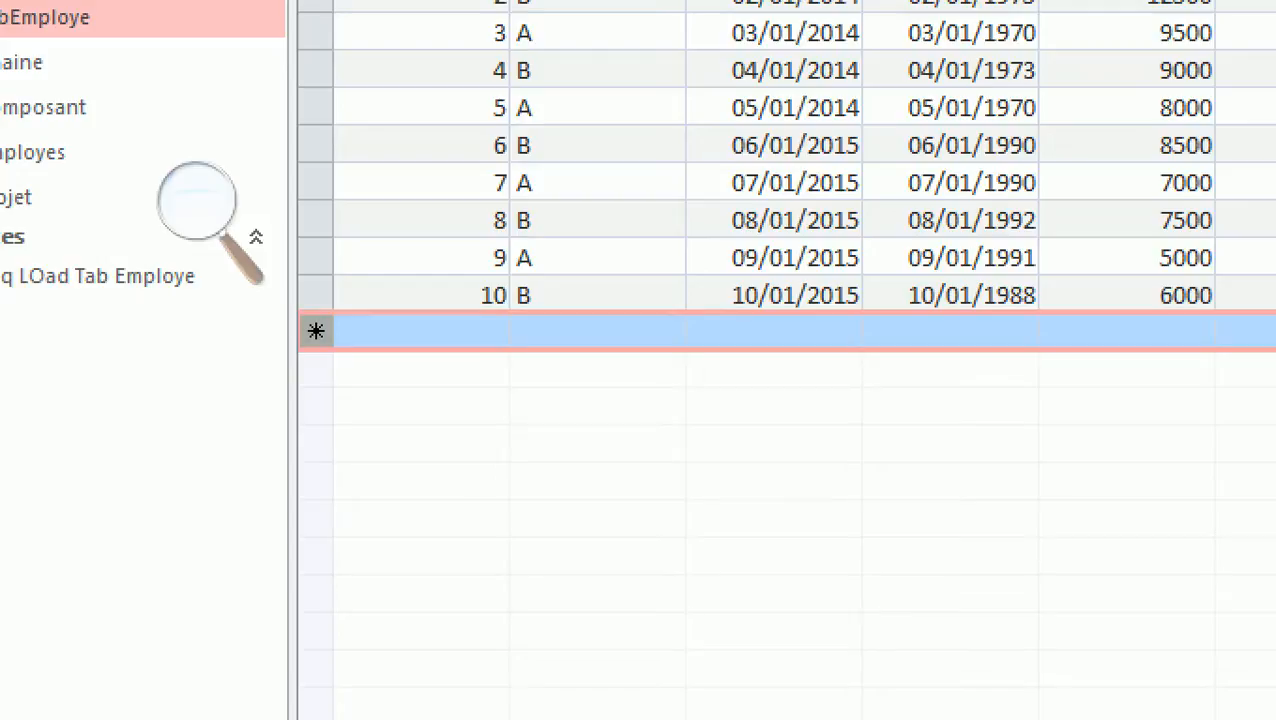
pyautogui.write('11\t\t\t\t-5000')
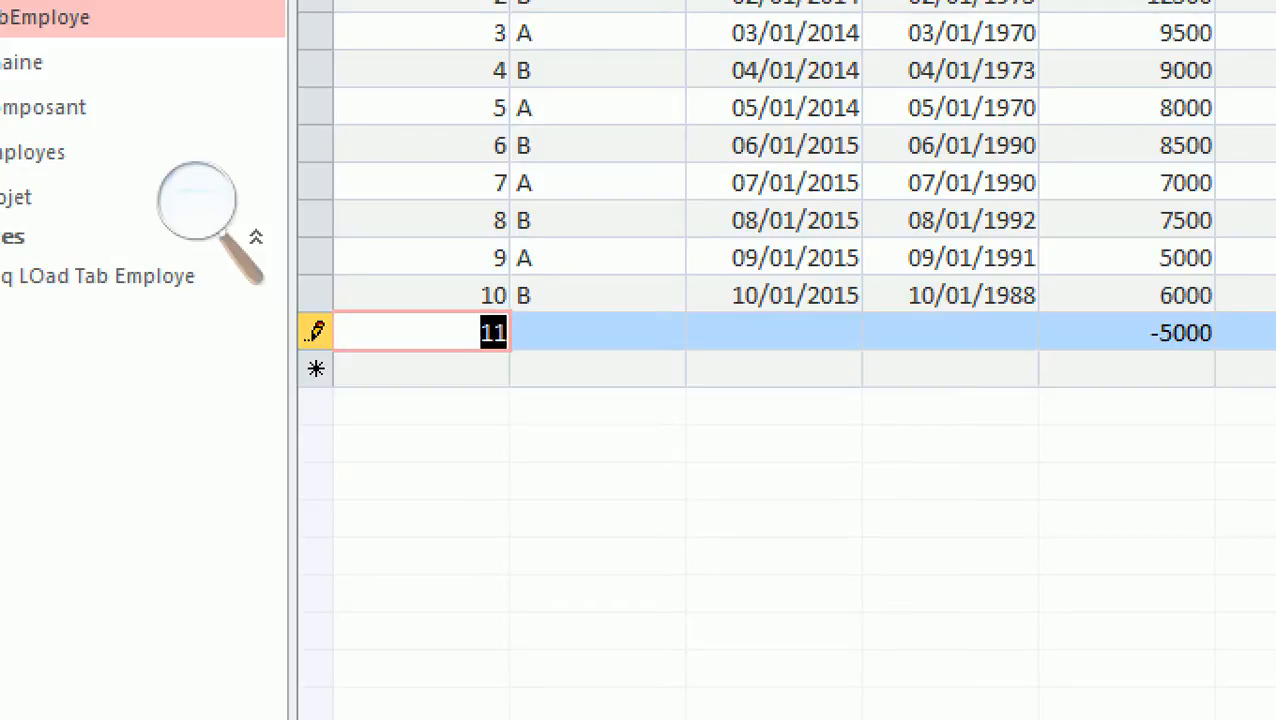
pyautogui.press('Escape')
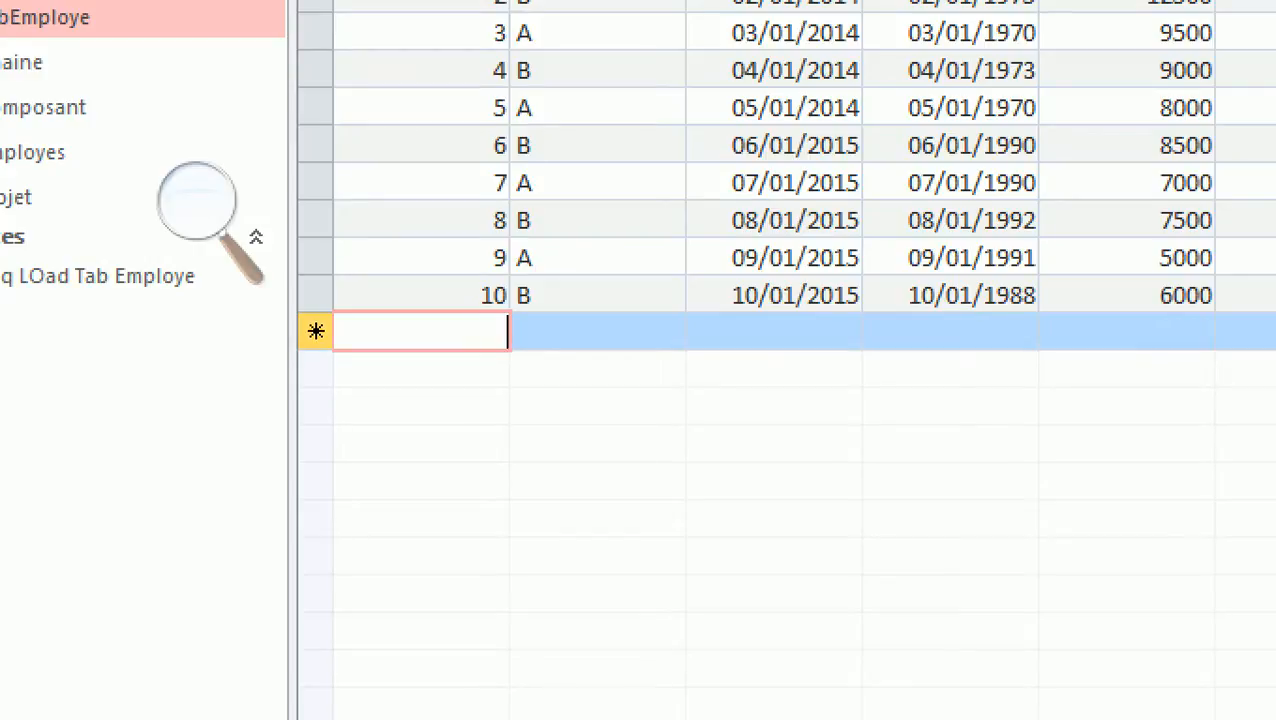
# Try to save a new TabEmploye record with NumEmploye 11 and Salaire -5000 to test the salary rule.
pyautogui.click(316, 331)
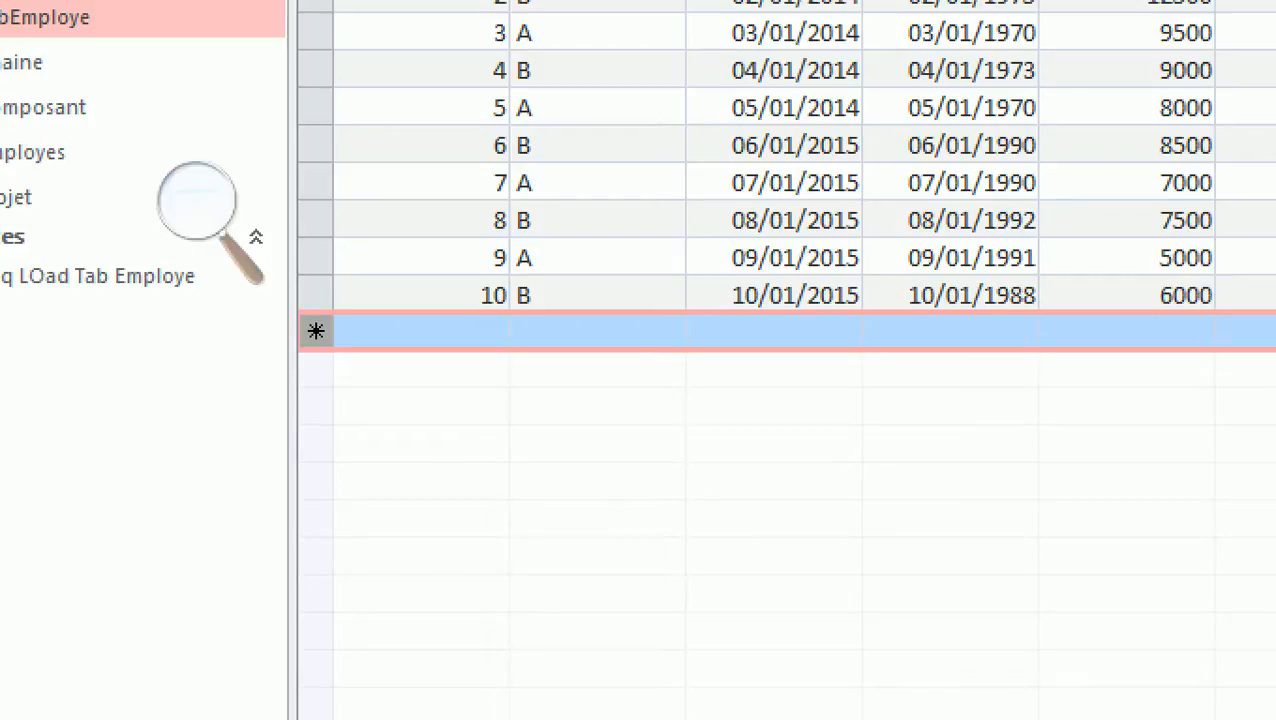
pyautogui.write('11\t\t\t\t-5000')
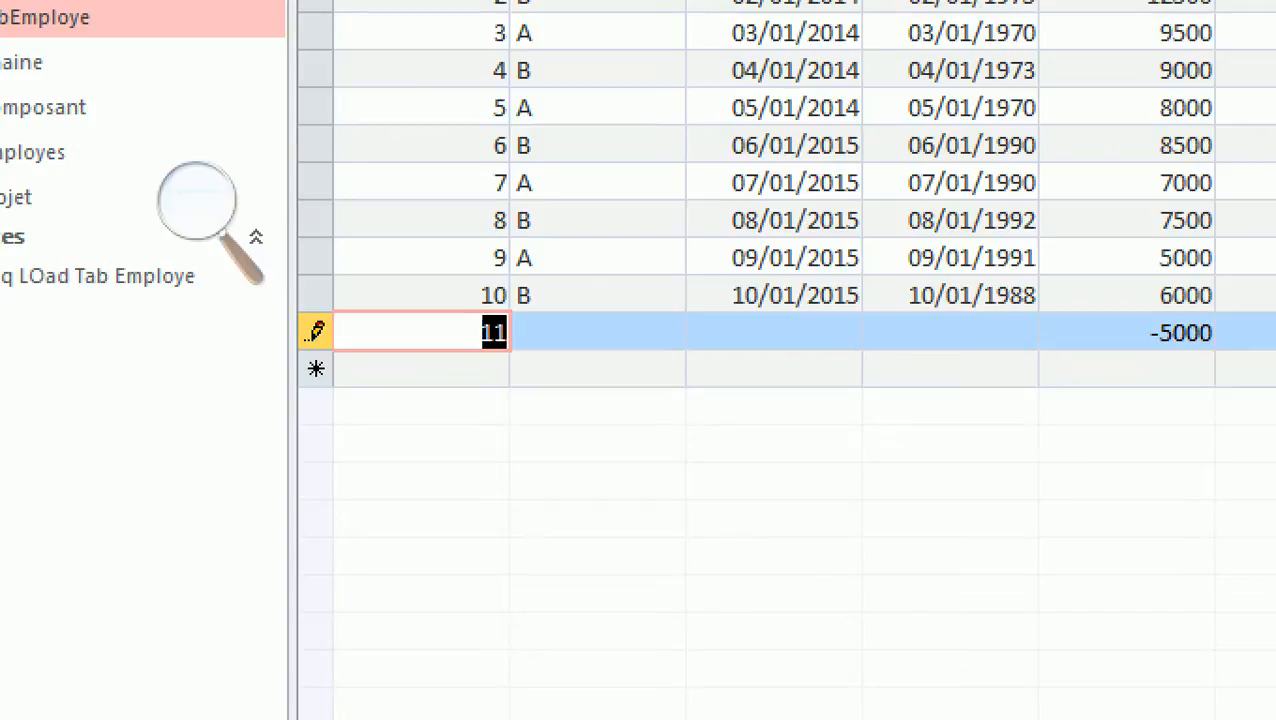
pyautogui.press('Down')
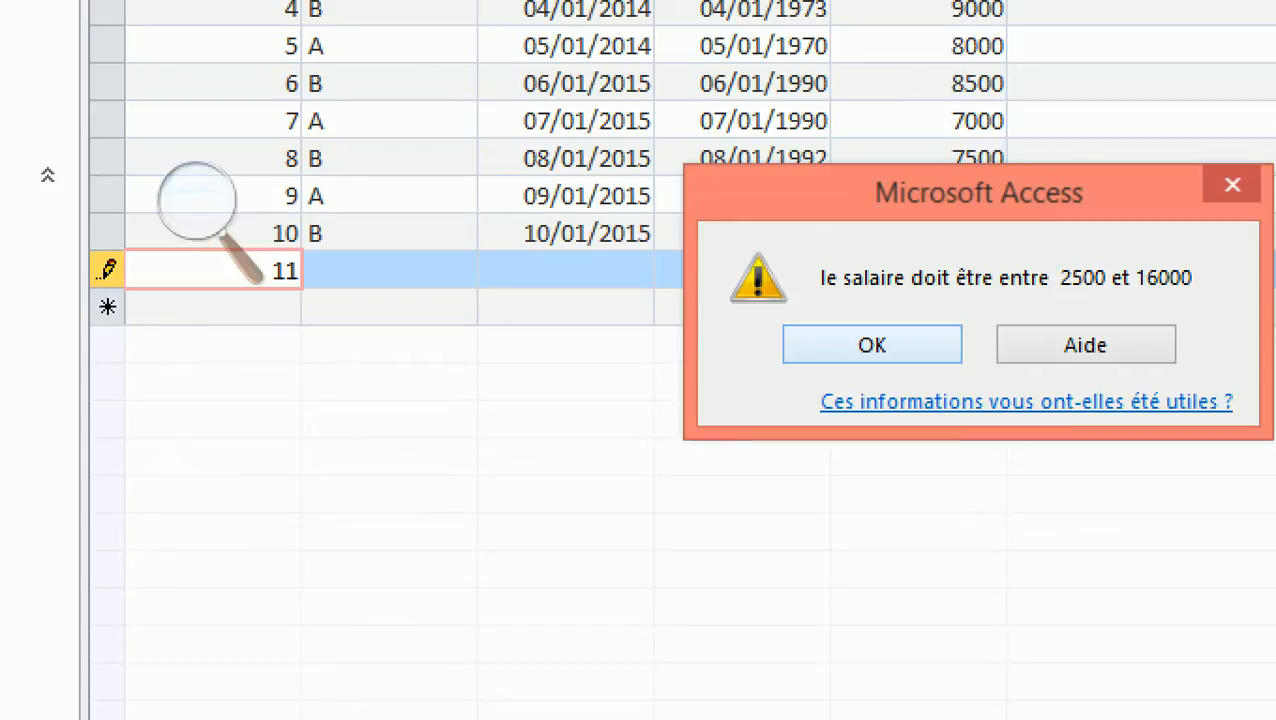
pyautogui.press('Return')
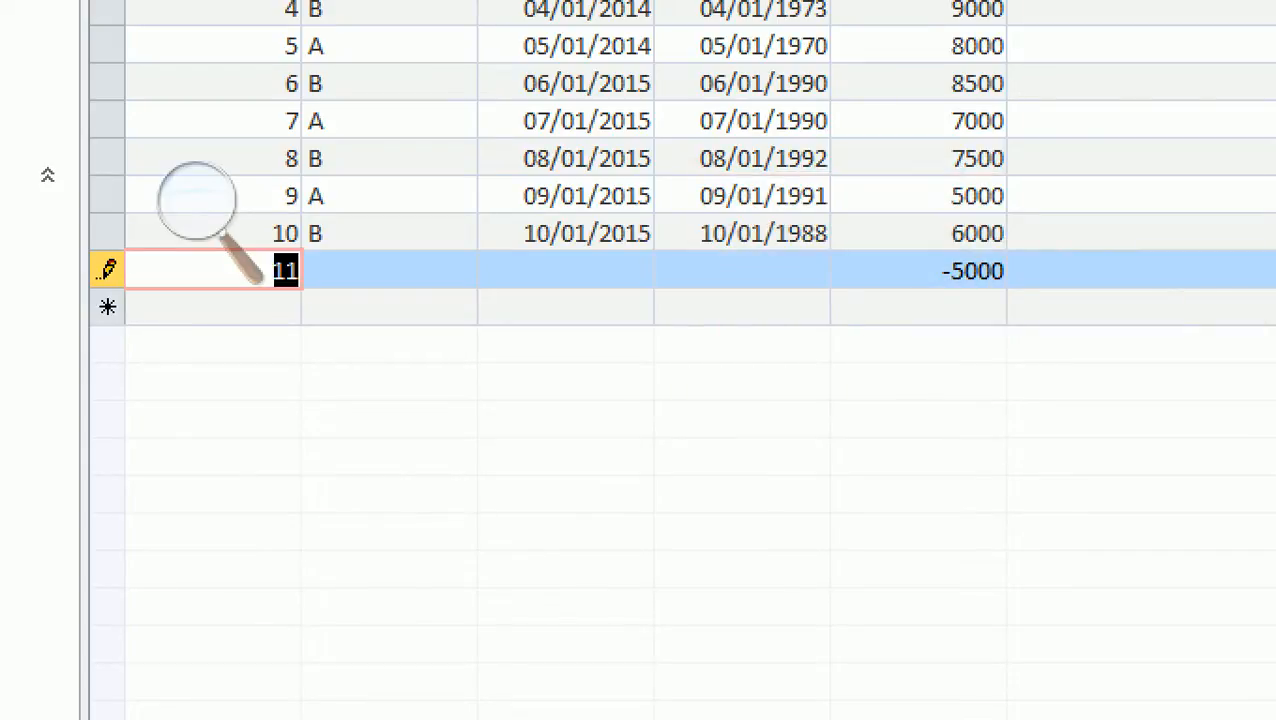
pyautogui.press('Down')
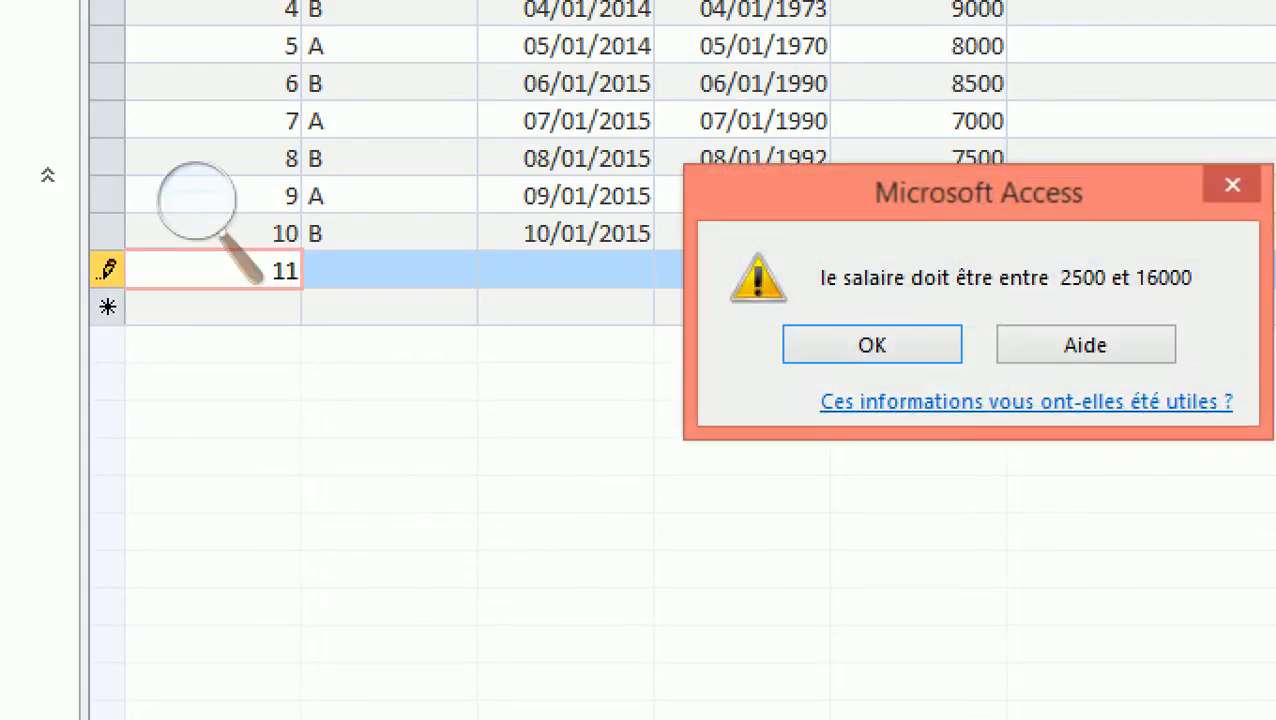
pyautogui.press('Return')
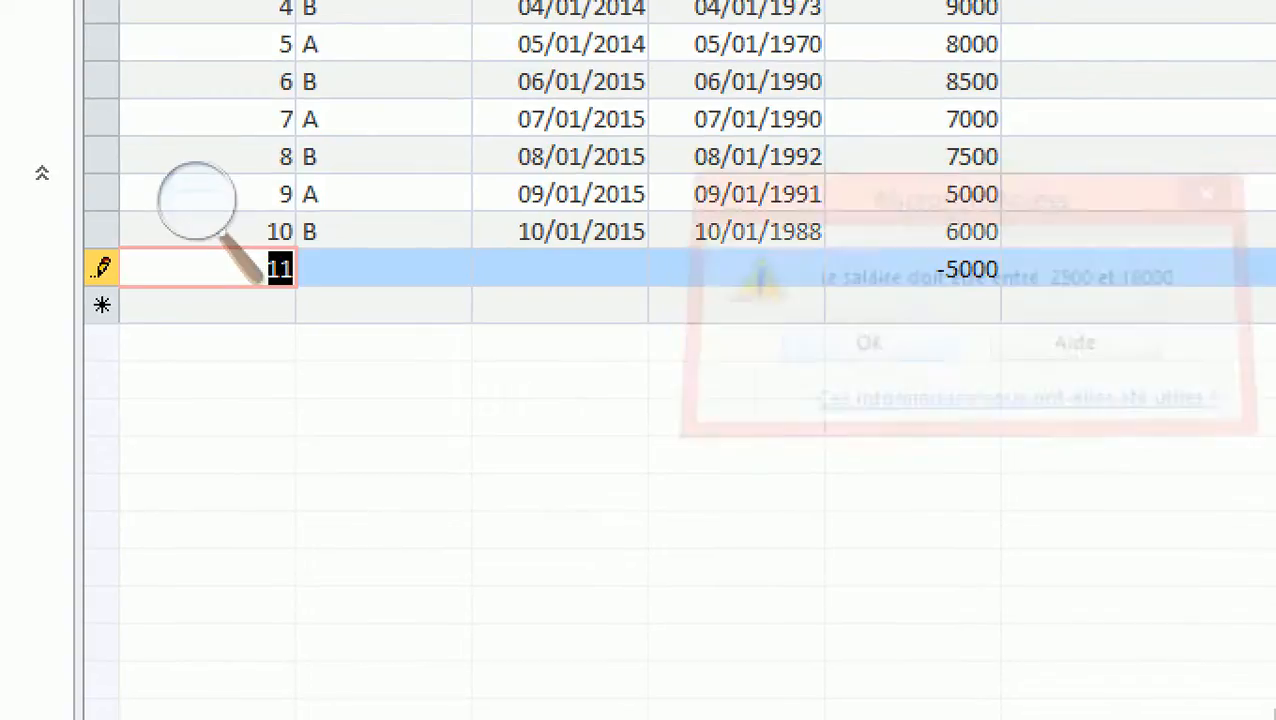
# Set the Salaire of the NumEmploye 11 record to 5000 and save the record.
pyautogui.click(946, 269)
pyautogui.press('BackSpace')
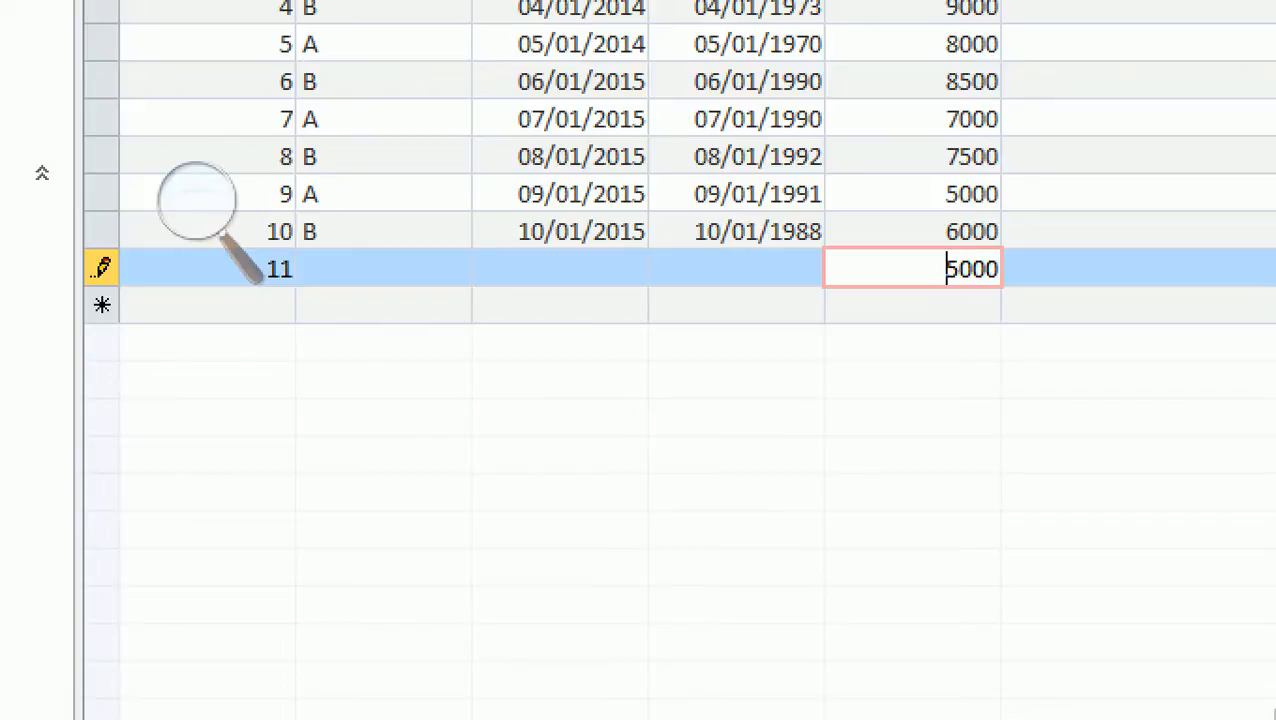
pyautogui.click(101, 268)
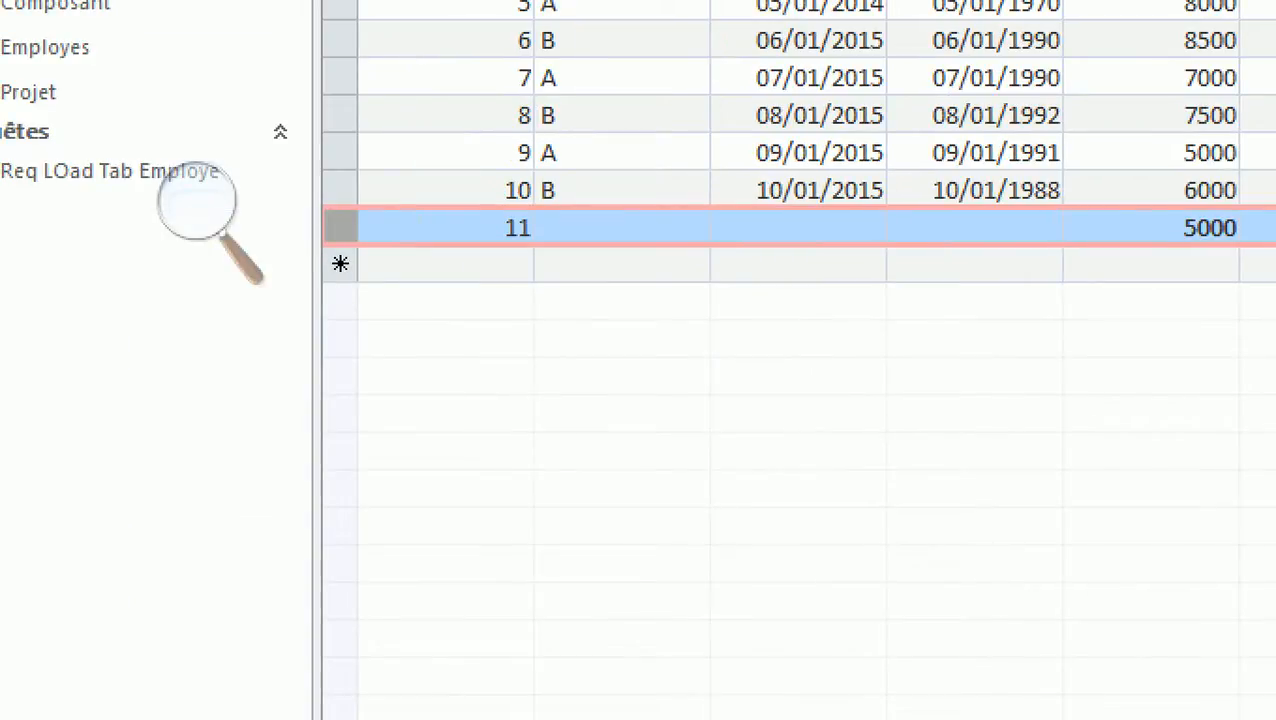
# Permanently delete the TabEmploye record with NumEmploye 11 and Salaire 5000.
pyautogui.click(506, 228)
pyautogui.click(340, 228)
pyautogui.press('Delete')
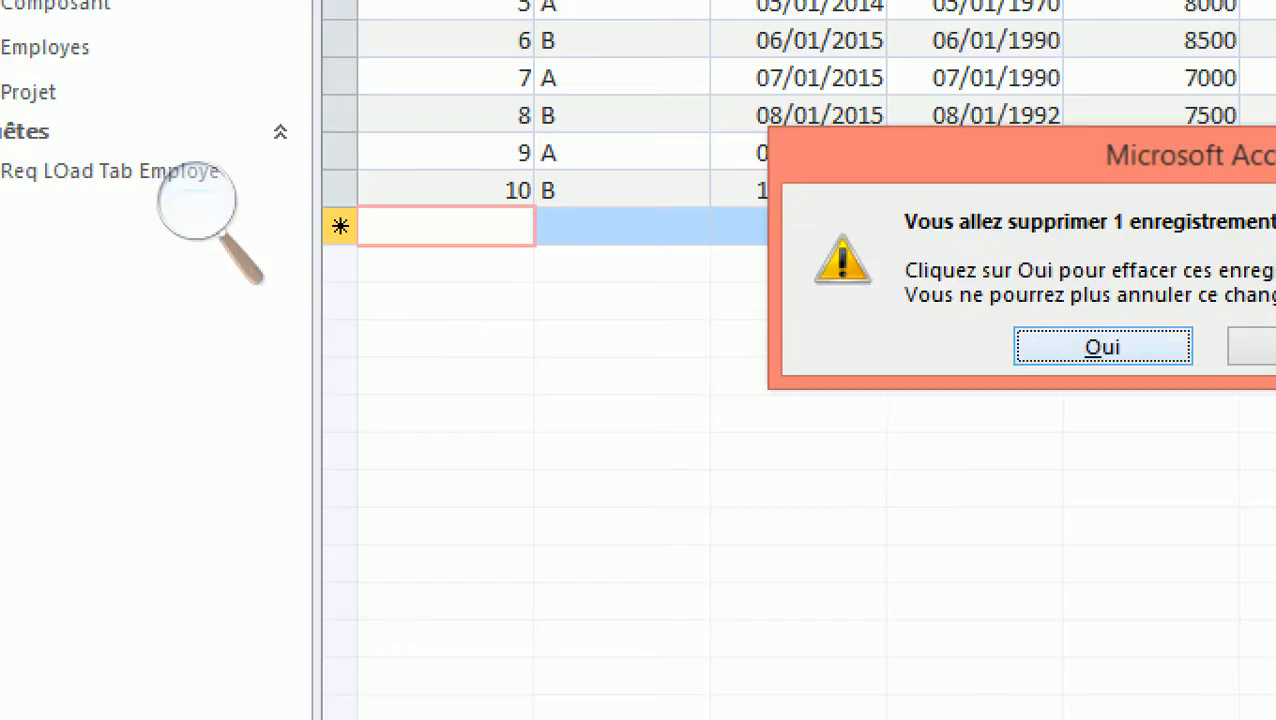
pyautogui.moveTo(1190, 155); pyautogui.dragTo(771, 191)
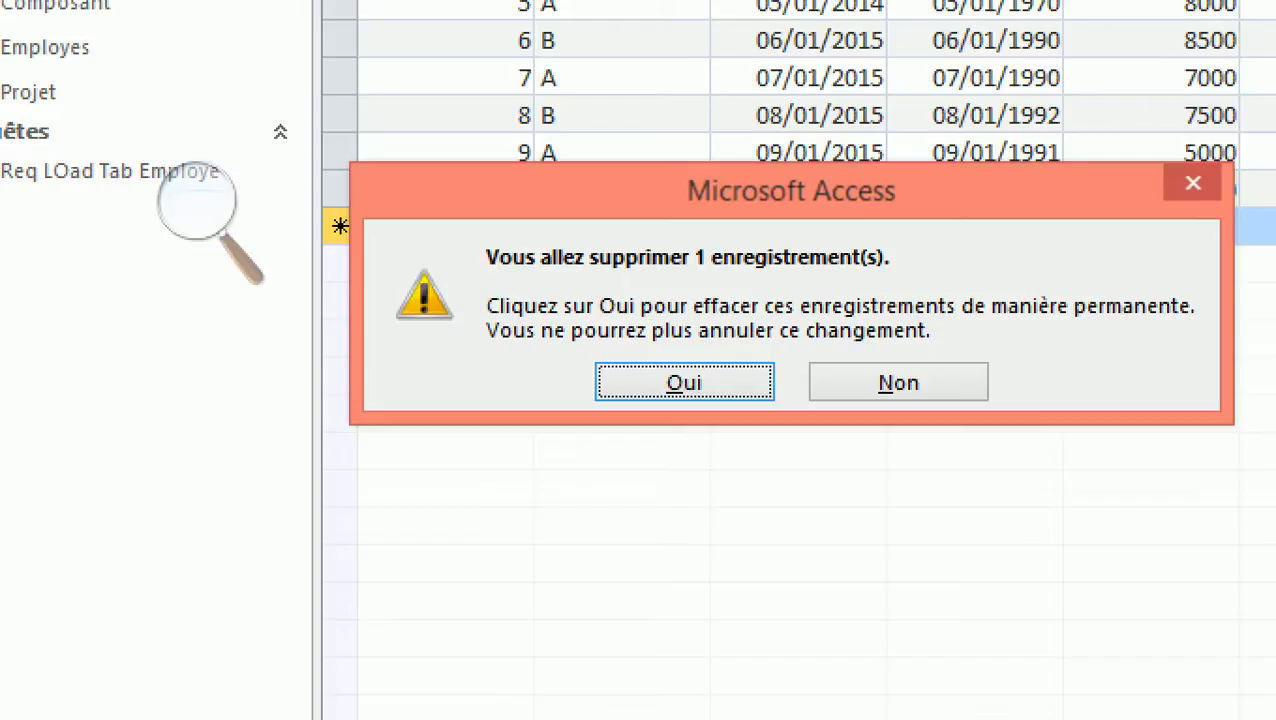
pyautogui.press('Return')
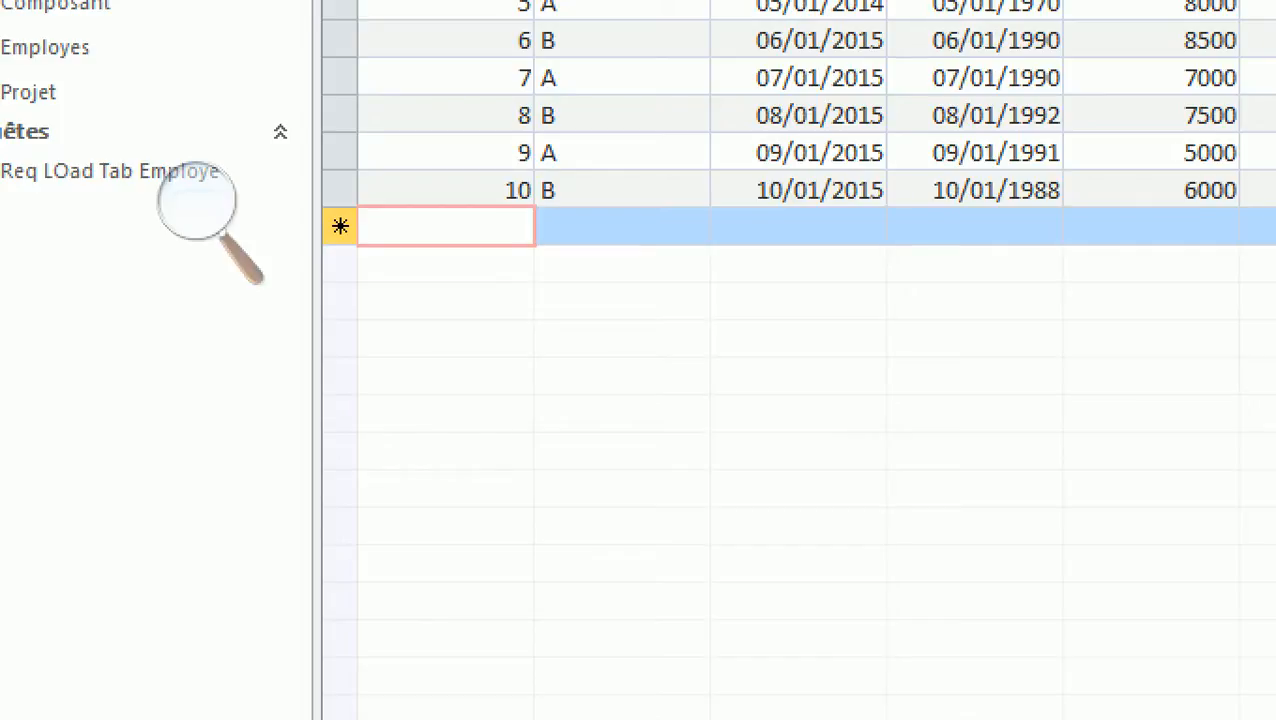
# Enter a new TabEmploye record with NumEmploye 11 and Salaire 5000, leaving the employee name and both dates empty.
pyautogui.click(340, 226)
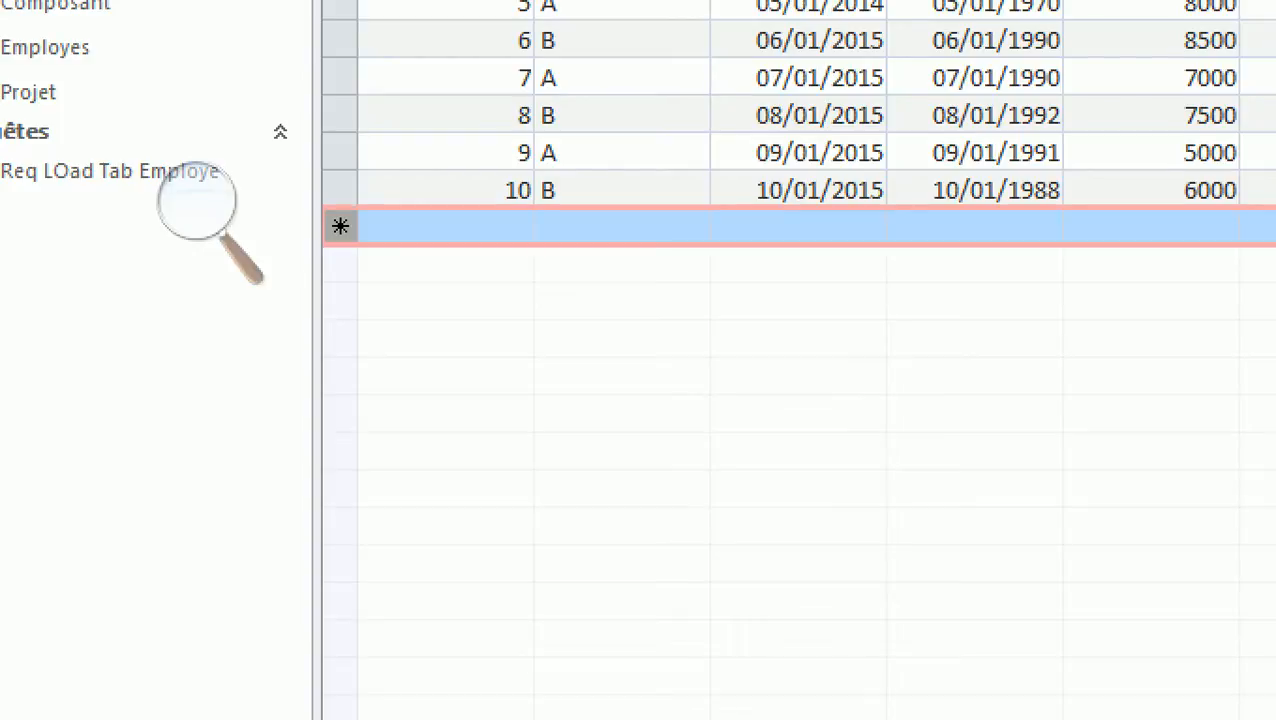
pyautogui.write('11\t\t\t\t5000')
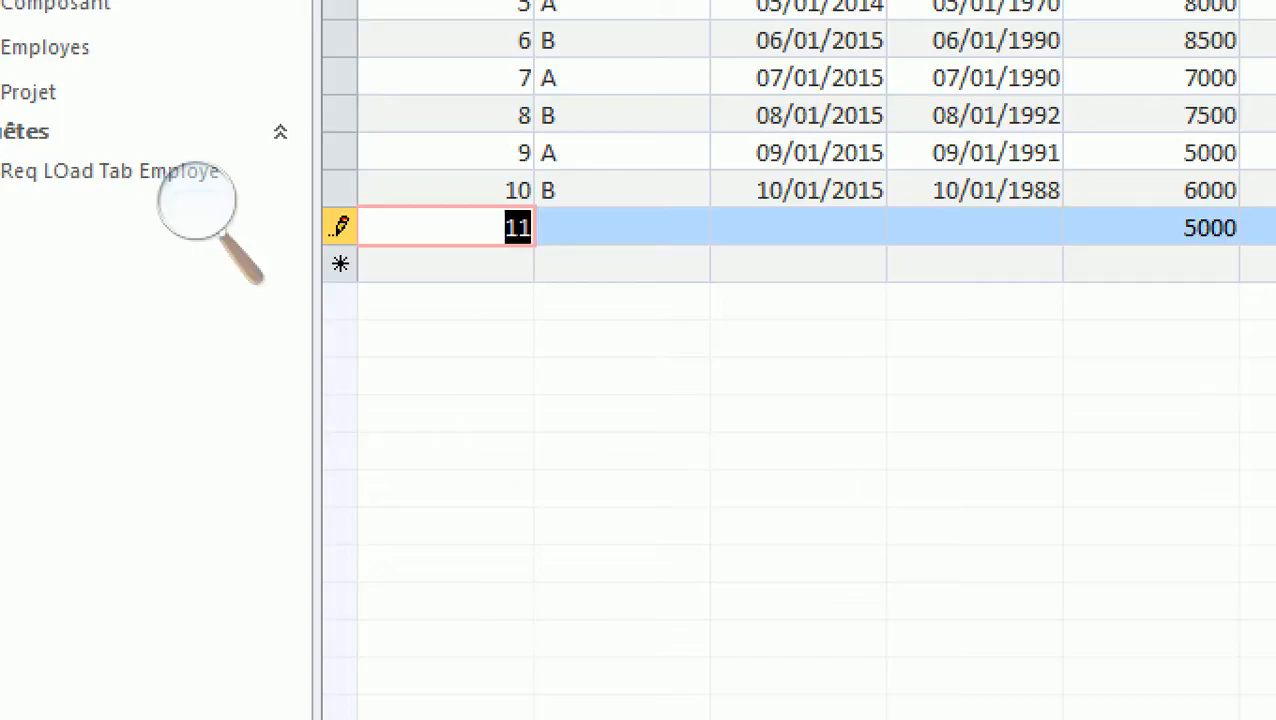
pyautogui.press('Tab')
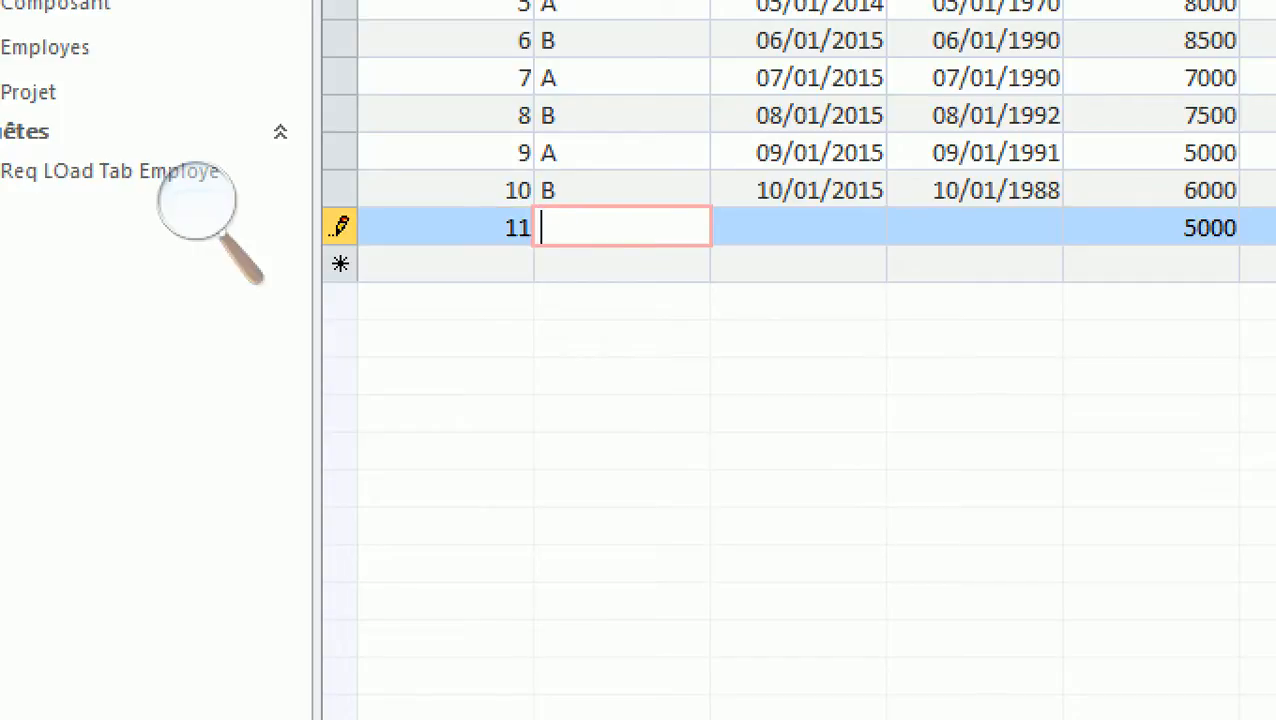
# Permanently delete the incomplete NumEmploye 11 record from TabEmploye.
pyautogui.click(340, 227)
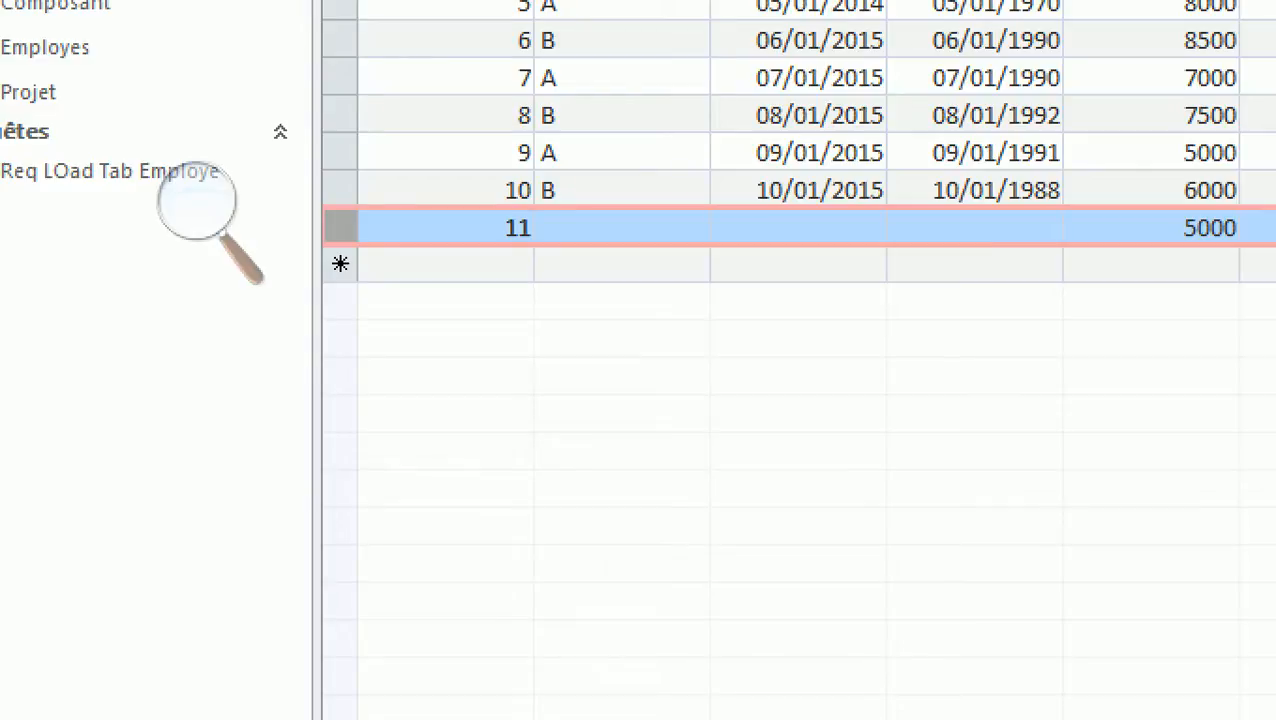
pyautogui.press('Delete')
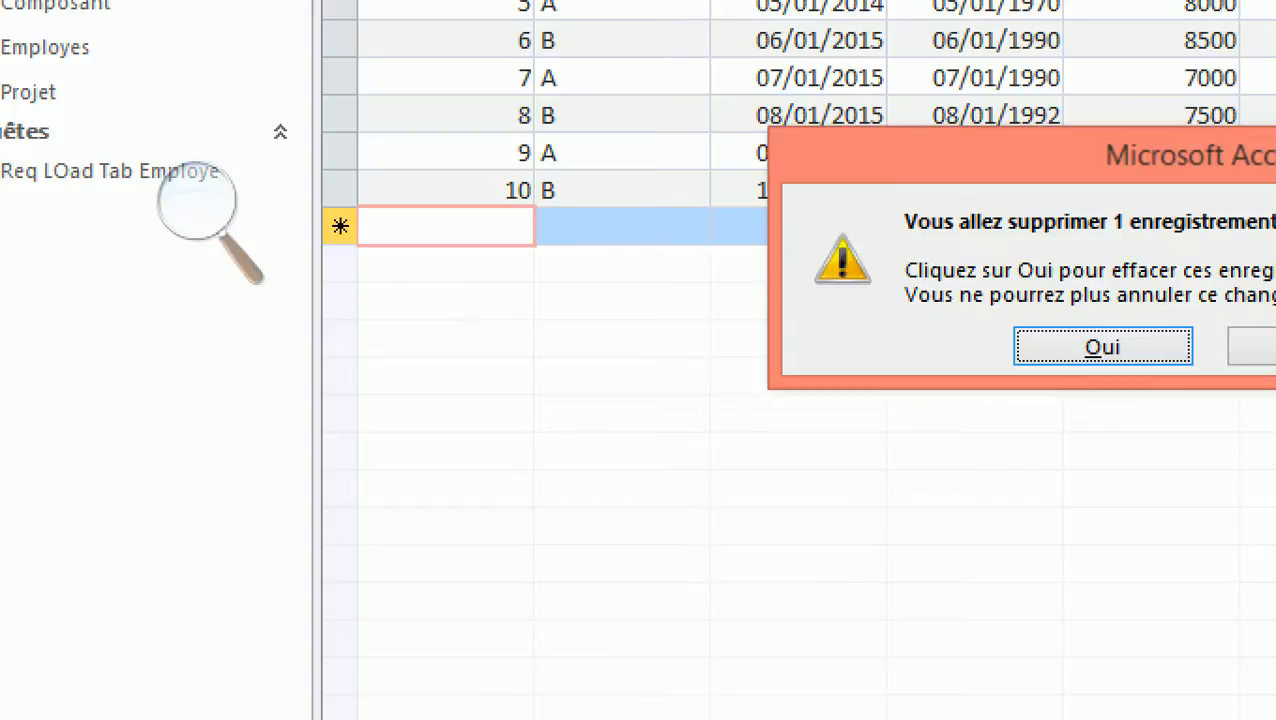
pyautogui.press('Return')
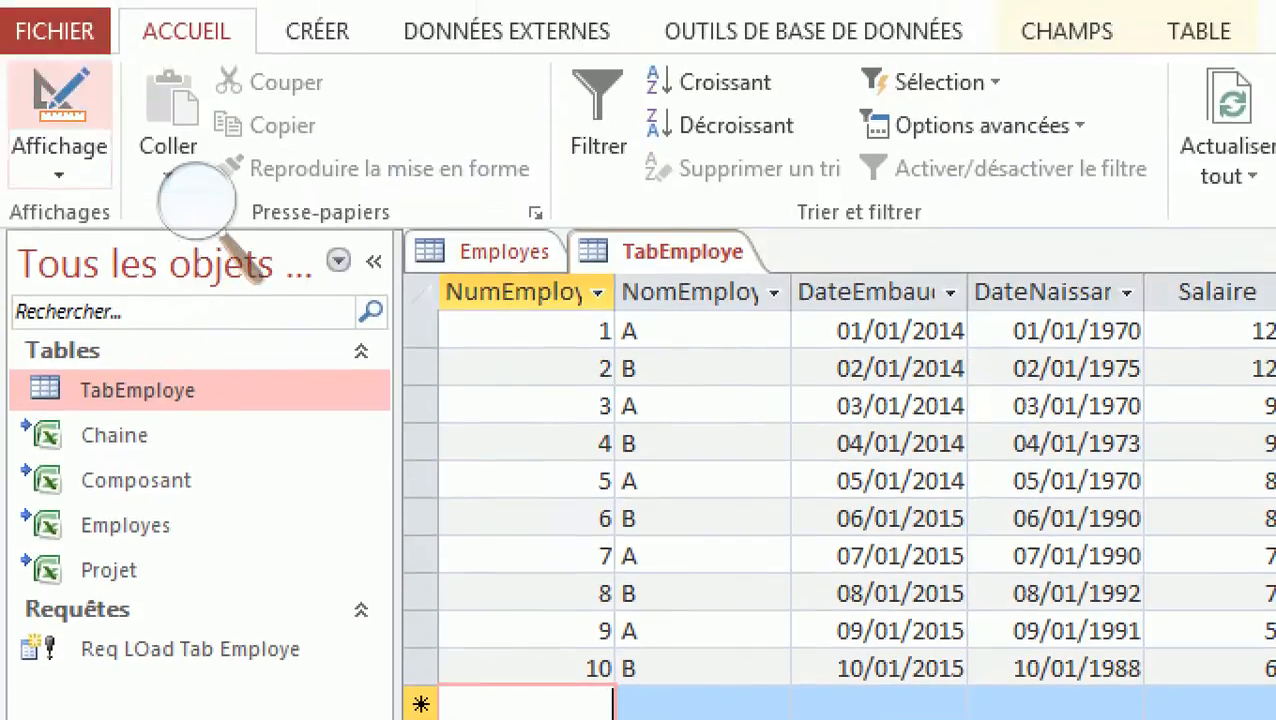
# In the TabEmploye design, make the NomEmploye field mandatory by setting Null interdit to Oui.
pyautogui.click(59, 110)
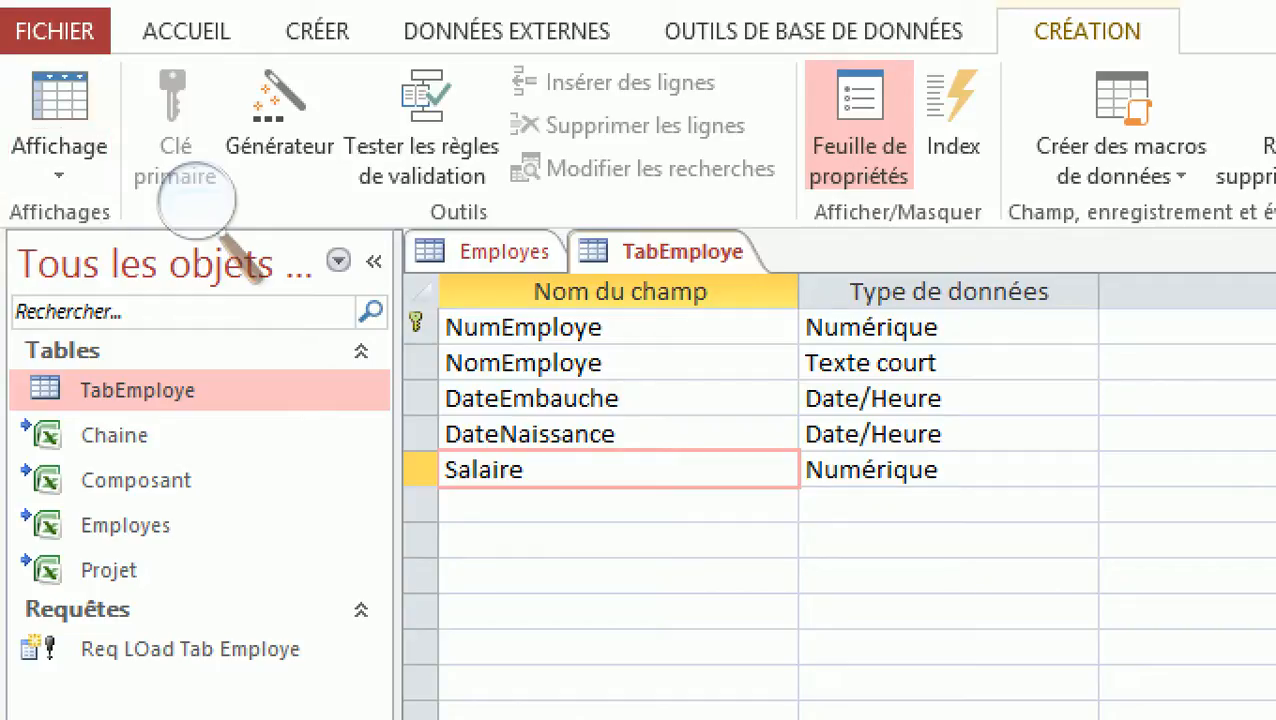
pyautogui.click(478, 362)
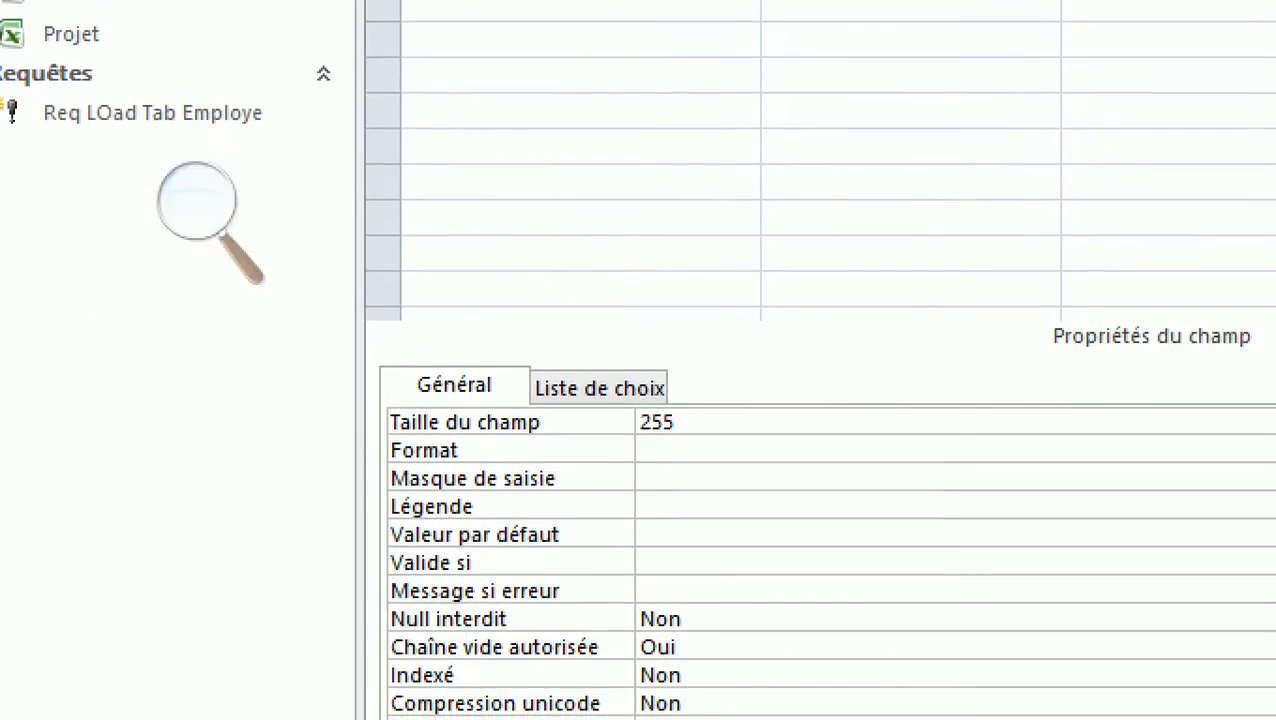
pyautogui.click(449, 619)
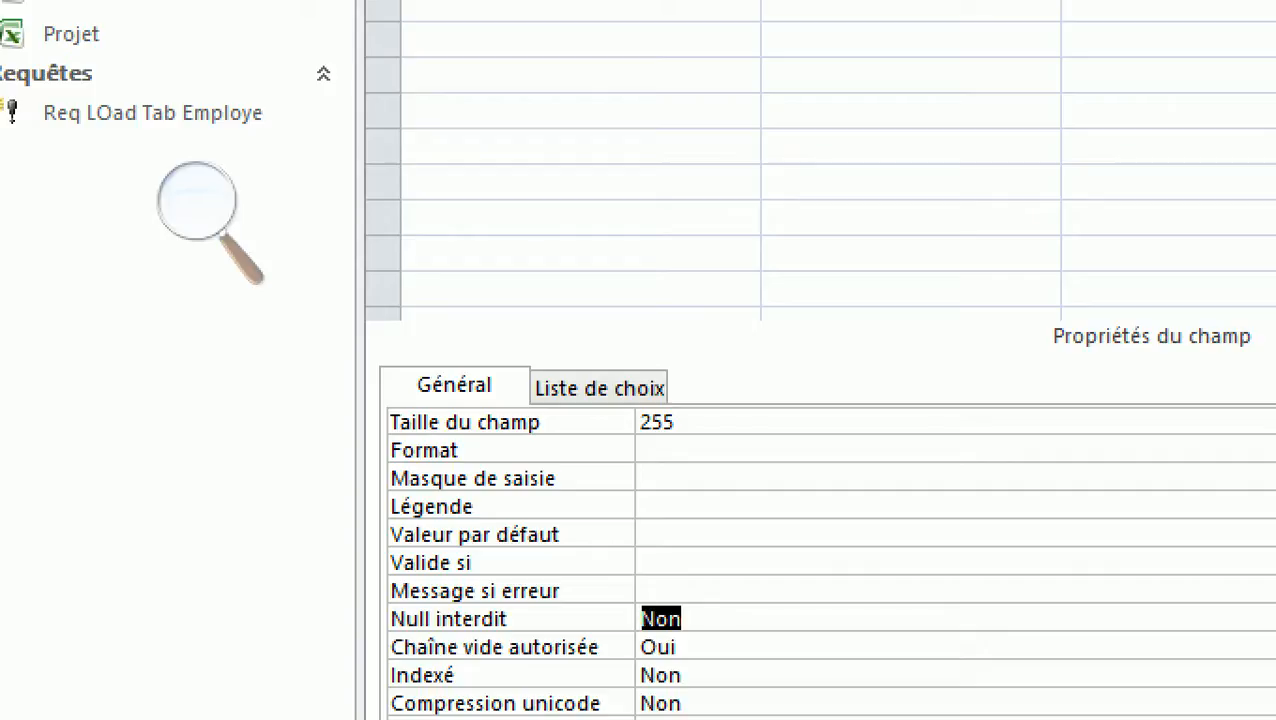
pyautogui.doubleClick(660, 619)
pyautogui.click(678, 619)
pyautogui.doubleClick(660, 619)
pyautogui.doubleClick(660, 619)
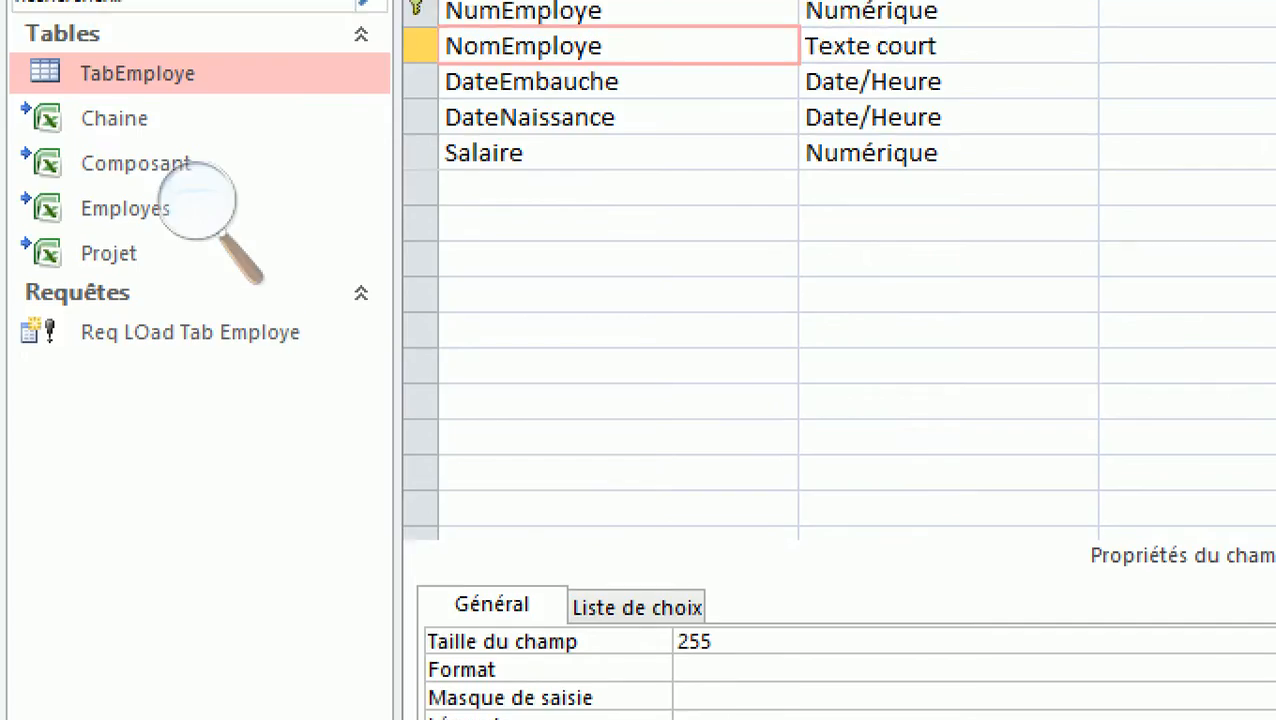
# Set Null interdit to Oui for the DateEmbauche, DateNaissance and Salaire fields.
pyautogui.click(561, 117)
pyautogui.click(551, 82)
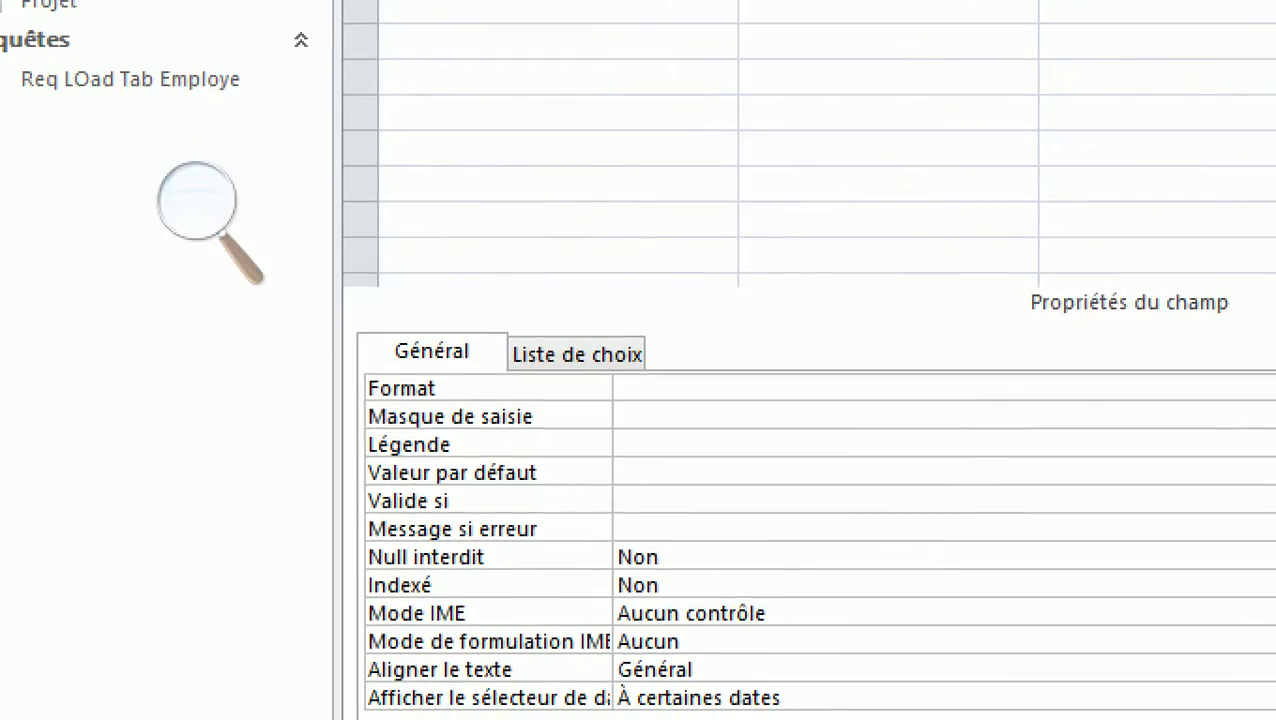
pyautogui.doubleClick(684, 557)
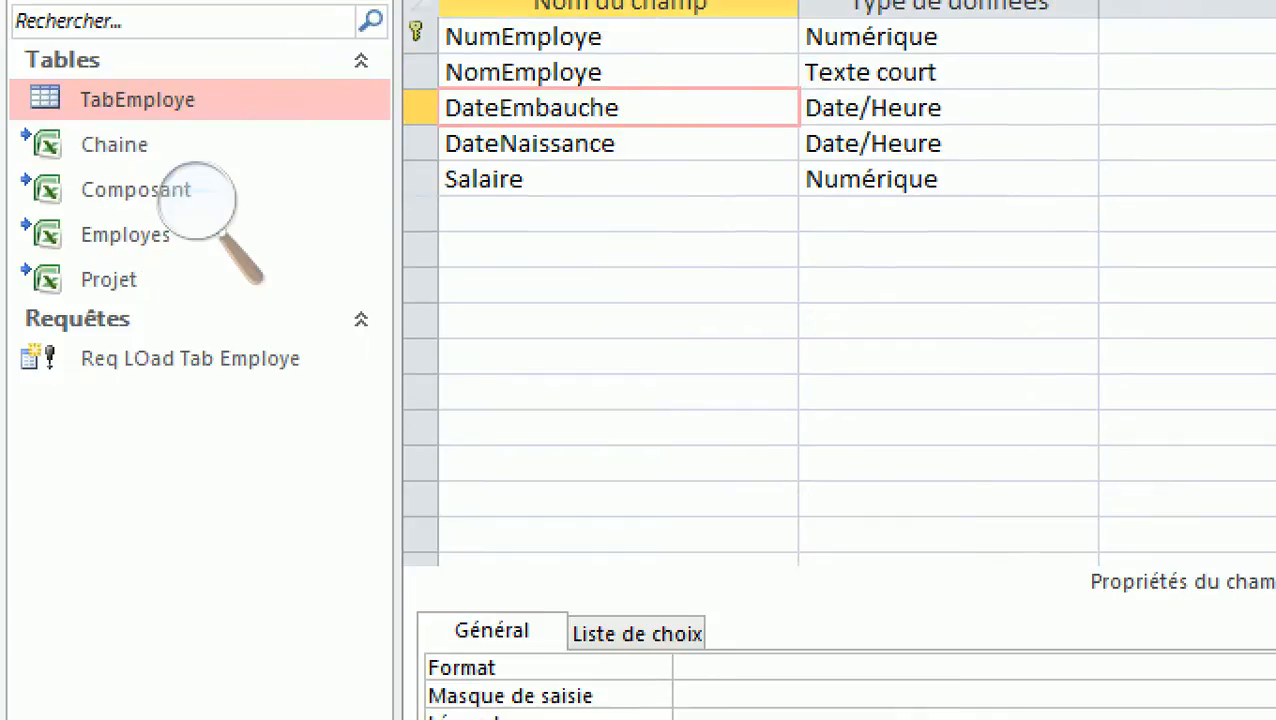
pyautogui.press('Down')
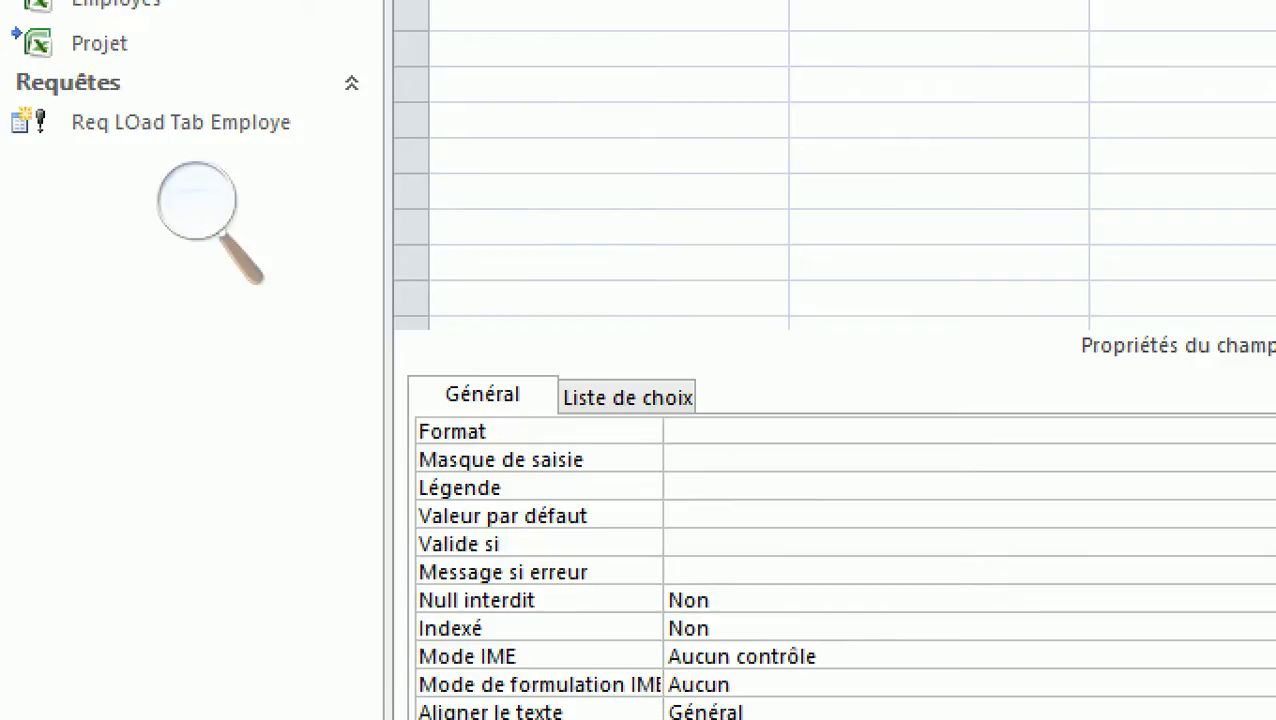
pyautogui.doubleClick(688, 600)
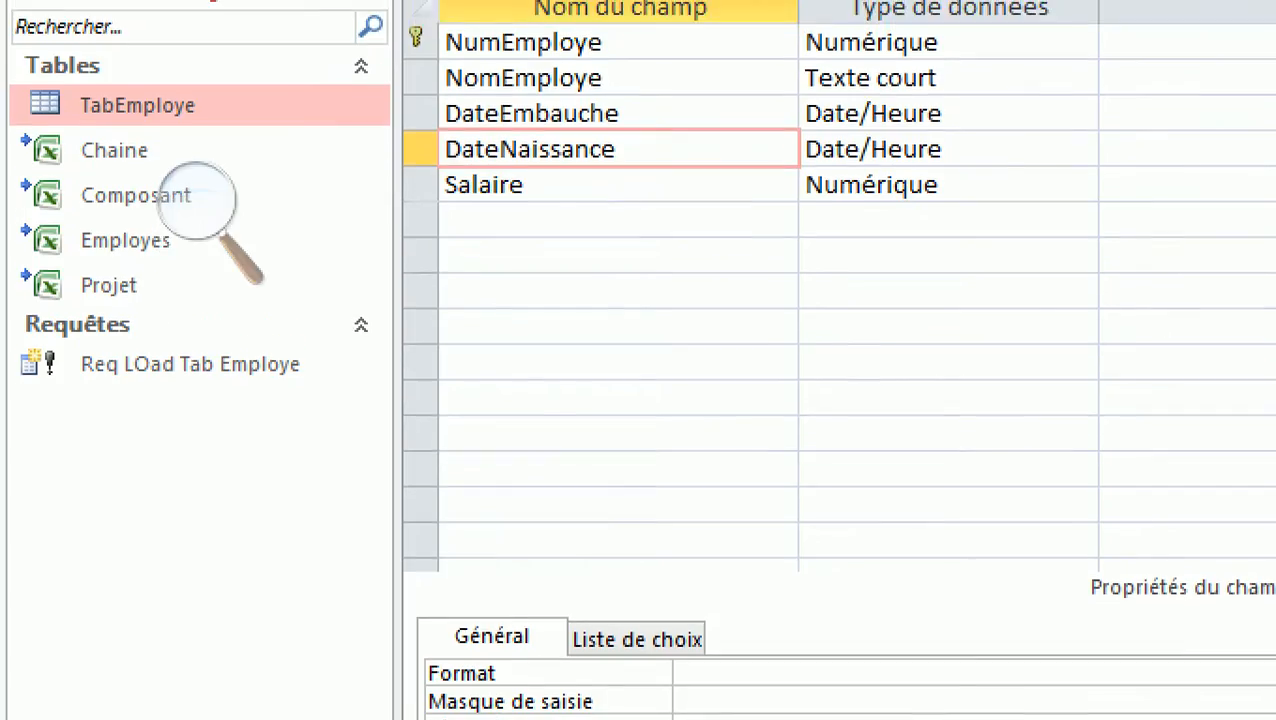
pyautogui.press('Down')
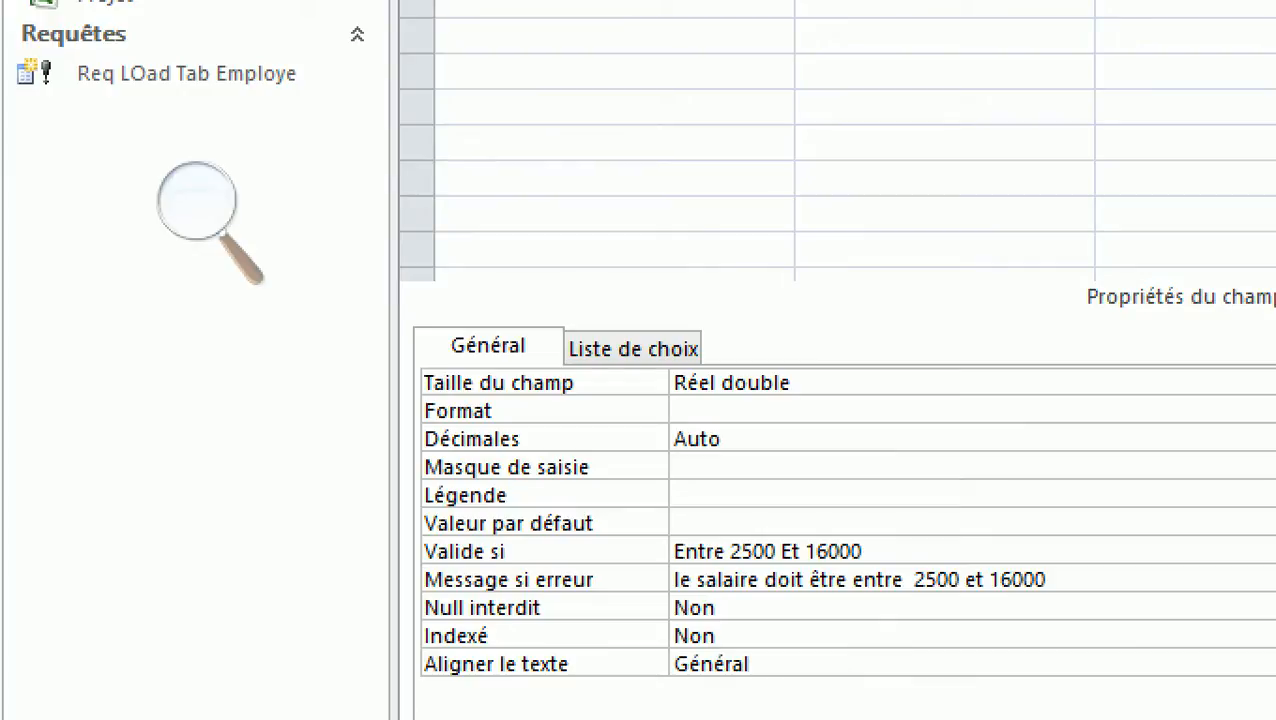
pyautogui.doubleClick(714, 607)
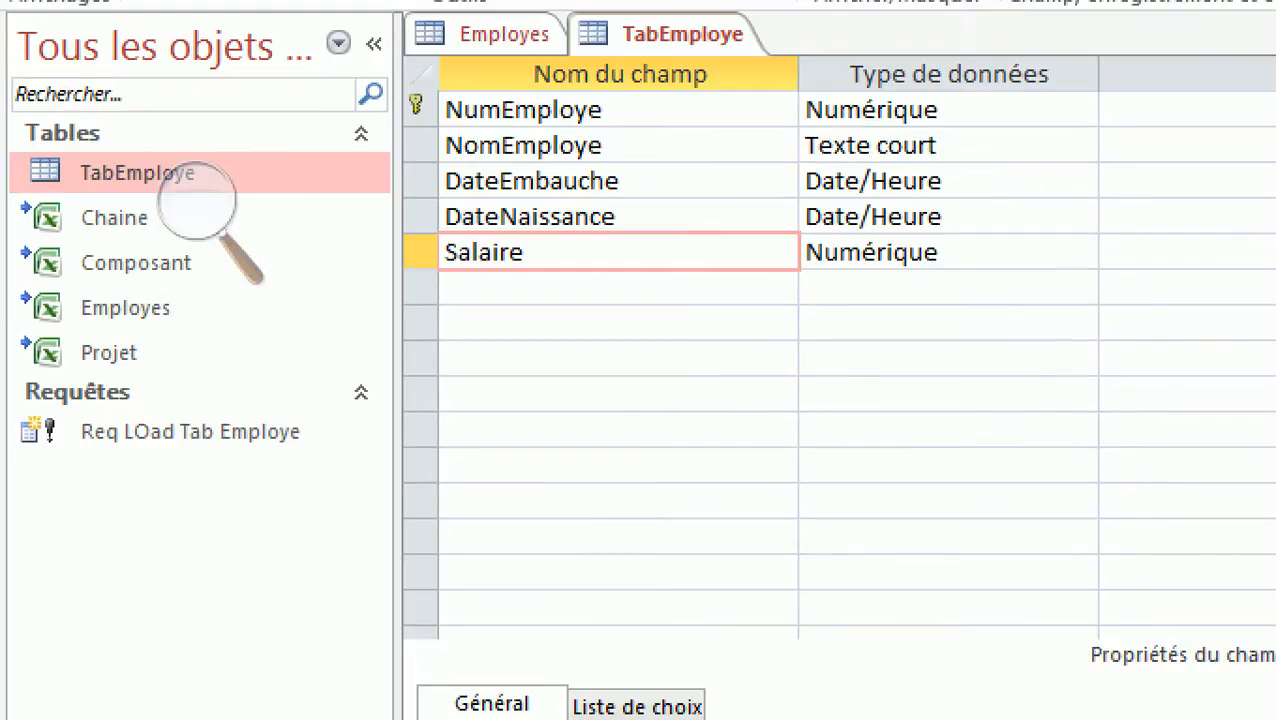
# Start a DateEmbauche validation rule in Valide si with the condition mois([dateEmbauche])=1.
pyautogui.click(549, 181)
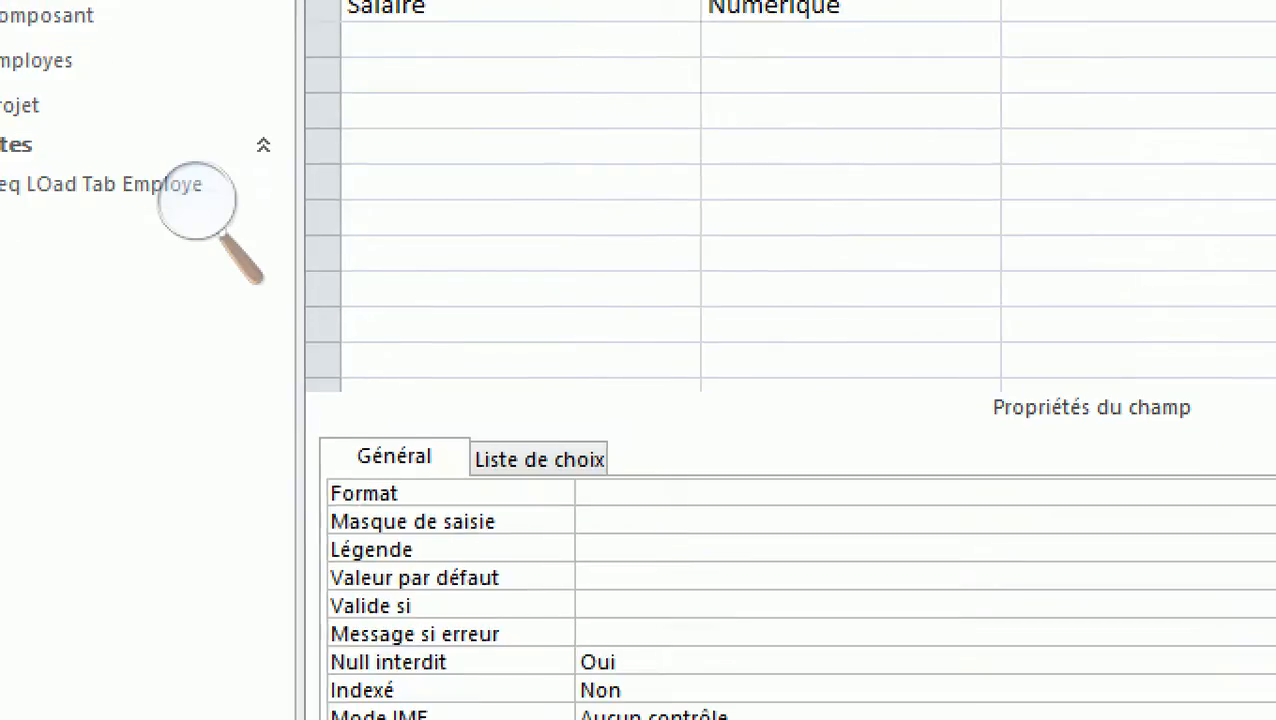
pyautogui.click(780, 572)
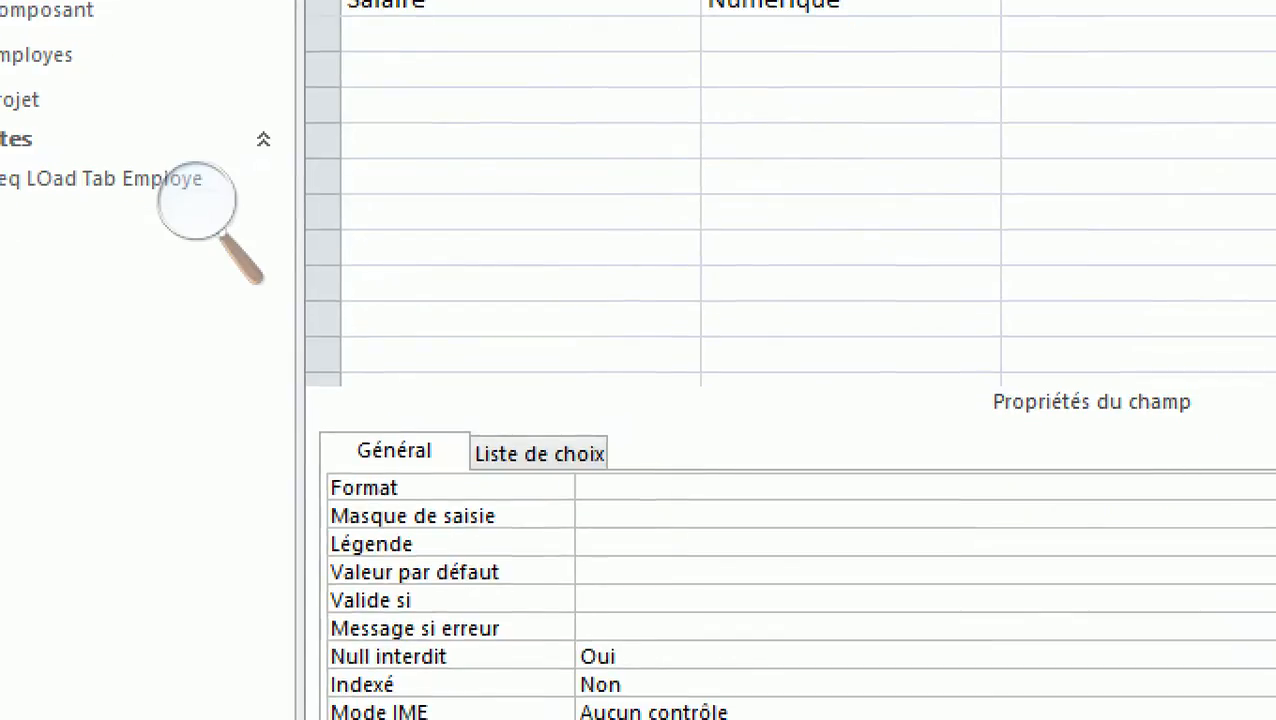
pyautogui.write('mois(')
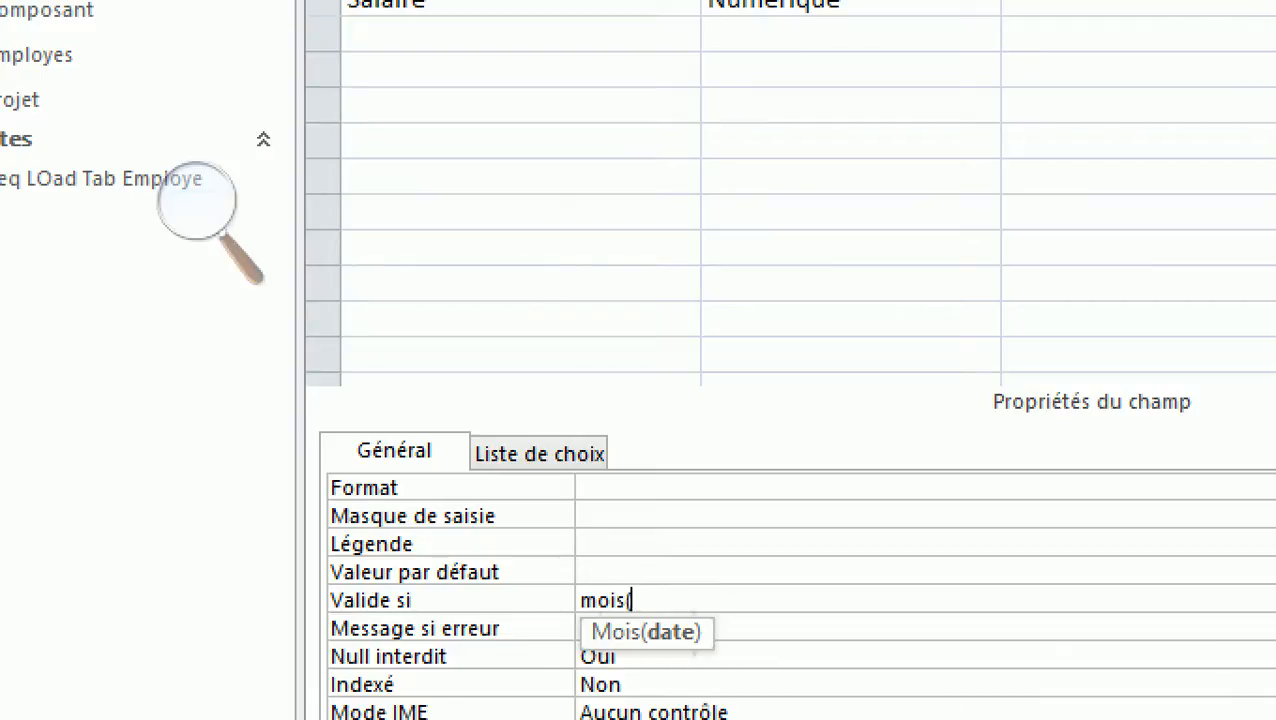
pyautogui.write('[]')
pyautogui.press('Left')
pyautogui.write('dateEmbauche')
pyautogui.press('Right')
pyautogui.write(')=1')
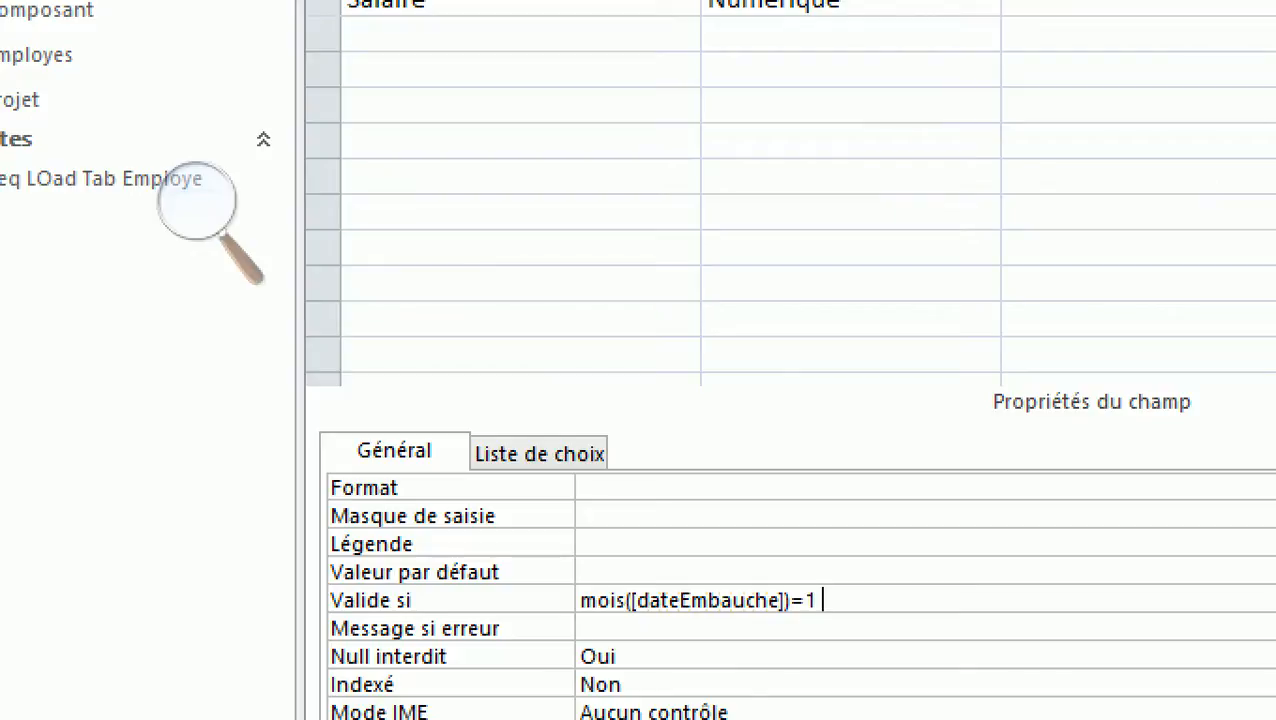
# Extend the DateEmbauche validation rule with et JourSem([DateEmbauche];2).
pyautogui.write(' et jour')
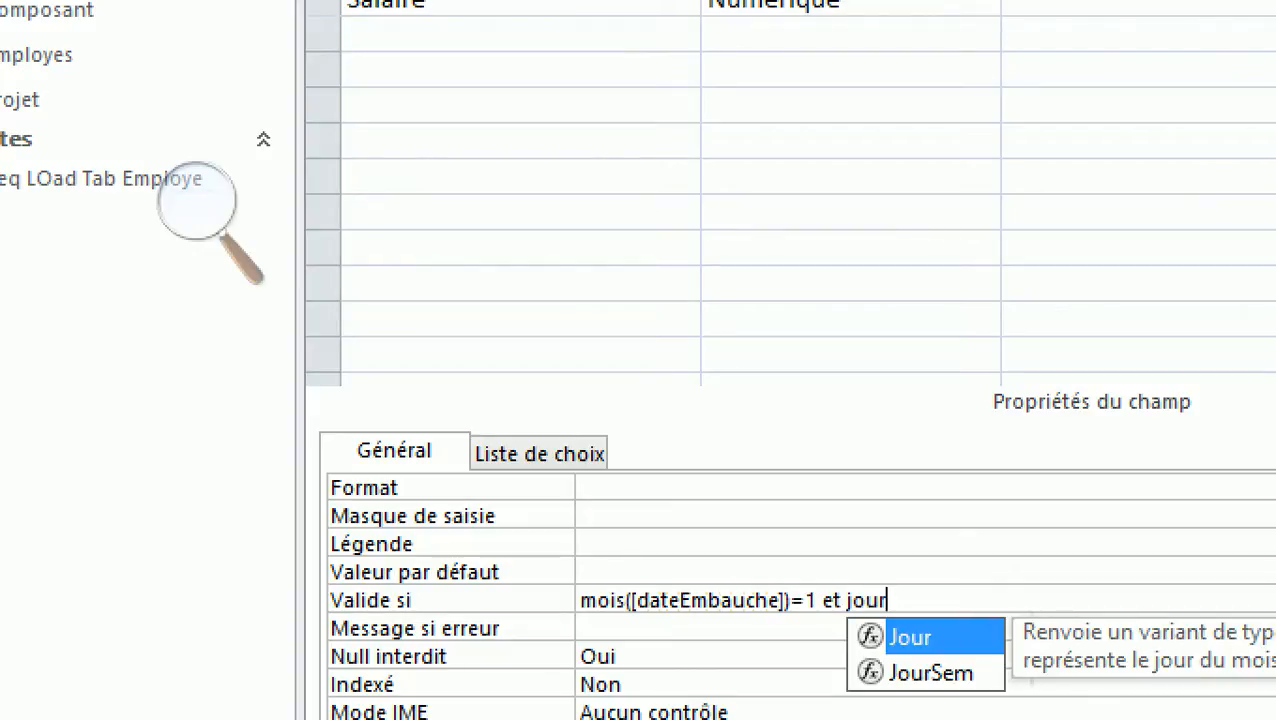
pyautogui.press('Down')
pyautogui.press('Tab')
pyautogui.write('(')
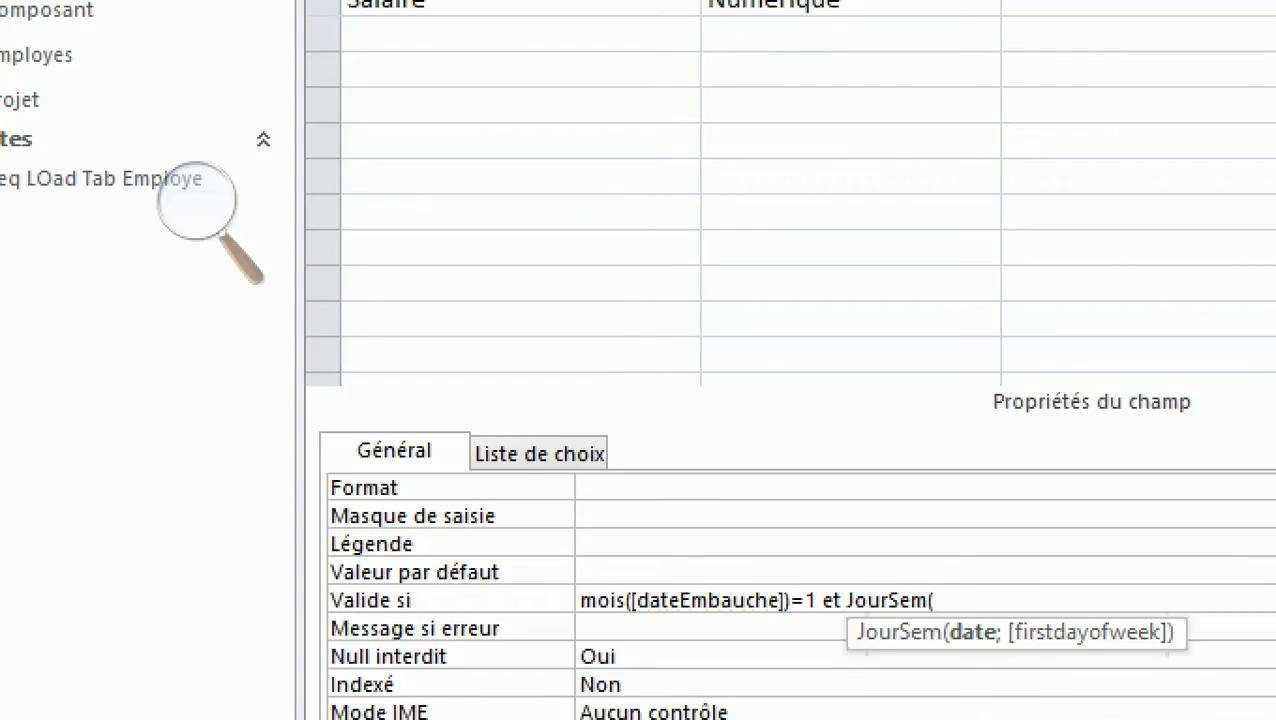
pyautogui.write('[')
pyautogui.write('[DateEmbauch')
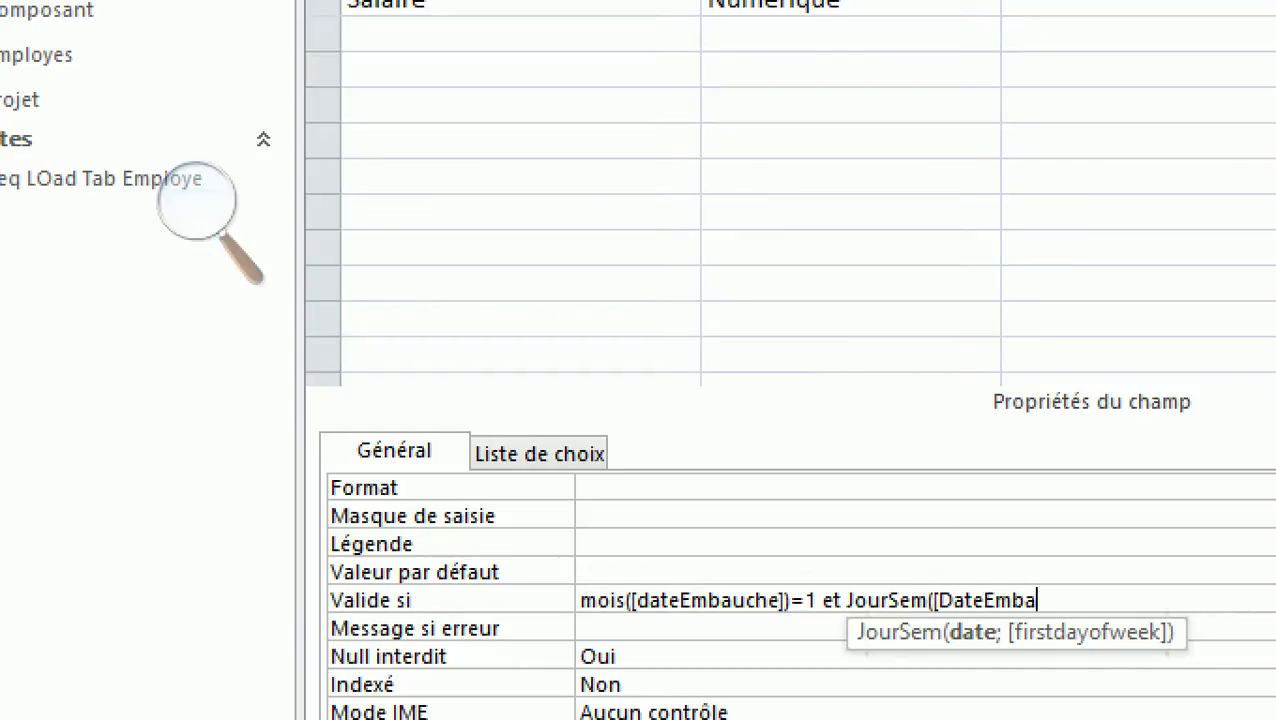
pyautogui.write('e]')
pyautogui.write(';')
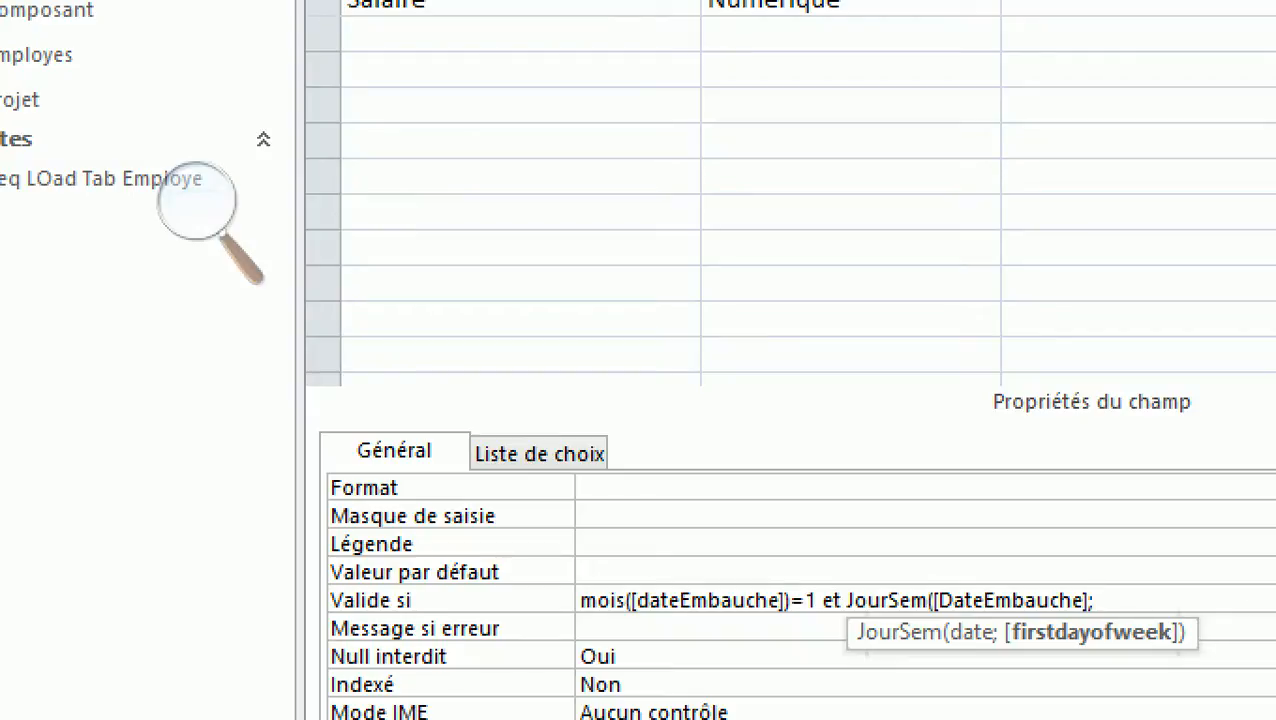
pyautogui.write('2')
pyautogui.write(')')
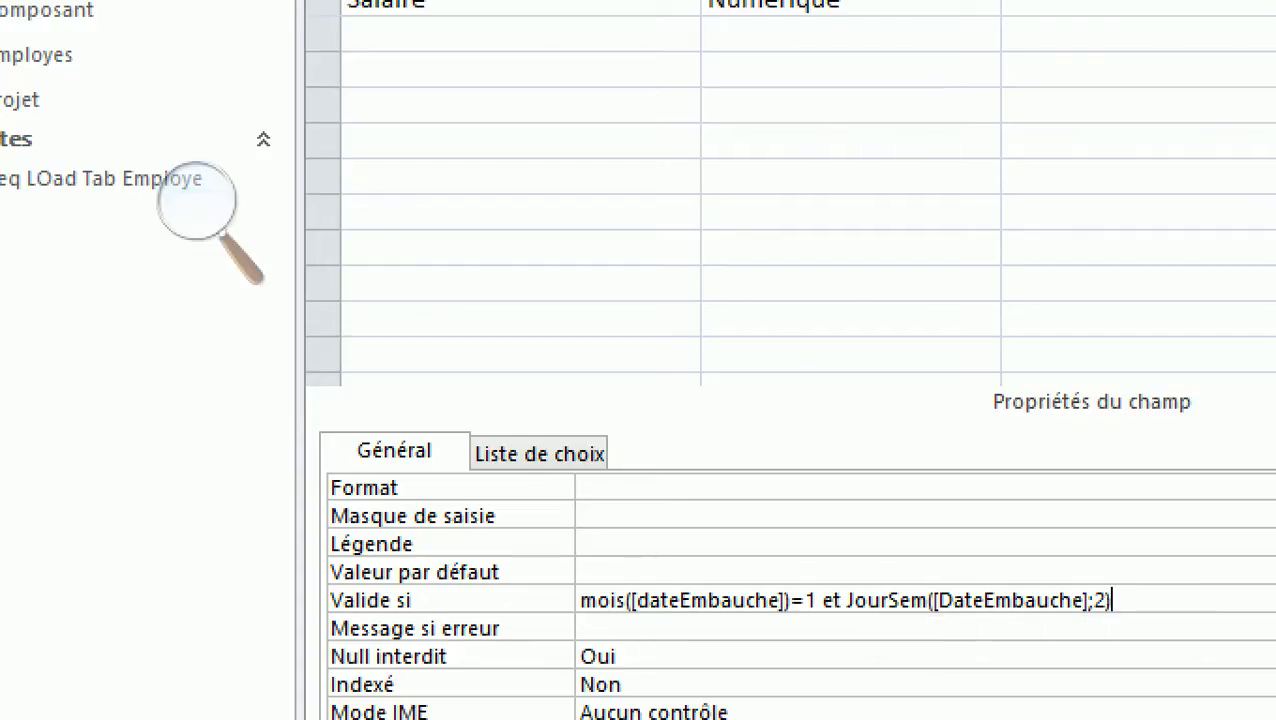
pyautogui.press('Up')
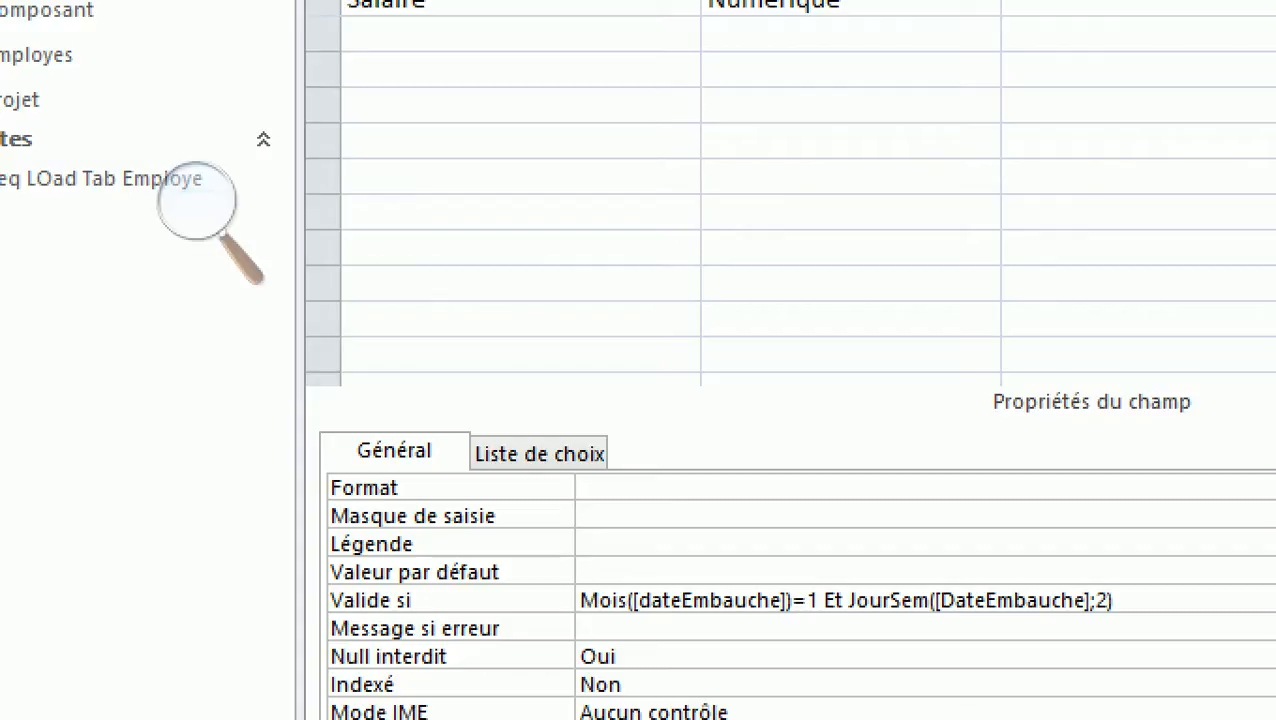
# Complete the JourSem condition in the DateEmbauche validation rule with <>1.
pyautogui.press('Down')
pyautogui.write('<>1')
pyautogui.press('Up')
pyautogui.press('Up')
pyautogui.press('Up')
pyautogui.press('Up')
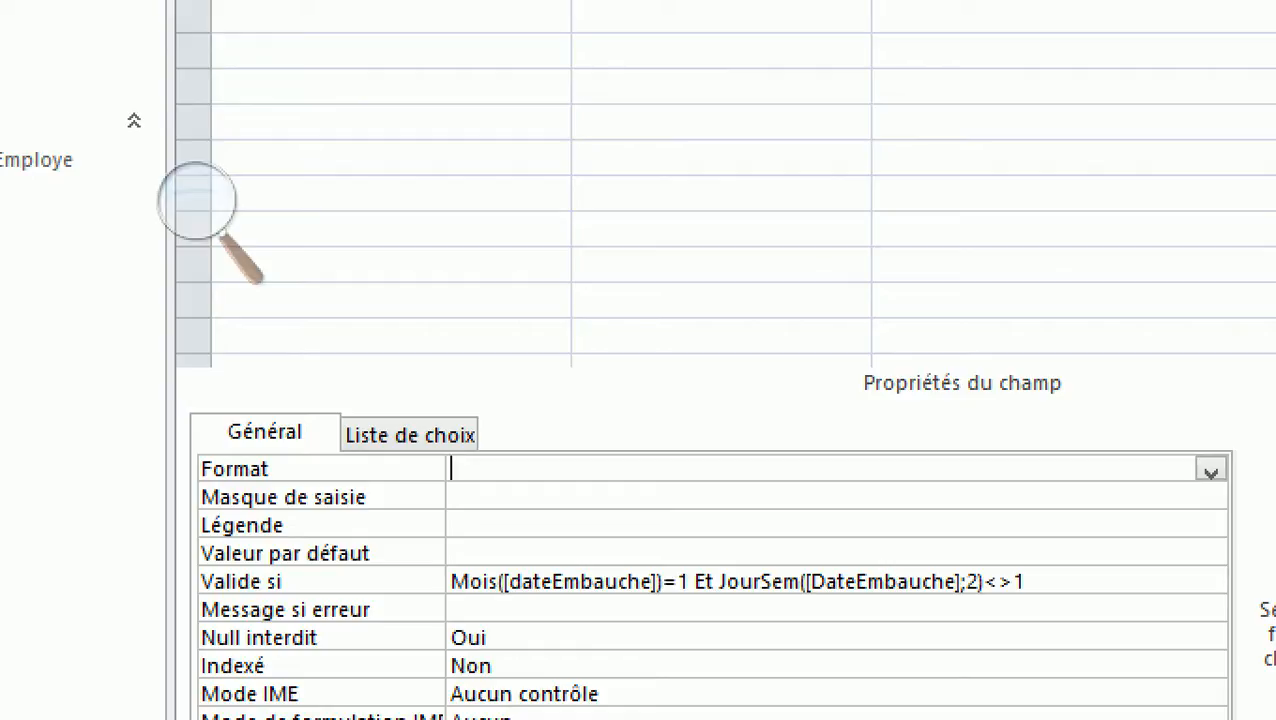
# Copy the DateEmbauche validation rule and clear it, and save TabEmploye with existing data tested against the modified integrity rules.
pyautogui.click(1026, 581)
pyautogui.hotkey('shift', 'Home')
pyautogui.hotkey('ctrl', 'c')
pyautogui.press('Delete')
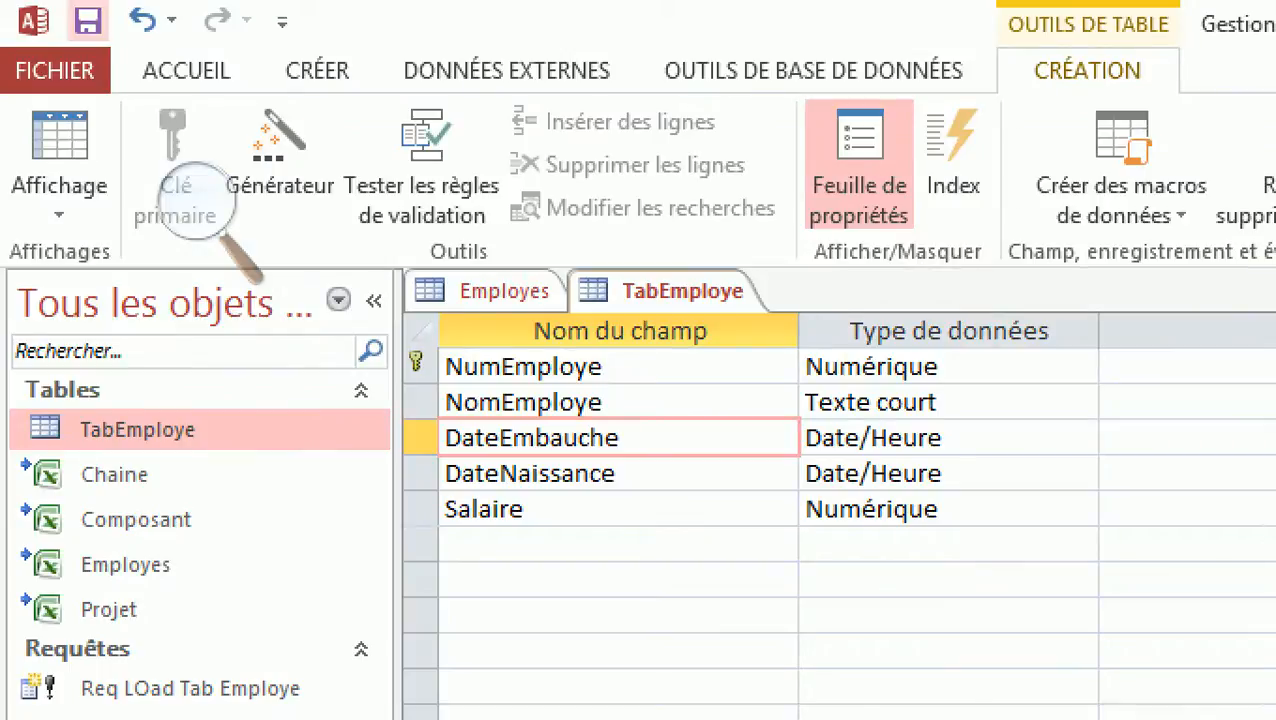
pyautogui.click(88, 19)
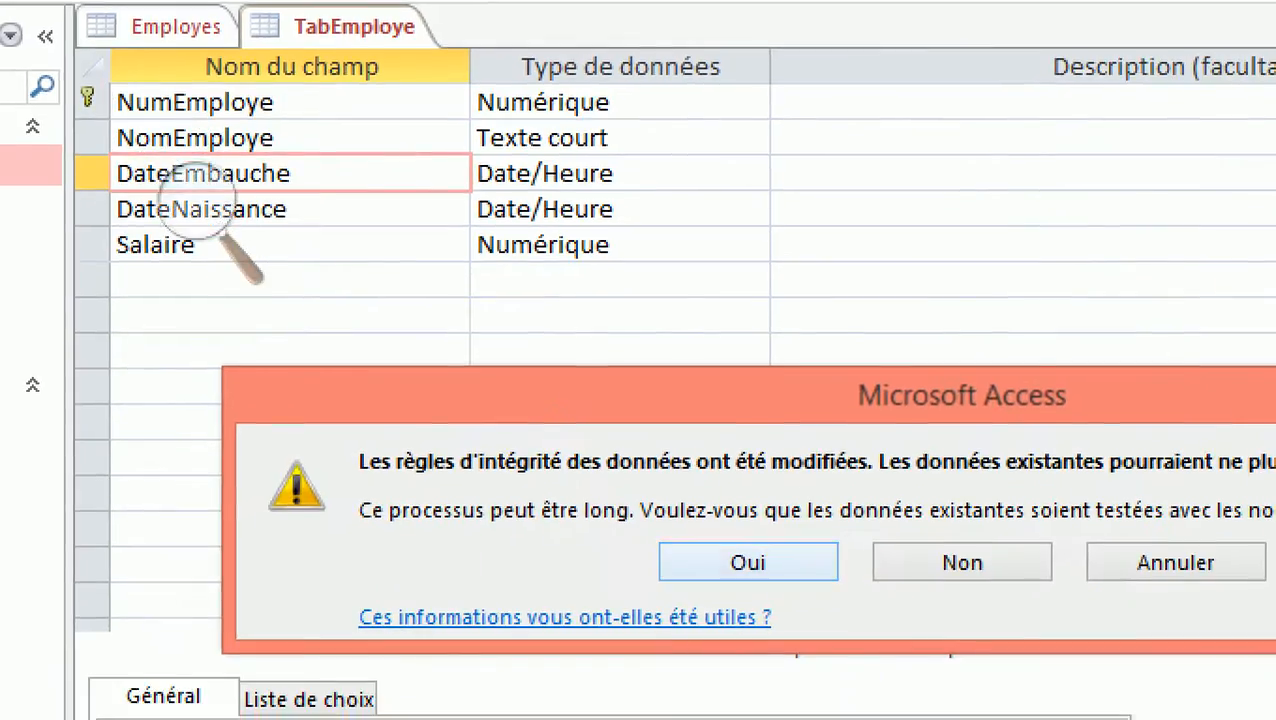
pyautogui.press('Return')
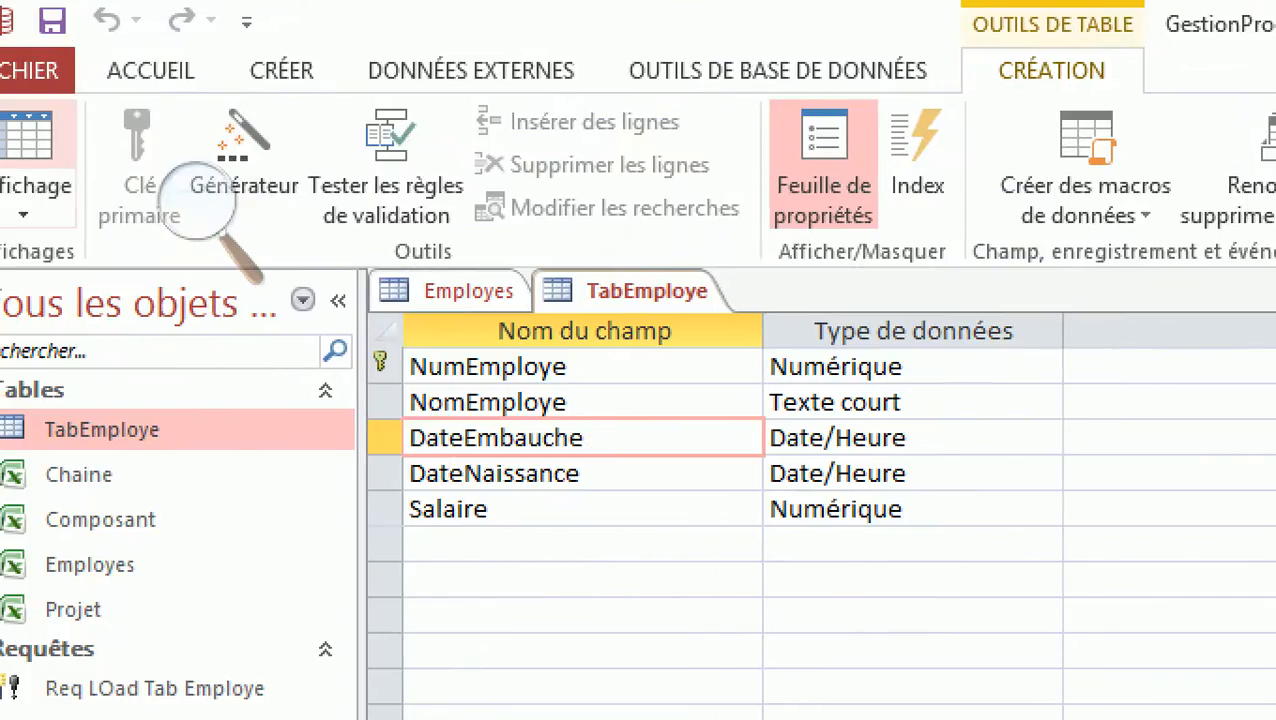
# Examine the DateEmbauche values of the existing TabEmploye records in the datasheet.
pyautogui.click(28, 136)
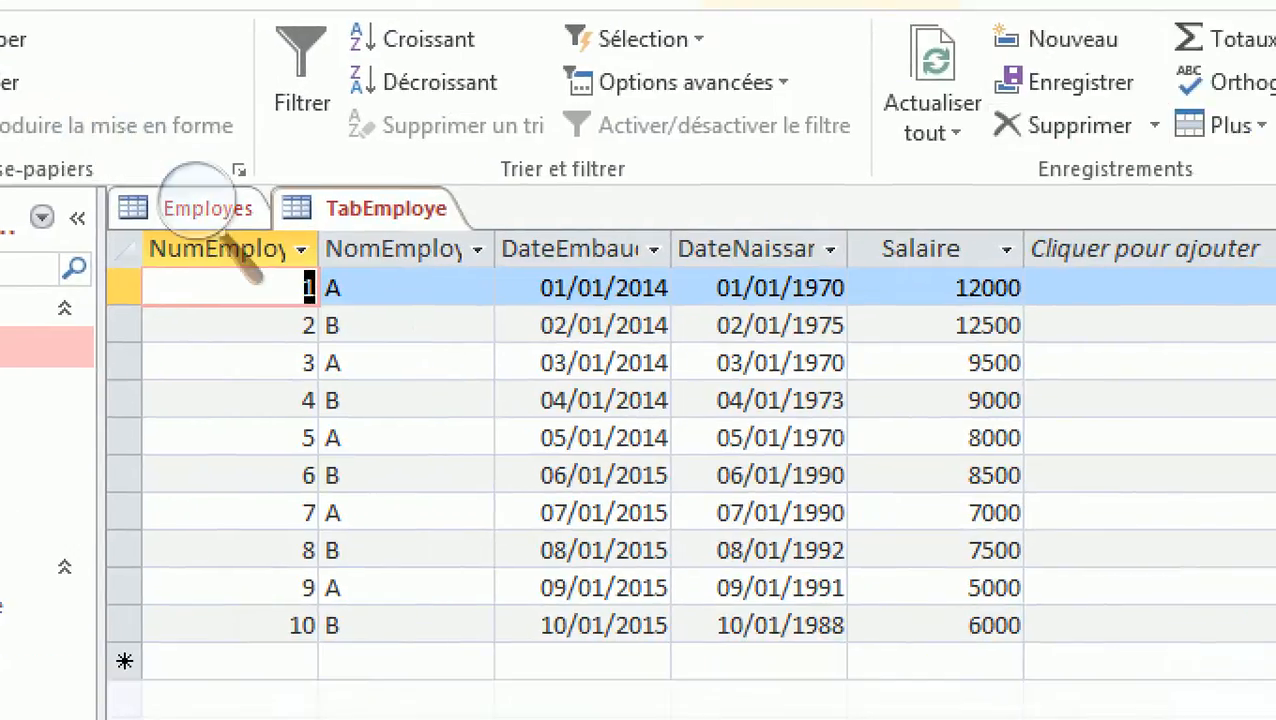
pyautogui.click(565, 288)
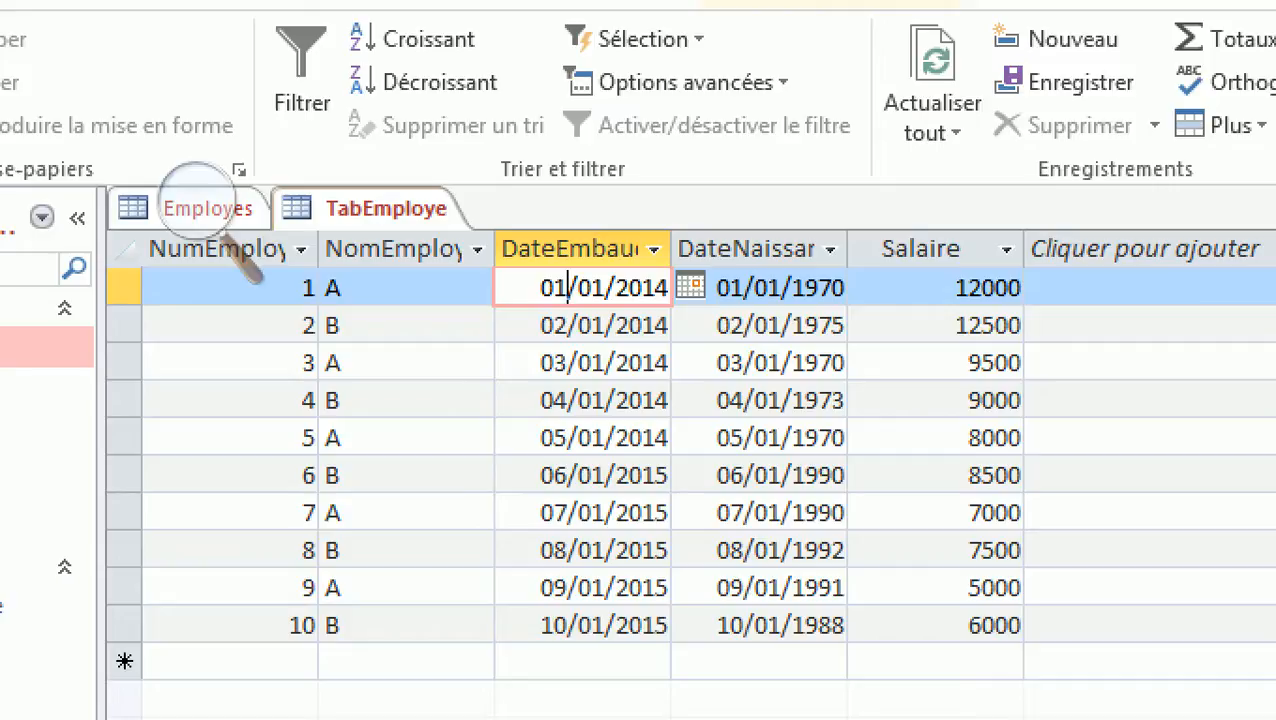
pyautogui.press('Down')
pyautogui.press('Down')
pyautogui.press('Down')
pyautogui.press('Down')
pyautogui.press('Down')
pyautogui.press('Down')
pyautogui.press('Down')
pyautogui.press('Down')
pyautogui.press('Up')
pyautogui.press('Up')
pyautogui.press('Up')
pyautogui.press('Up')
pyautogui.press('Up')
pyautogui.press('Up')
pyautogui.press('Up')
pyautogui.press('Up')
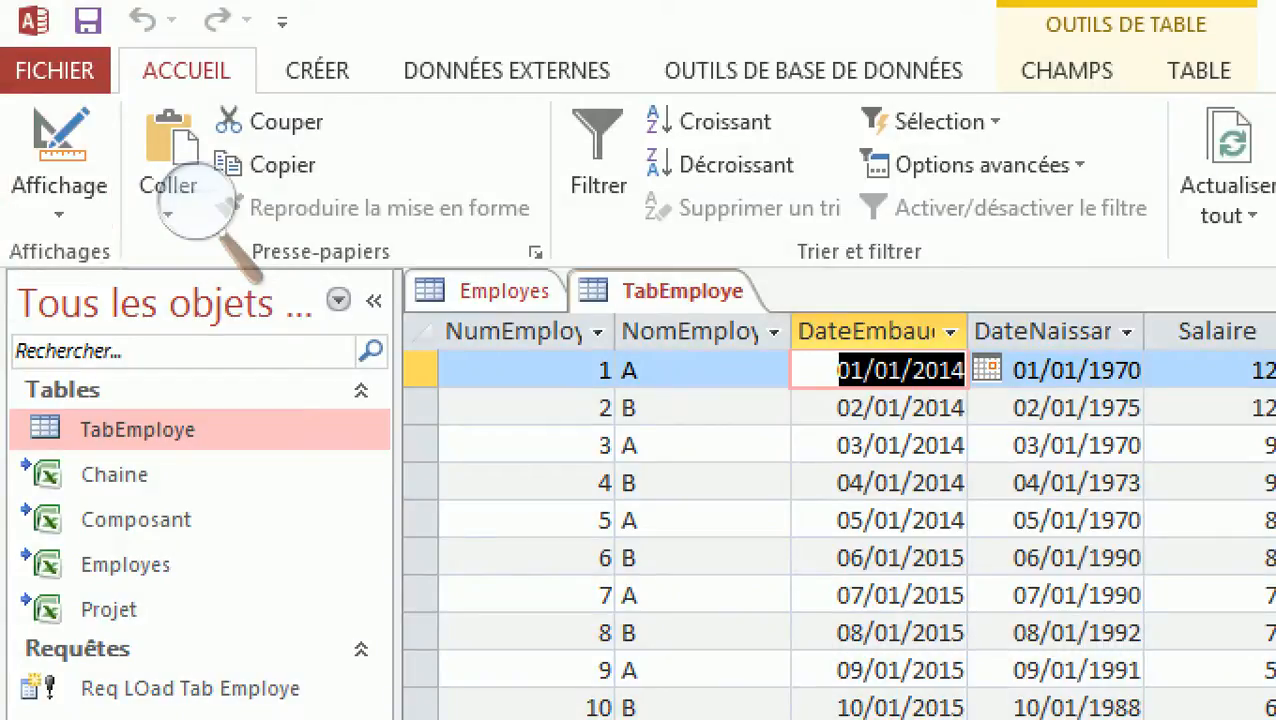
# Set the Format property of the DateEmbauche field in TabEmploye to Date, complet.
pyautogui.click(59, 140)
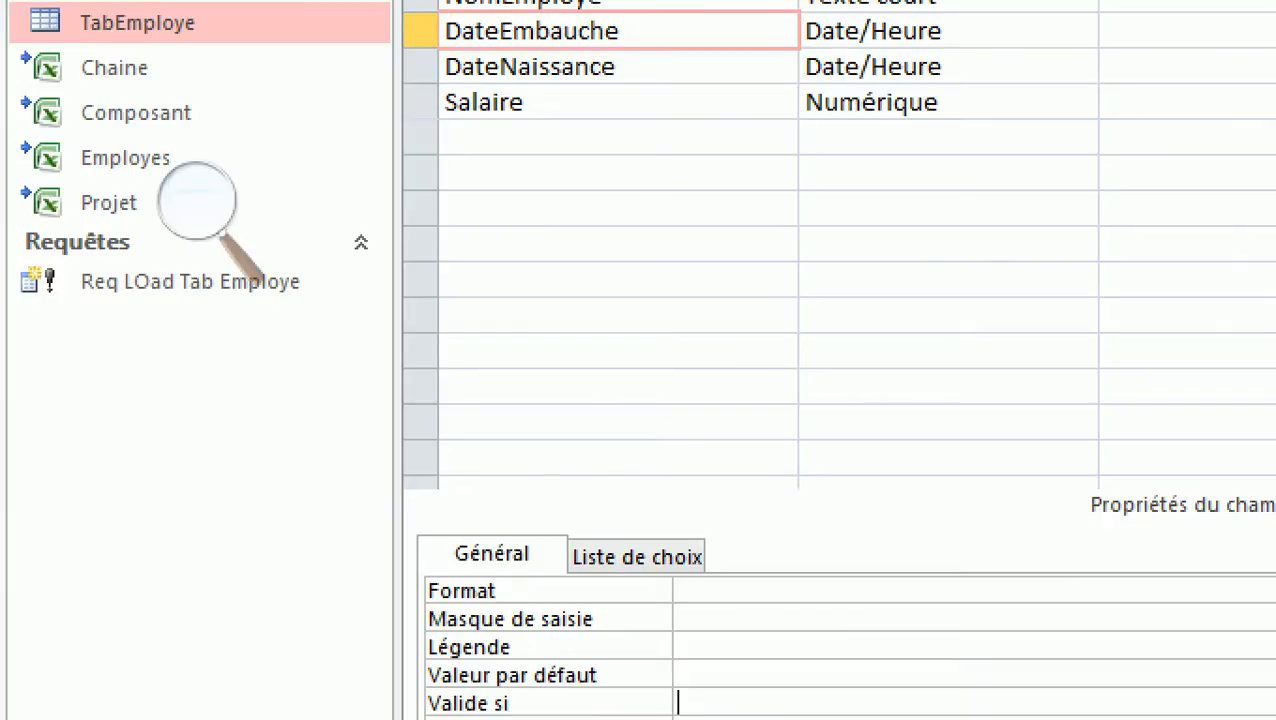
pyautogui.click(678, 590)
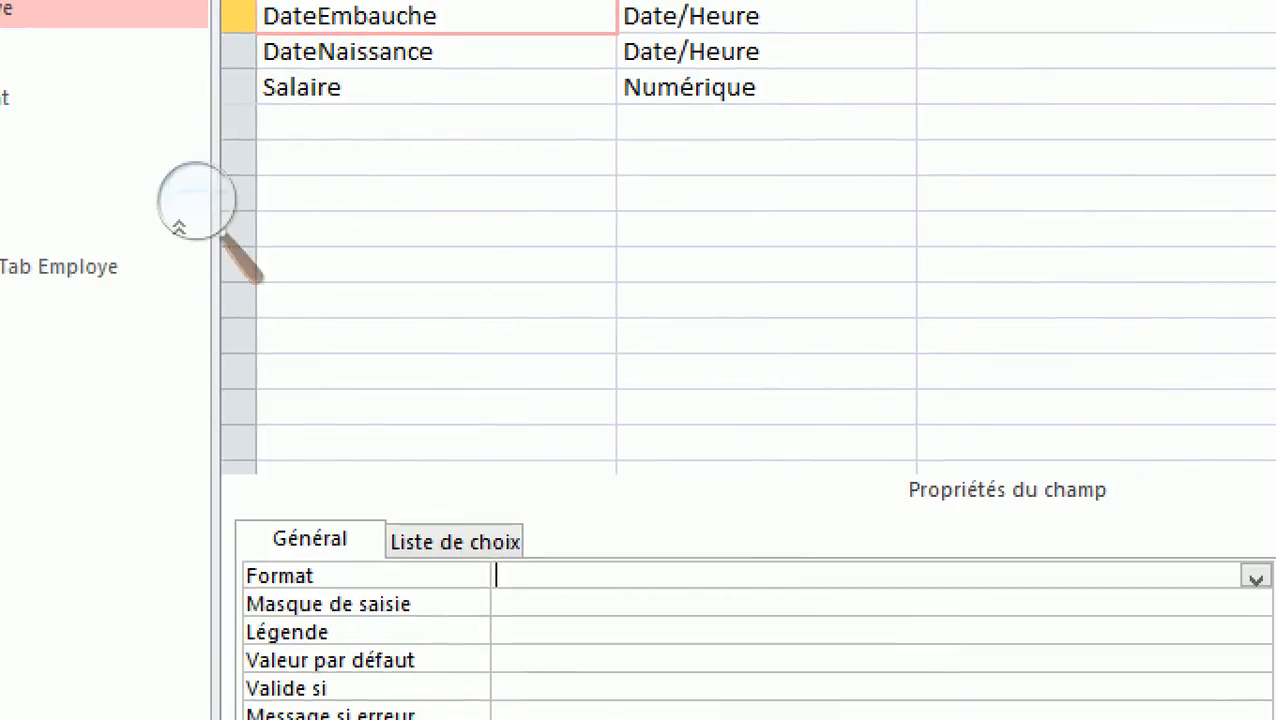
pyautogui.click(1255, 577)
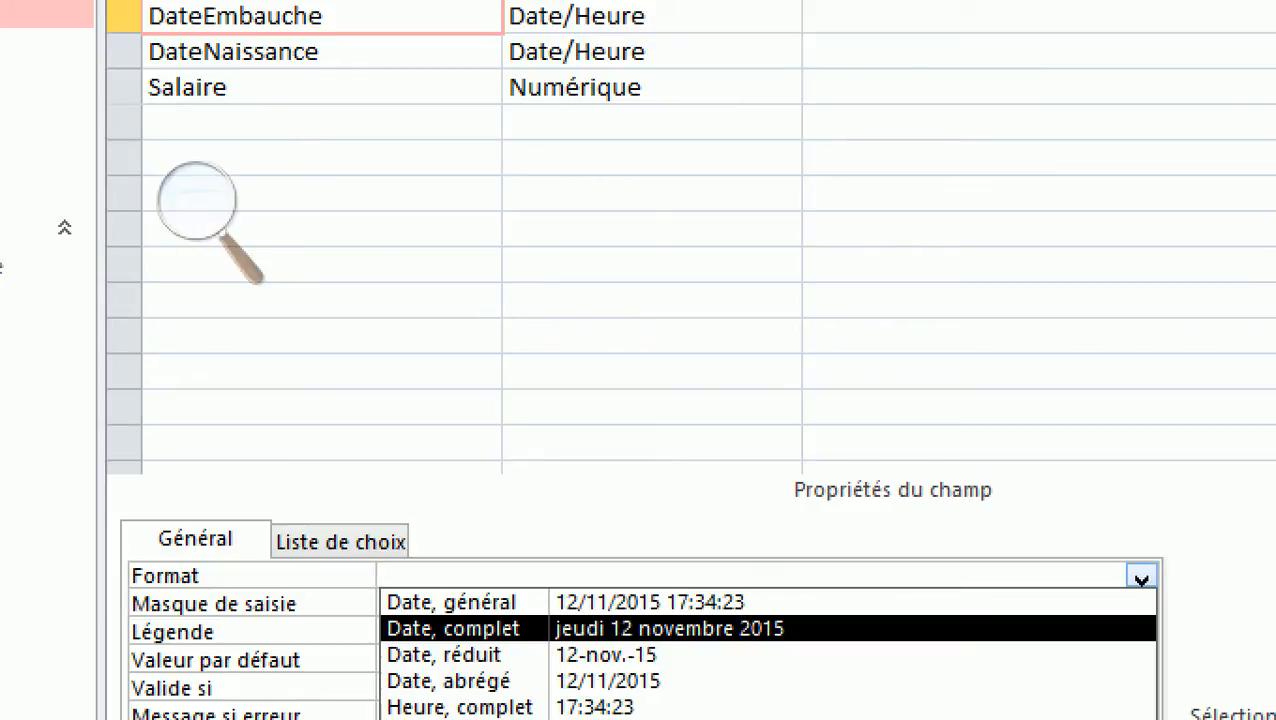
pyautogui.press('Return')
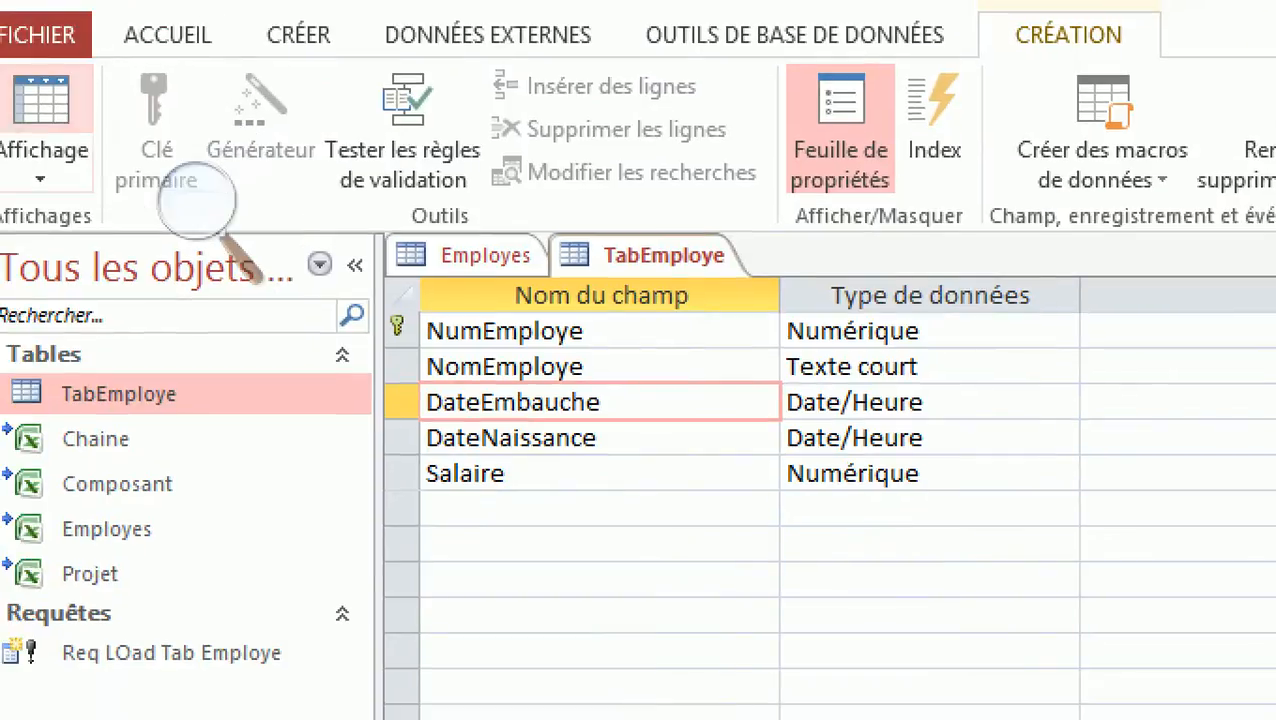
# Save TabEmploye and fit the DateEmbauche column width to its long dates in the datasheet.
pyautogui.click(42, 100)
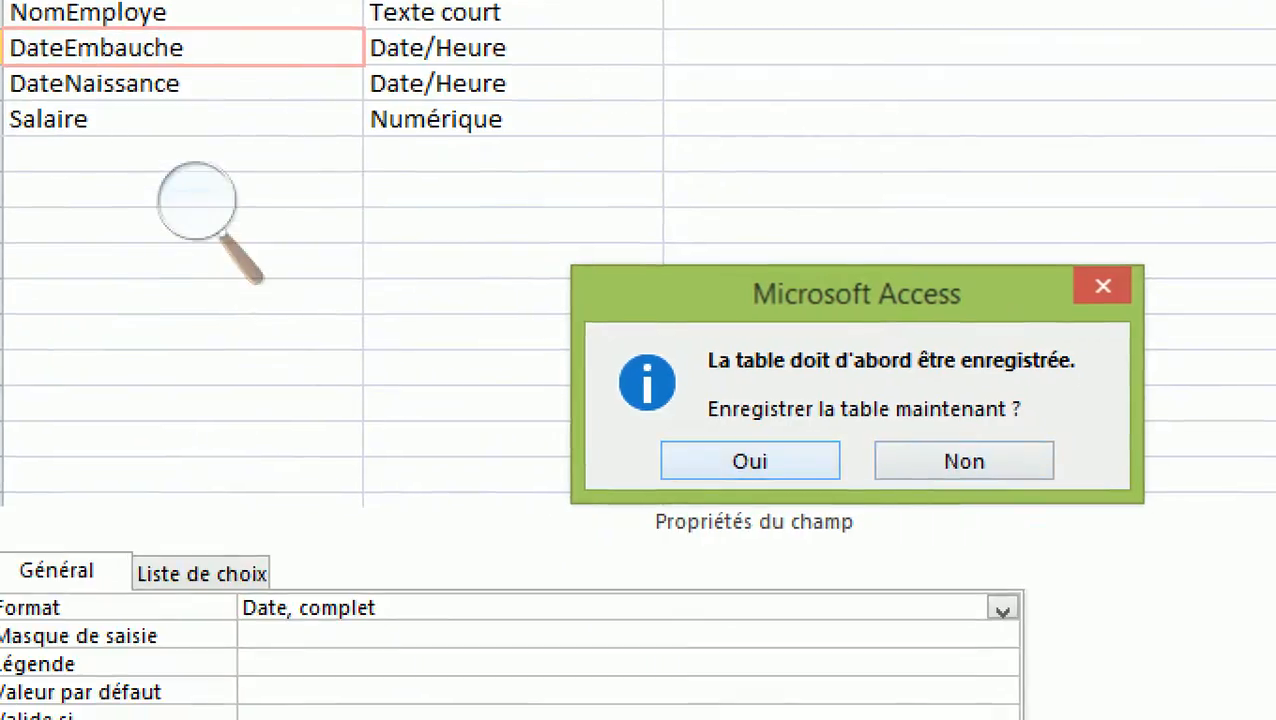
pyautogui.click(750, 461)
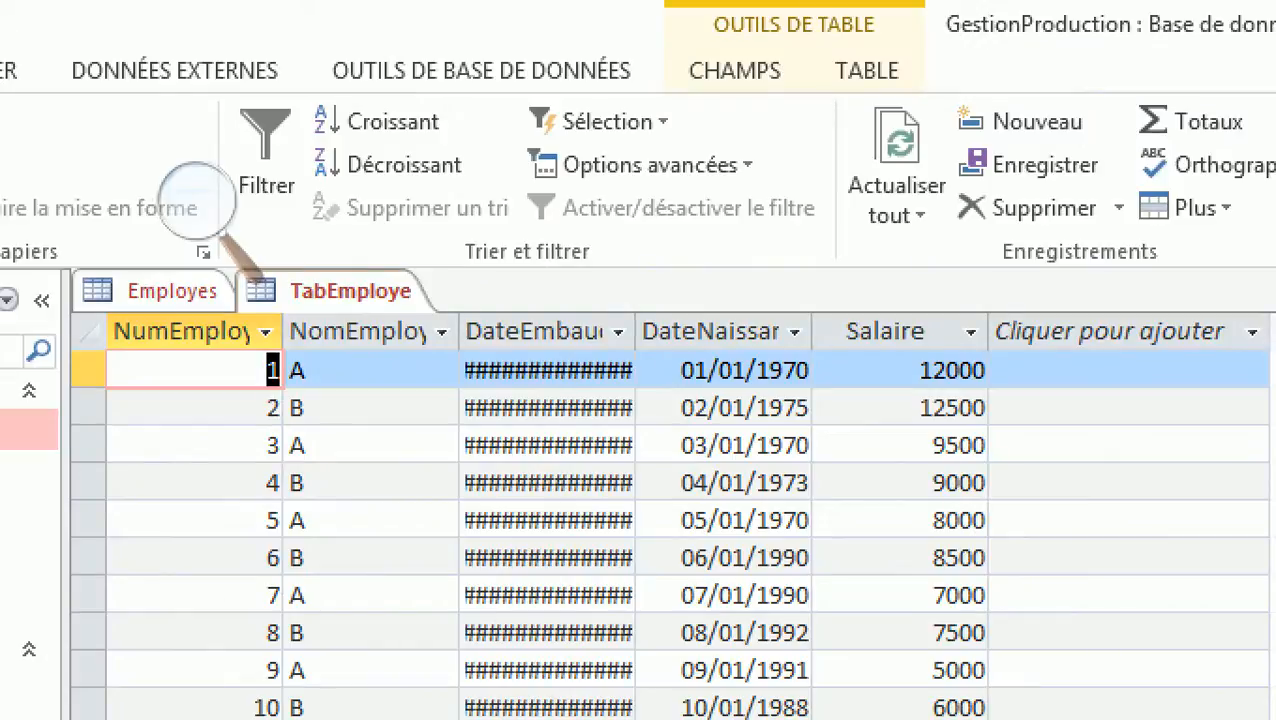
pyautogui.doubleClick(635, 331)
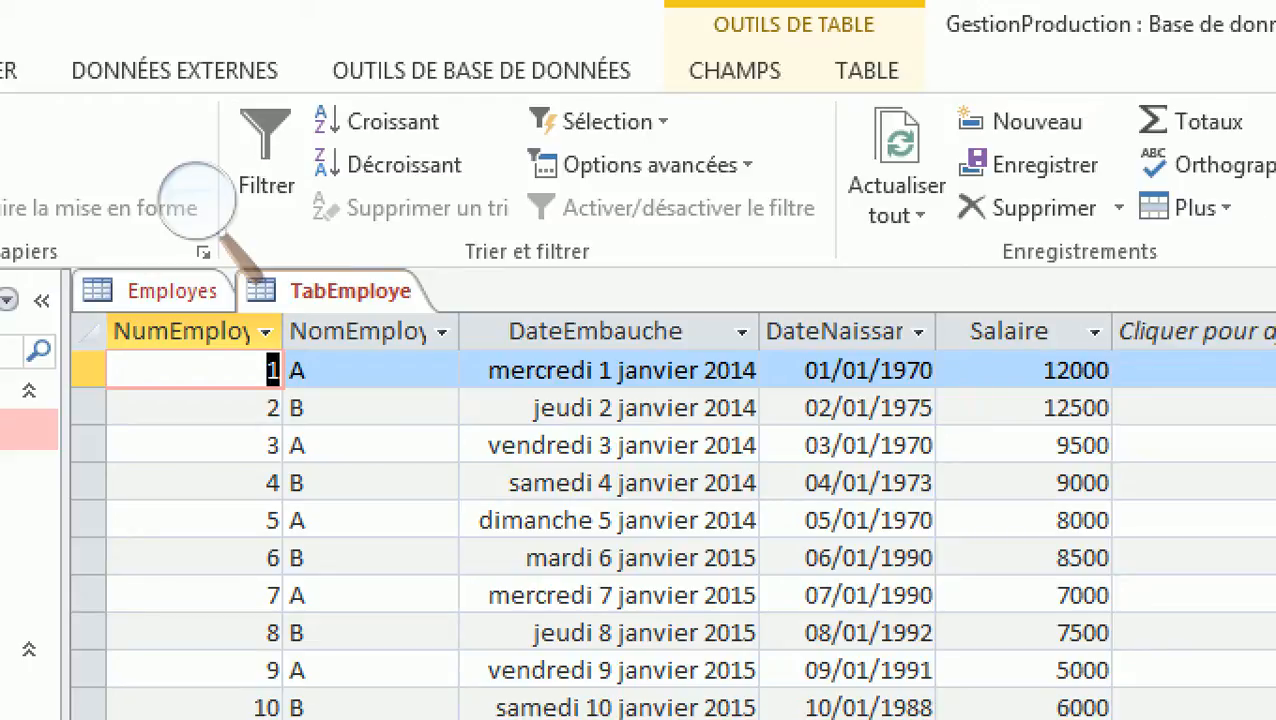
# Change the hire date of employee 5 to 3 janvier 2014 and commit the record.
pyautogui.click(603, 520)
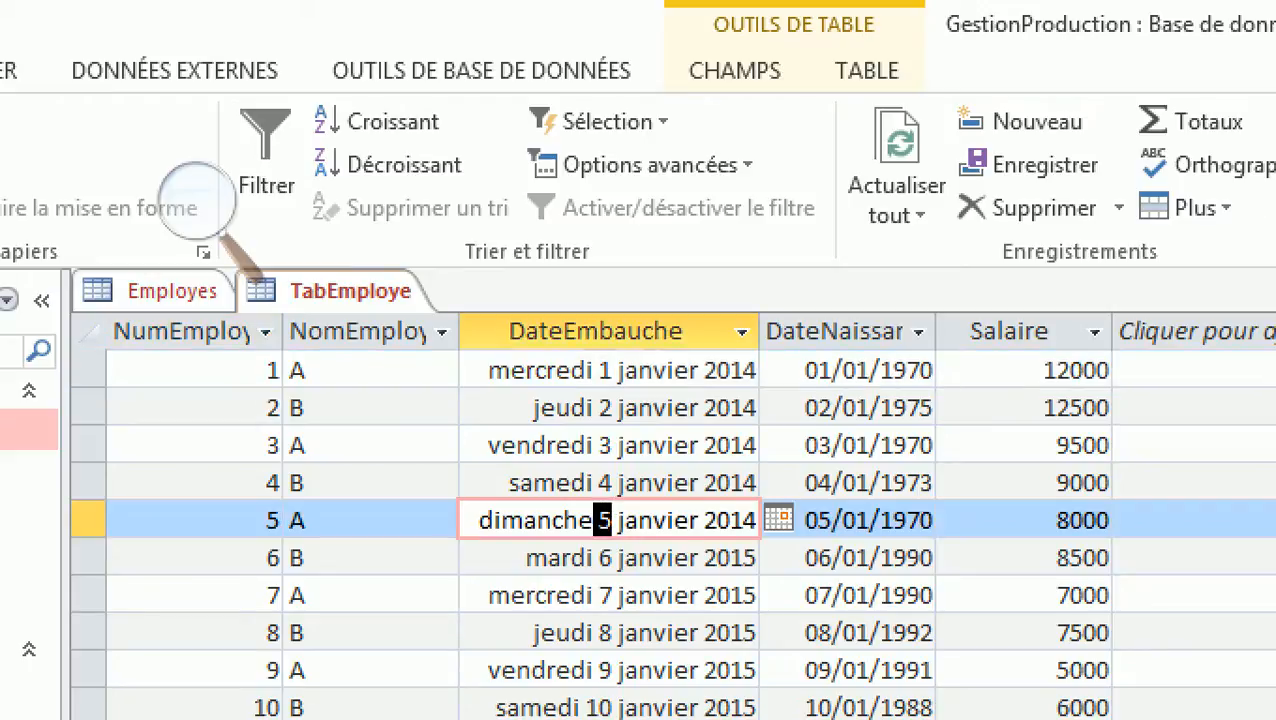
pyautogui.write('3')
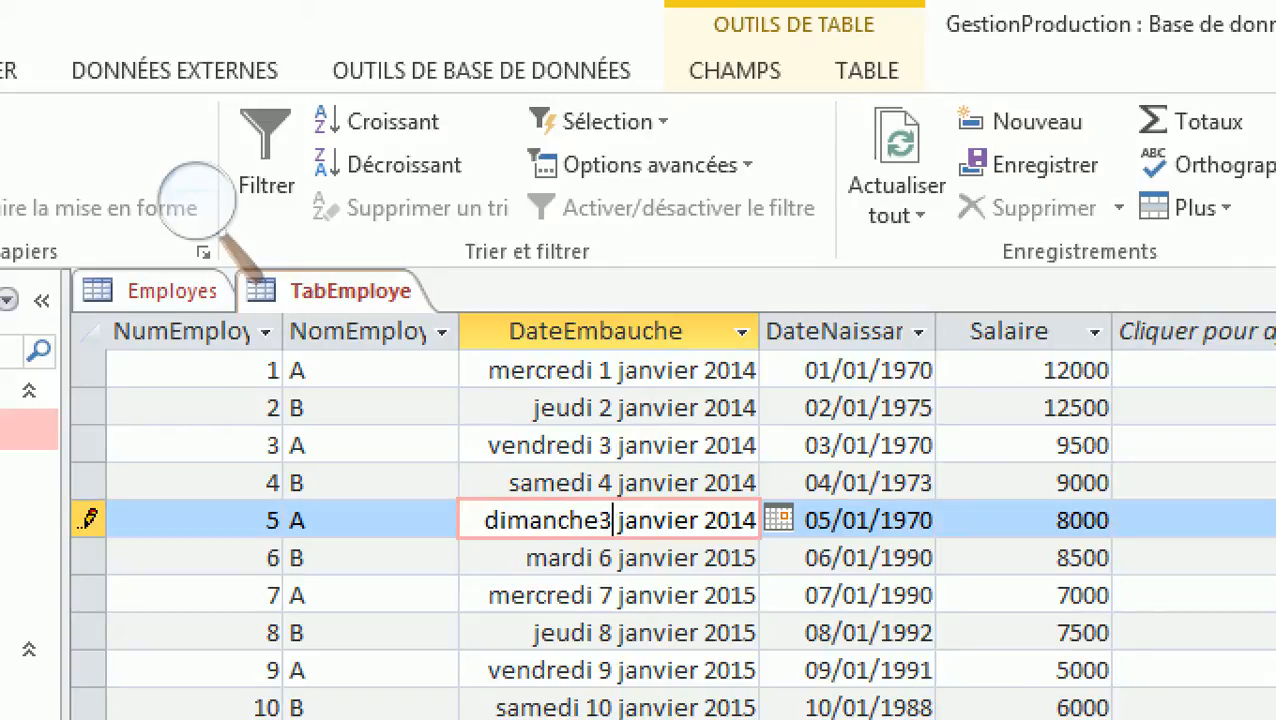
pyautogui.press('Left')
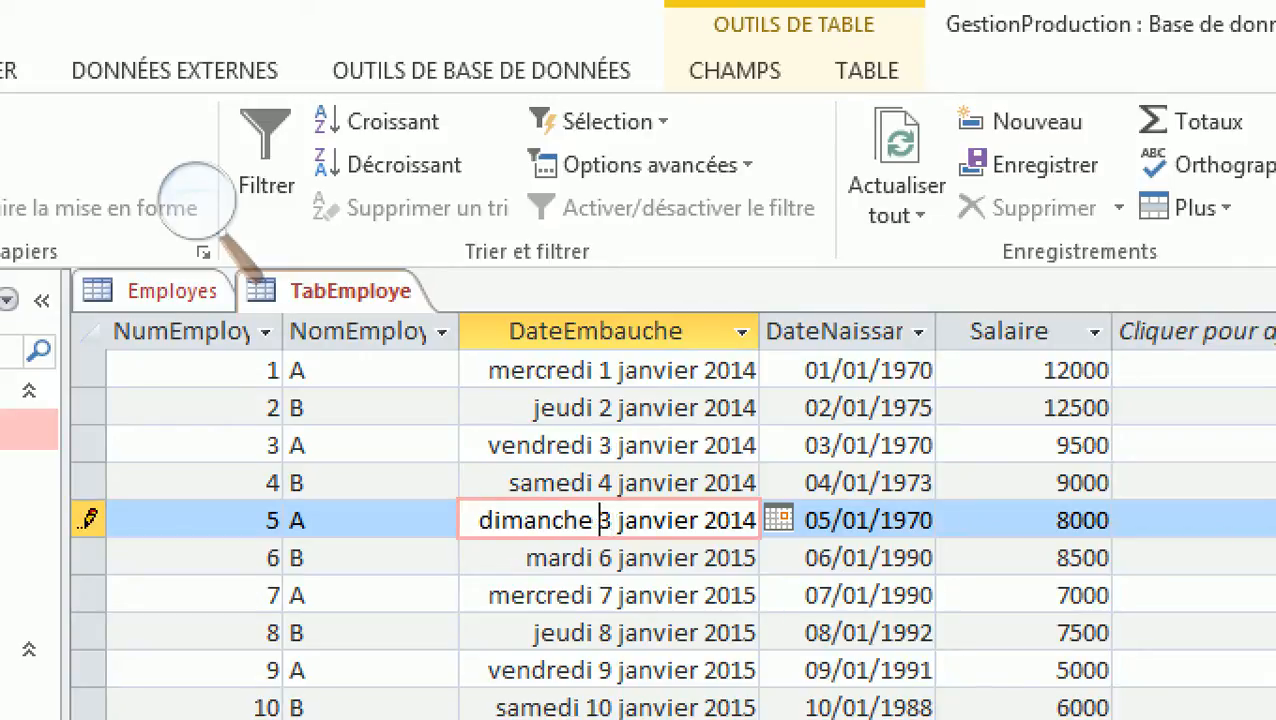
pyautogui.click(586, 557)
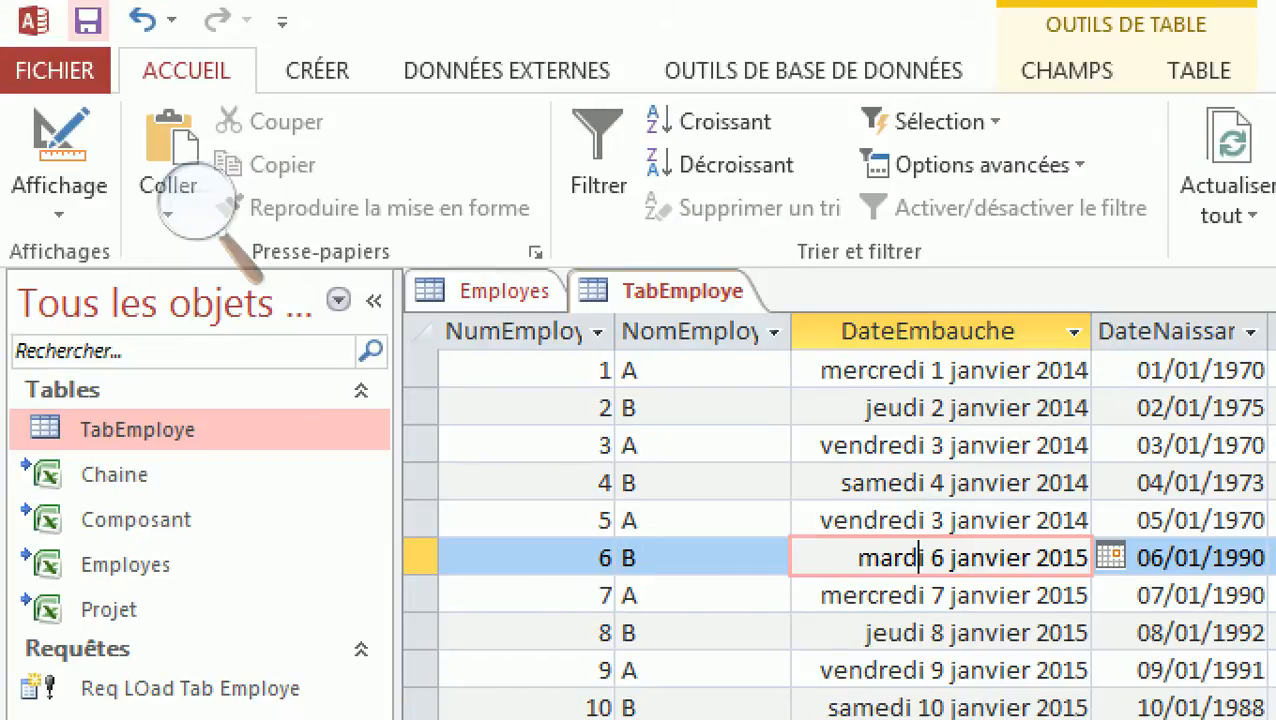
# Paste Mois([dateEmbauche])=1 Et JourSem([DateEmbauche];2)<>1 as the DateEmbauche validation rule and save the table, testing existing data.
pyautogui.click(59, 140)
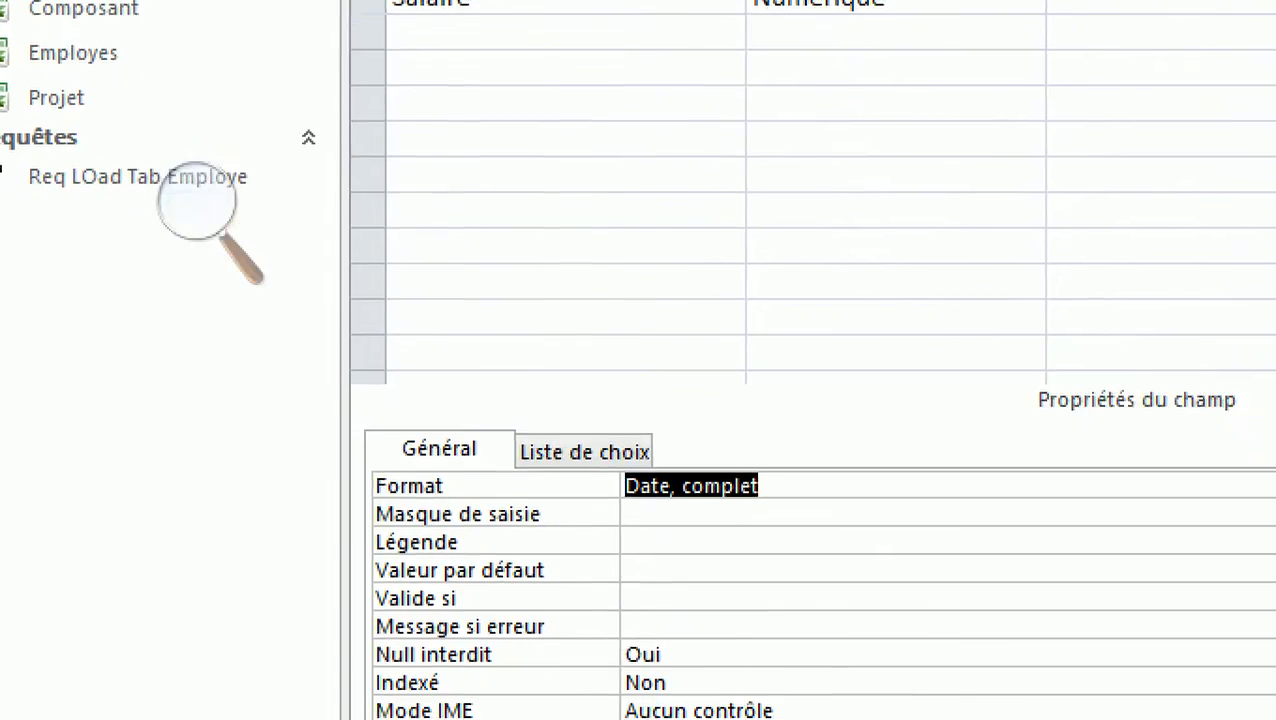
pyautogui.click(640, 510)
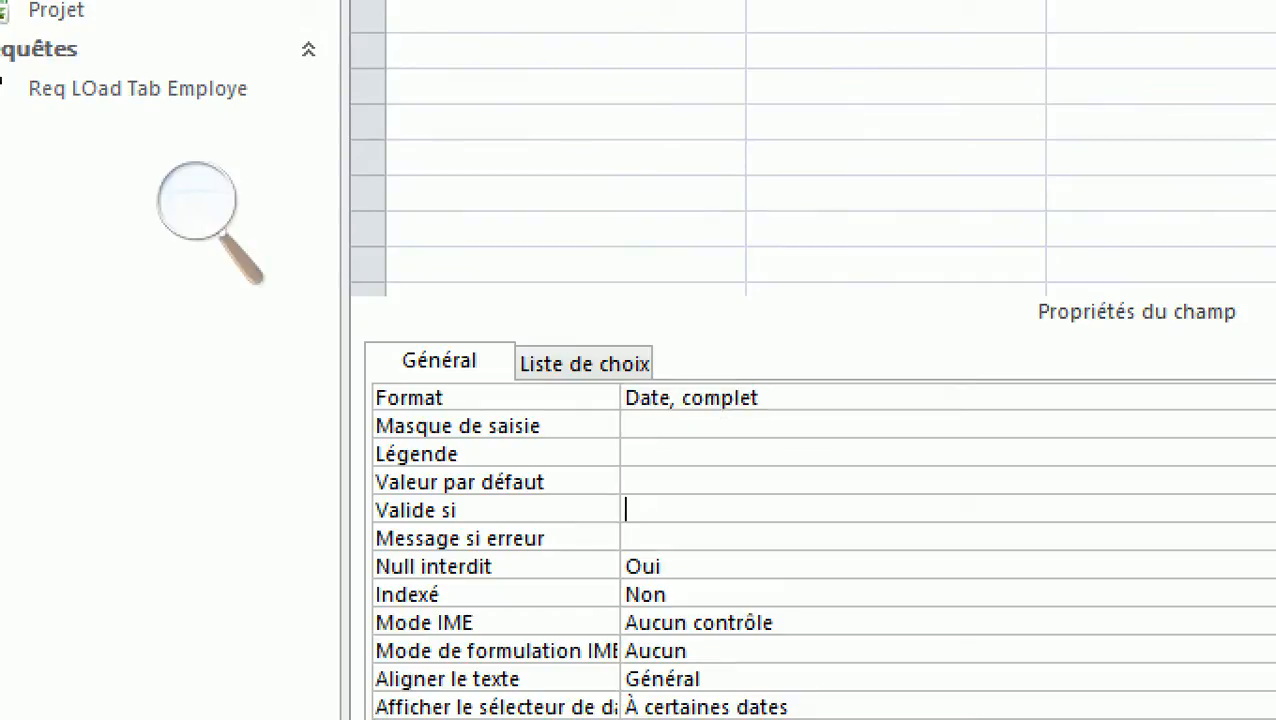
pyautogui.hotkey('ctrl', 'v')
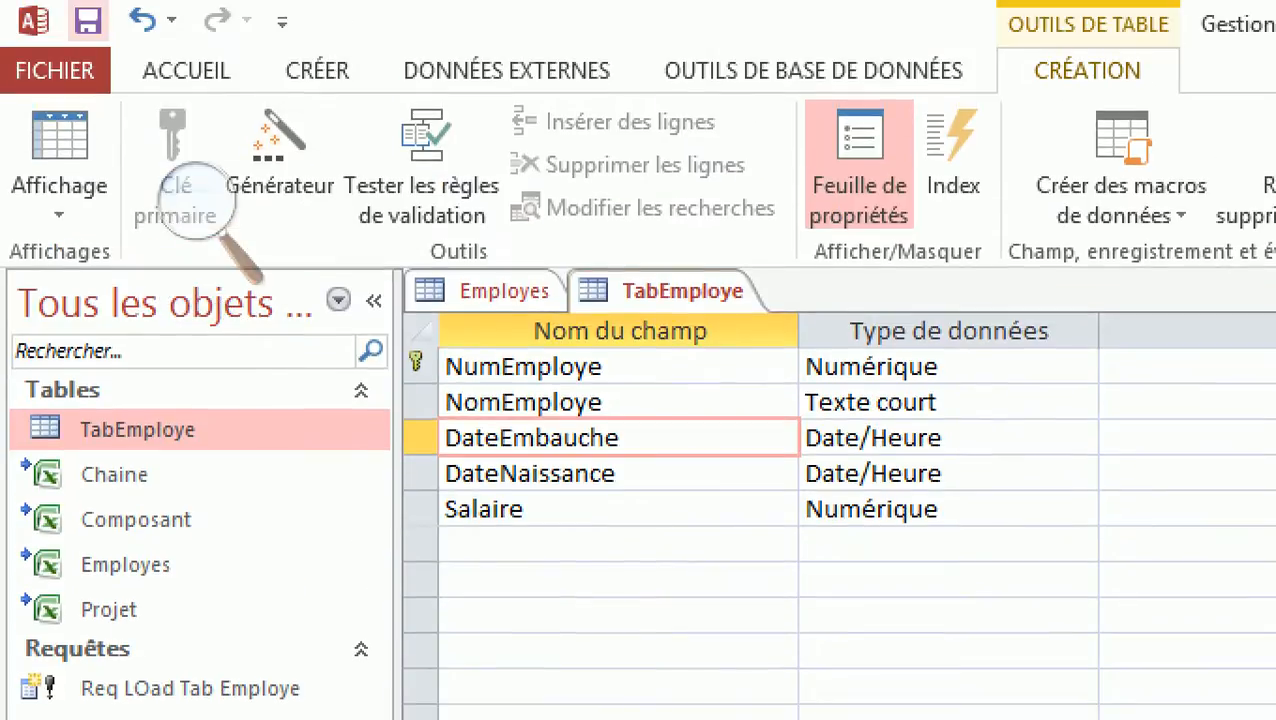
pyautogui.click(88, 21)
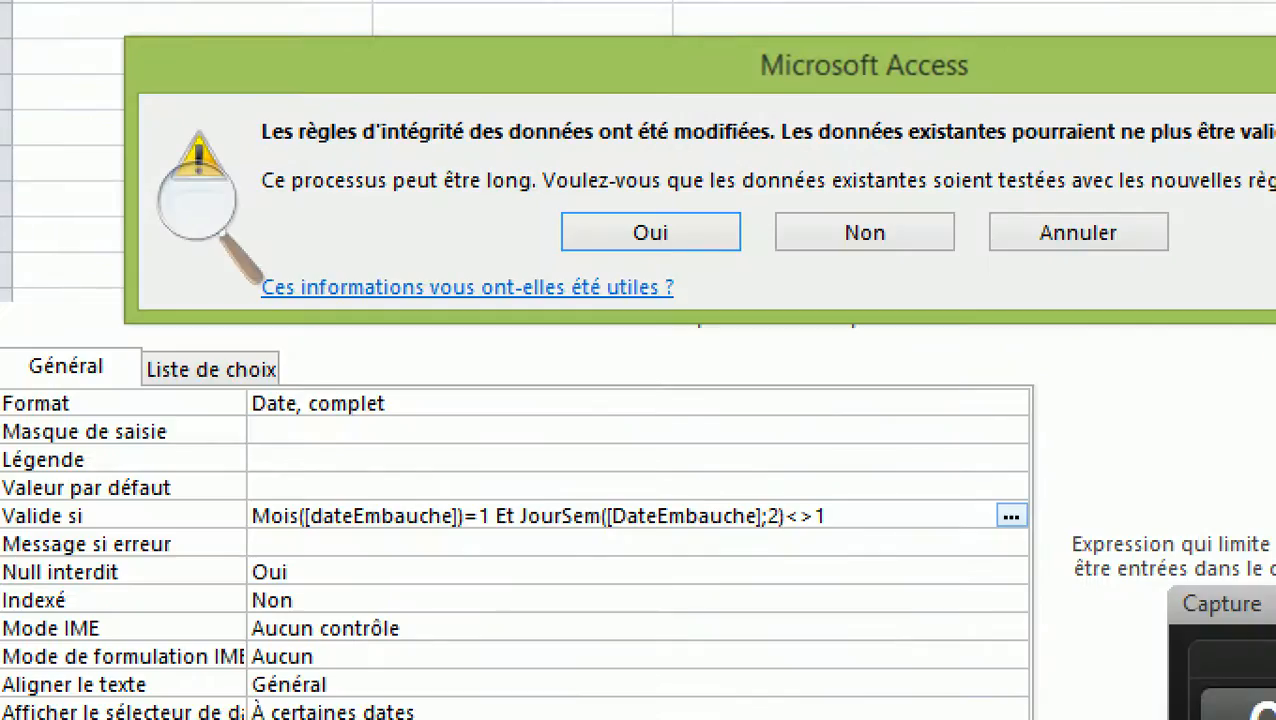
pyautogui.press('Return')
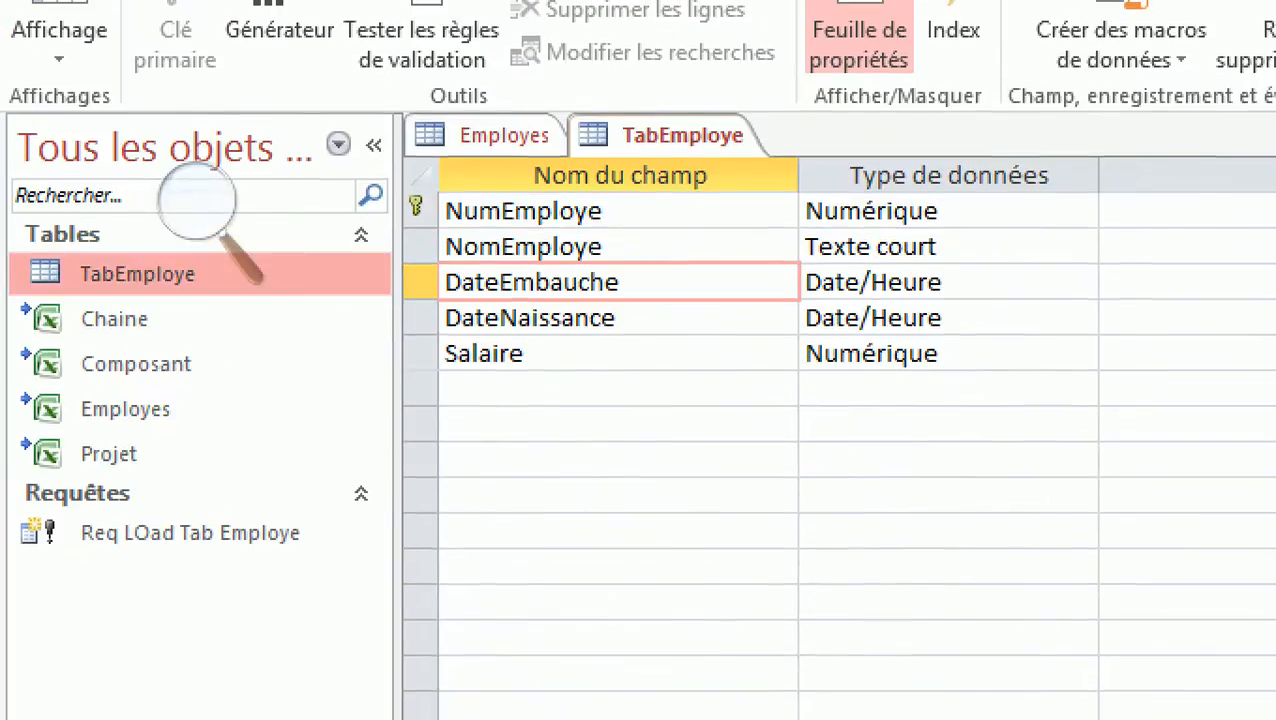
# Start a new record in the TabEmploye datasheet with NumEmploye 11 and NomEmploye X.
pyautogui.click(60, 10)
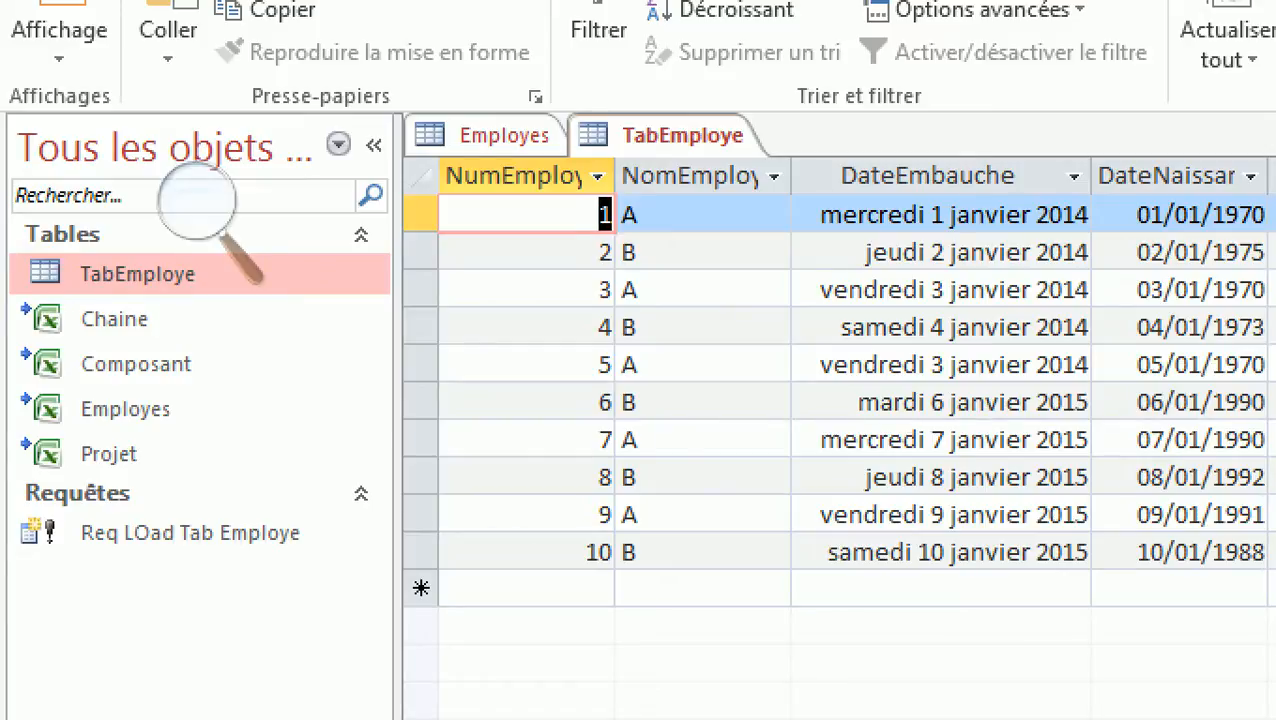
pyautogui.click(526, 588)
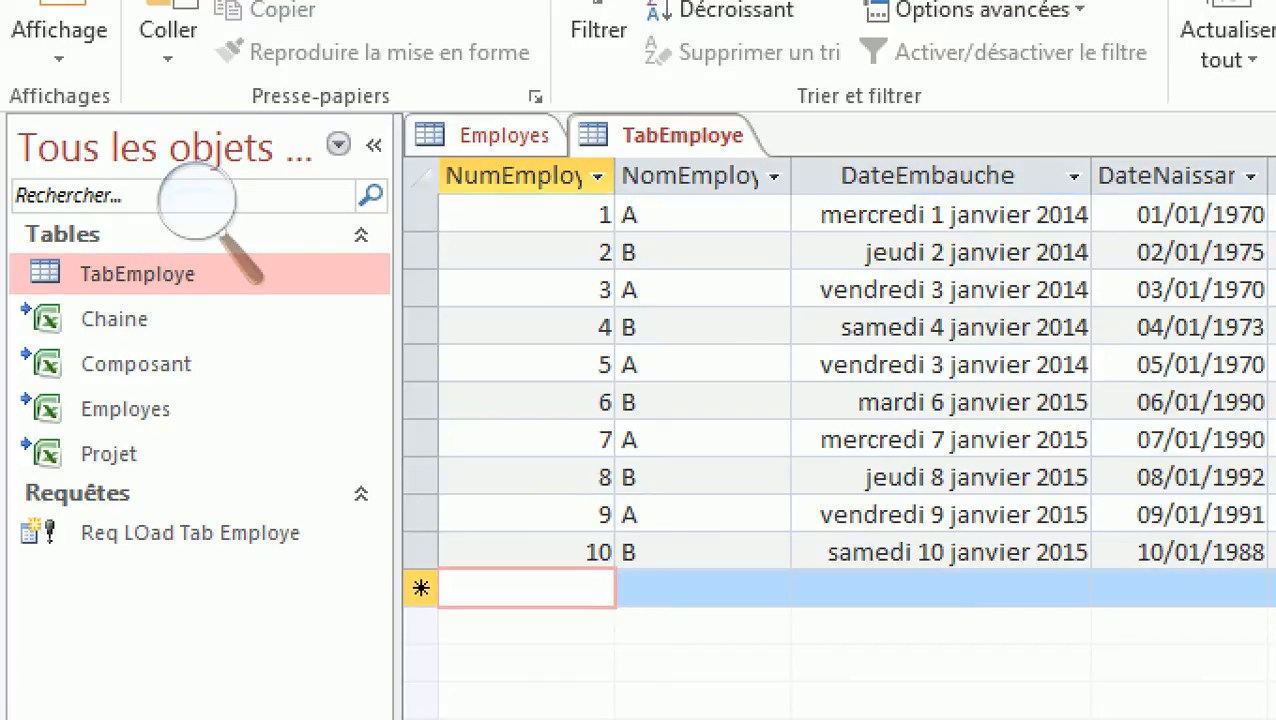
pyautogui.write('11')
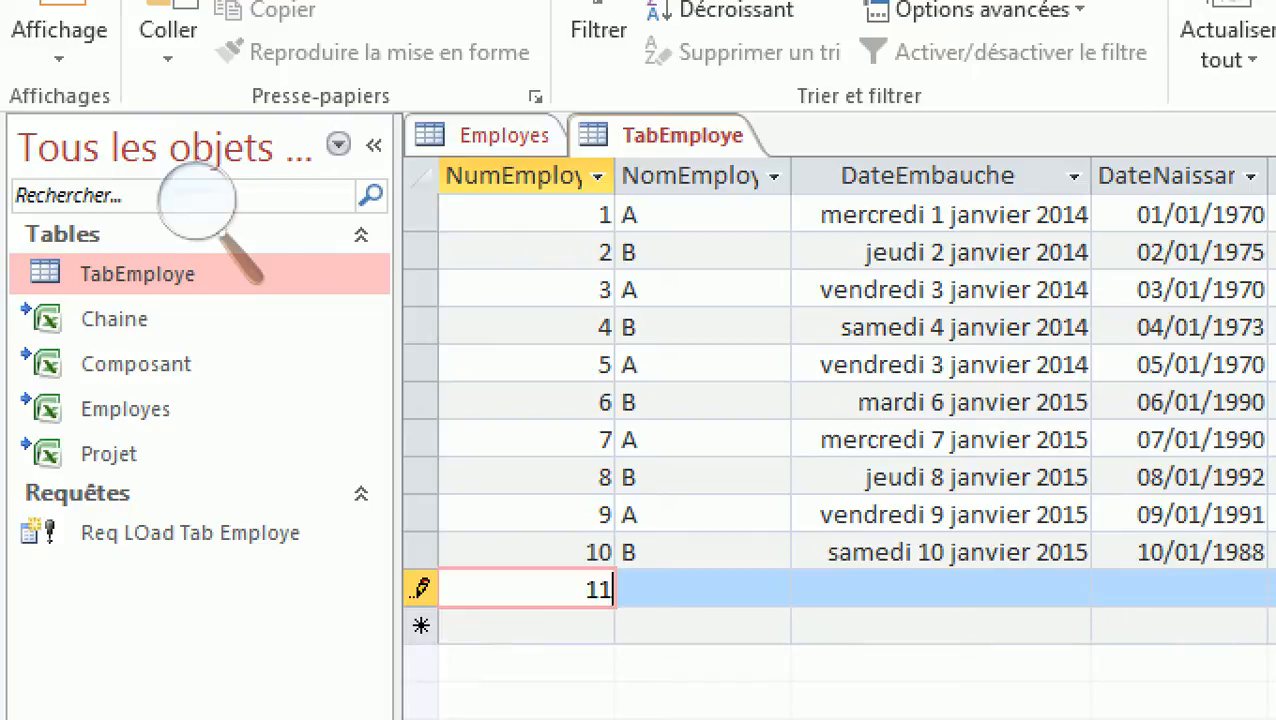
pyautogui.press('Tab')
pyautogui.write('X')
pyautogui.press('Tab')
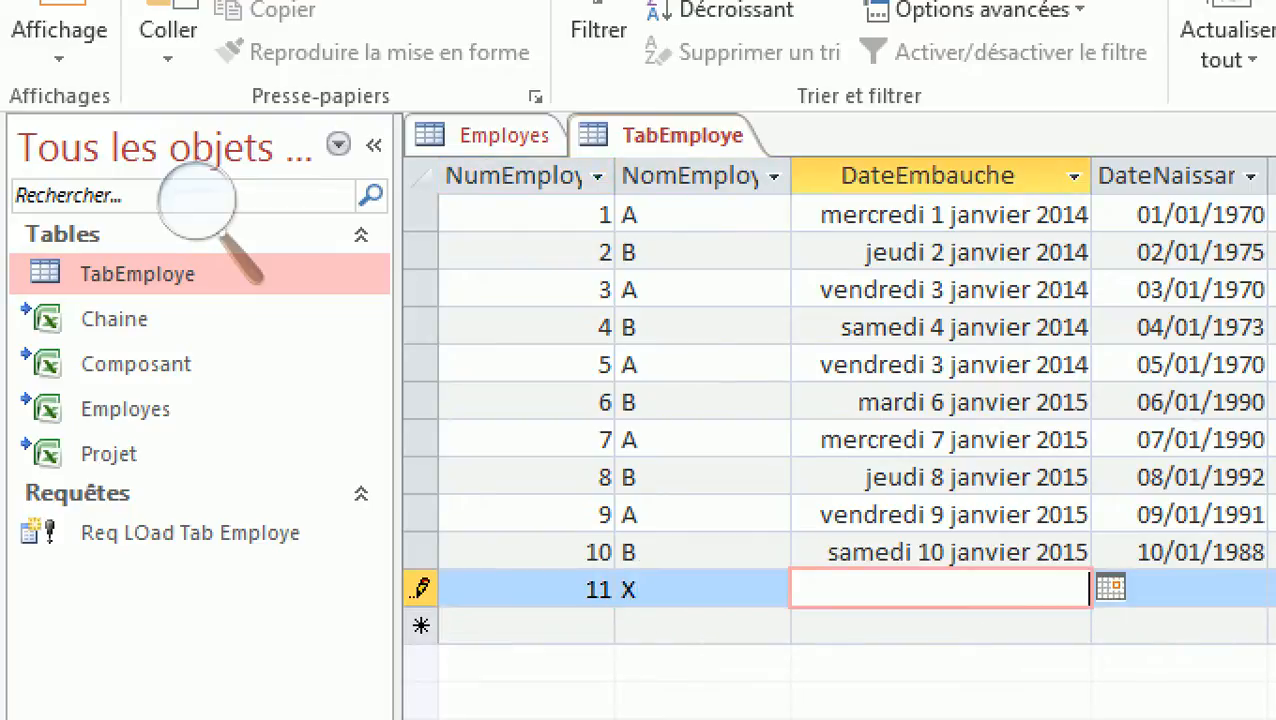
# Pick Sunday 4 janvier 2015 from the calendar as the DateEmbauche of employee 11.
pyautogui.click(1110, 587)
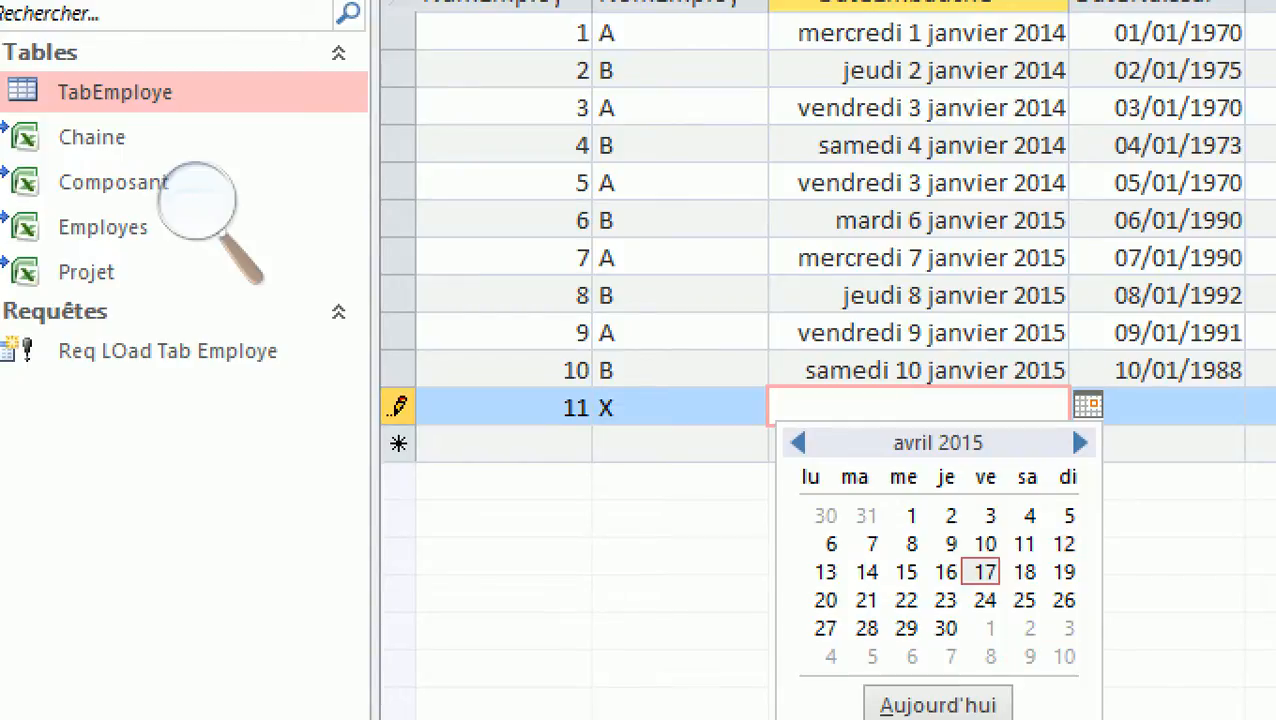
pyautogui.click(797, 442)
pyautogui.click(797, 442)
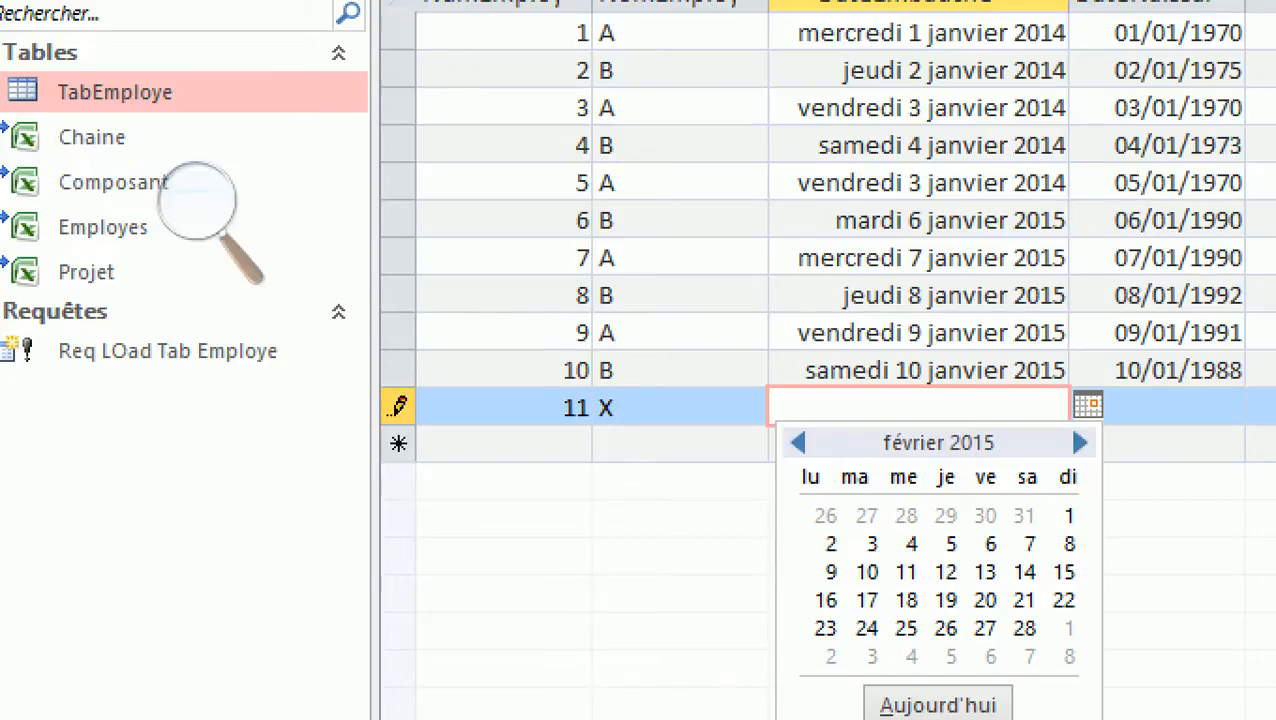
pyautogui.click(797, 442)
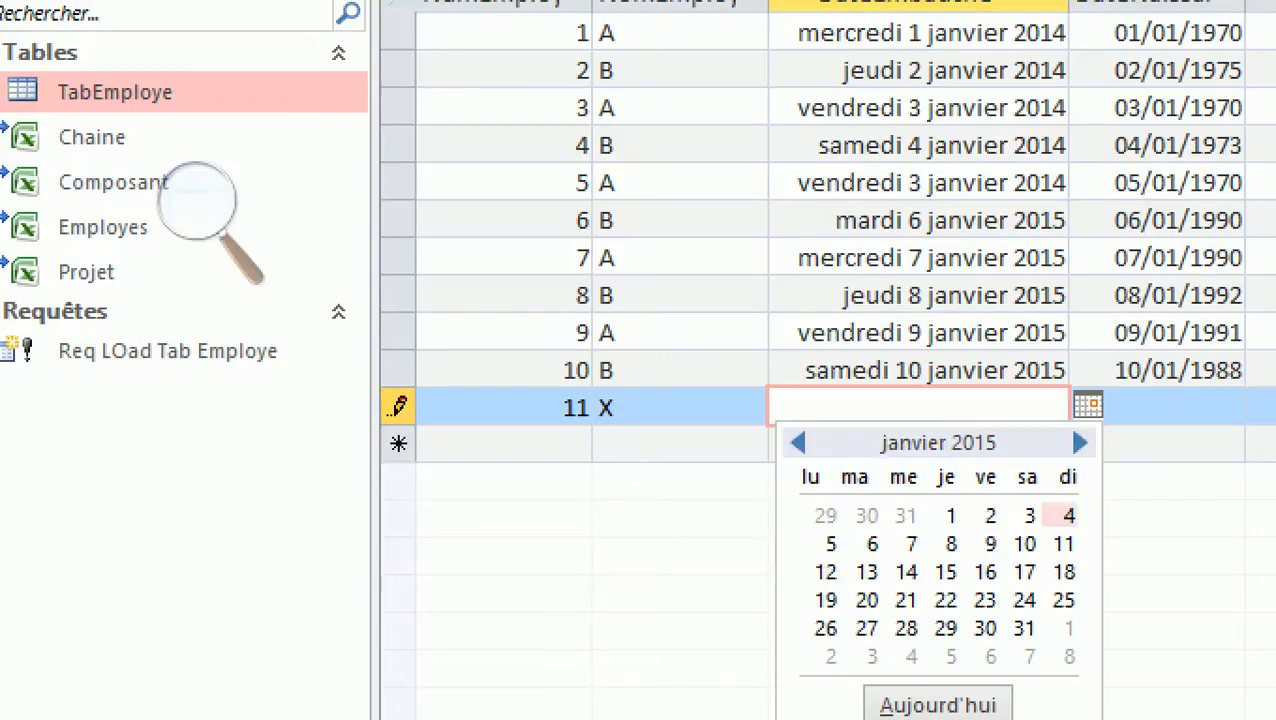
pyautogui.click(1068, 515)
pyautogui.press('Tab')
# Fill in the DateNaissance of employee 11 with a calendar date and correct its year.
pyautogui.click(1173, 422)
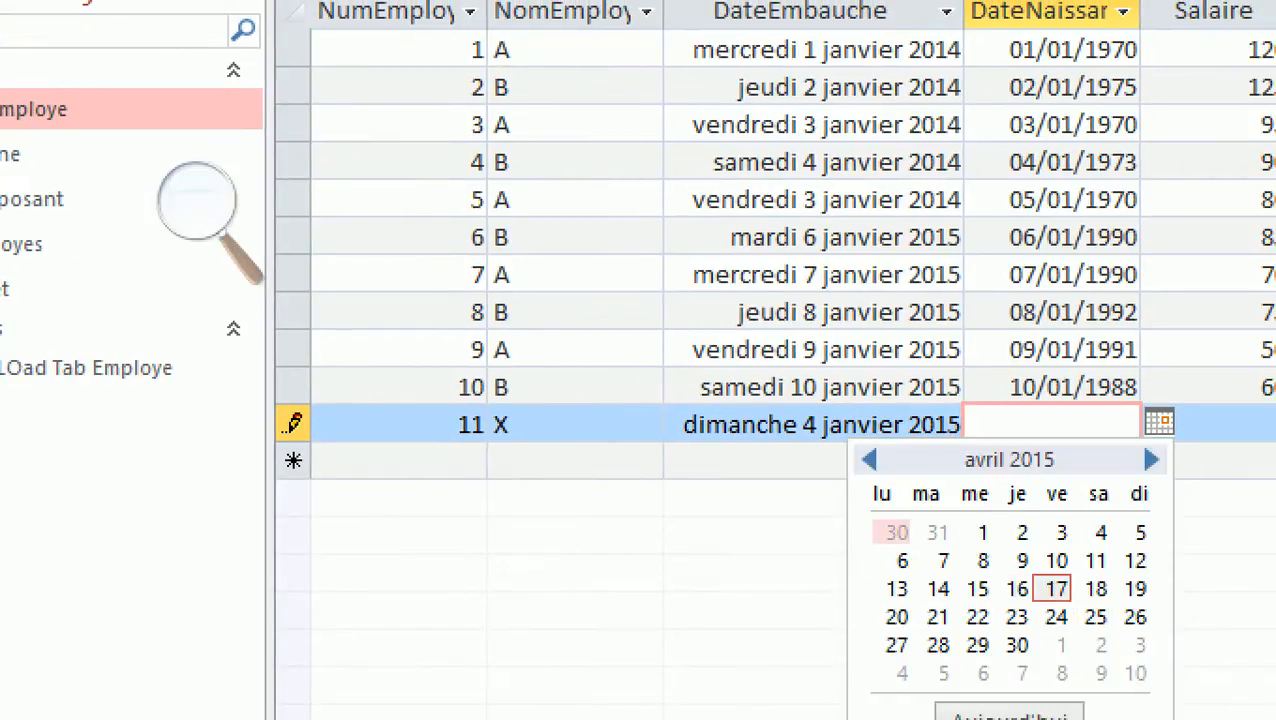
pyautogui.click(897, 532)
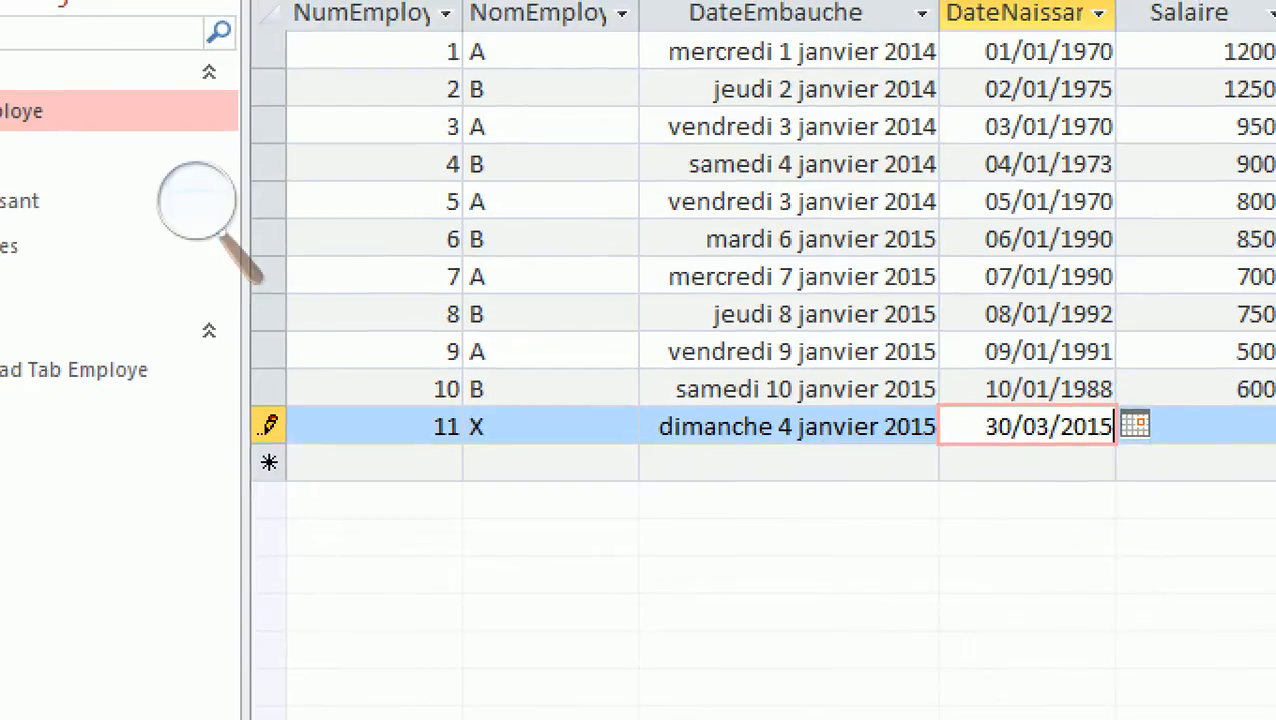
pyautogui.hotkey('shift', 'Left')
pyautogui.hotkey('shift', 'Left')
pyautogui.hotkey('shift', 'Left')
pyautogui.hotkey('shift', 'Left')
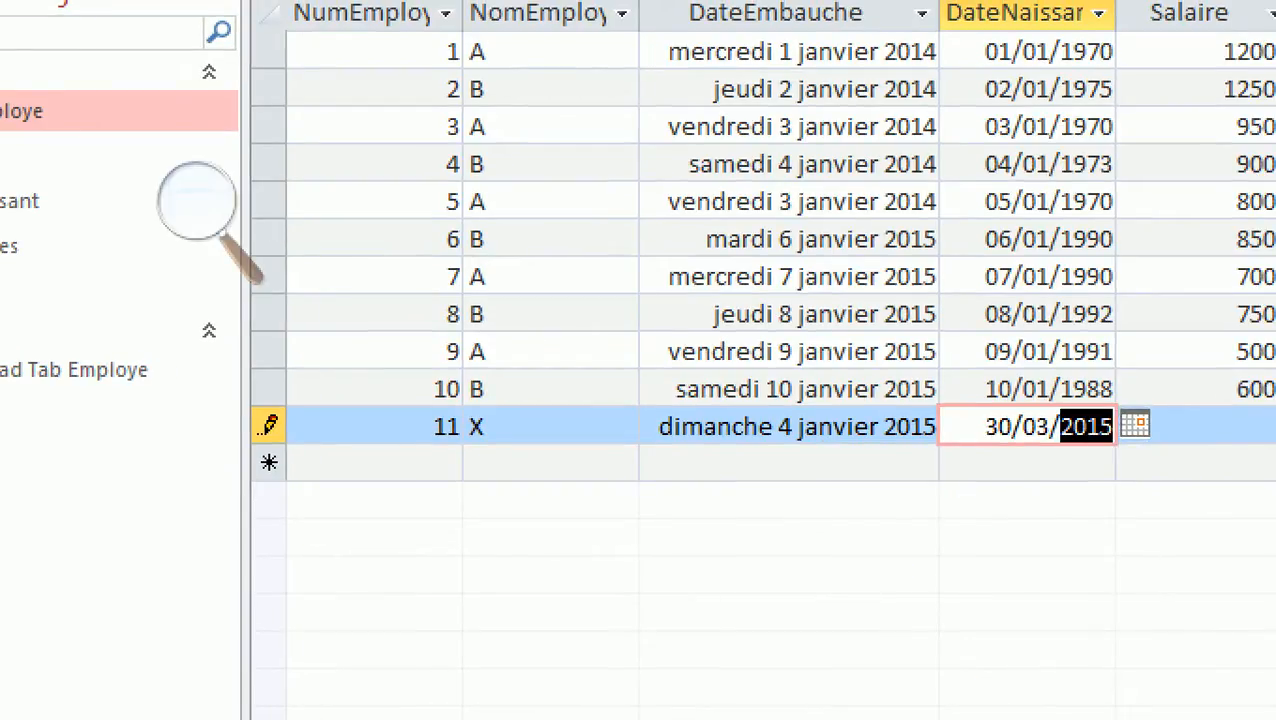
pyautogui.write('199')
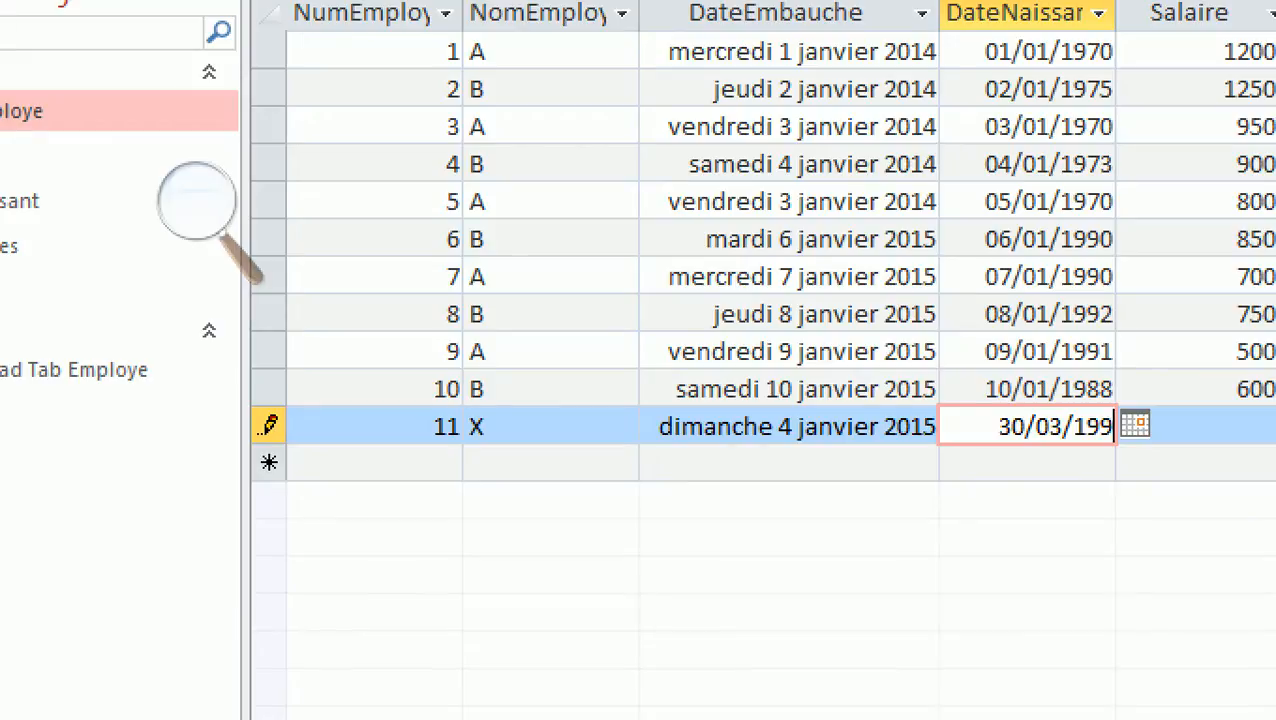
pyautogui.write('0')
pyautogui.press('Tab')
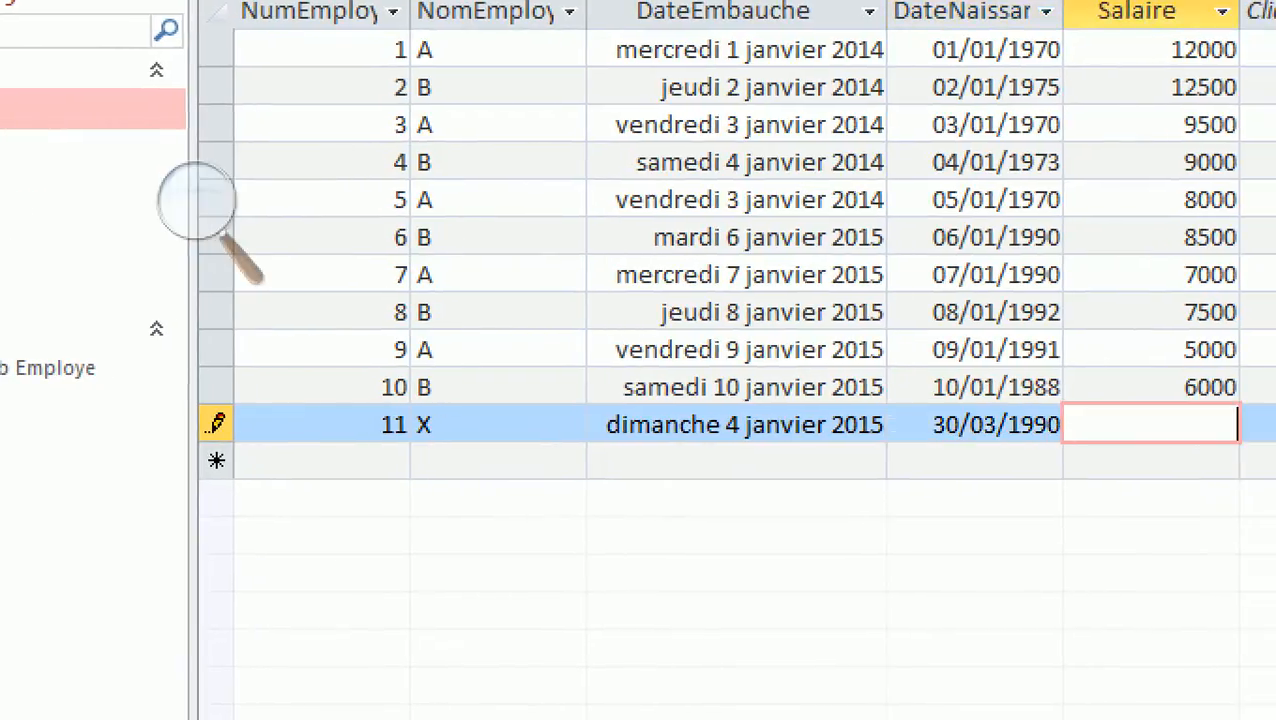
# Set the Salaire of employee 11 to 3000 and select the whole record.
pyautogui.write('2000')
pyautogui.press('BackSpace')
pyautogui.press('BackSpace')
pyautogui.press('BackSpace')
pyautogui.press('BackSpace')
pyautogui.write('3000')
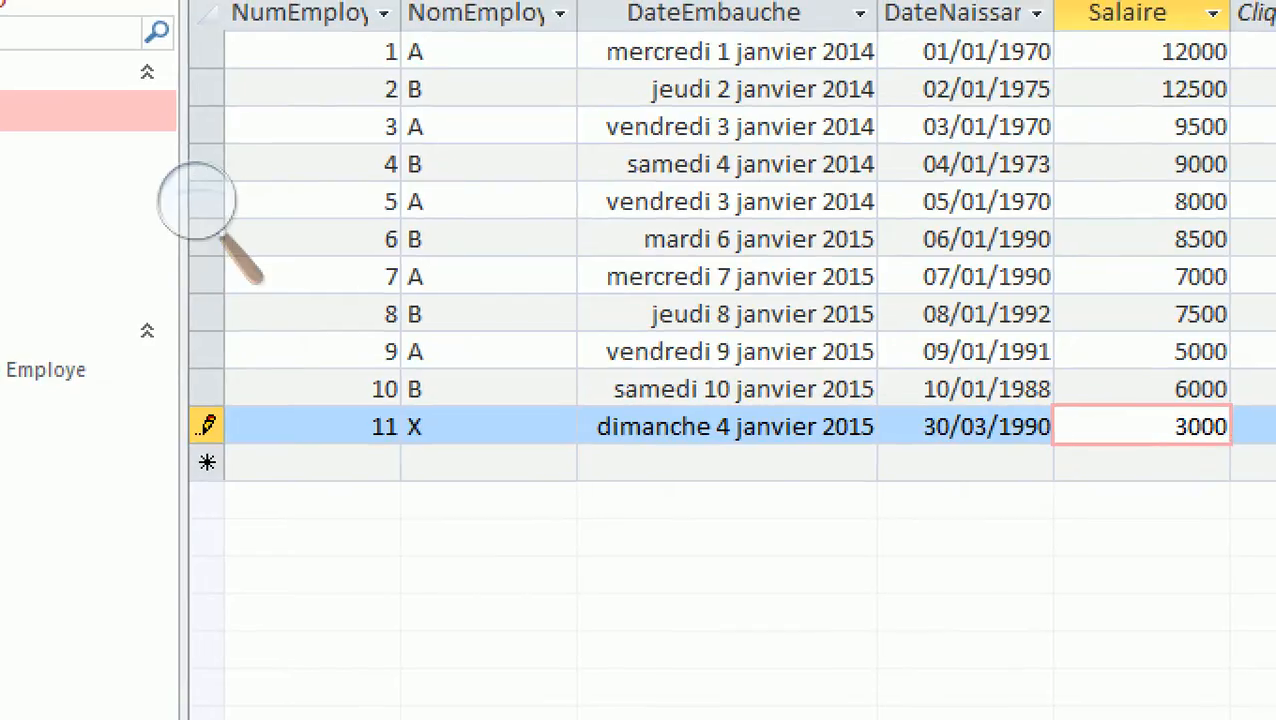
pyautogui.click(207, 427)
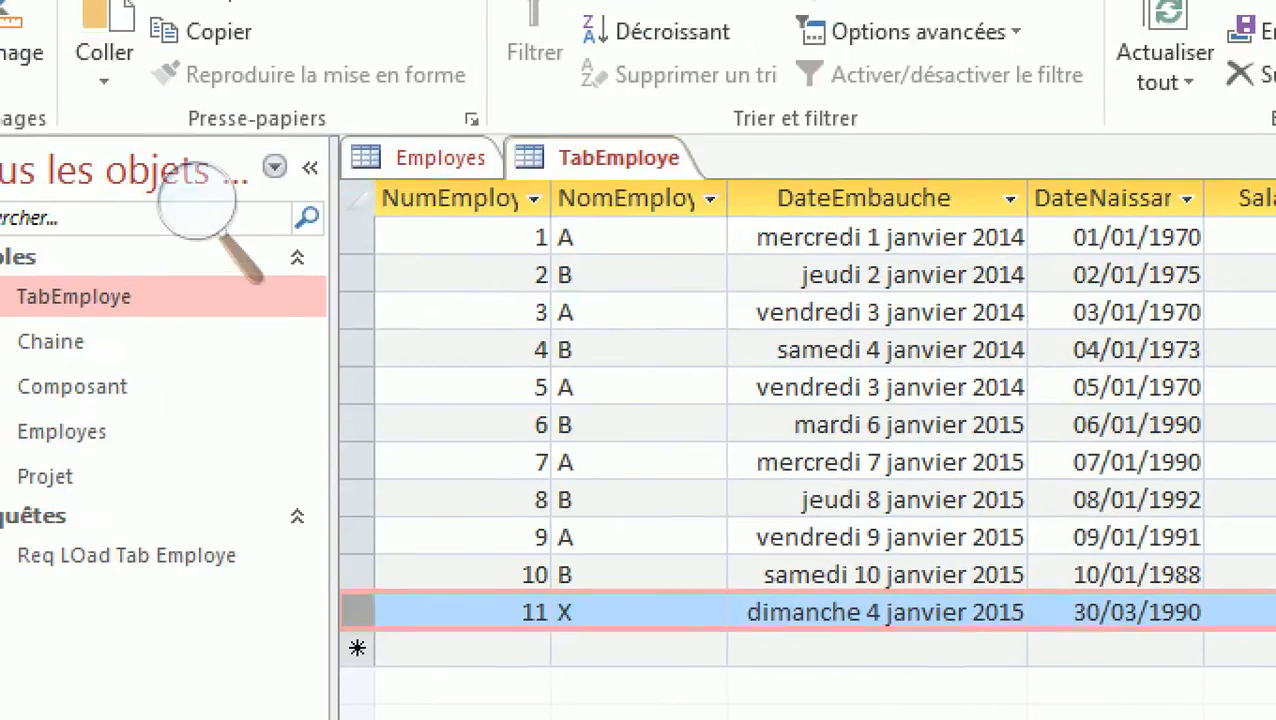
# Examine the weekday in each DateEmbauche value, record by record from employee 1 to employee 11.
pyautogui.click(904, 238)
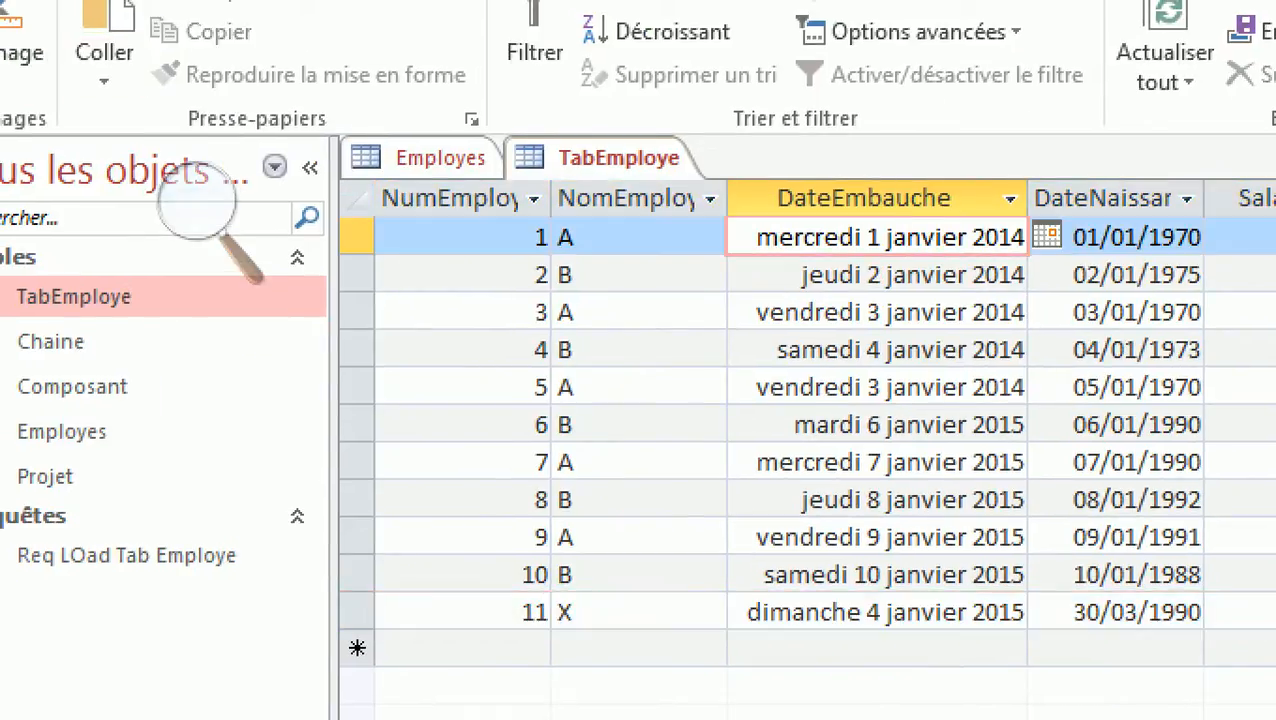
pyautogui.press('Down')
pyautogui.press('Down')
pyautogui.press('Down')
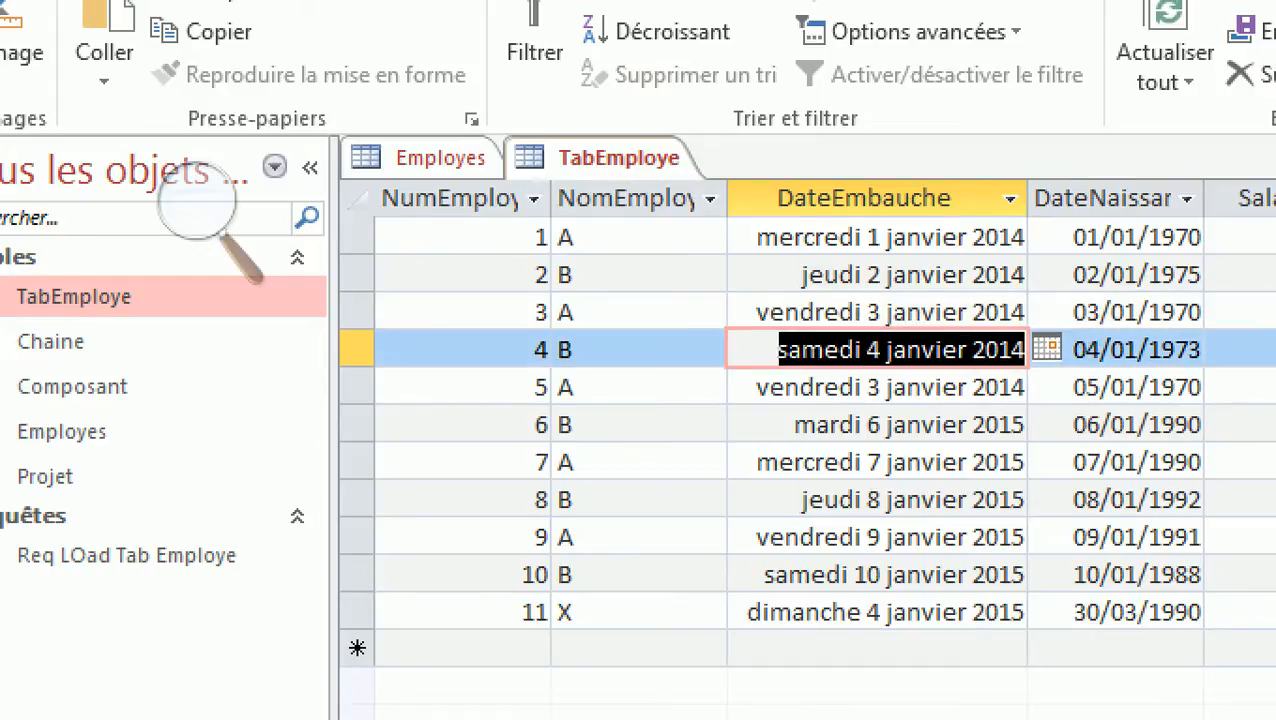
pyautogui.press('Down')
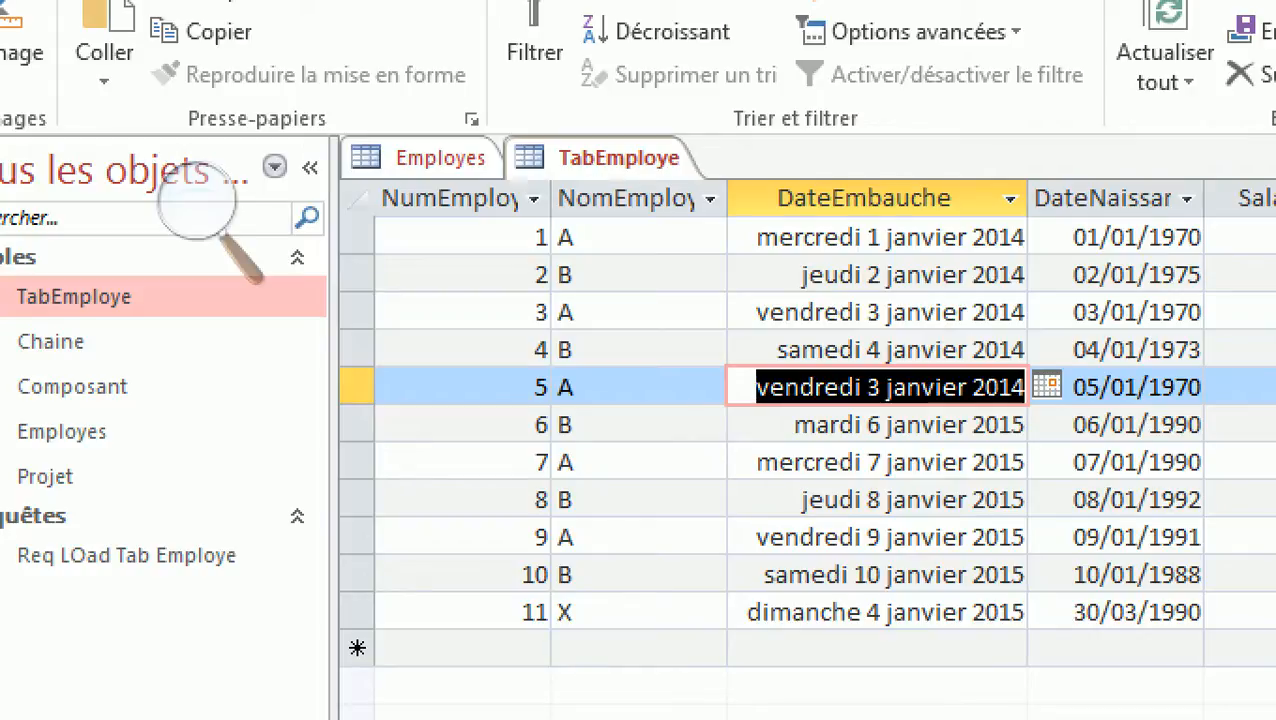
pyautogui.press('Down')
pyautogui.press('Down')
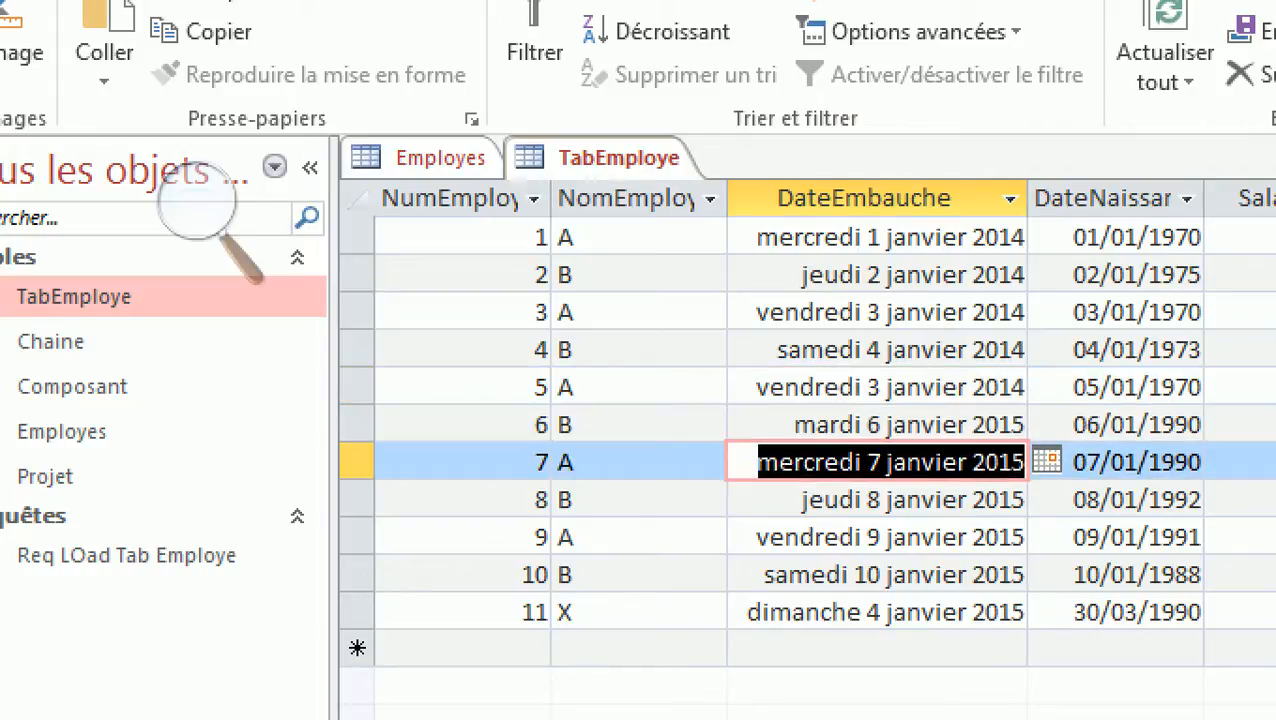
pyautogui.press('Down')
pyautogui.press('Down')
pyautogui.press('Down')
pyautogui.press('Down')
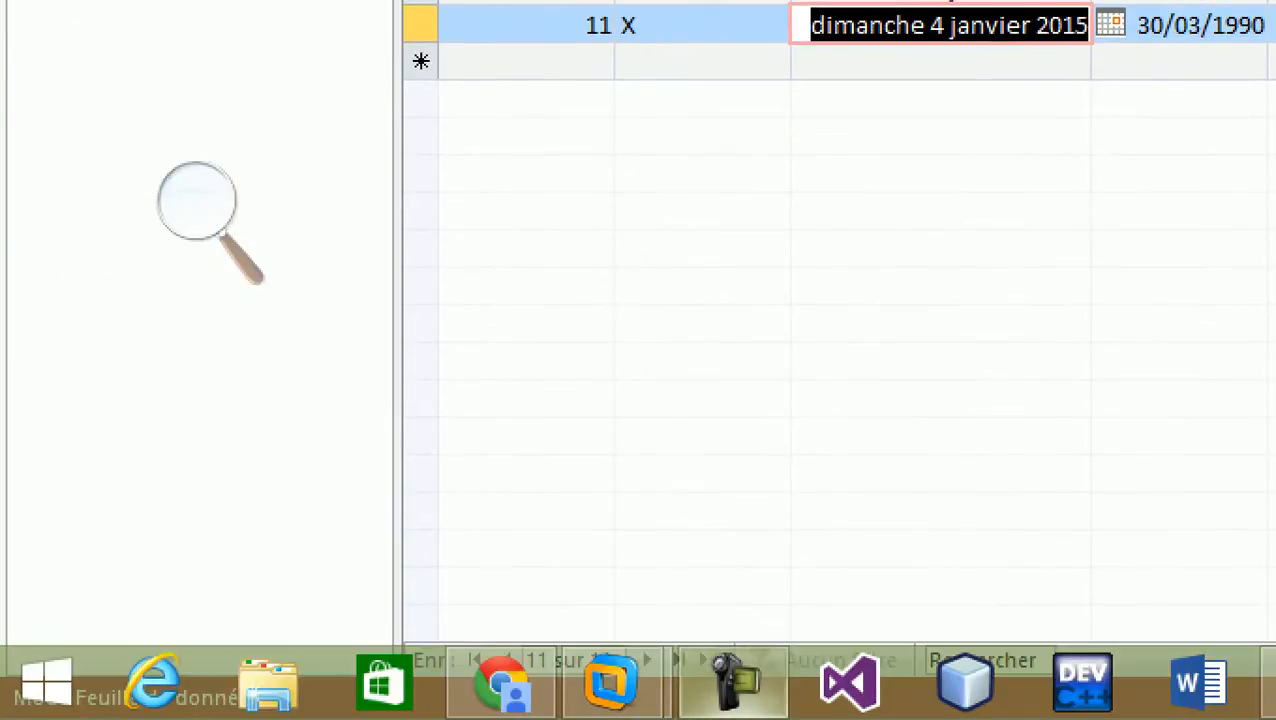
pyautogui.click(738, 685)
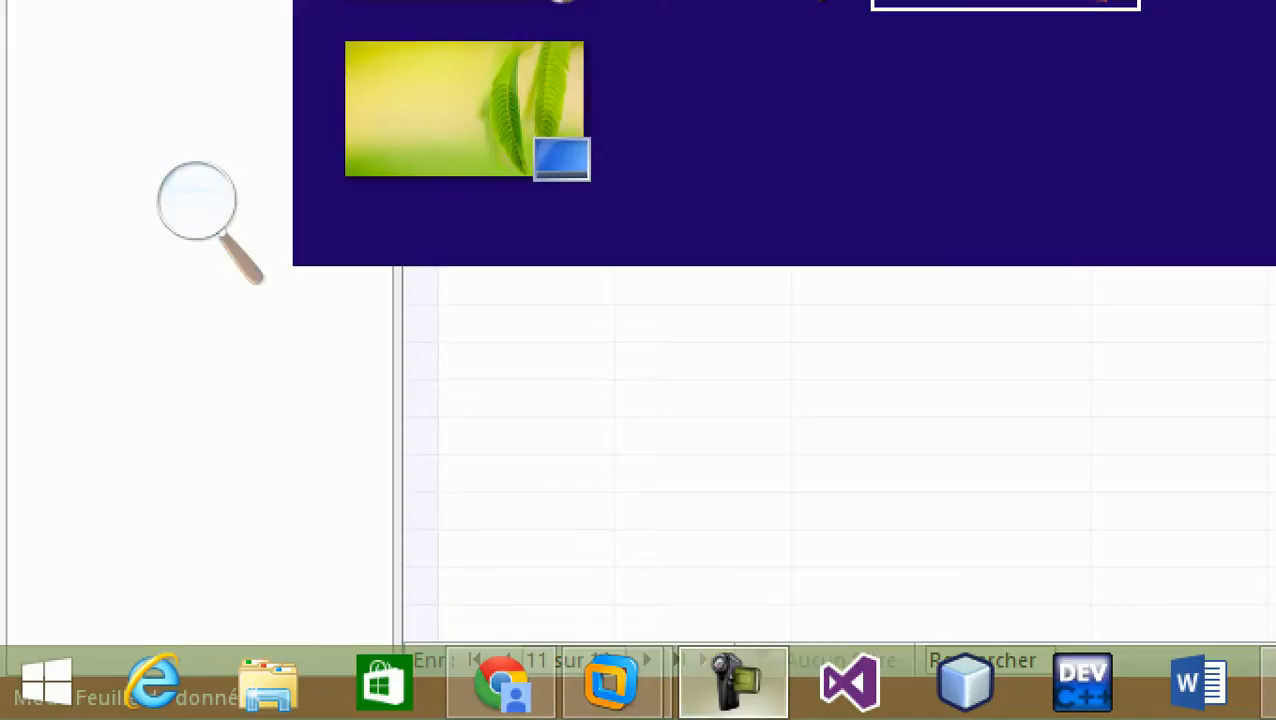
pyautogui.hotkey('alt', 'Tab')
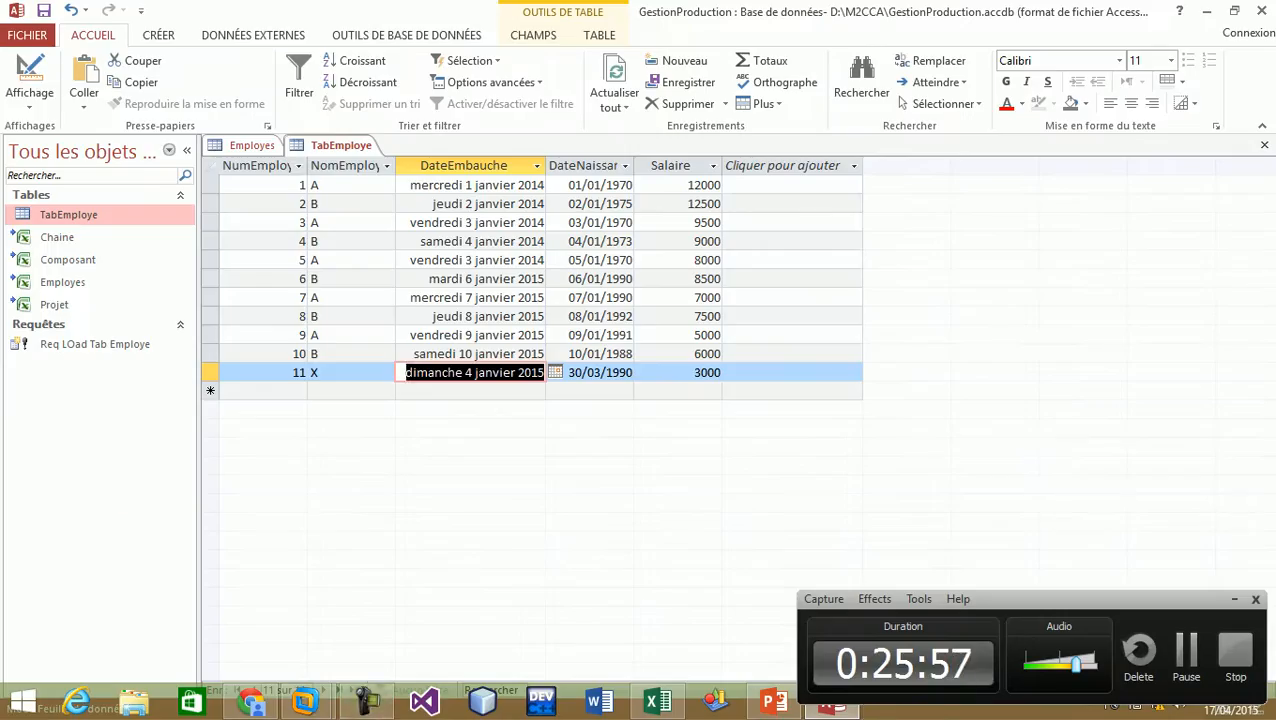
pyautogui.click(1186, 652)
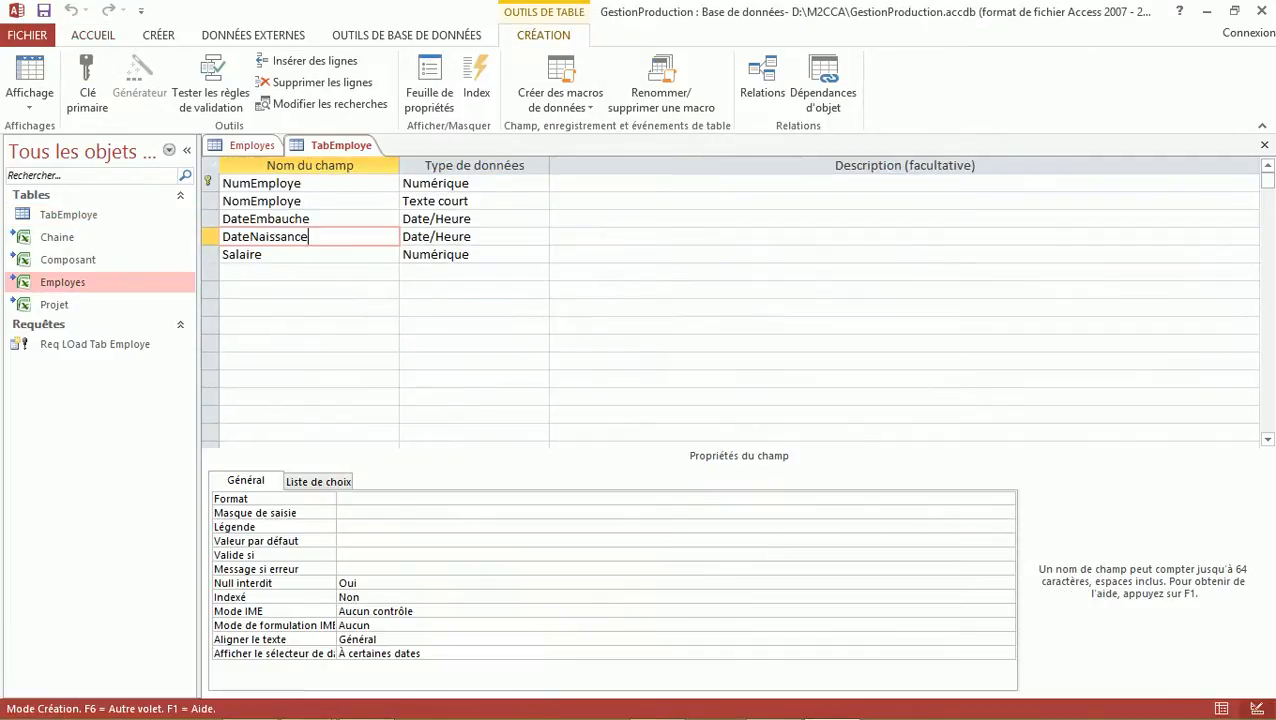
# Check the Salaire field's properties in the table design and display the records of TabEmploye.
pyautogui.click(265, 254)
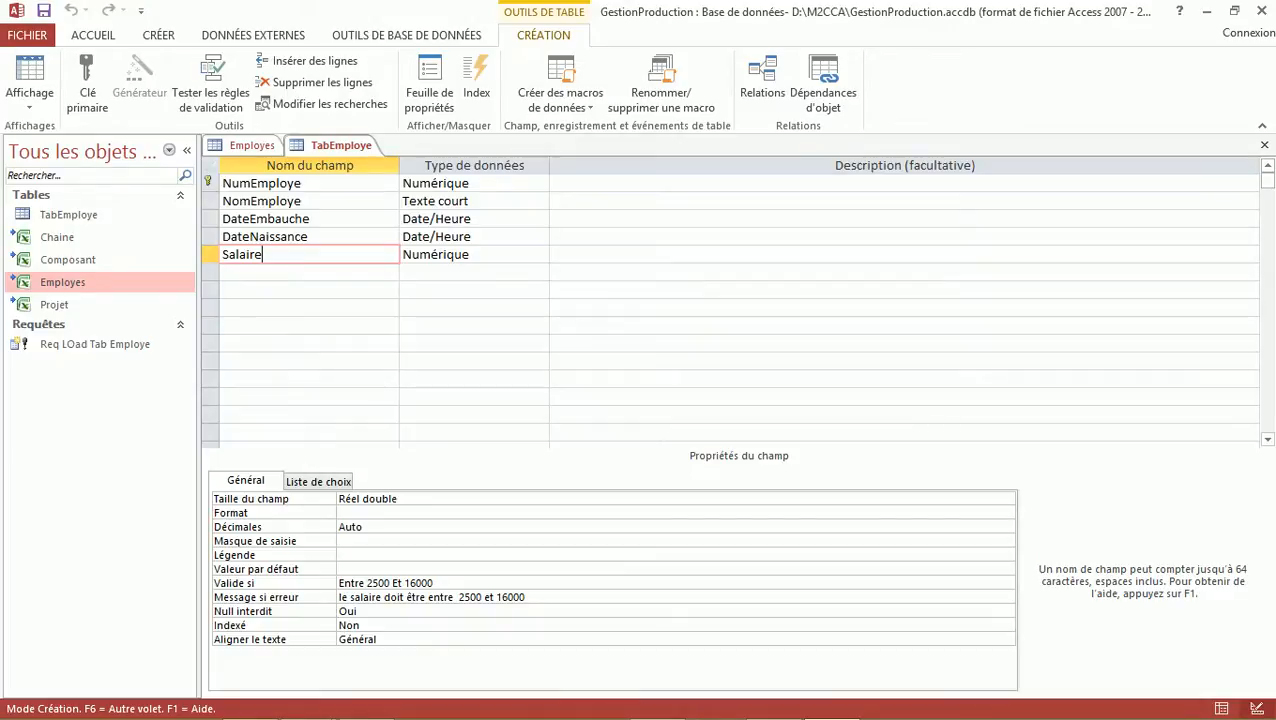
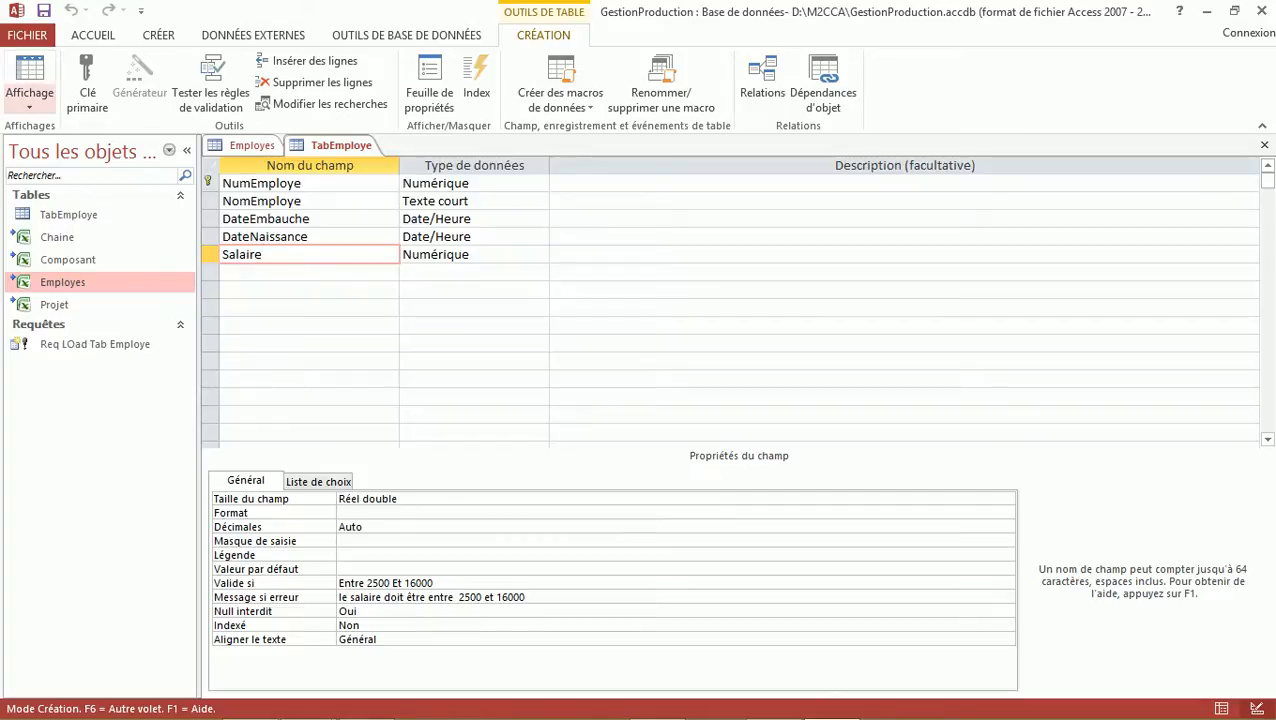
pyautogui.click(29, 100)
pyautogui.click(105, 137)
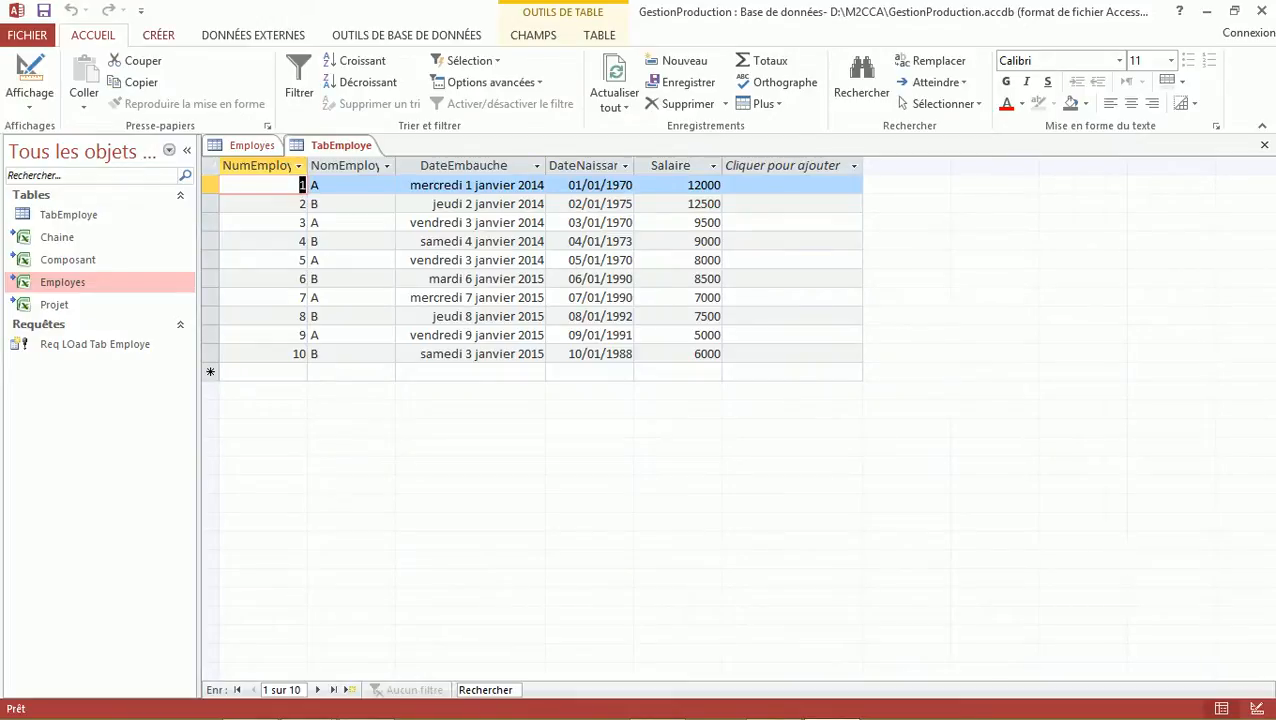
# Create a new query in design view based on the TabEmploye table.
pyautogui.click(158, 35)
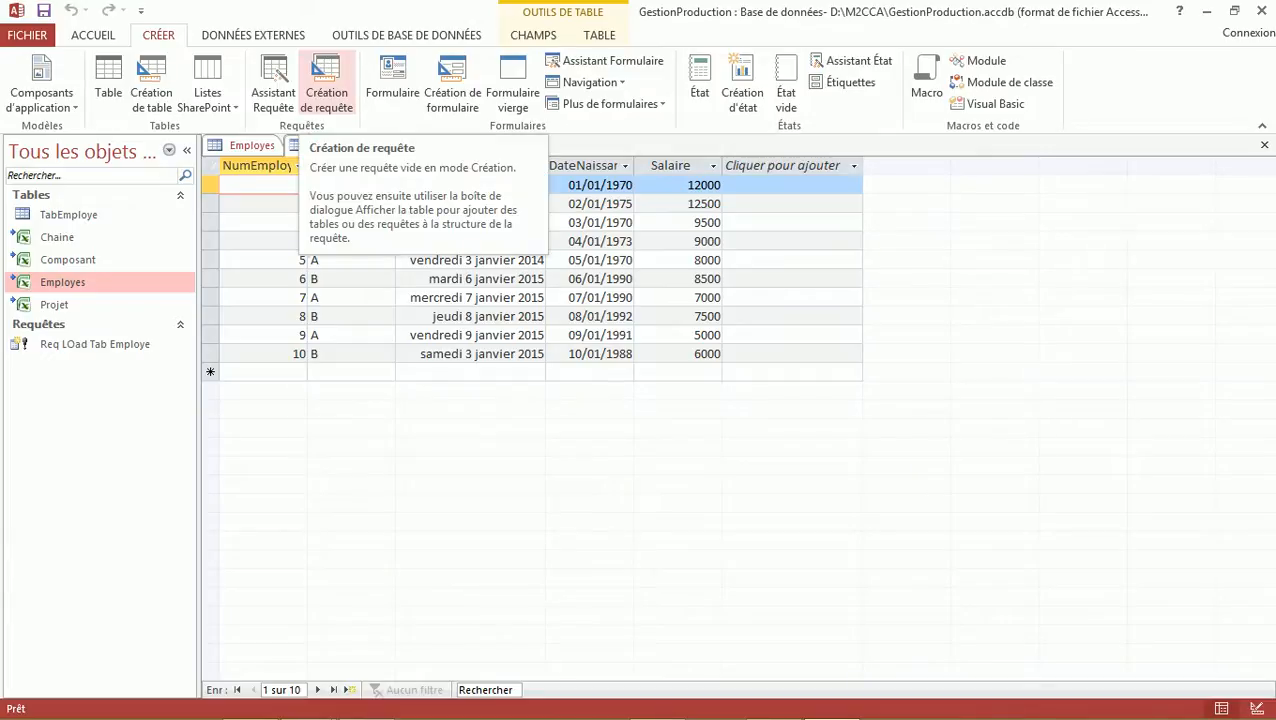
pyautogui.click(326, 85)
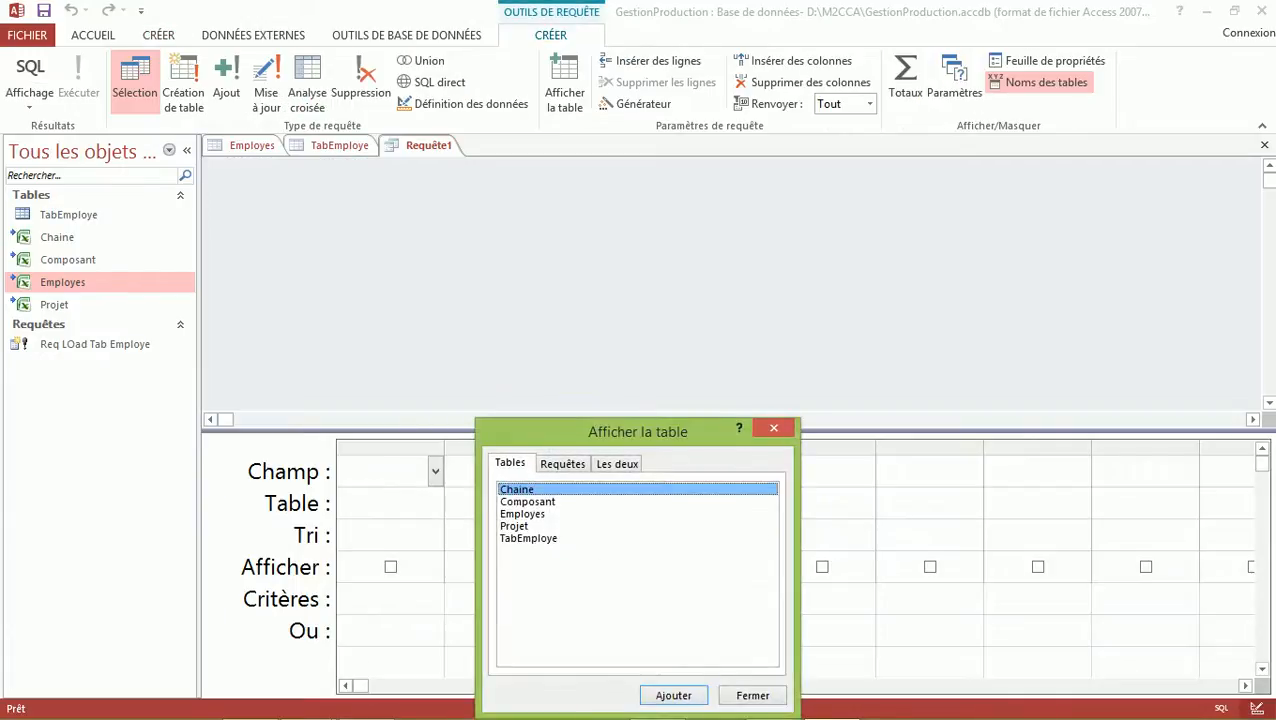
pyautogui.doubleClick(528, 538)
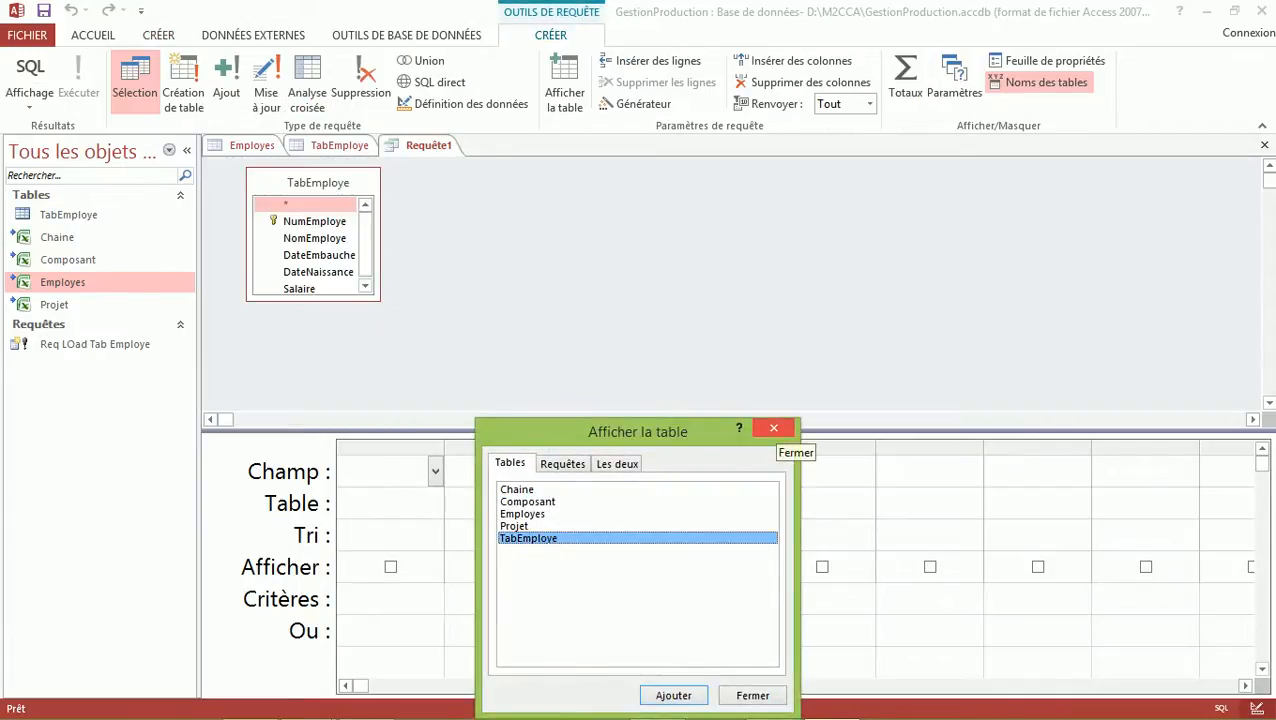
pyautogui.click(773, 428)
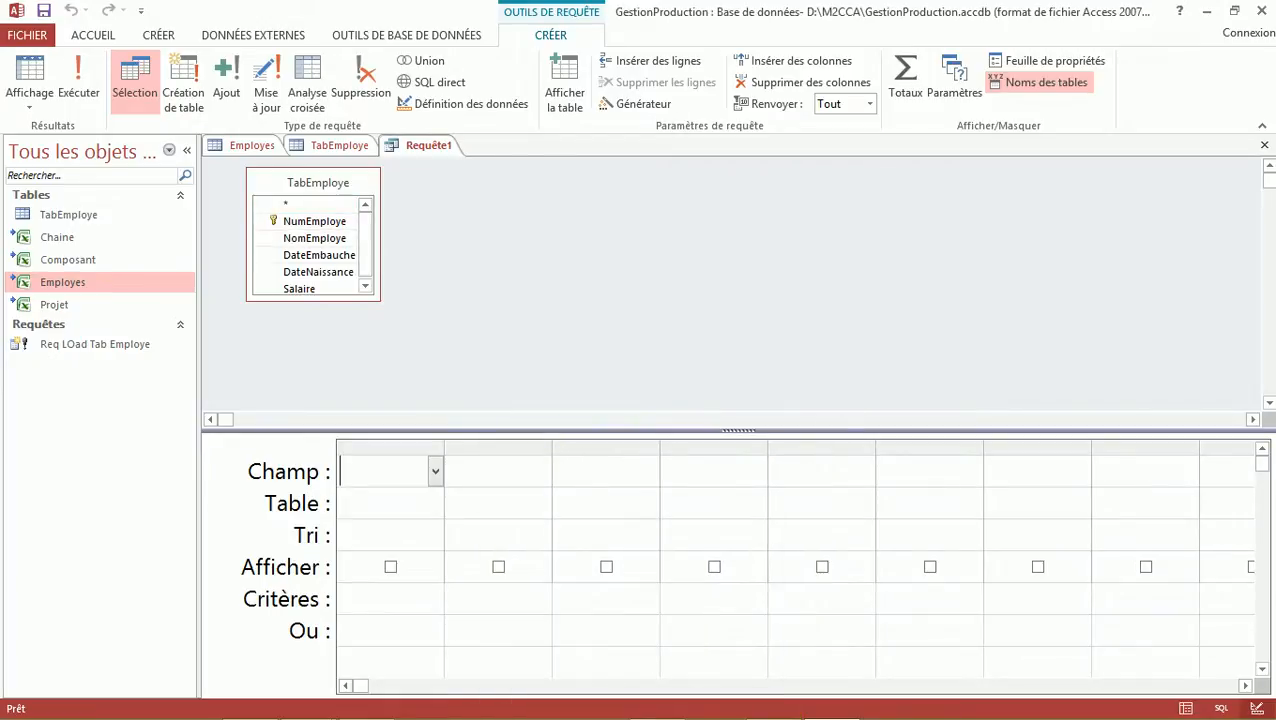
# Add the DateEmbauche field to the query three times and fit the second and third columns to their content.
pyautogui.doubleClick(319, 255)
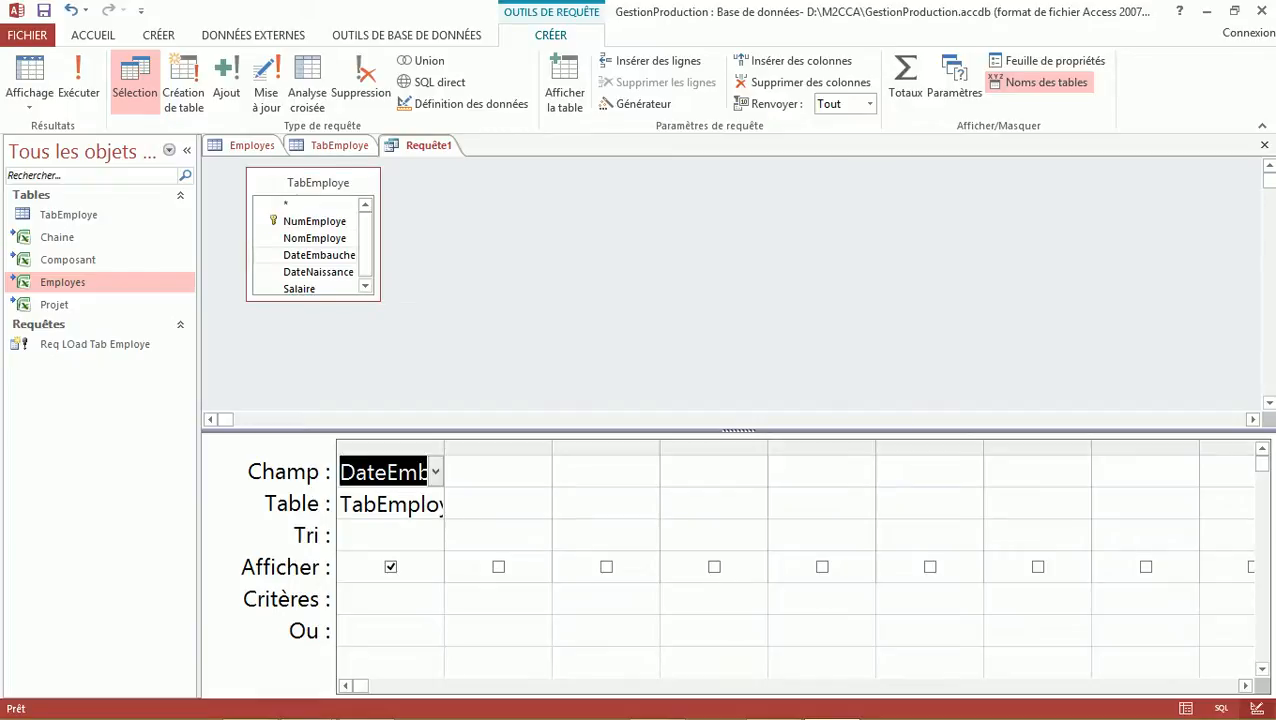
pyautogui.doubleClick(319, 255)
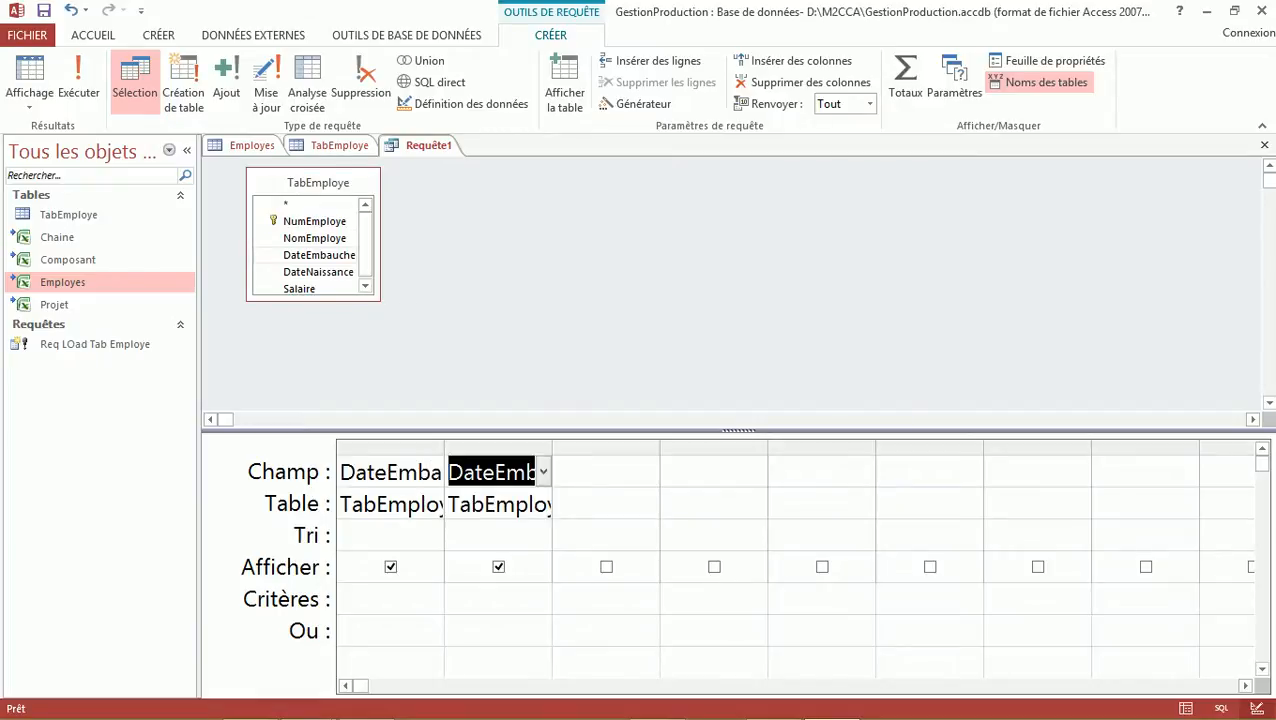
pyautogui.click(319, 255)
pyautogui.doubleClick(319, 255)
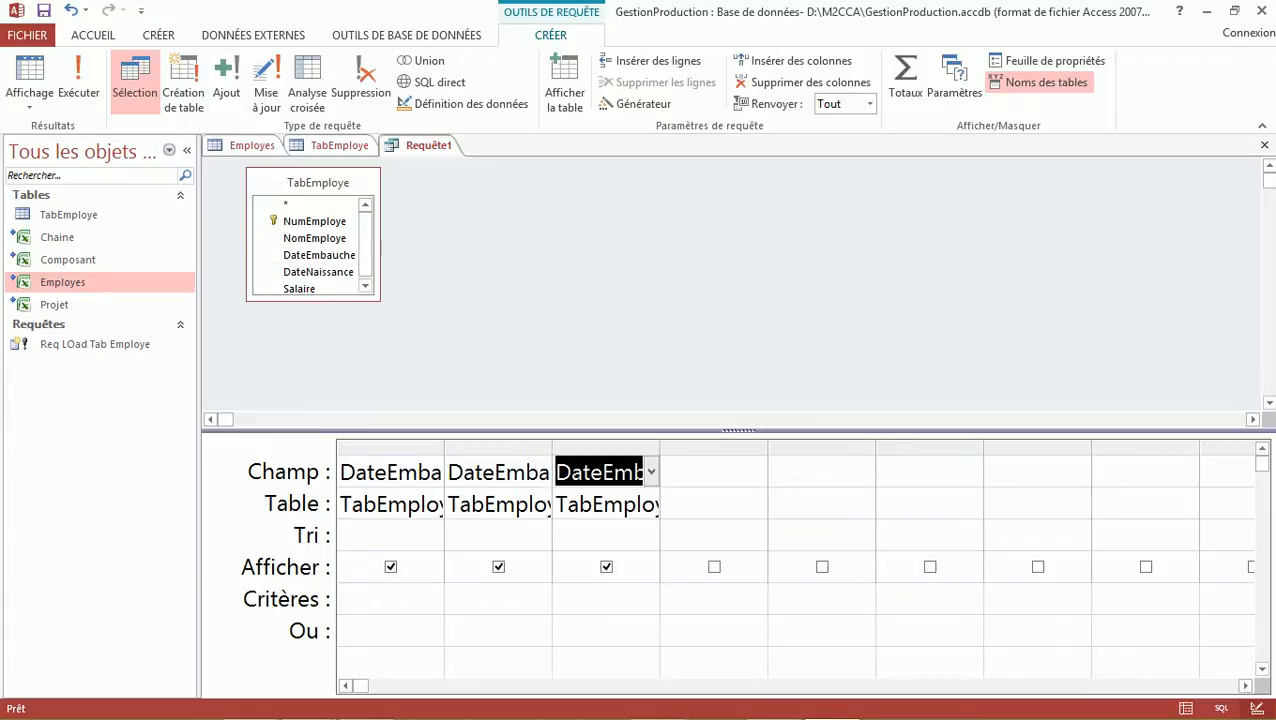
pyautogui.doubleClick(552, 447)
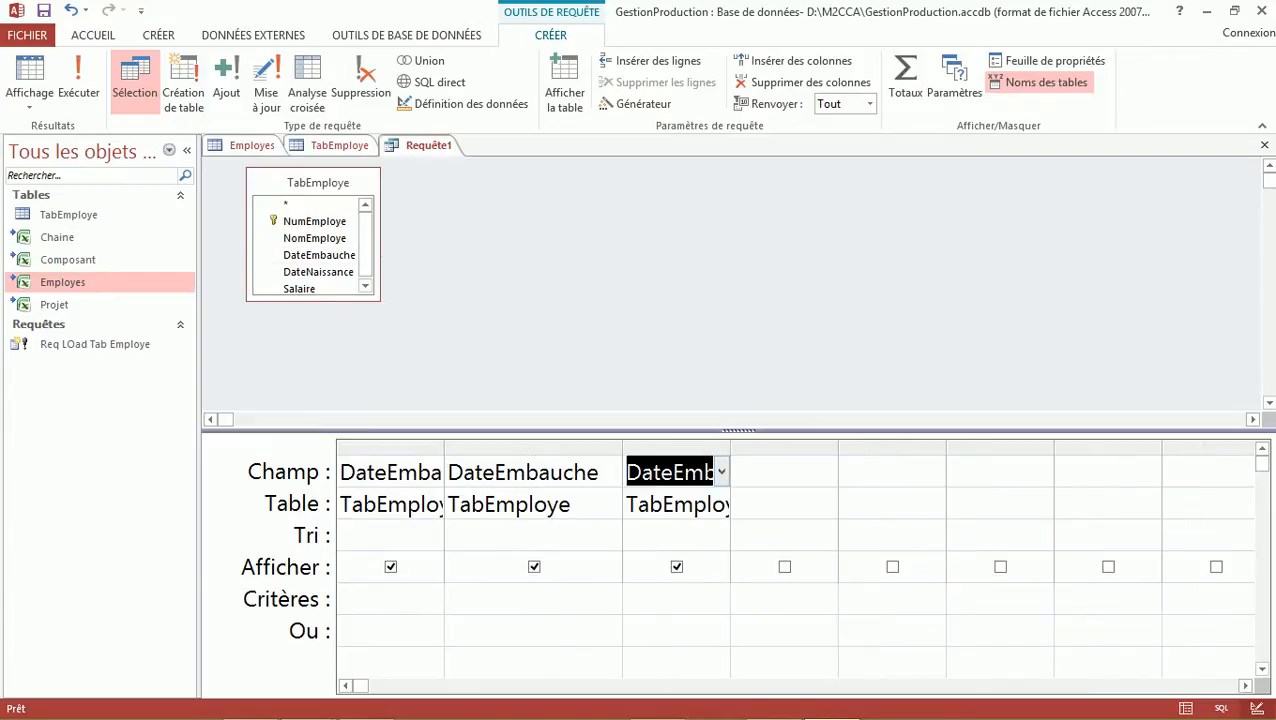
pyautogui.doubleClick(730, 447)
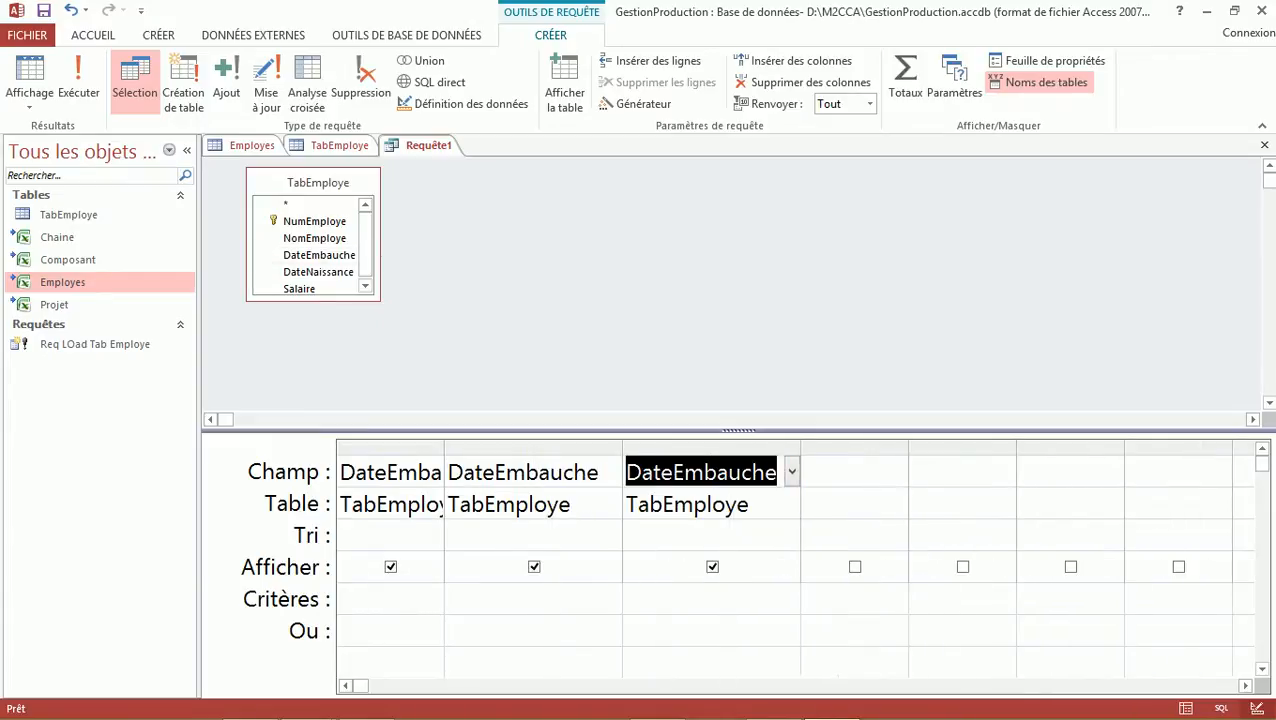
# Turn the second DateEmbauche column into the expression JourSem(DateEmbauche;2) and widen the column to fit it.
pyautogui.click(612, 472)
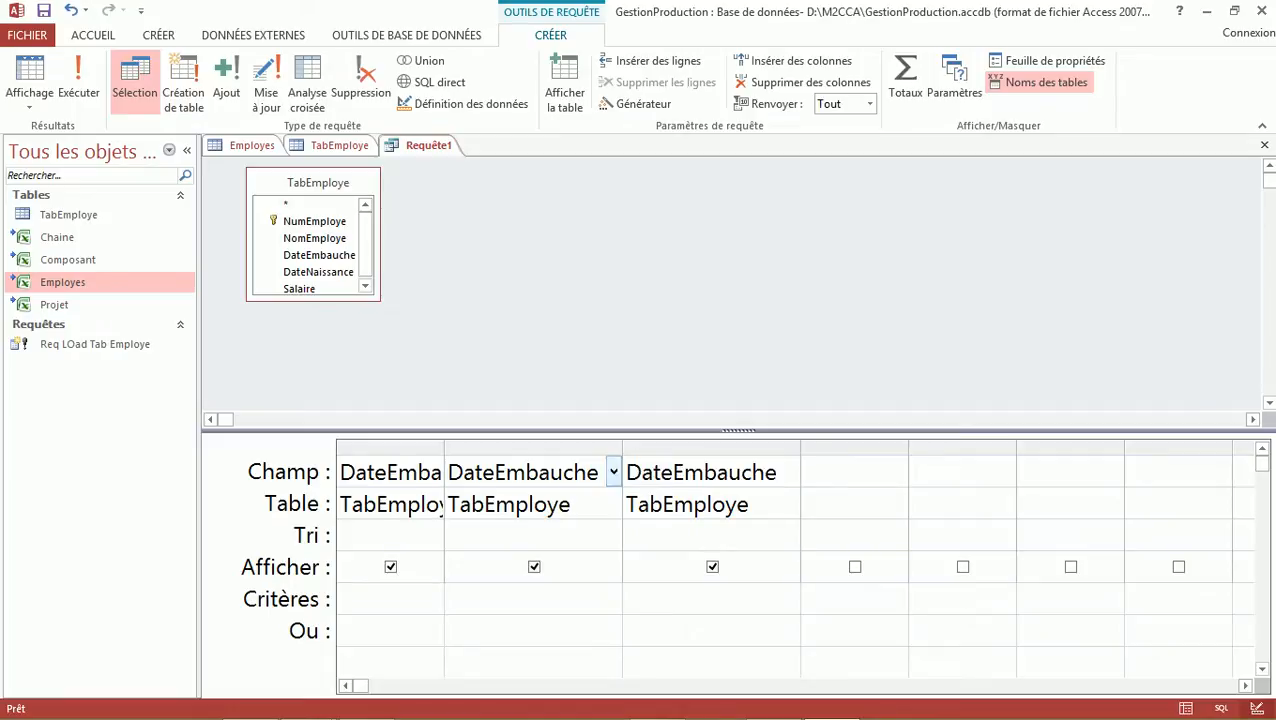
pyautogui.press('Home')
pyautogui.write('Jour')
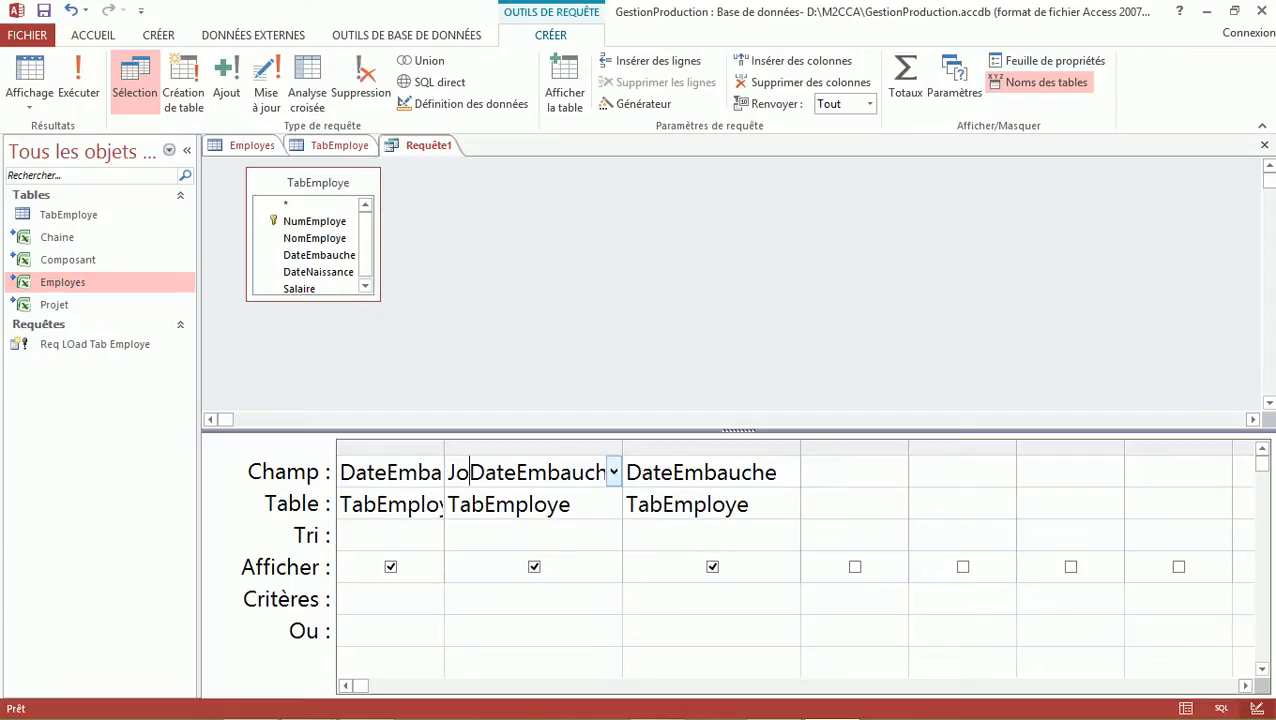
pyautogui.write('Sem')
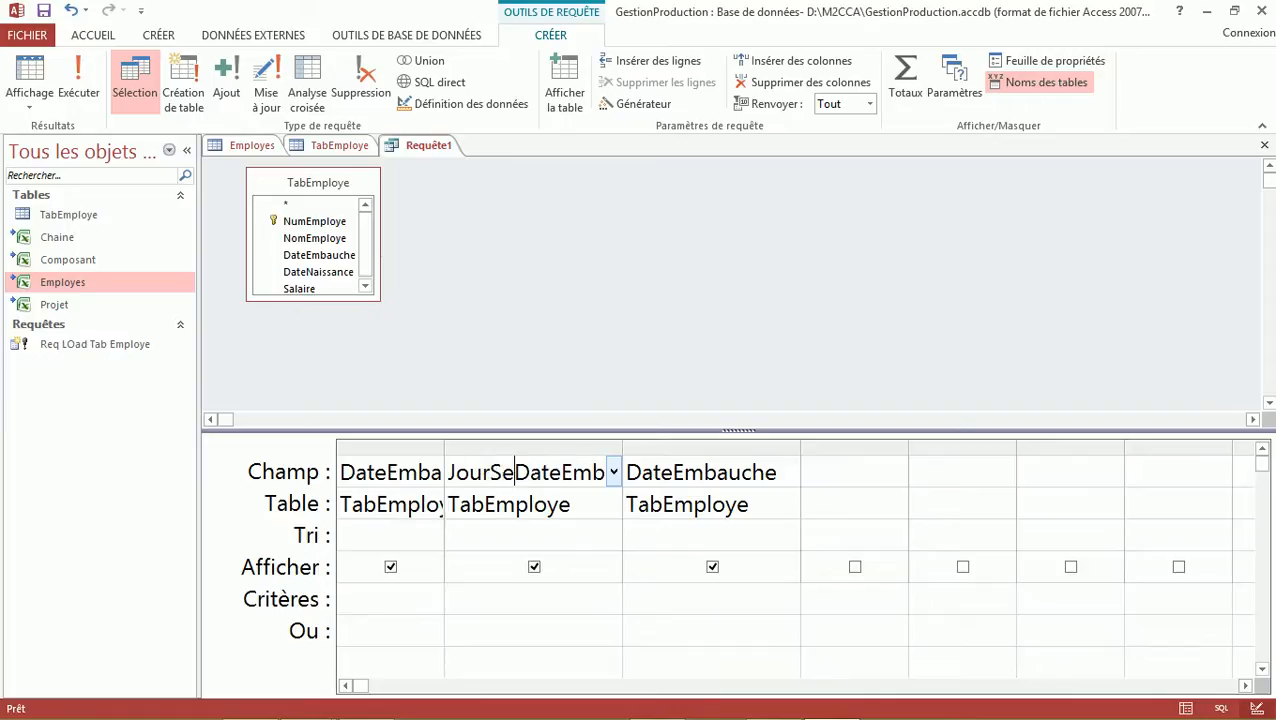
pyautogui.write('(')
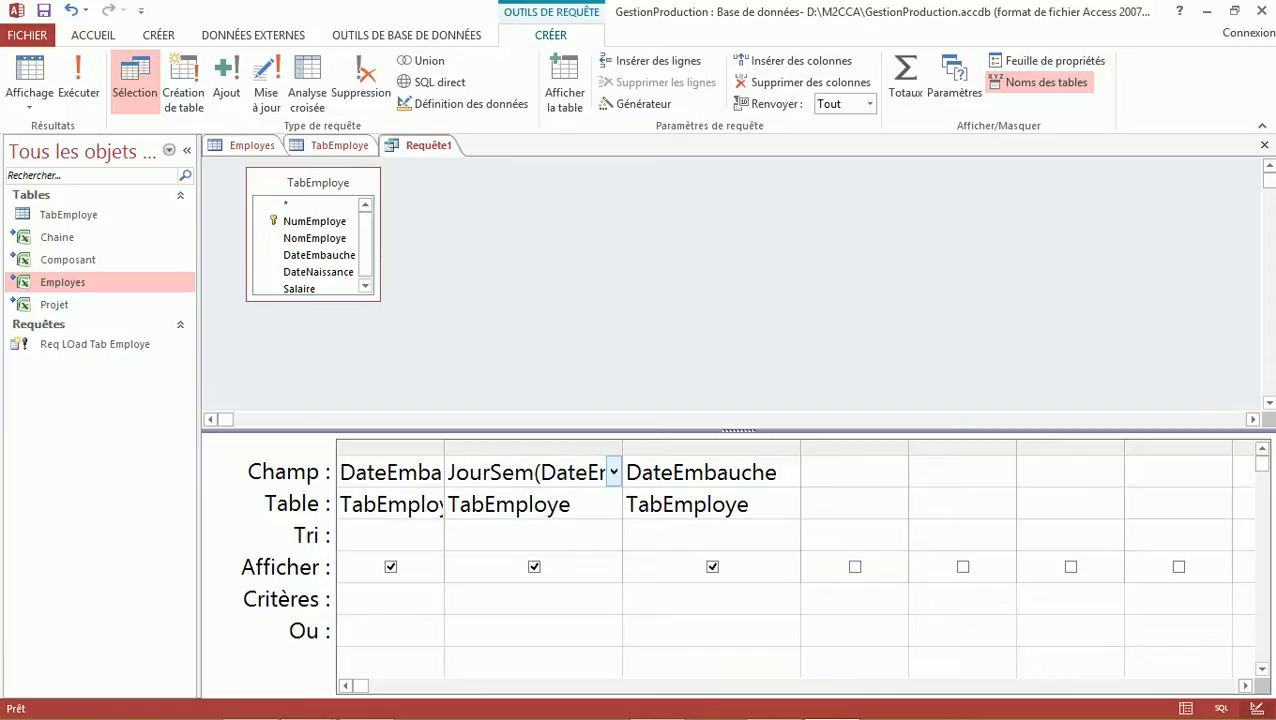
pyautogui.doubleClick(622, 448)
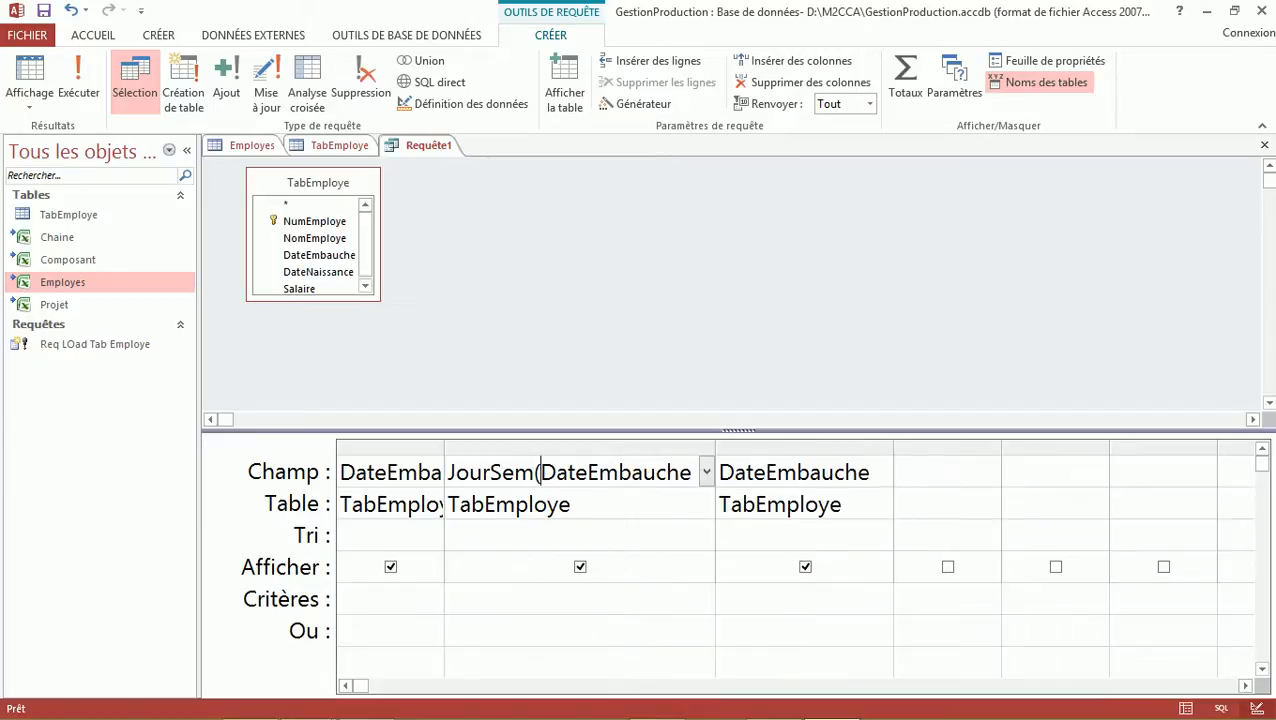
pyautogui.hotkey('shift', 'End')
pyautogui.press('End')
pyautogui.write(',2')
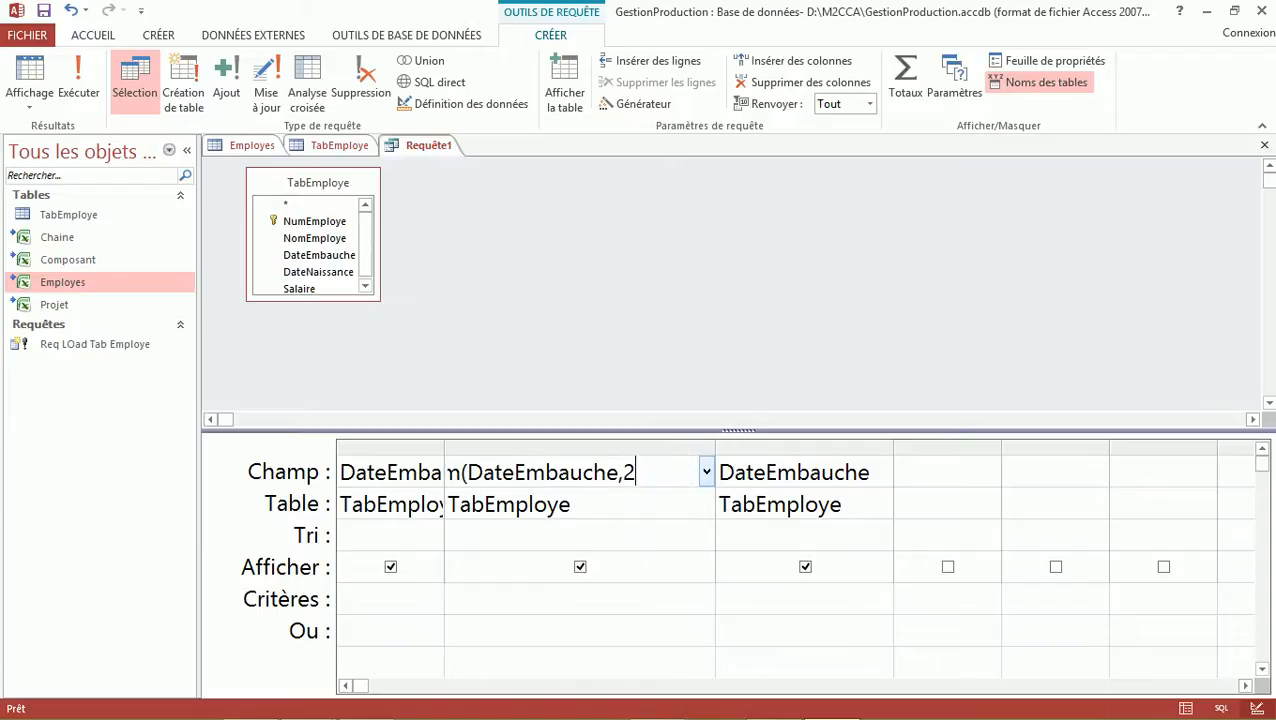
pyautogui.press('BackSpace')
pyautogui.press('BackSpace')
pyautogui.write(';2)')
pyautogui.press('Tab')
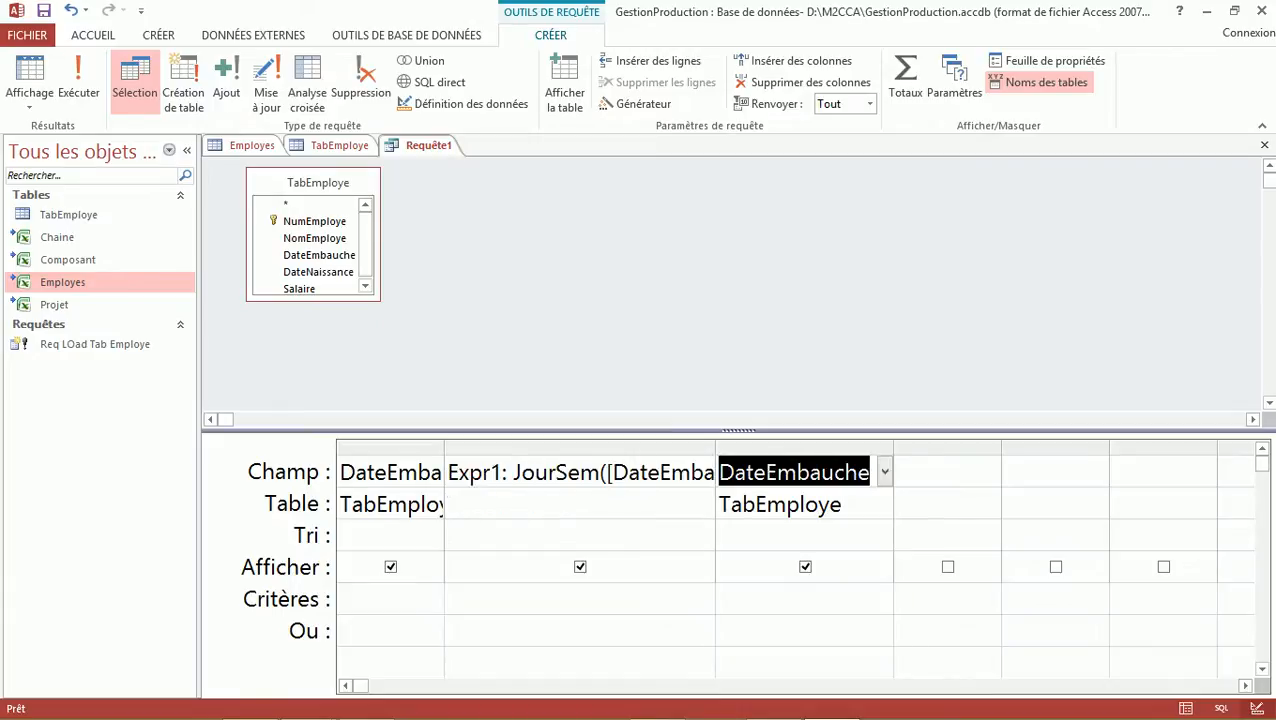
pyautogui.doubleClick(715, 448)
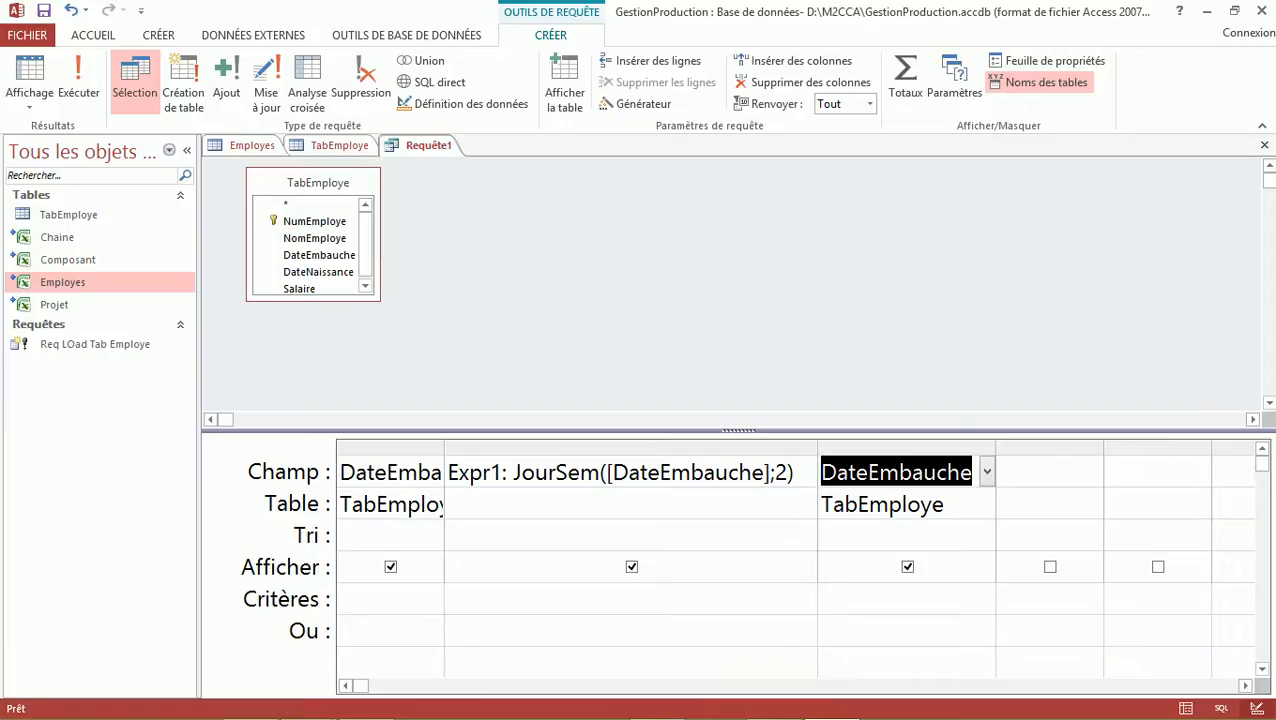
# Turn the third DateEmbauche column into the expression JourSem(DateEmbauche;1), widening the column as needed.
pyautogui.click(821, 472)
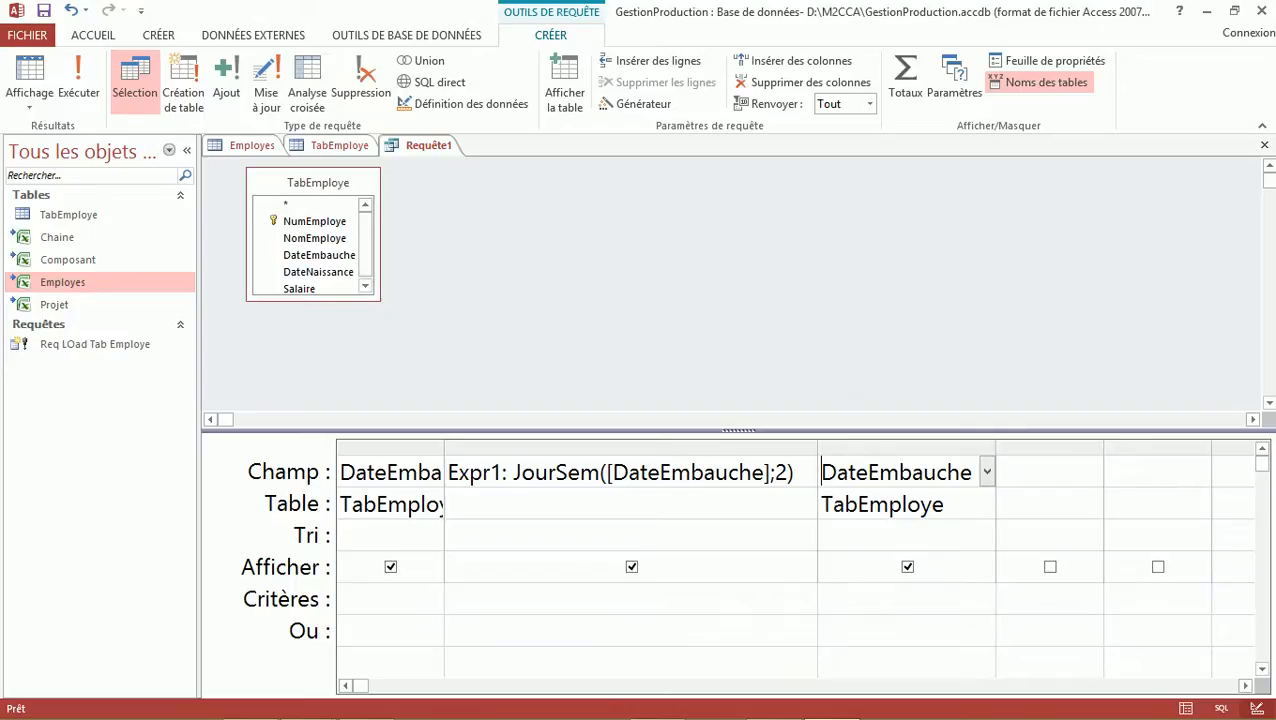
pyautogui.write('JourSem(')
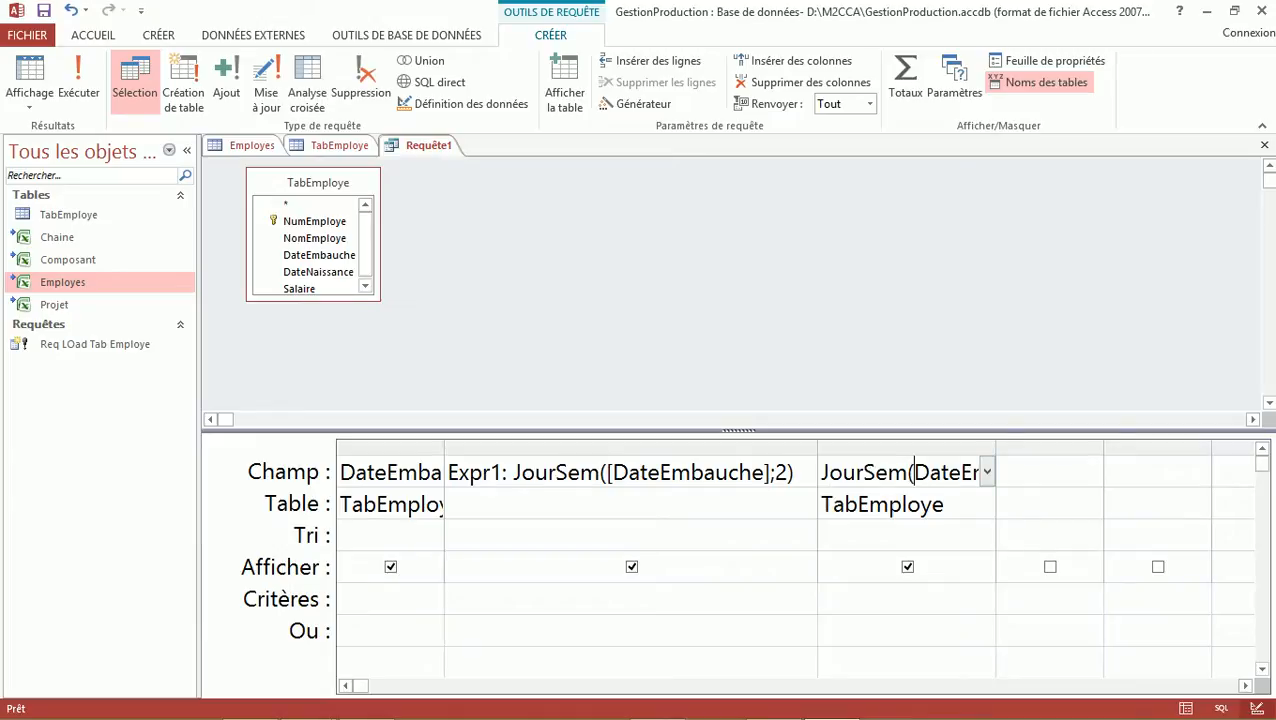
pyautogui.doubleClick(995, 448)
pyautogui.click(1066, 472)
pyautogui.write(';')
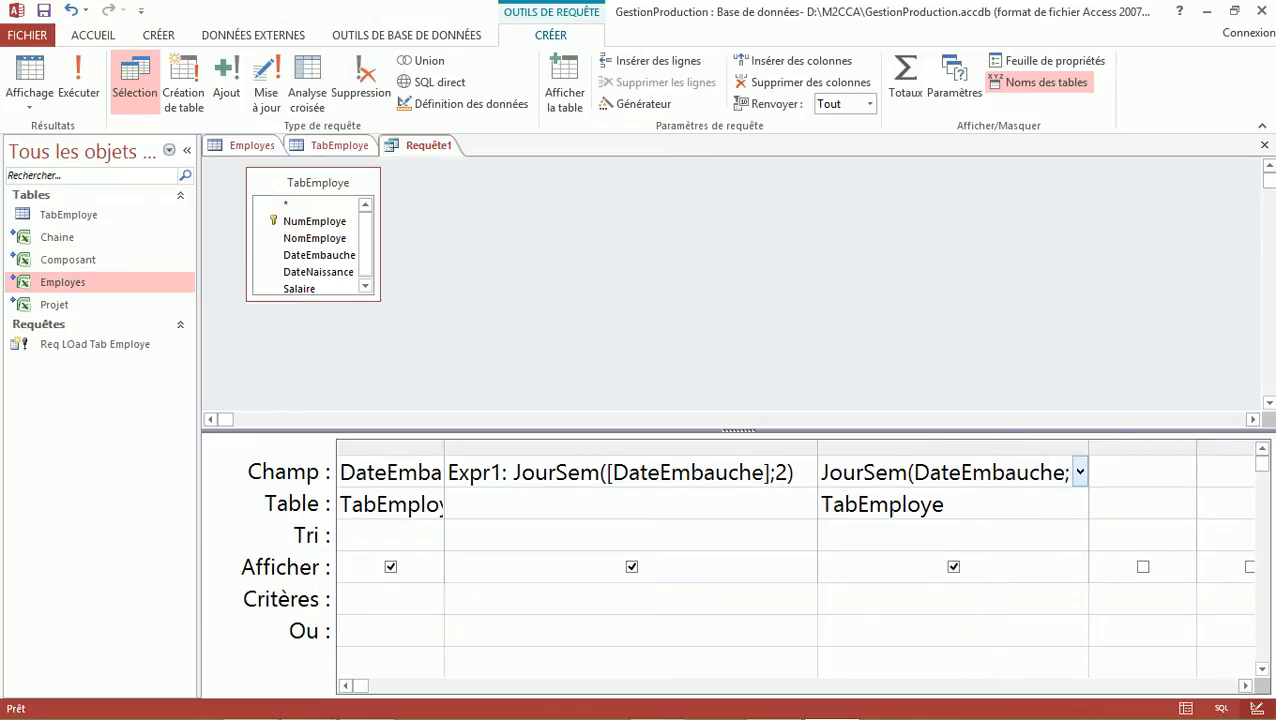
pyautogui.write('1')
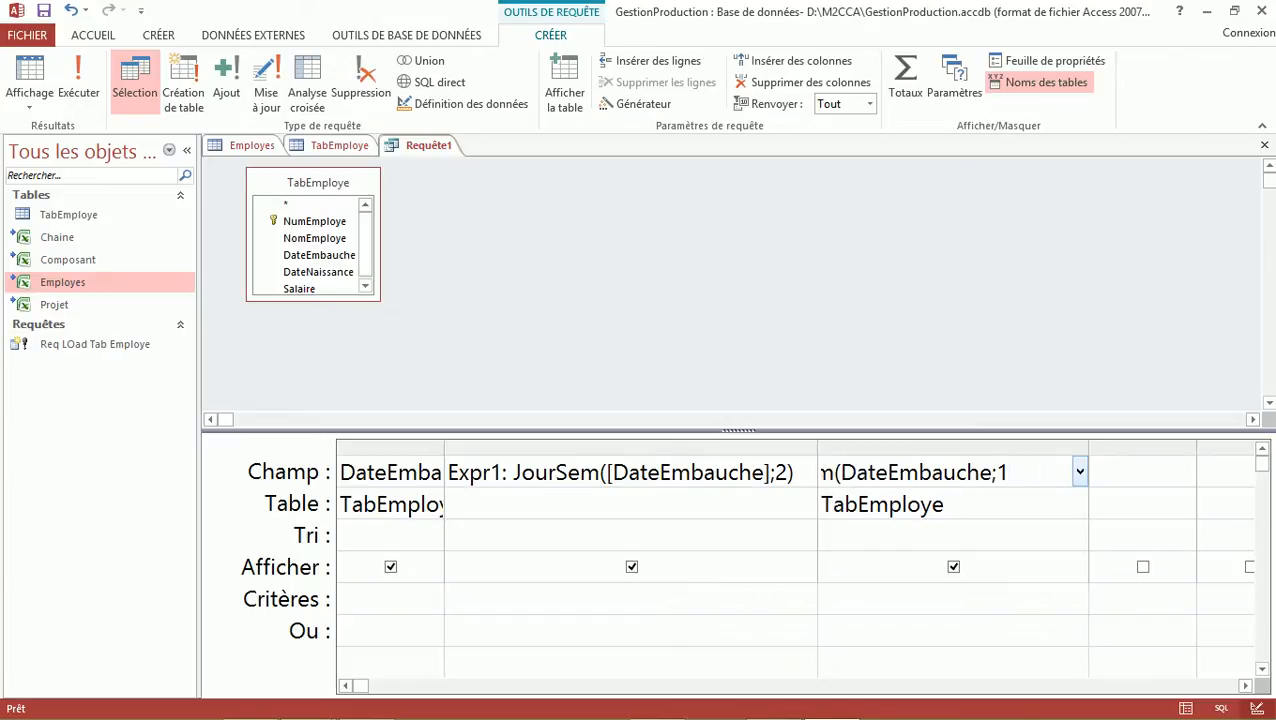
pyautogui.write(')')
pyautogui.press('Down')
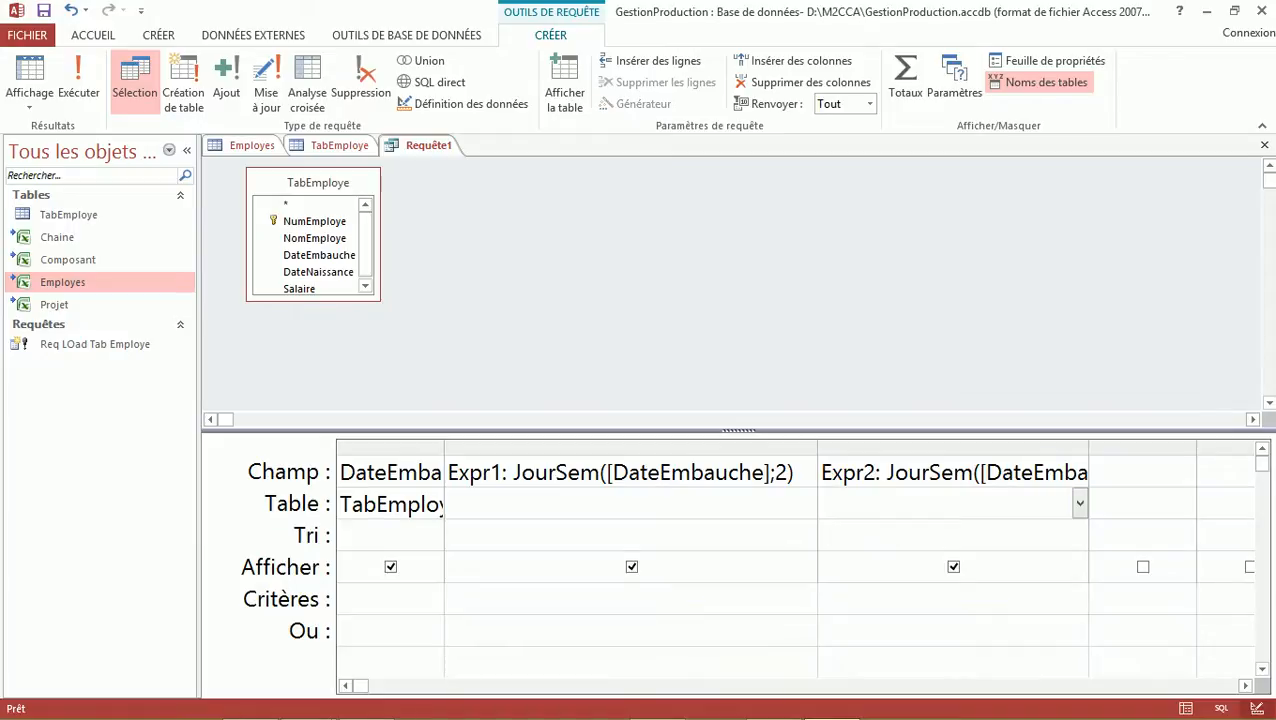
# Rename the Expr1 and Expr2 columns to JourLundi and JourDim, and display the query results.
pyautogui.moveTo(502, 472); pyautogui.dragTo(447, 472)
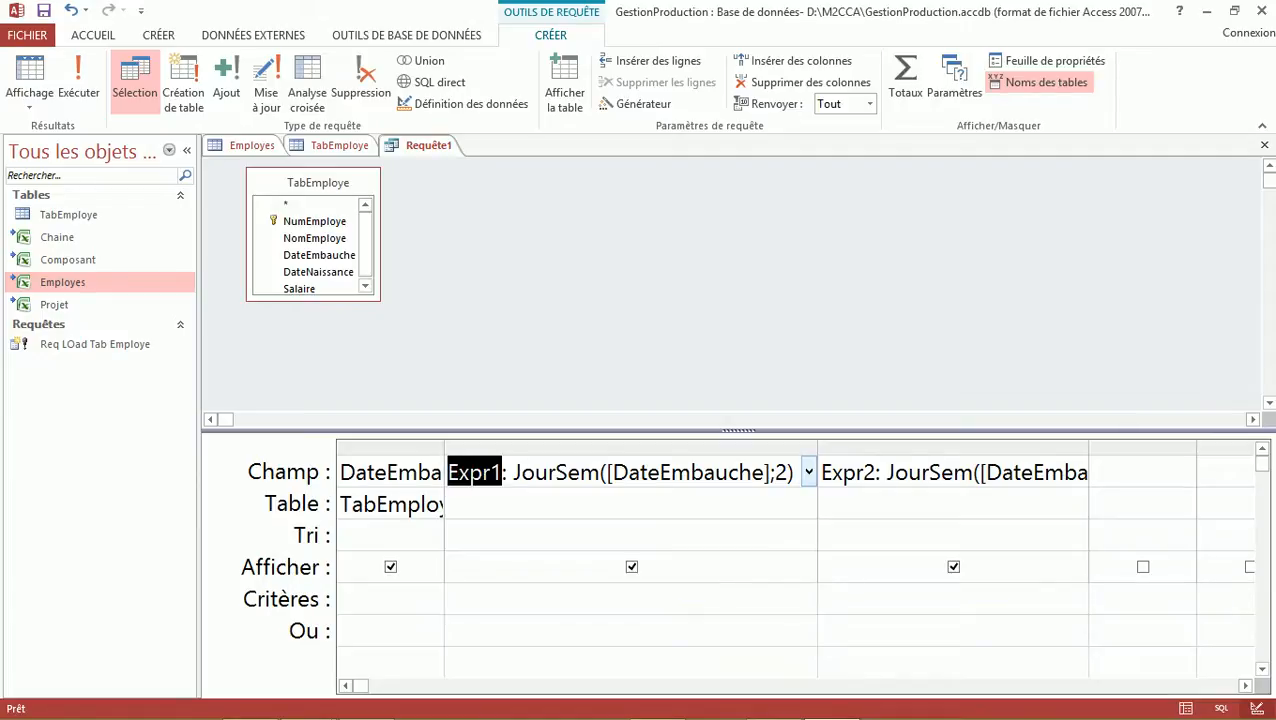
pyautogui.write('Jour')
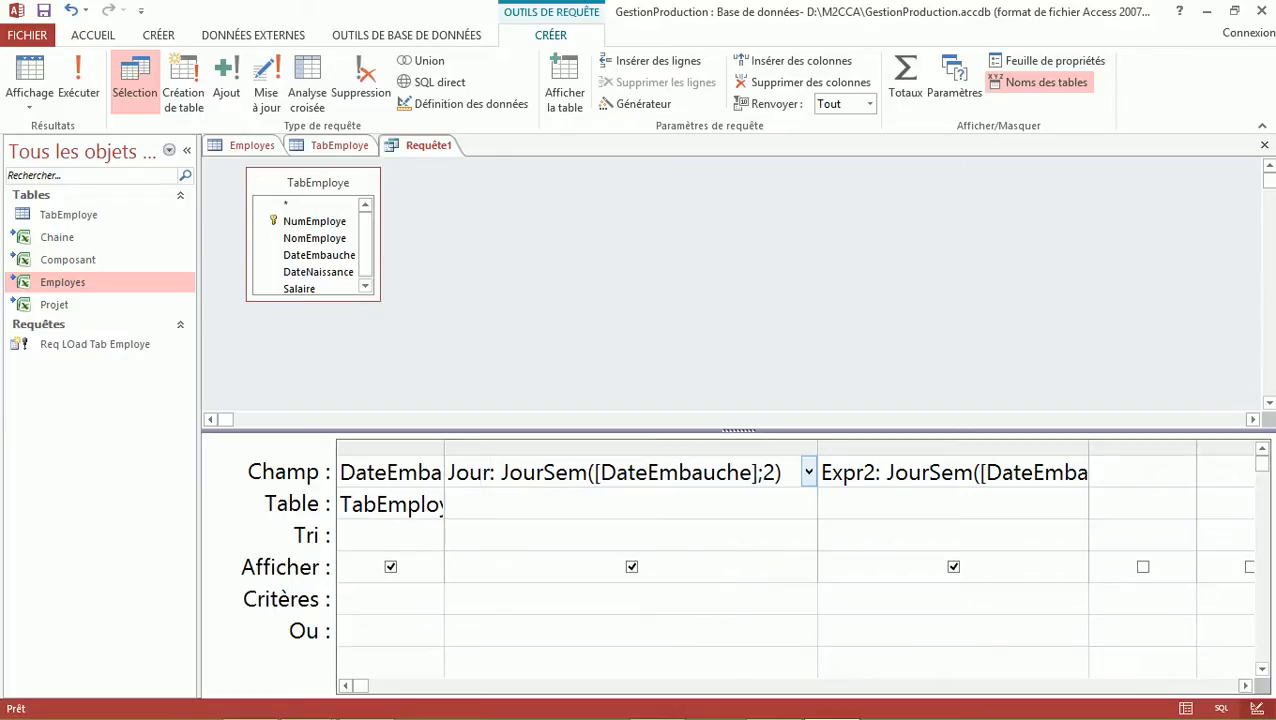
pyautogui.write('Lundi')
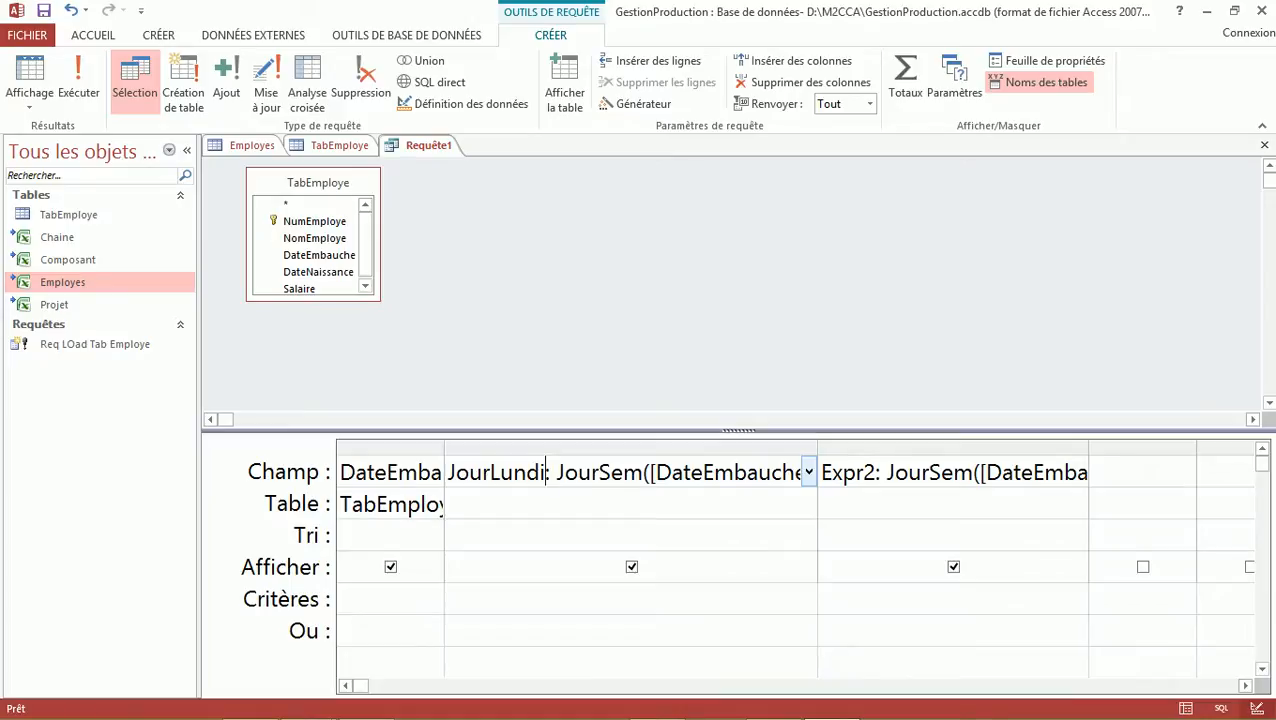
pyautogui.moveTo(873, 472); pyautogui.dragTo(820, 472)
pyautogui.write('Jou')
pyautogui.write('rDim')
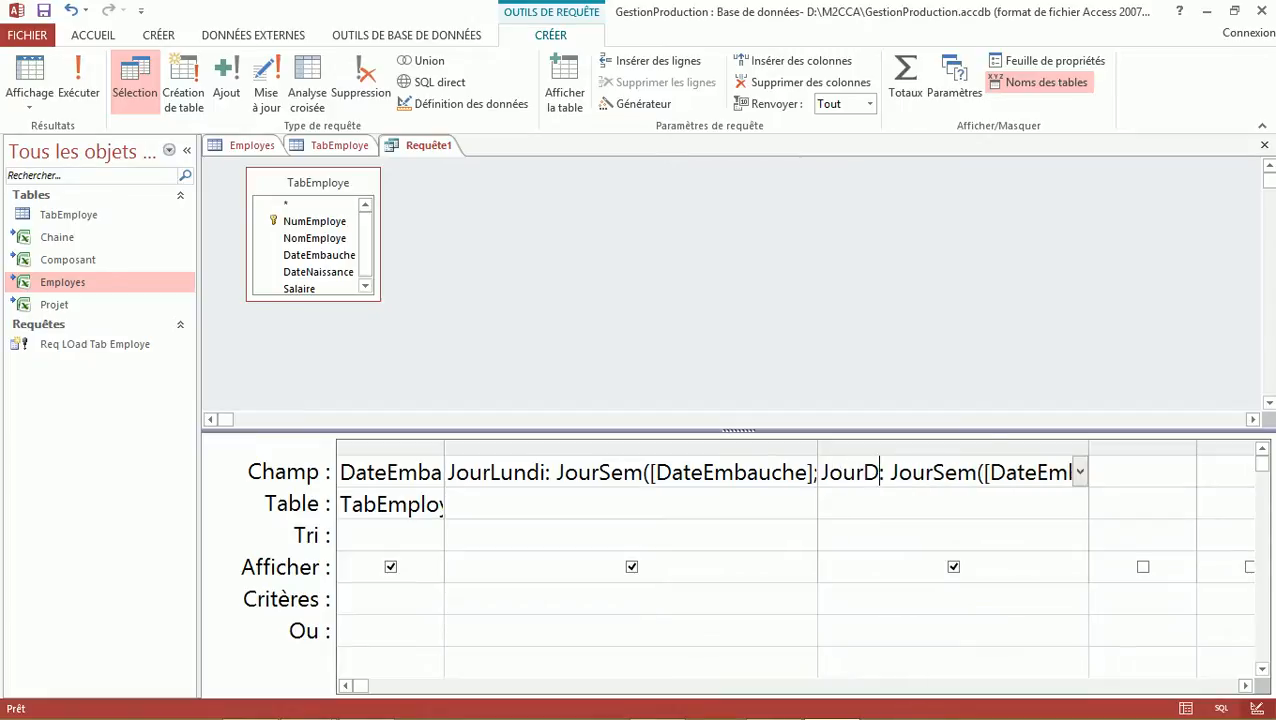
pyautogui.click(631, 504)
pyautogui.click(28, 72)
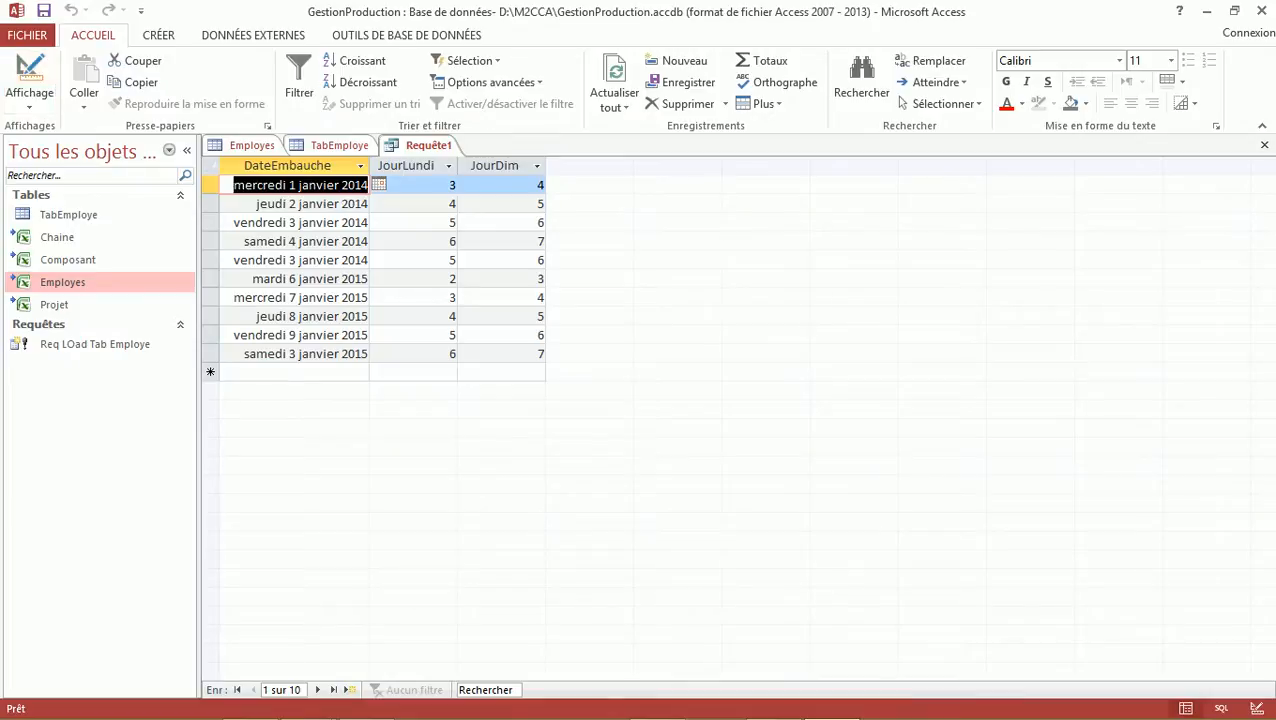
# Open the TabEmploye table in design view.
pyautogui.click(338, 146)
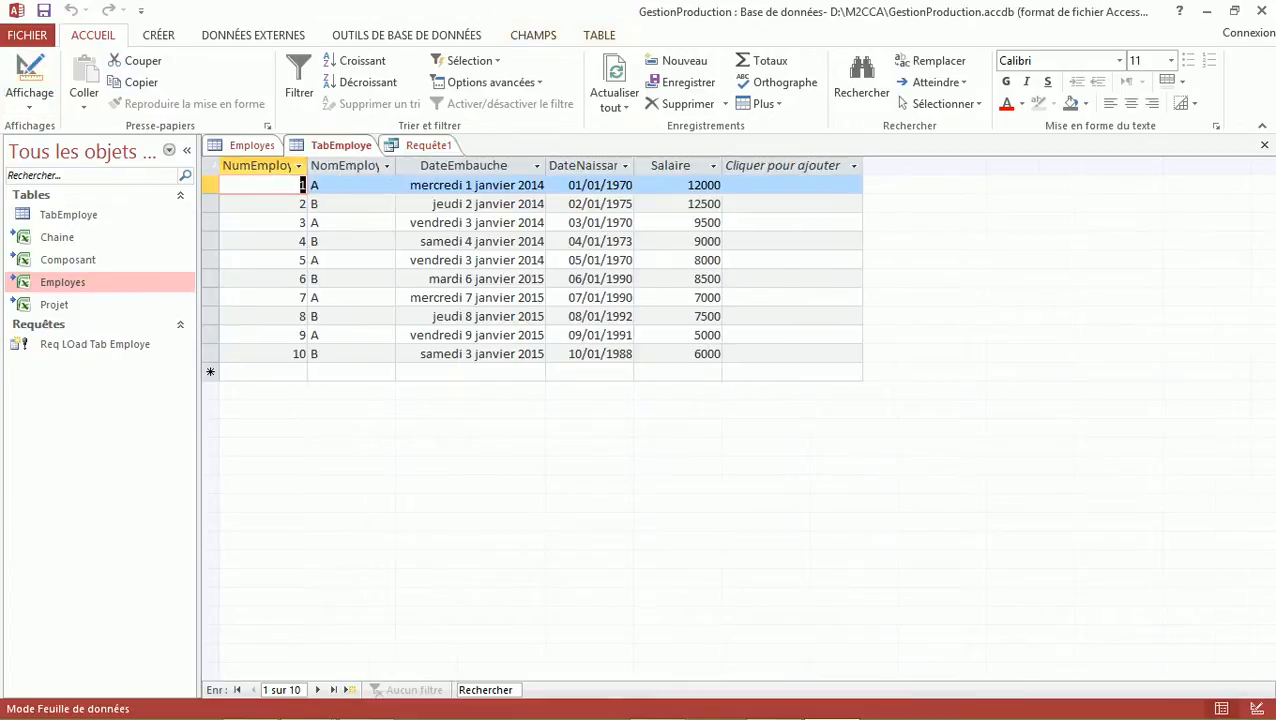
pyautogui.click(29, 70)
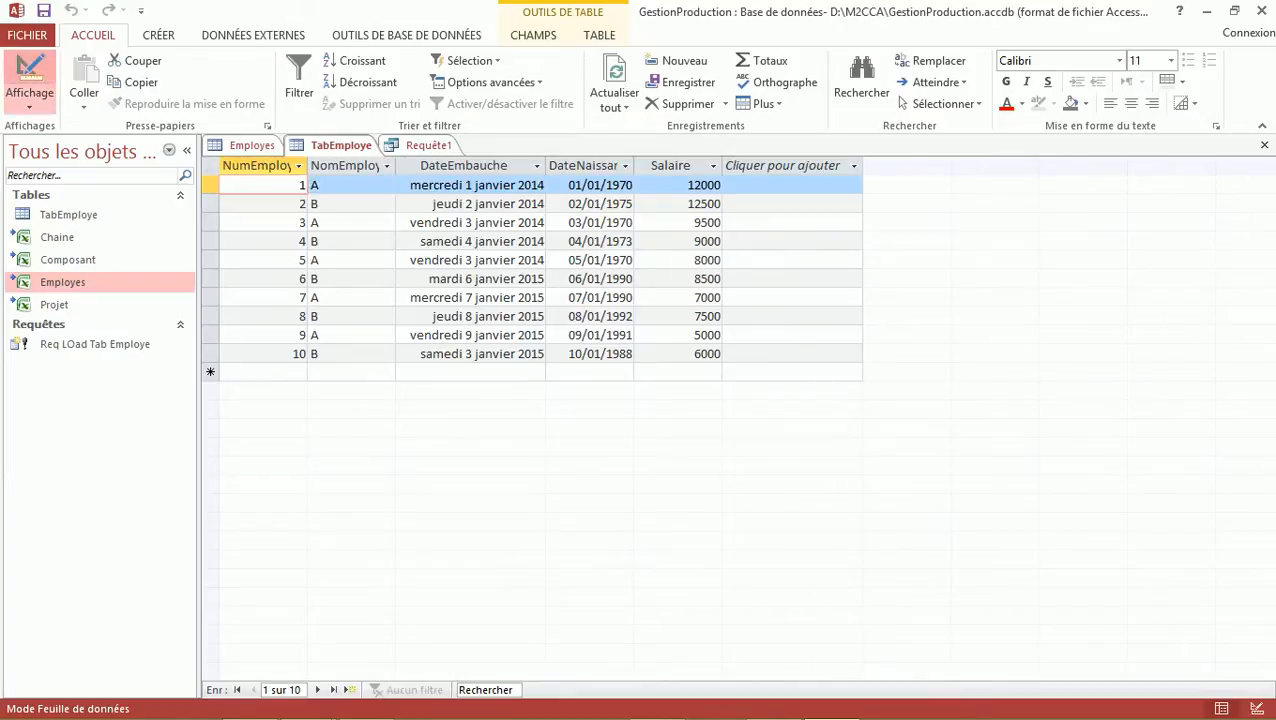
pyautogui.click(591, 432)
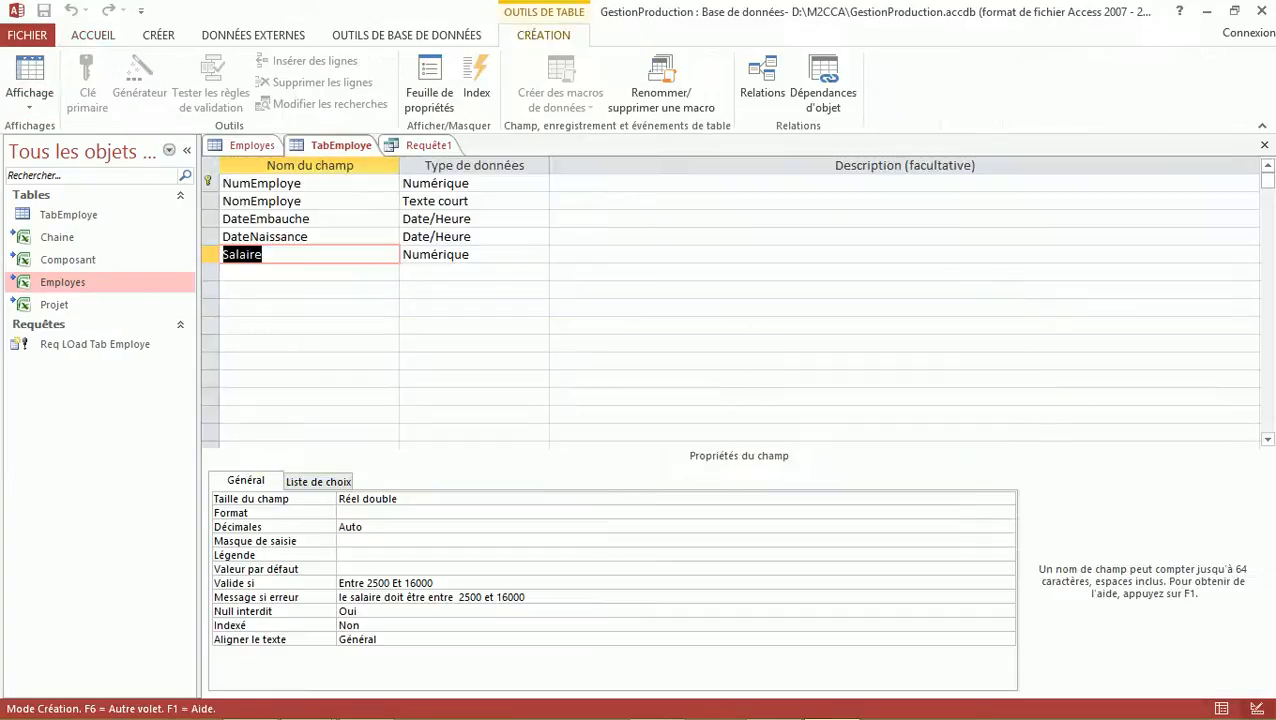
# Close the Requête1 query without saving it.
pyautogui.click(428, 146)
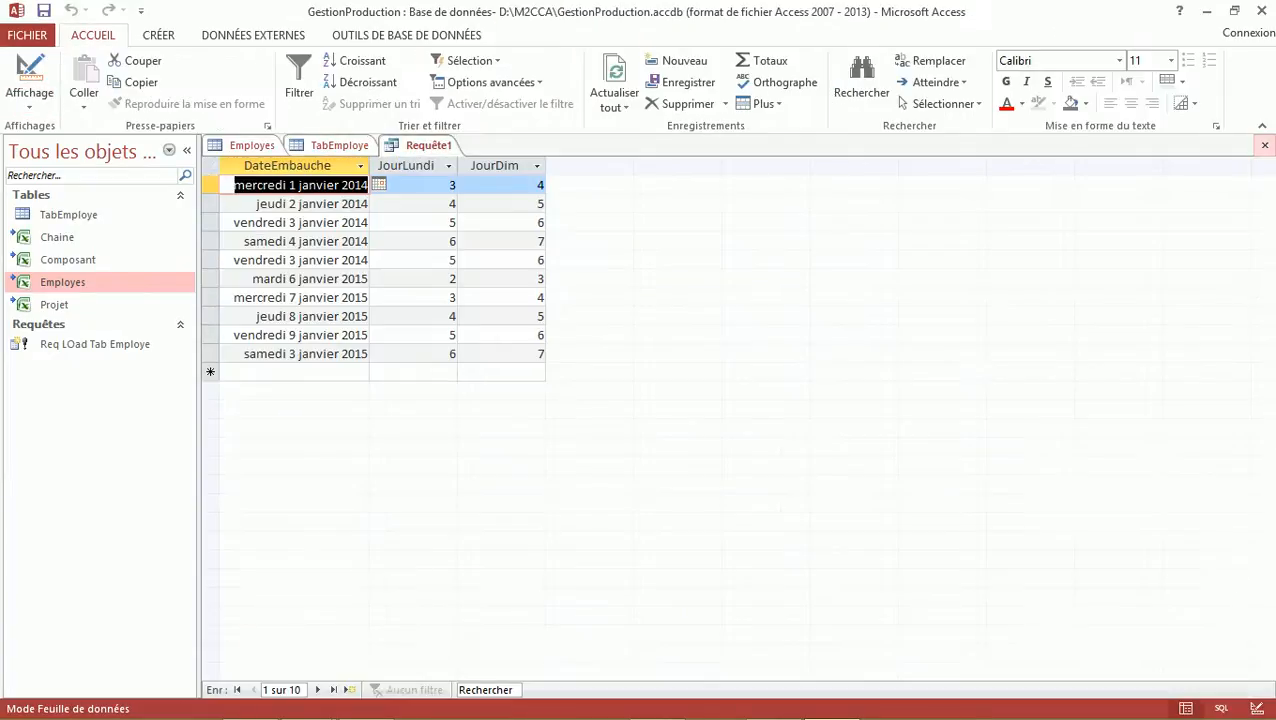
pyautogui.click(1264, 145)
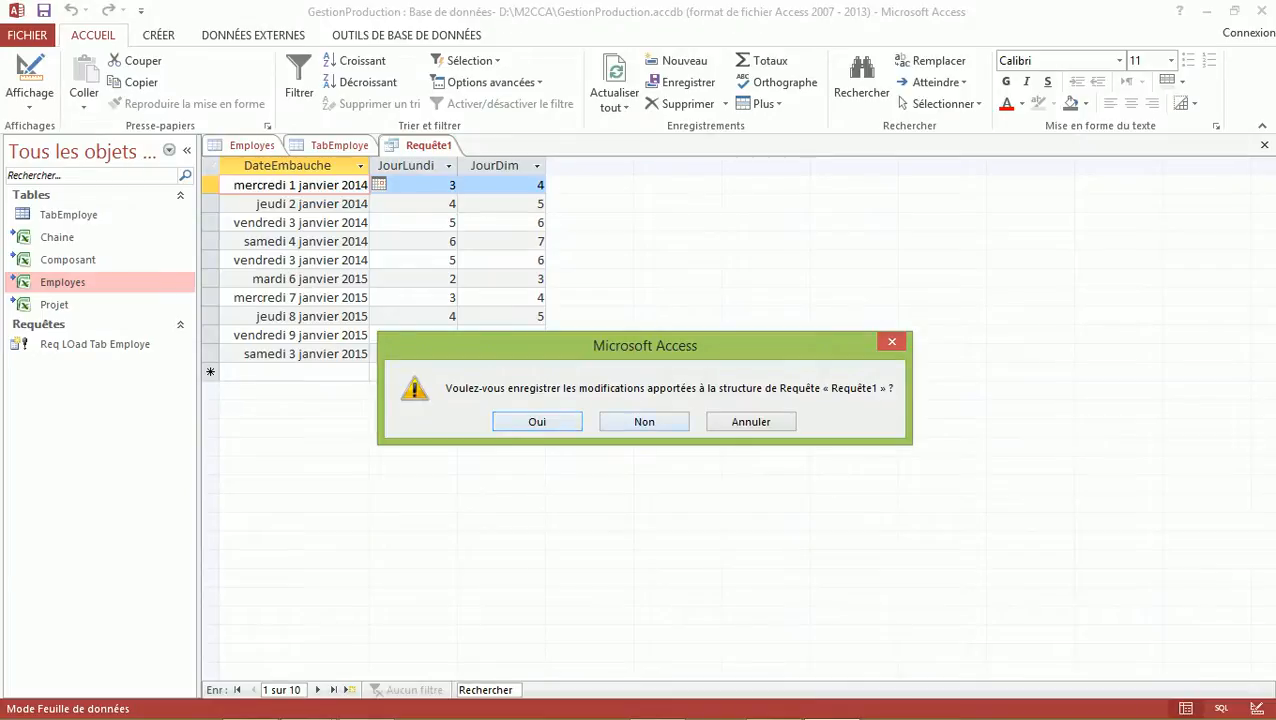
pyautogui.click(537, 422)
pyautogui.click(721, 292)
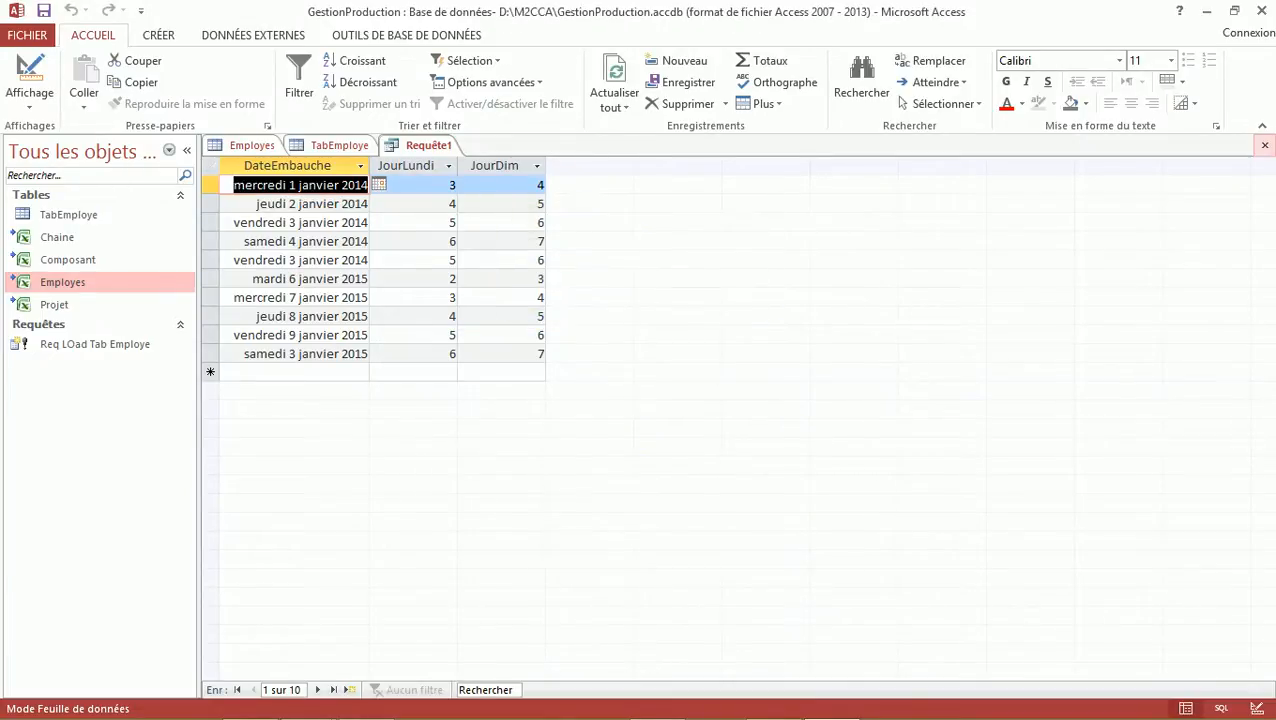
pyautogui.click(1264, 145)
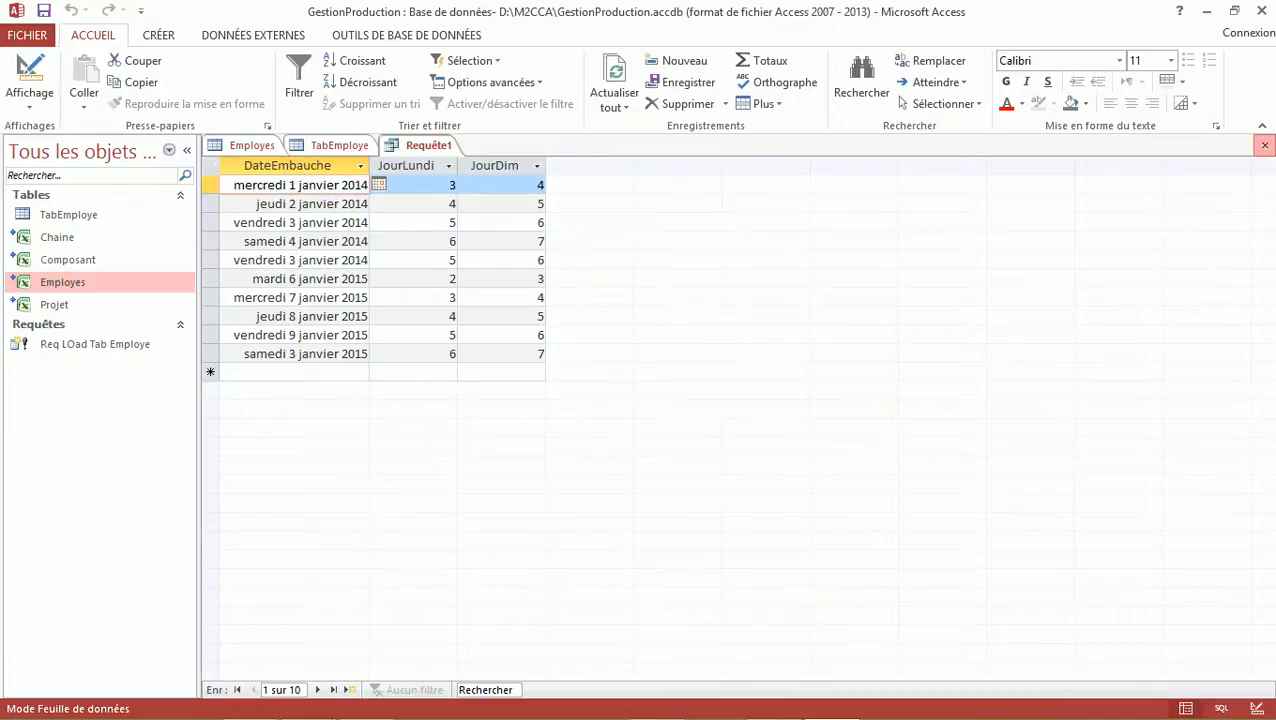
pyautogui.click(641, 421)
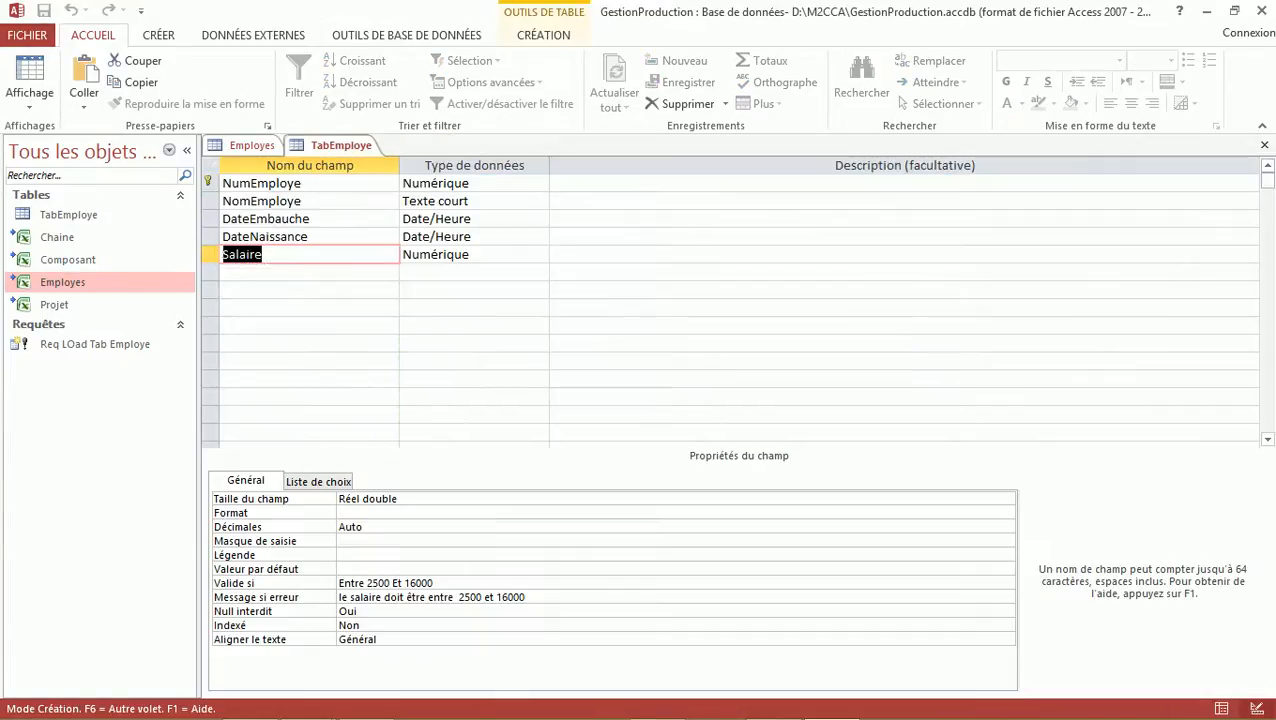
# Change the DateEmbauche field's validation rule to Mois([dateEmbauche])=1 Et JourSem([DateEmbauche];2)<>7.
pyautogui.click(312, 219)
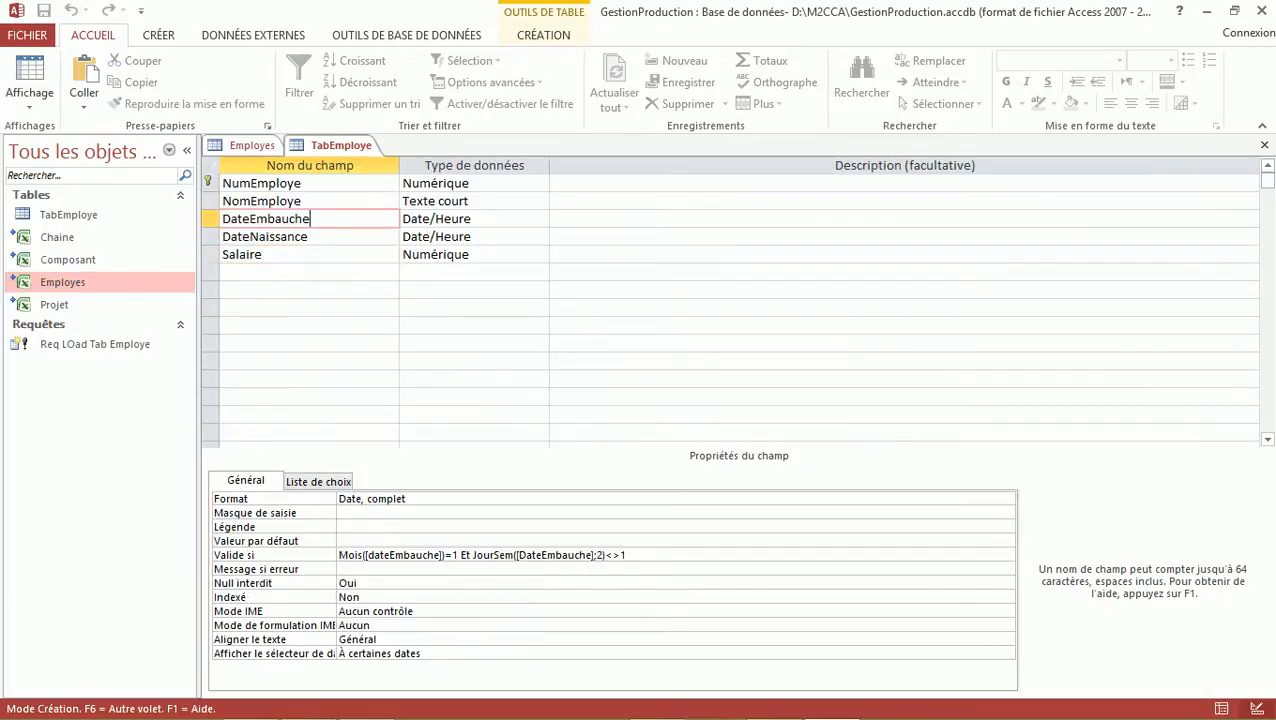
pyautogui.click(627, 555)
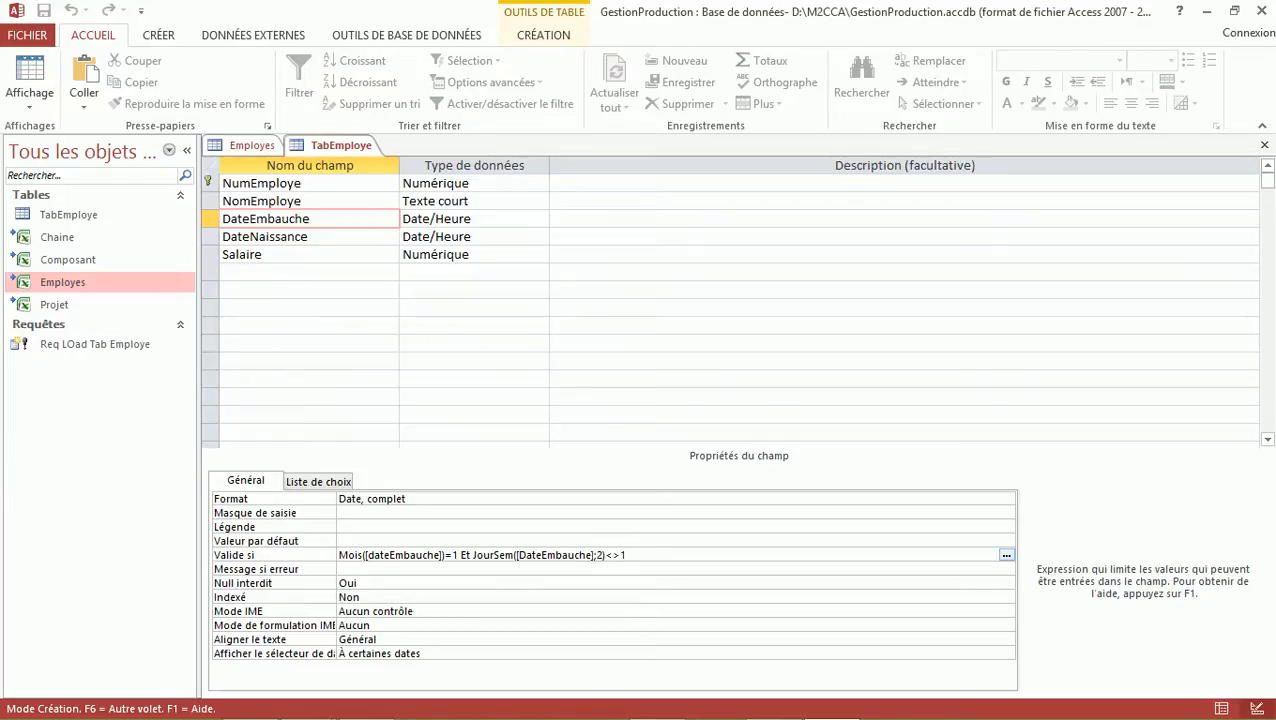
pyautogui.press('super+plus')
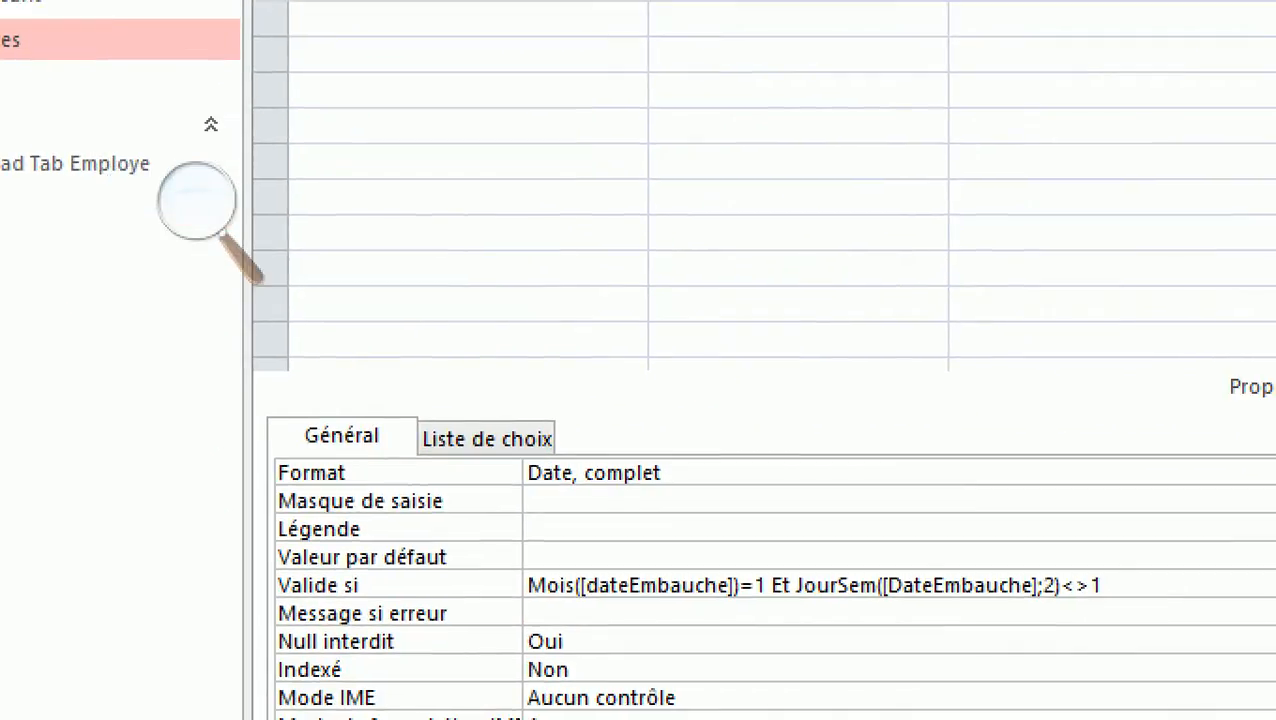
pyautogui.hotkey('shift', 'Left')
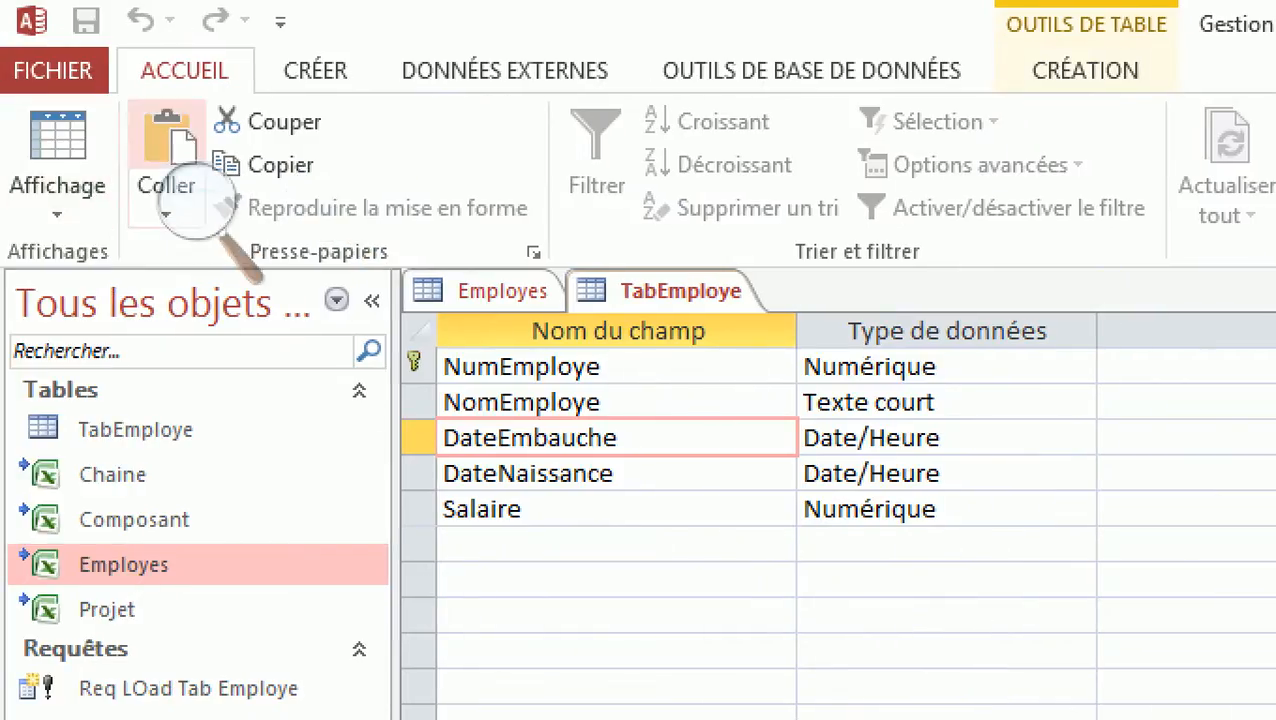
pyautogui.click(57, 140)
pyautogui.click(57, 140)
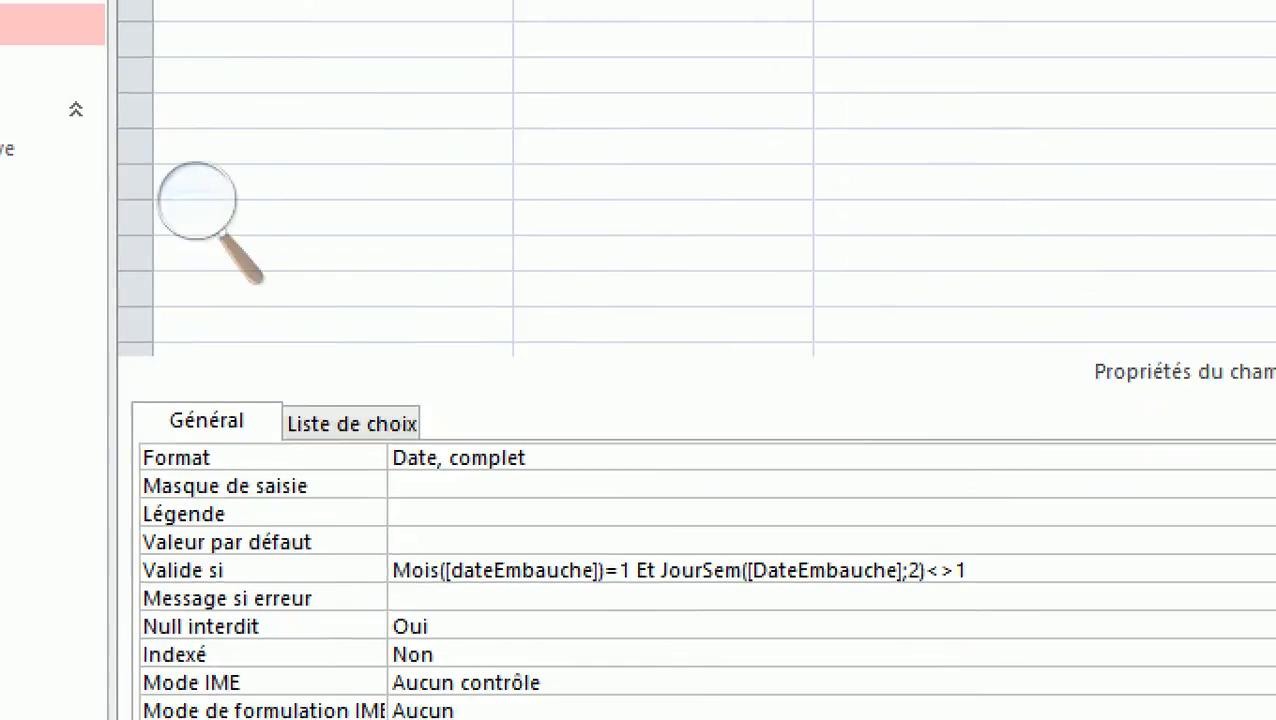
pyautogui.press('Down')
pyautogui.press('F2')
pyautogui.press('BackSpace')
pyautogui.write('7')
pyautogui.press('Up')
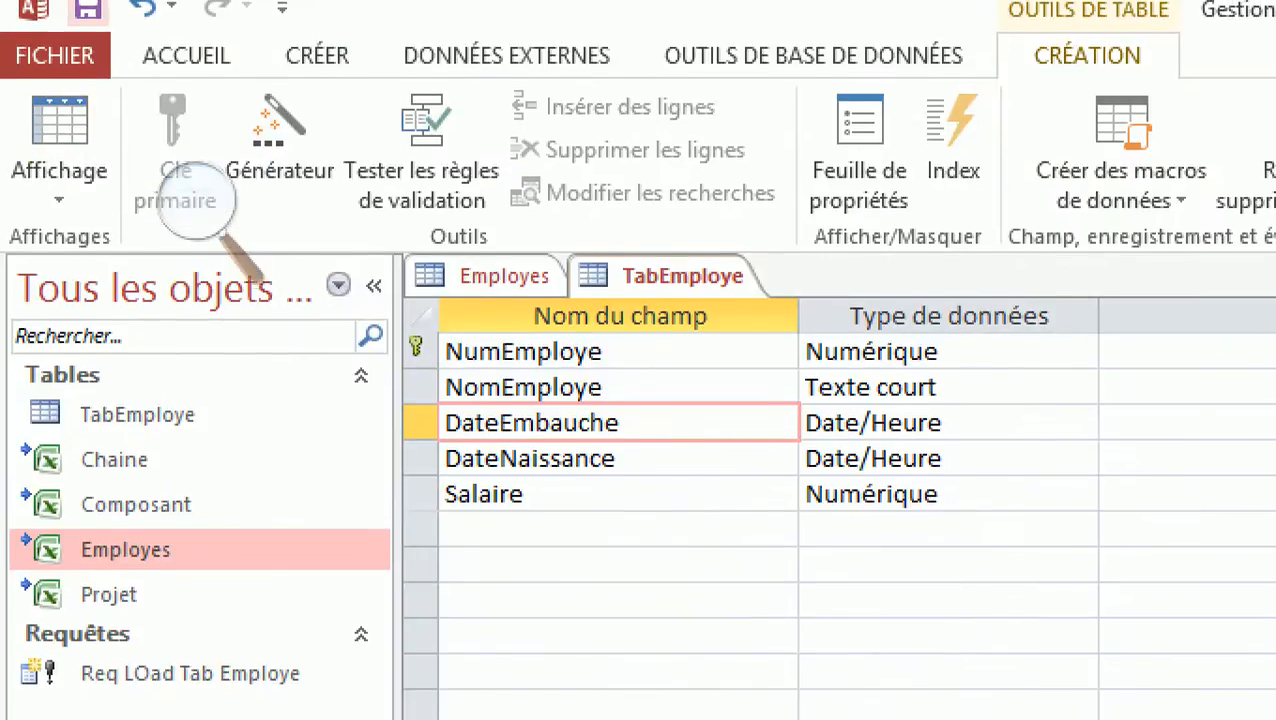
# Save the table design, testing existing data against the new rules, and display TabEmploye in datasheet view.
pyautogui.click(88, 8)
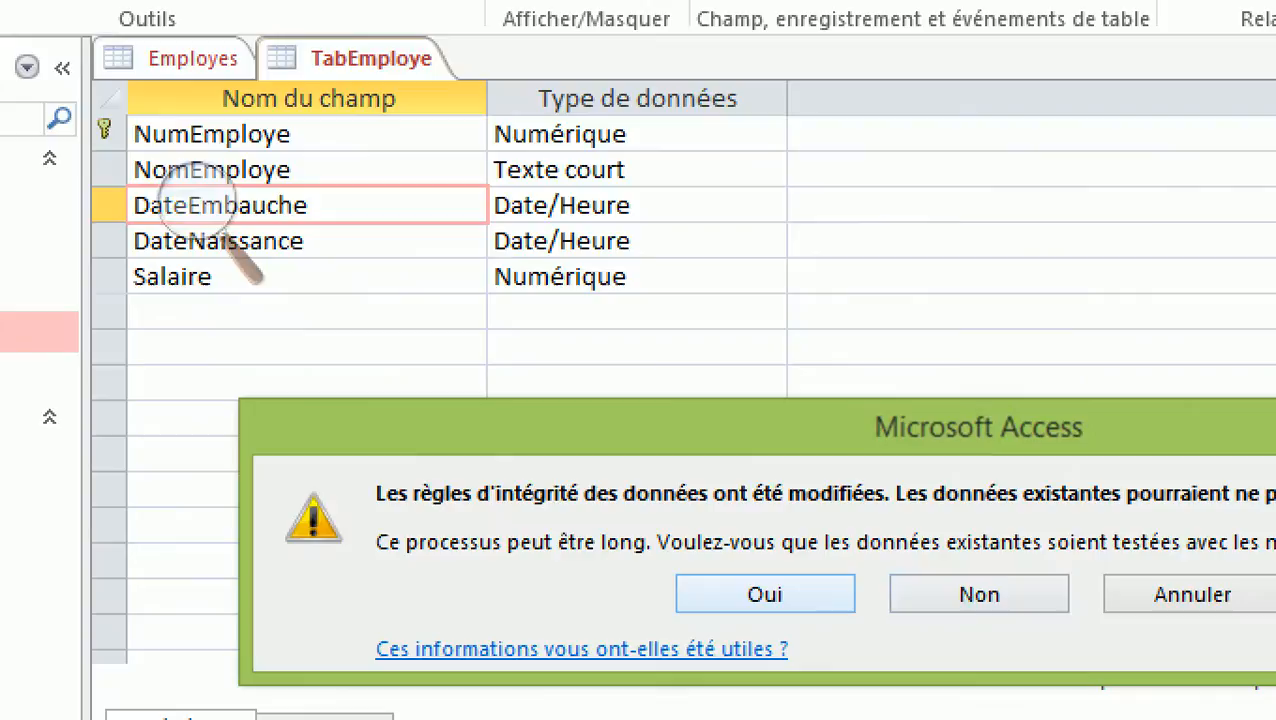
pyautogui.press('Return')
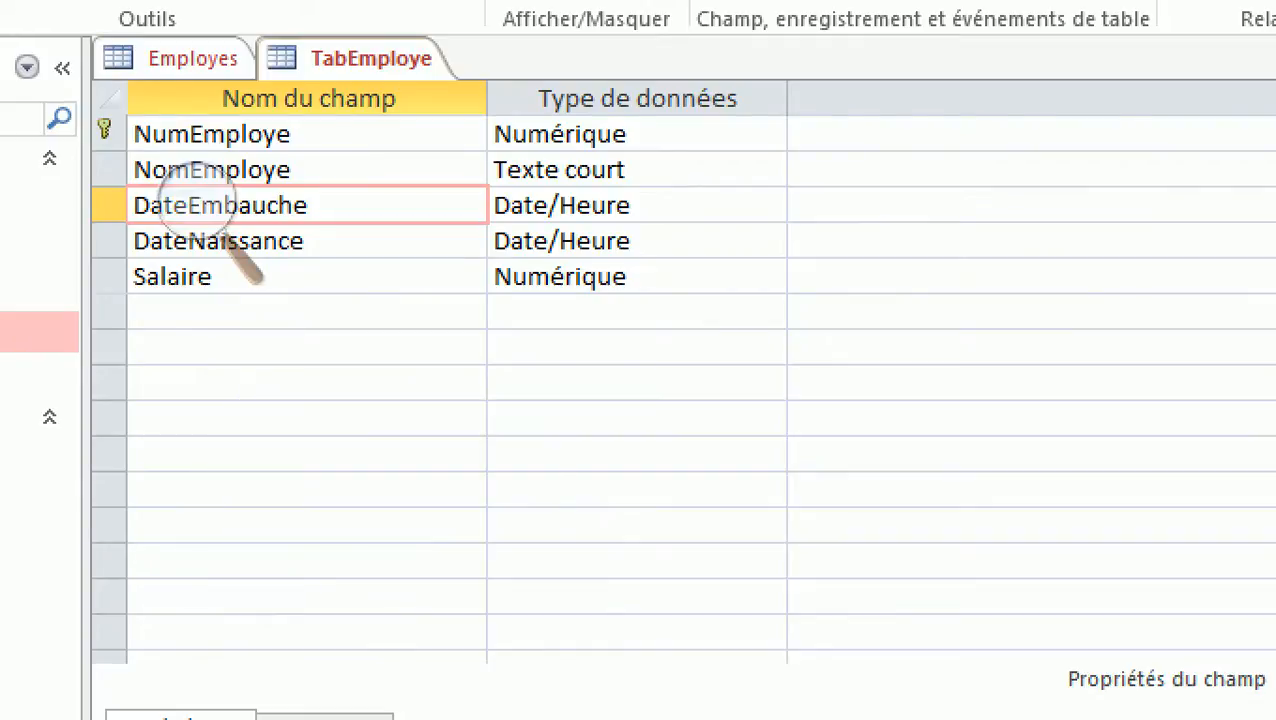
pyautogui.click(60, 136)
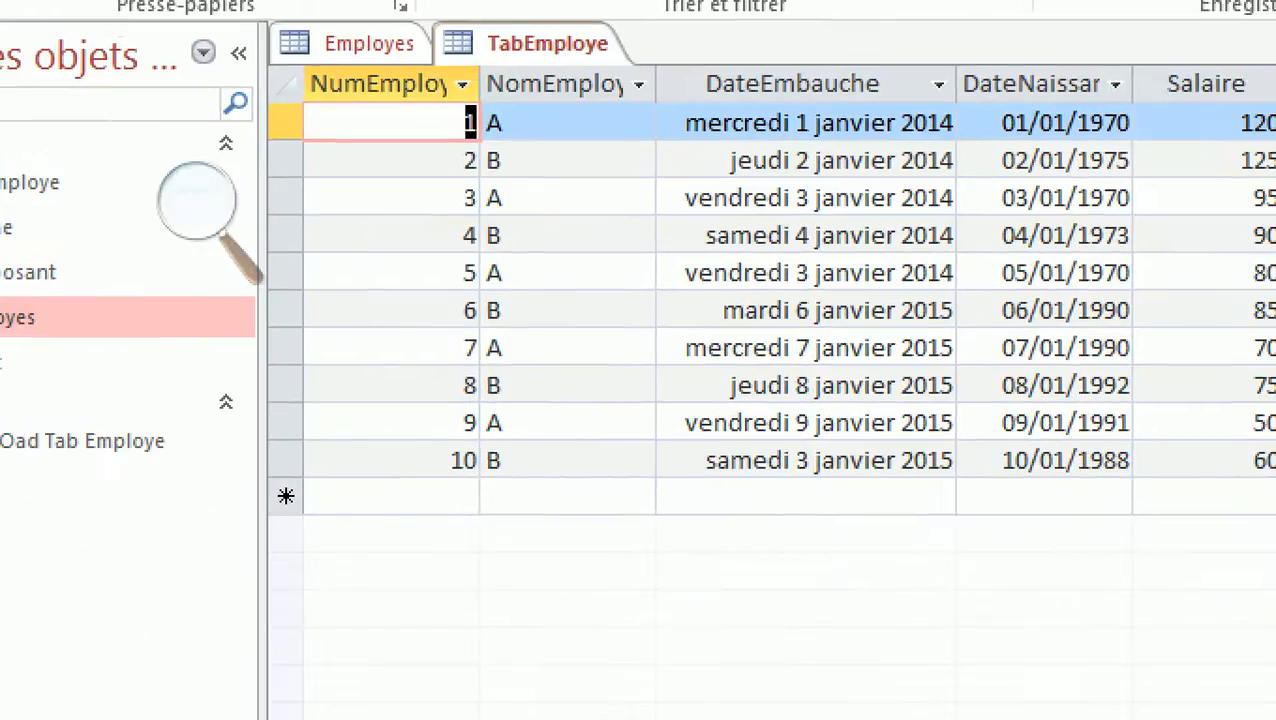
# Start a new TabEmploye record with NumEmploye 11 and NomEmploye X.
pyautogui.click(400, 496)
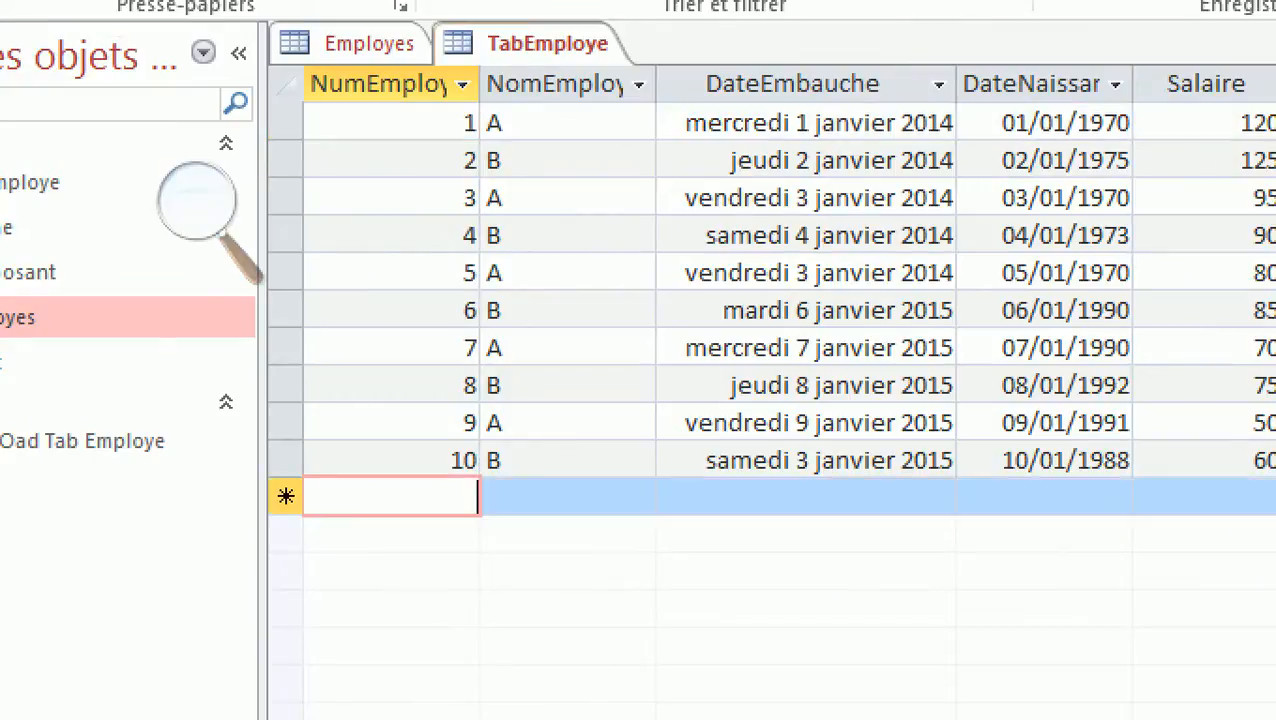
pyautogui.write('11')
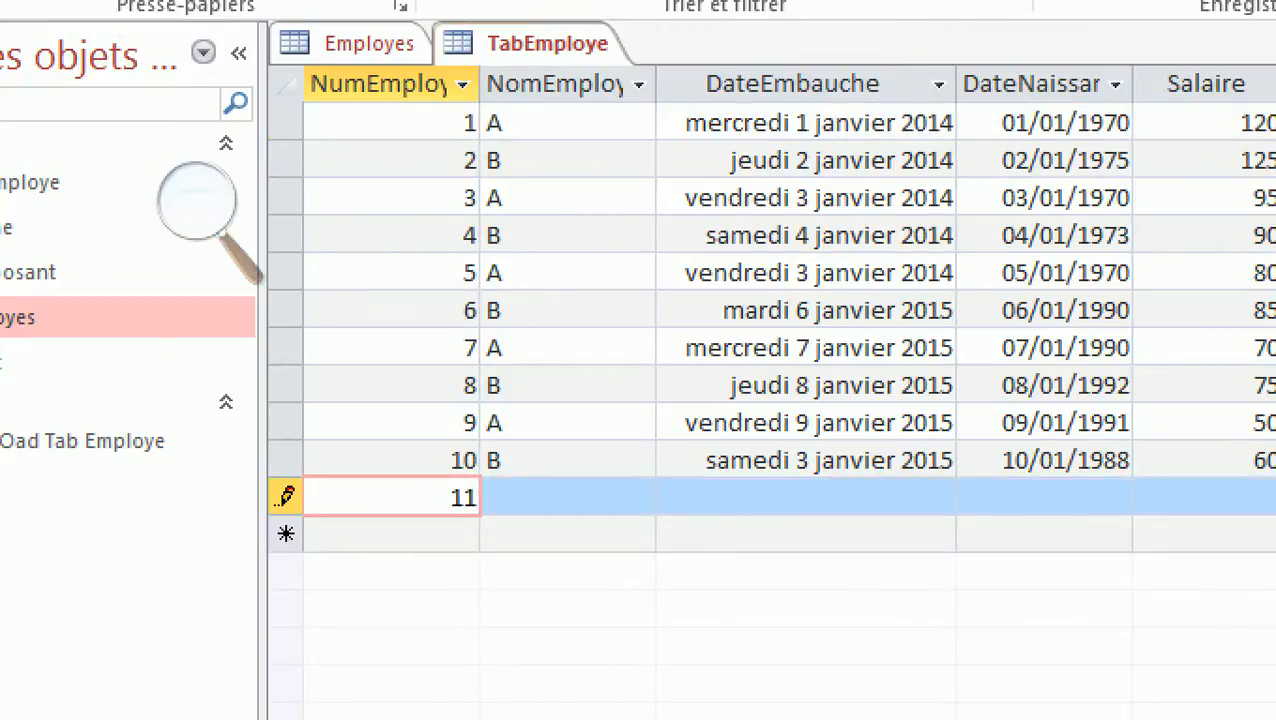
pyautogui.press('Tab')
pyautogui.write('X')
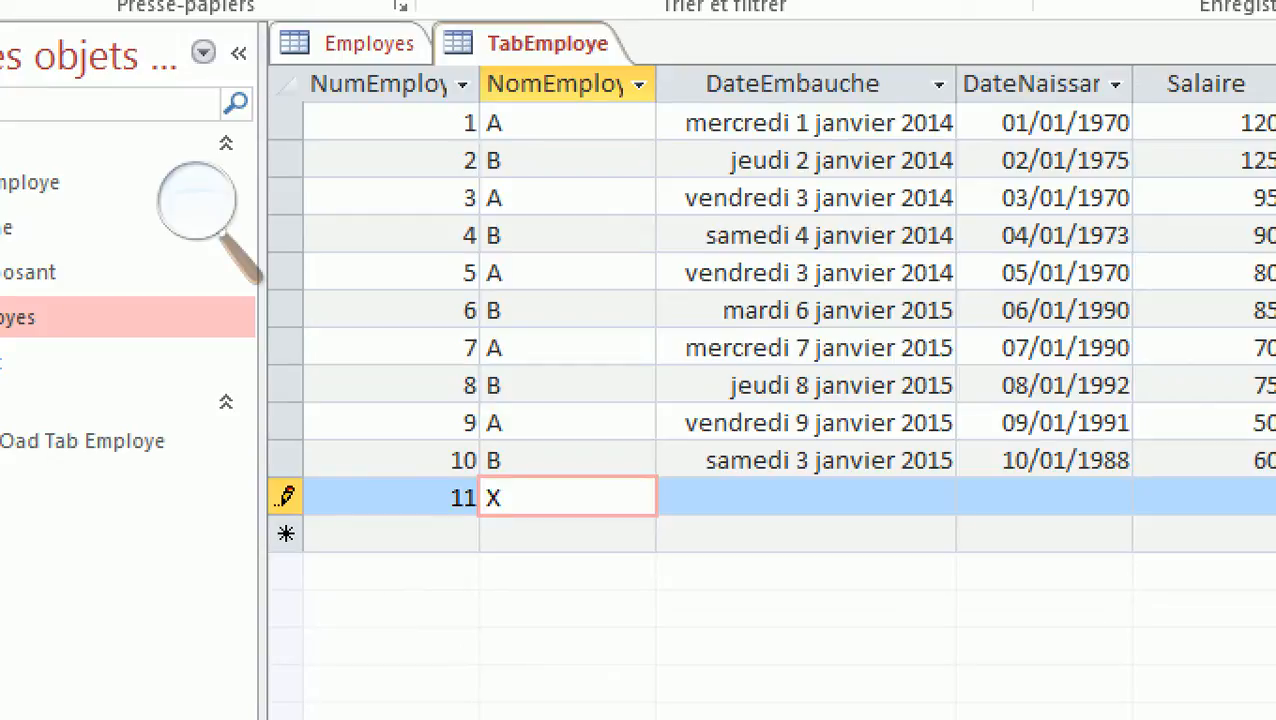
pyautogui.press('Tab')
# Try to enter the Sunday date 18/01/2015 as the new record's DateEmbauche.
pyautogui.click(975, 495)
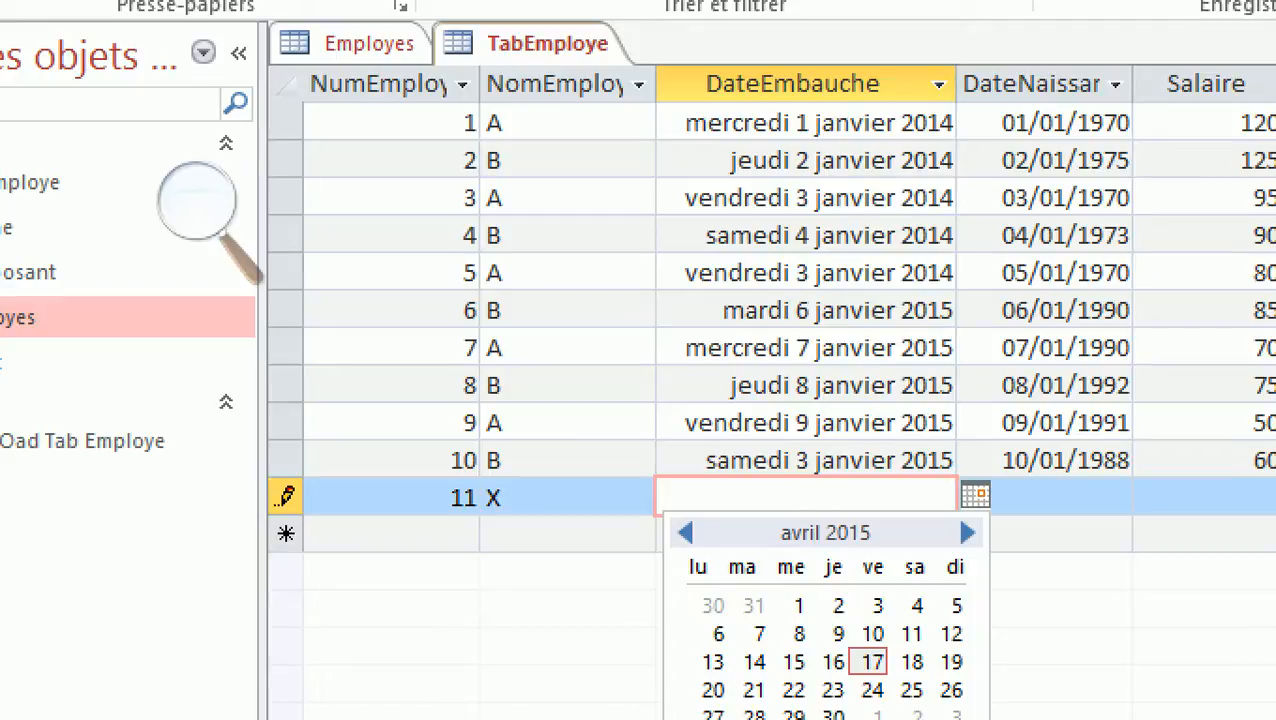
pyautogui.click(685, 533)
pyautogui.click(685, 533)
pyautogui.click(685, 533)
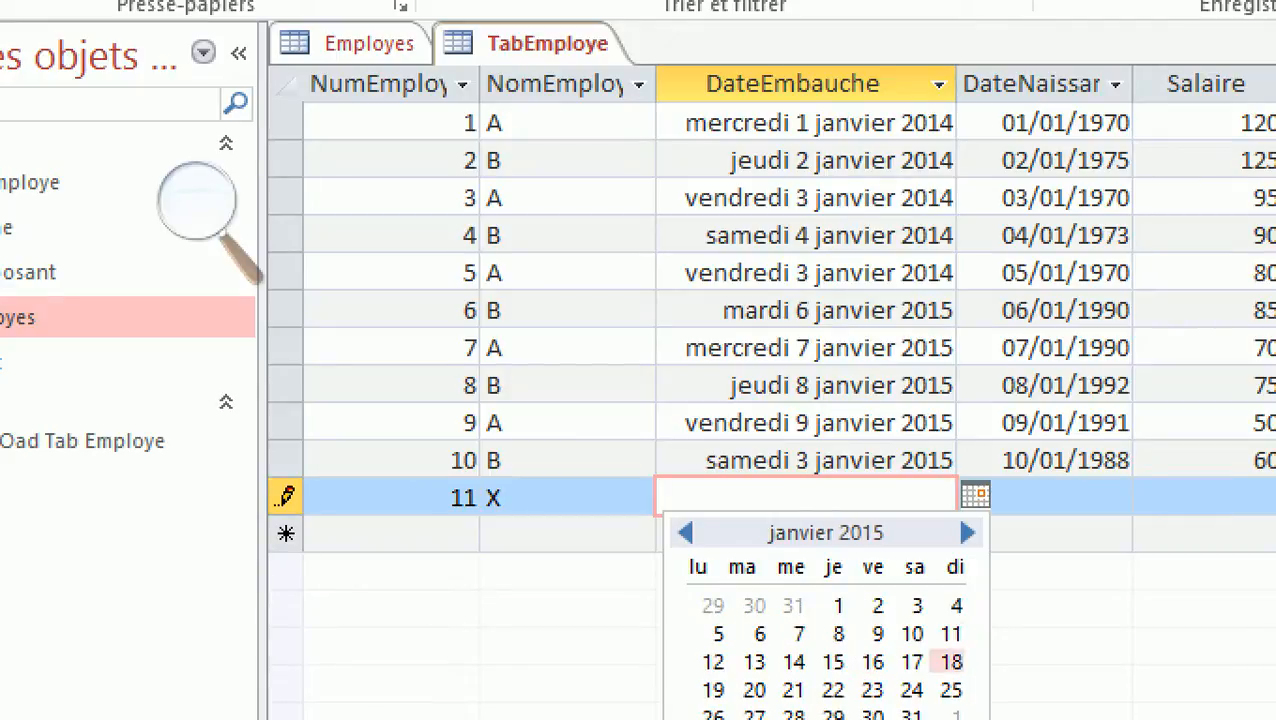
pyautogui.click(952, 662)
pyautogui.press('Return')
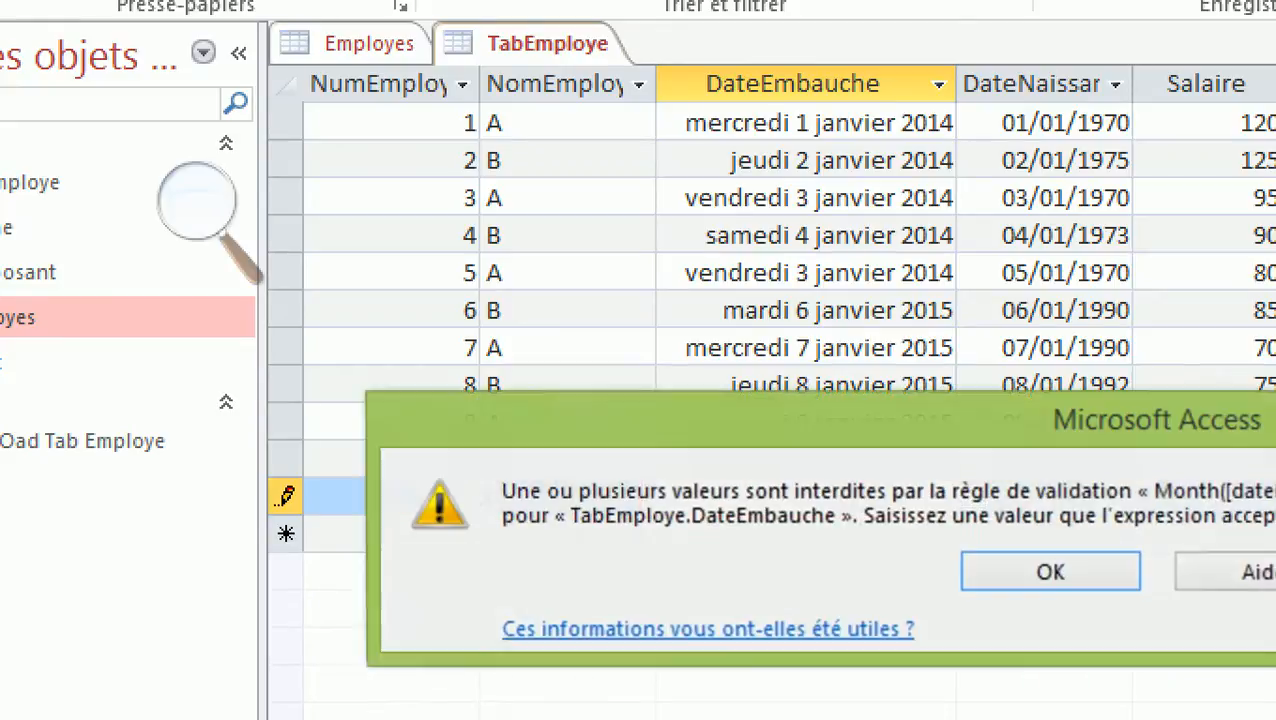
pyautogui.press('Return')
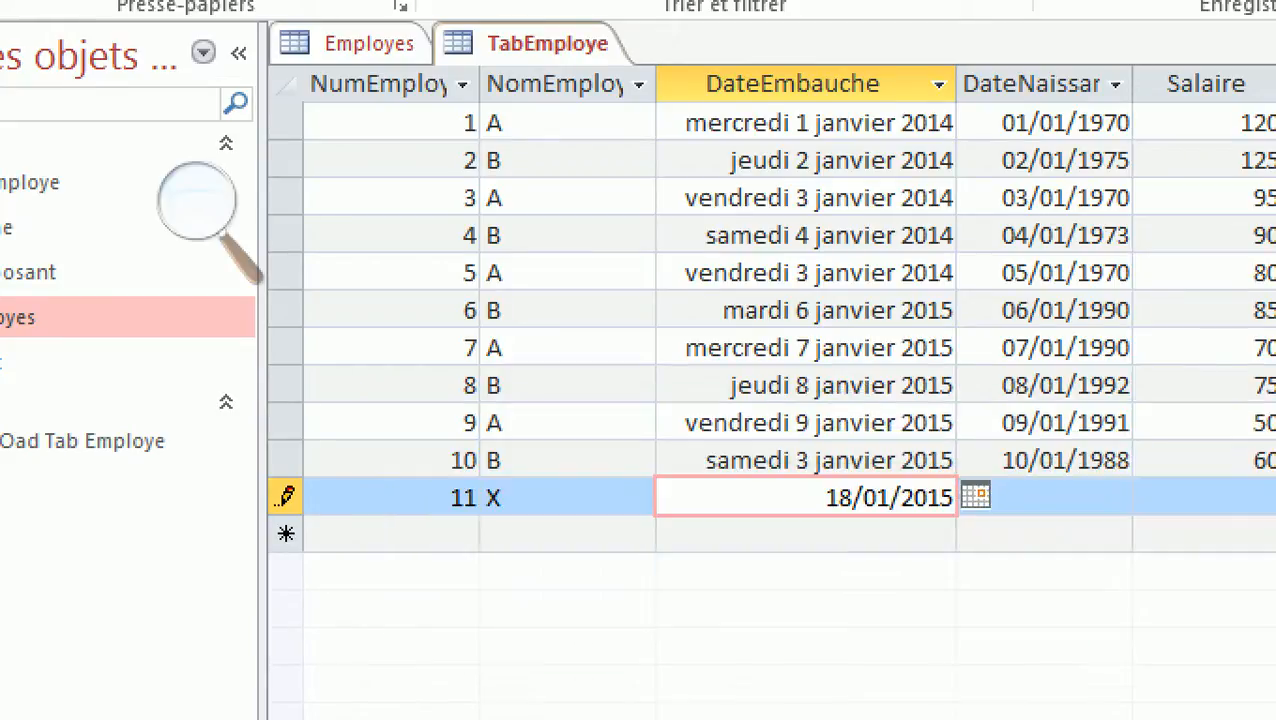
pyautogui.press('Return')
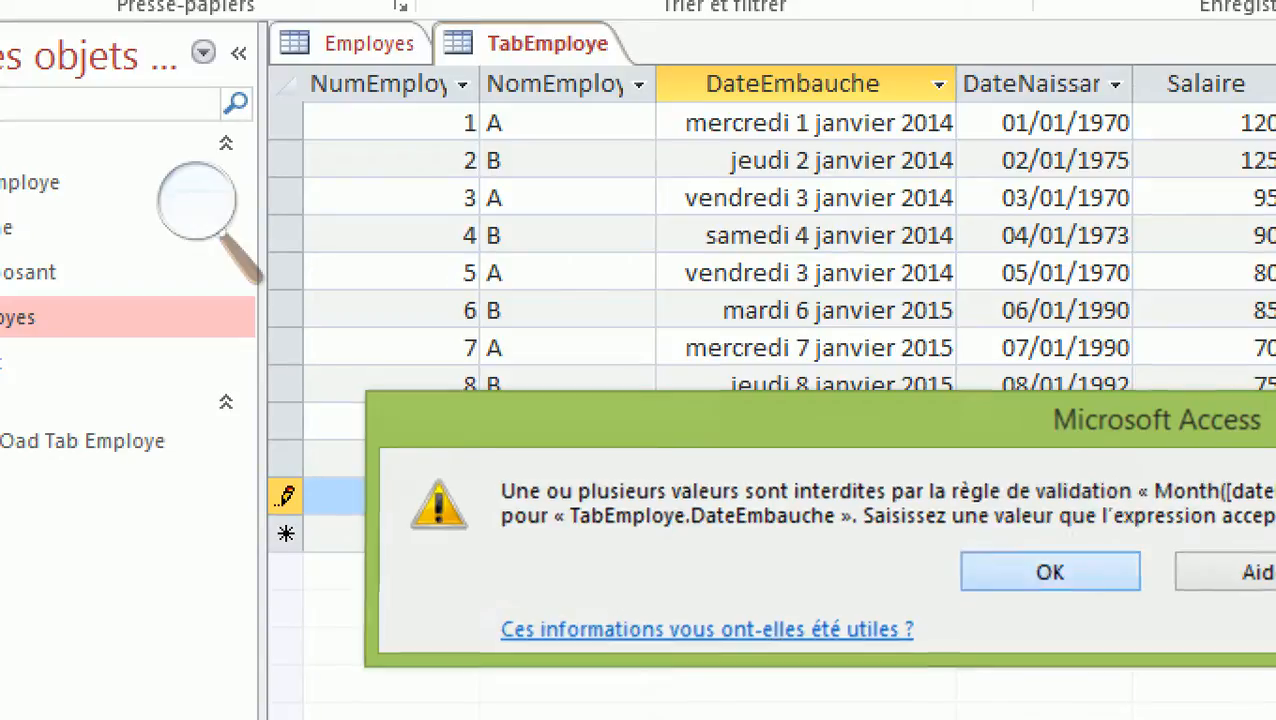
pyautogui.press('Return')
# Try to enter the April date 17/04/2015 as the new record's DateEmbauche.
pyautogui.click(976, 495)
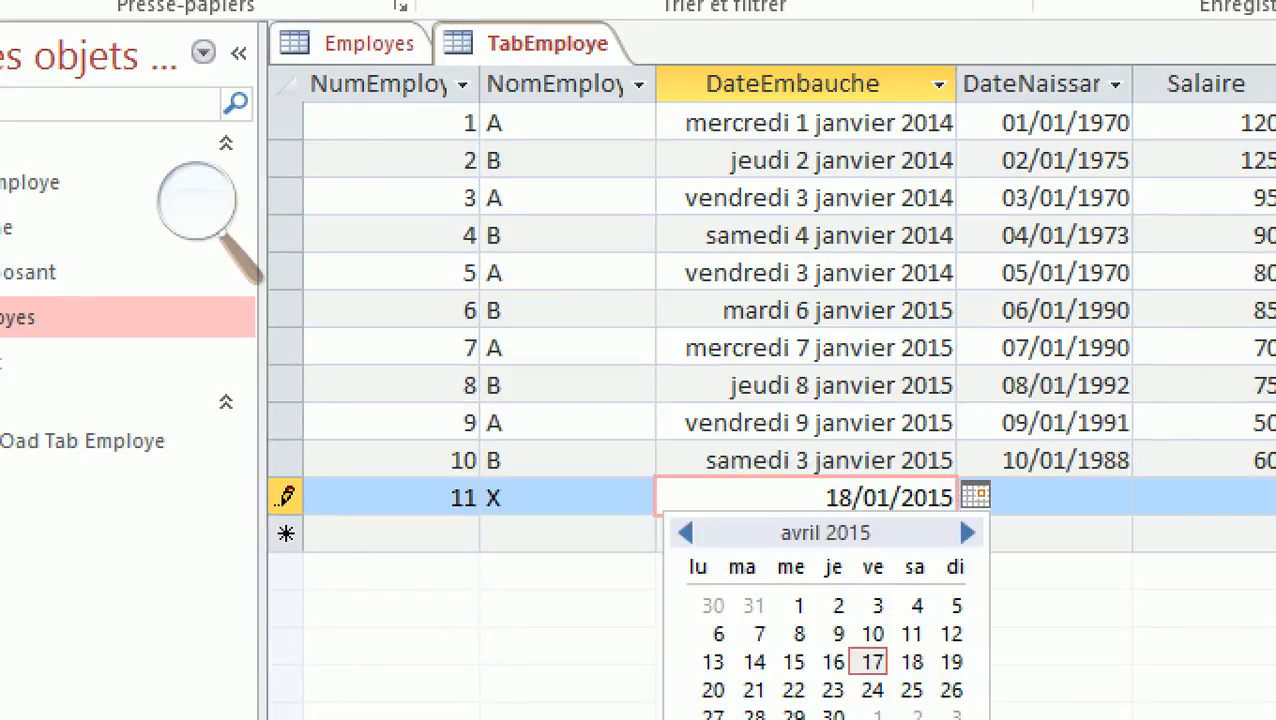
pyautogui.click(872, 660)
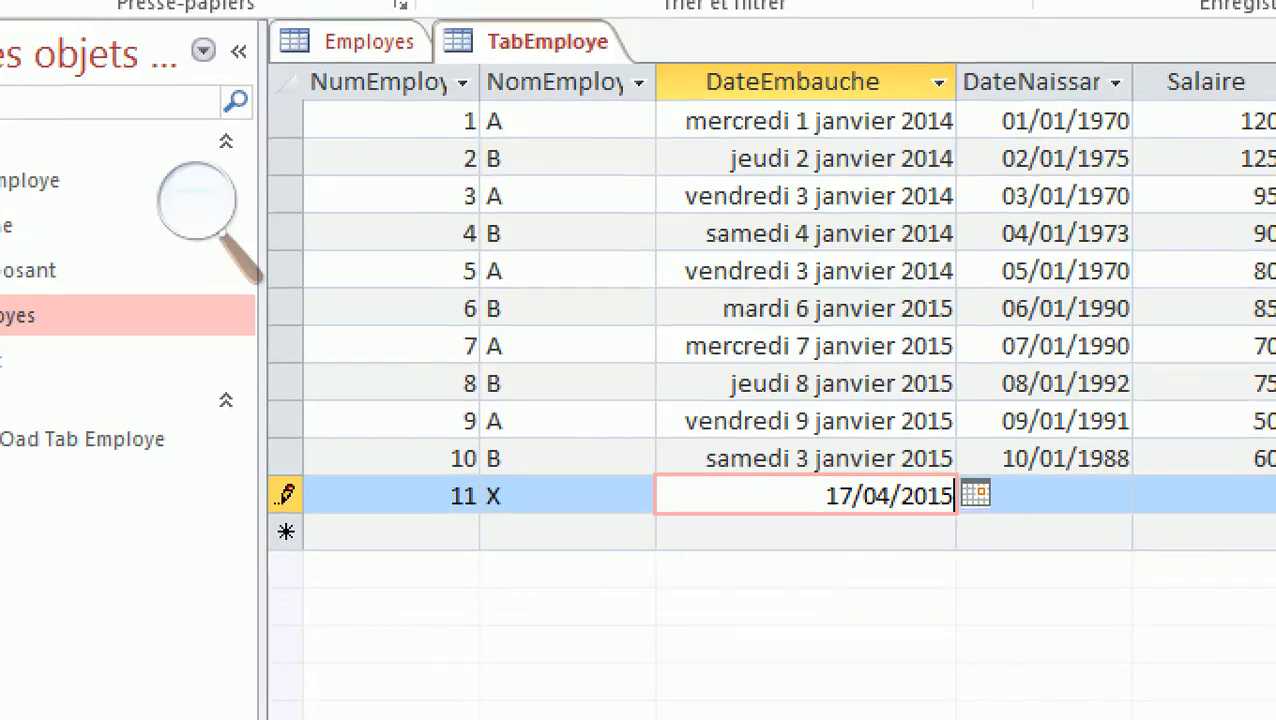
pyautogui.press('Return')
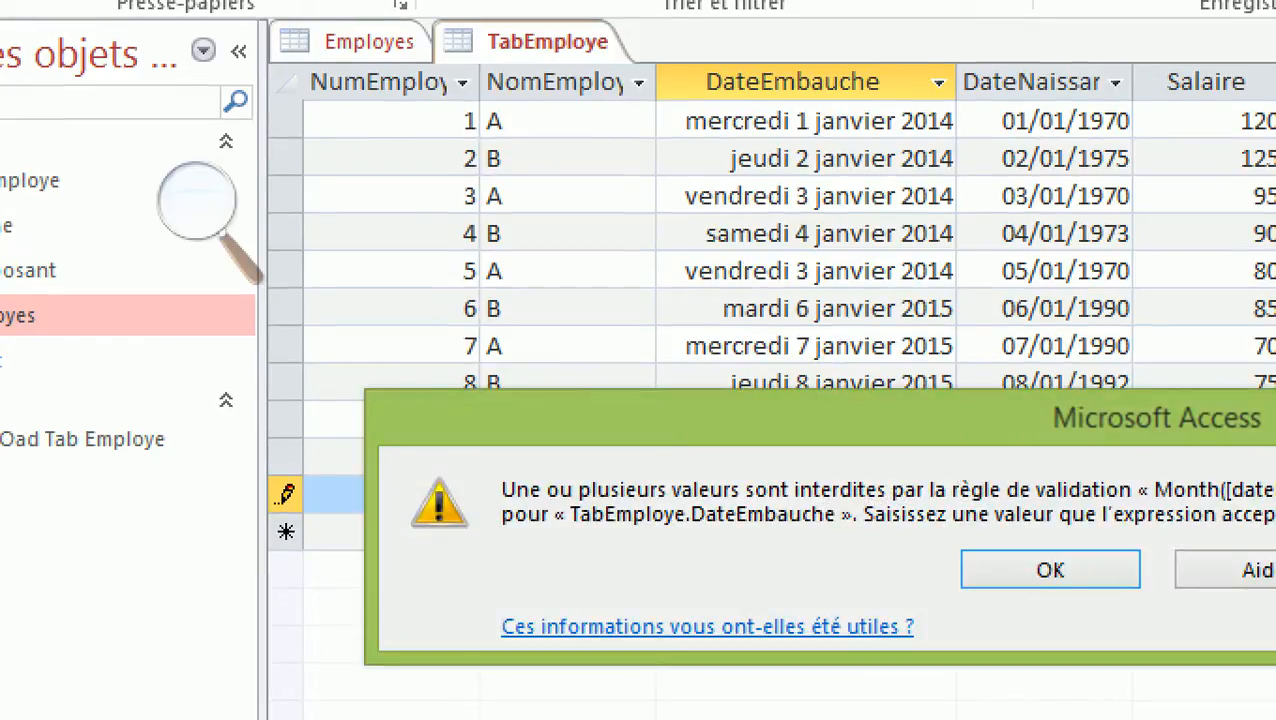
pyautogui.moveTo(1156, 418); pyautogui.dragTo(760, 337)
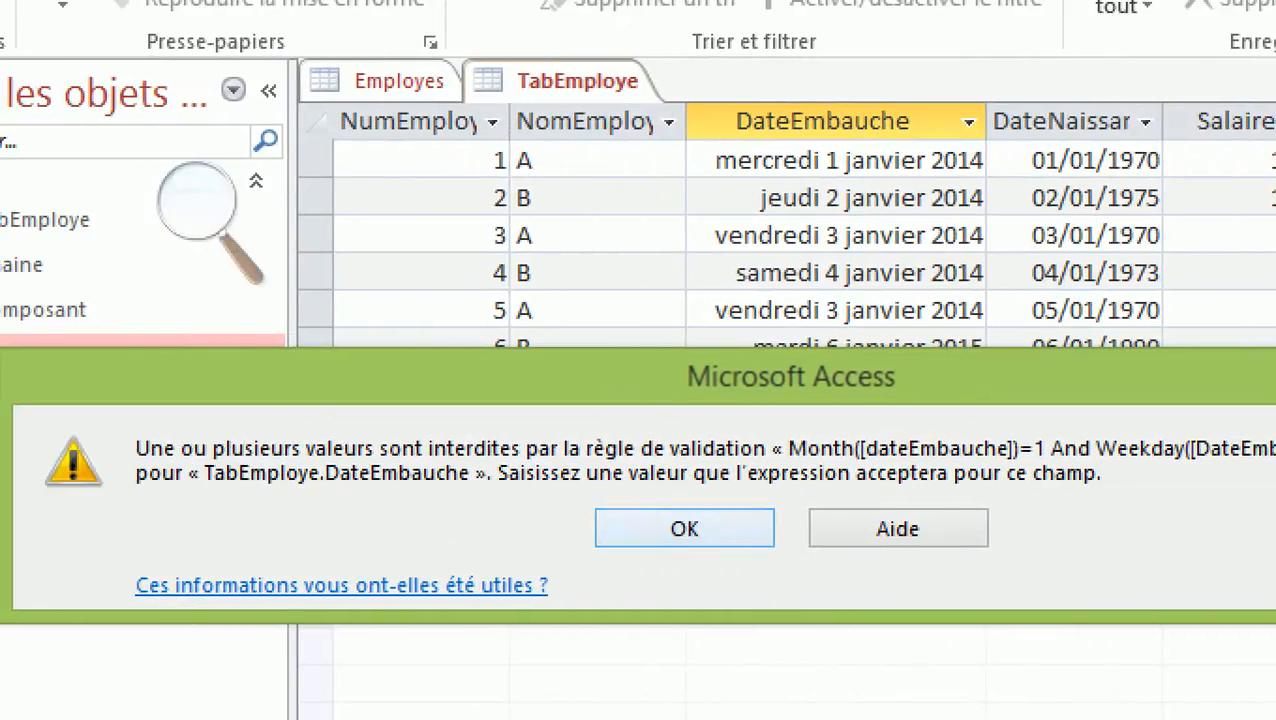
pyautogui.press('Return')
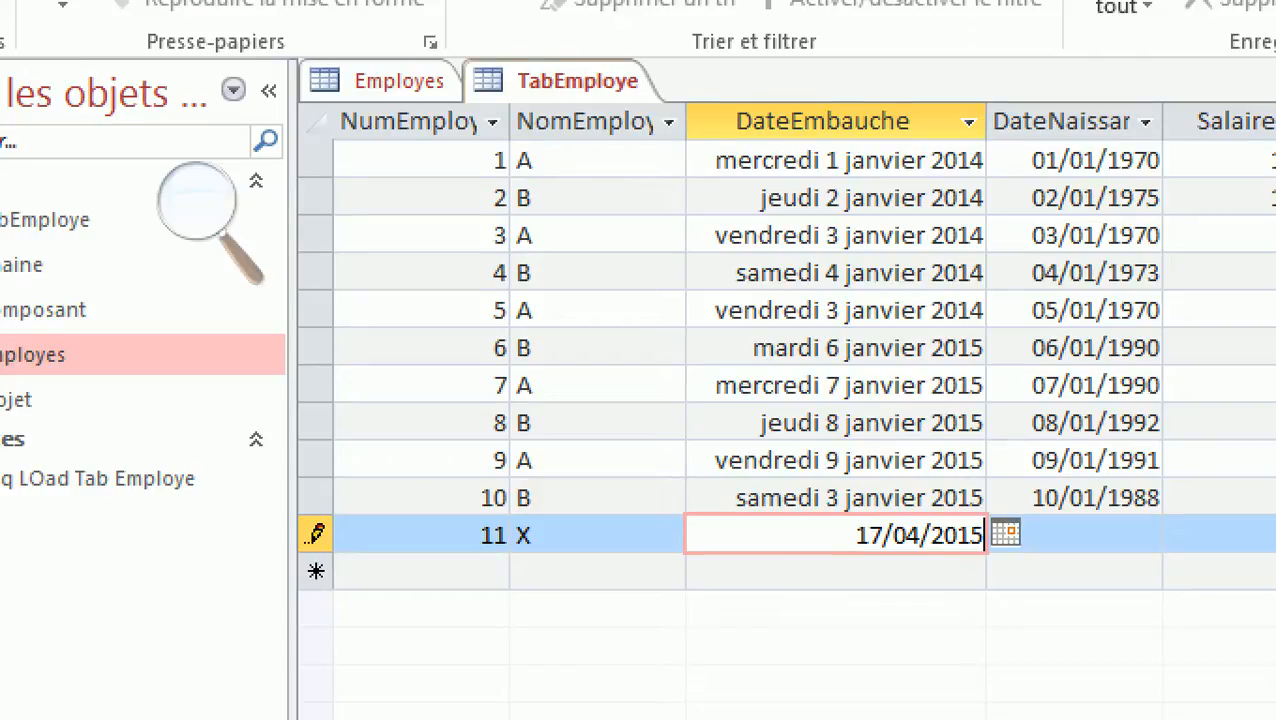
# Set the new record's DateEmbauche to 10/01/2015 using the date picker.
pyautogui.click(1005, 533)
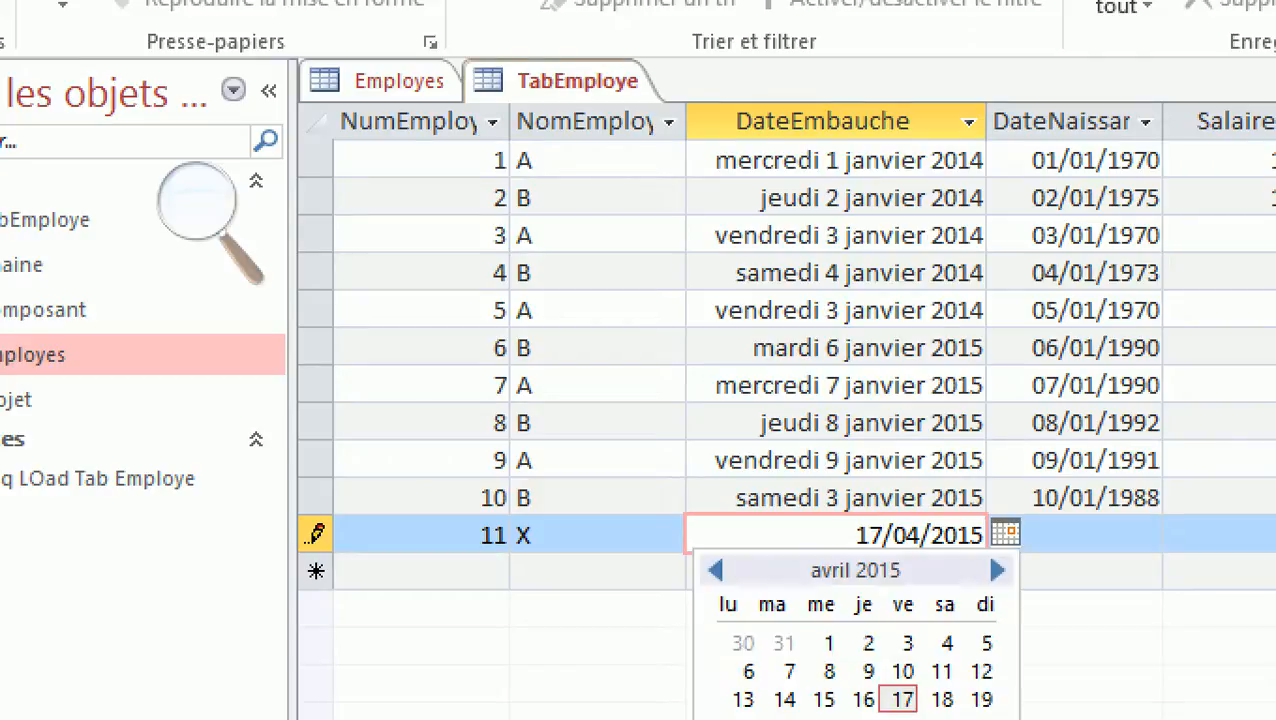
pyautogui.click(715, 570)
pyautogui.click(715, 570)
pyautogui.click(715, 570)
pyautogui.click(715, 570)
pyautogui.click(715, 570)
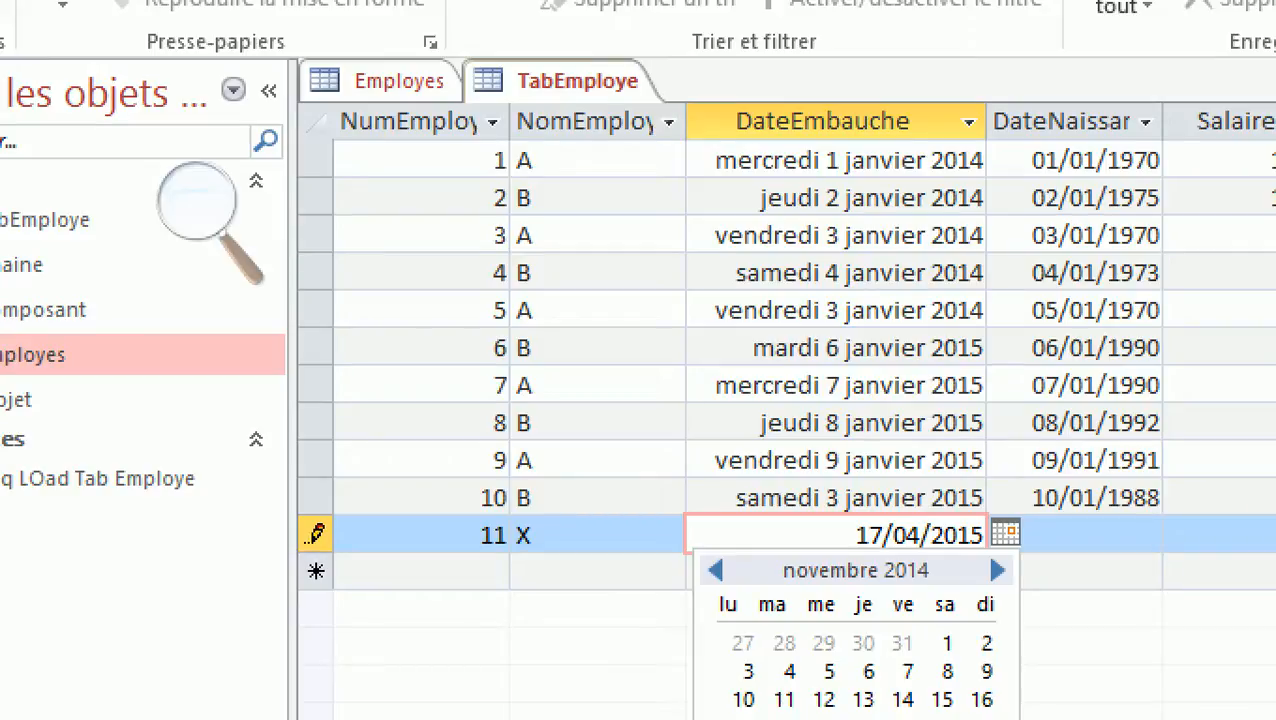
pyautogui.click(997, 570)
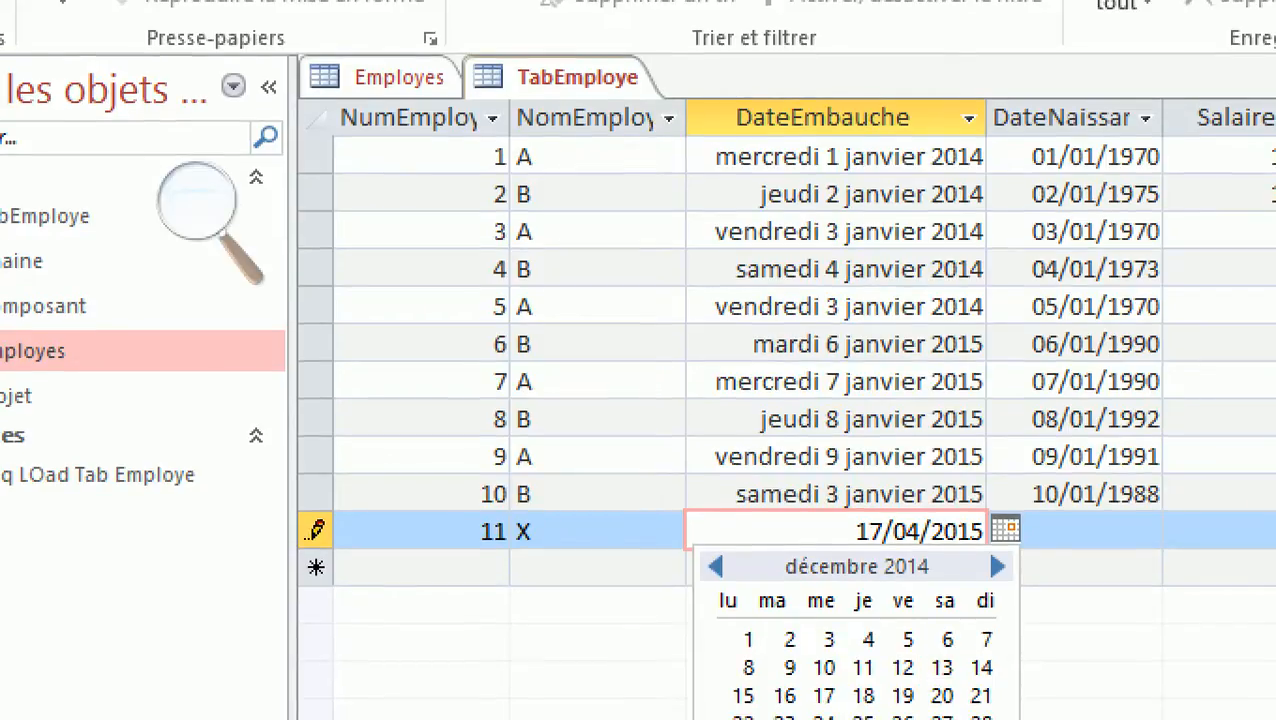
pyautogui.click(997, 567)
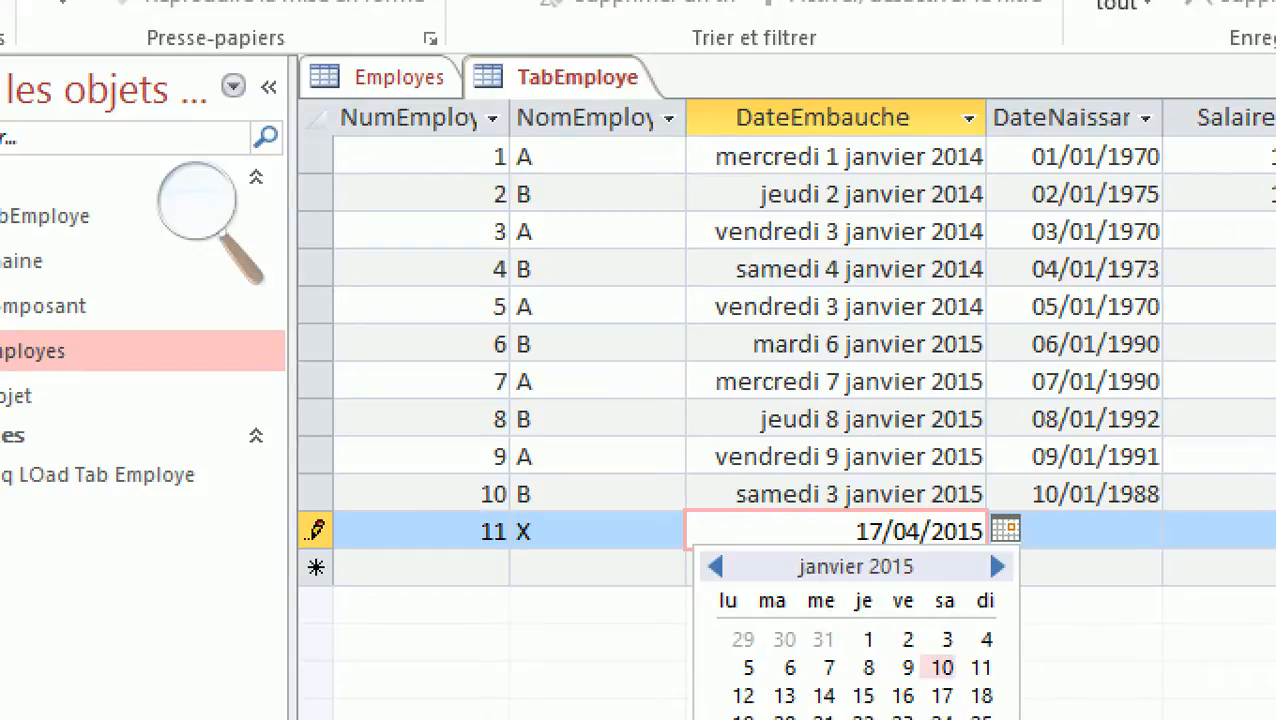
pyautogui.click(942, 668)
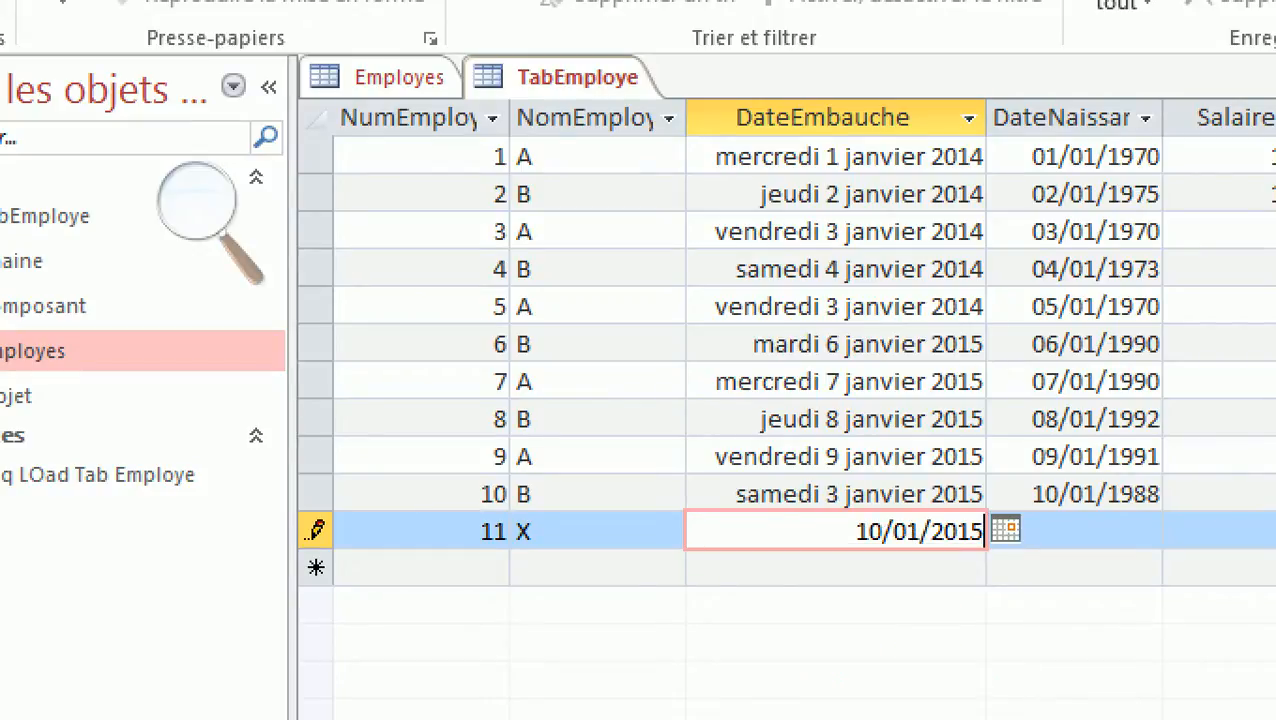
# Try to enter the Sunday date 11/01/2015 as record 11's DateEmbauche in TabEmploye.
pyautogui.press('Tab')
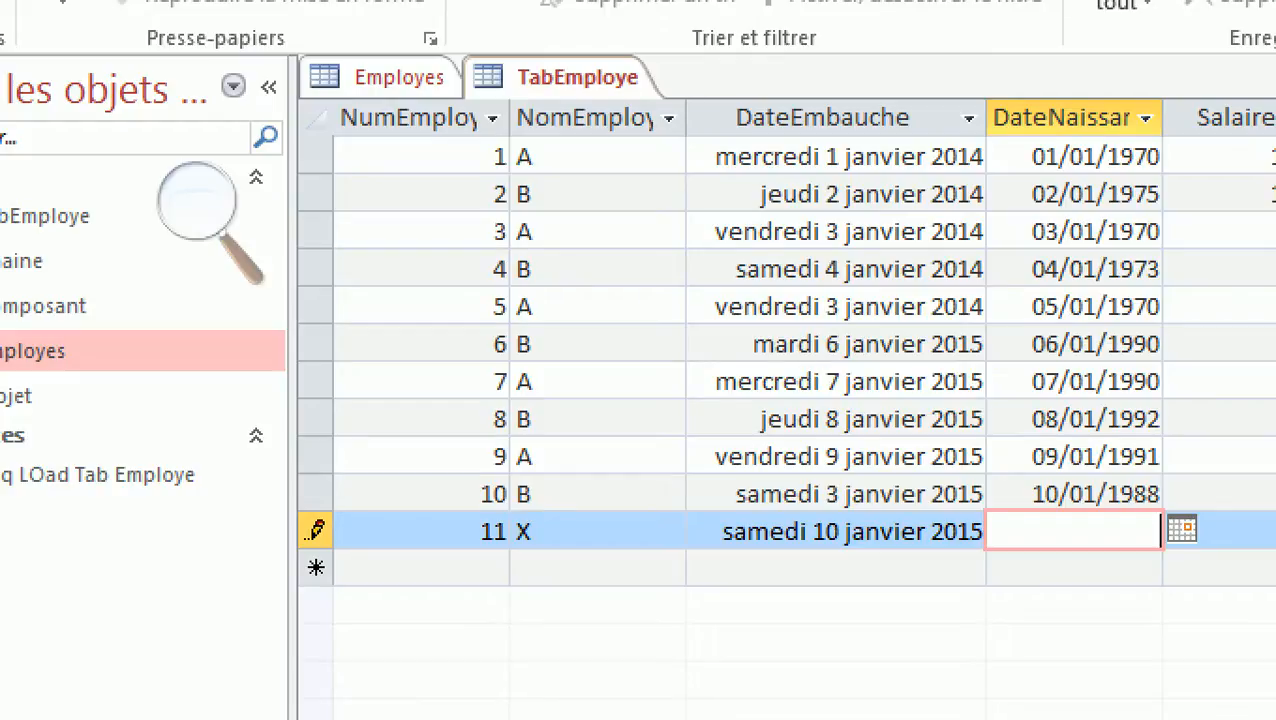
pyautogui.click(943, 531)
pyautogui.click(1005, 529)
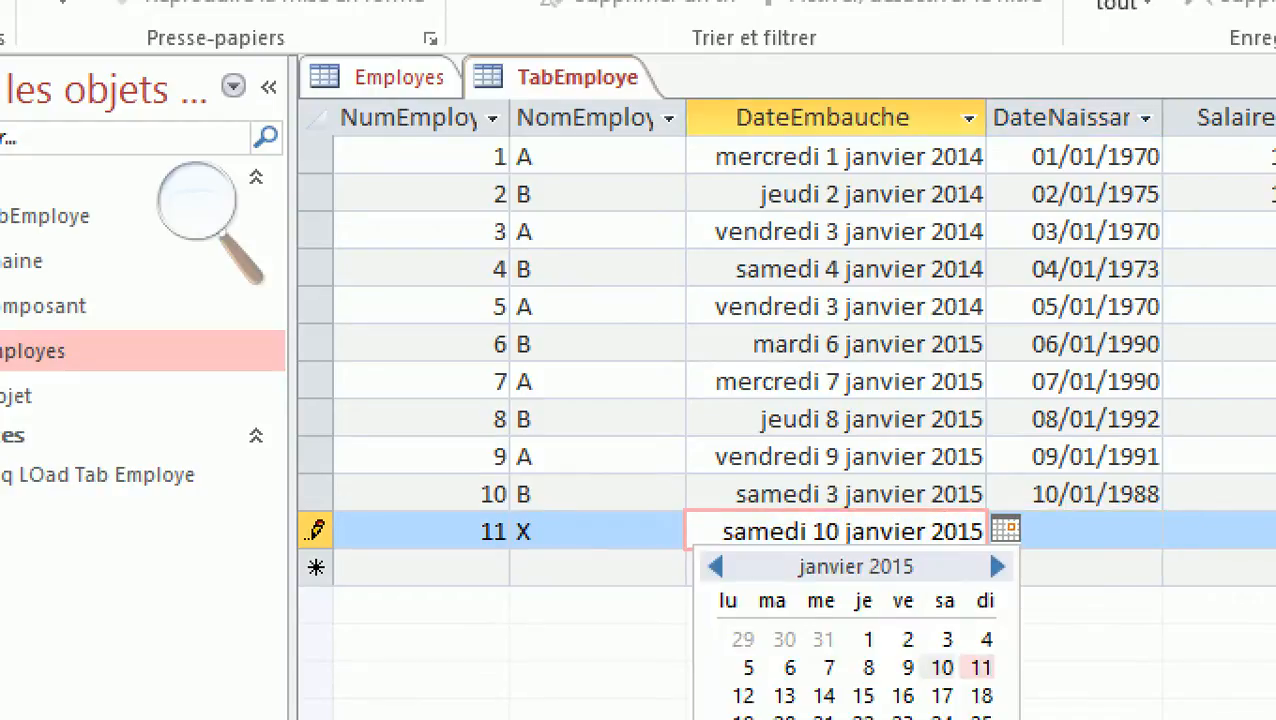
pyautogui.click(981, 668)
pyautogui.press('Tab')
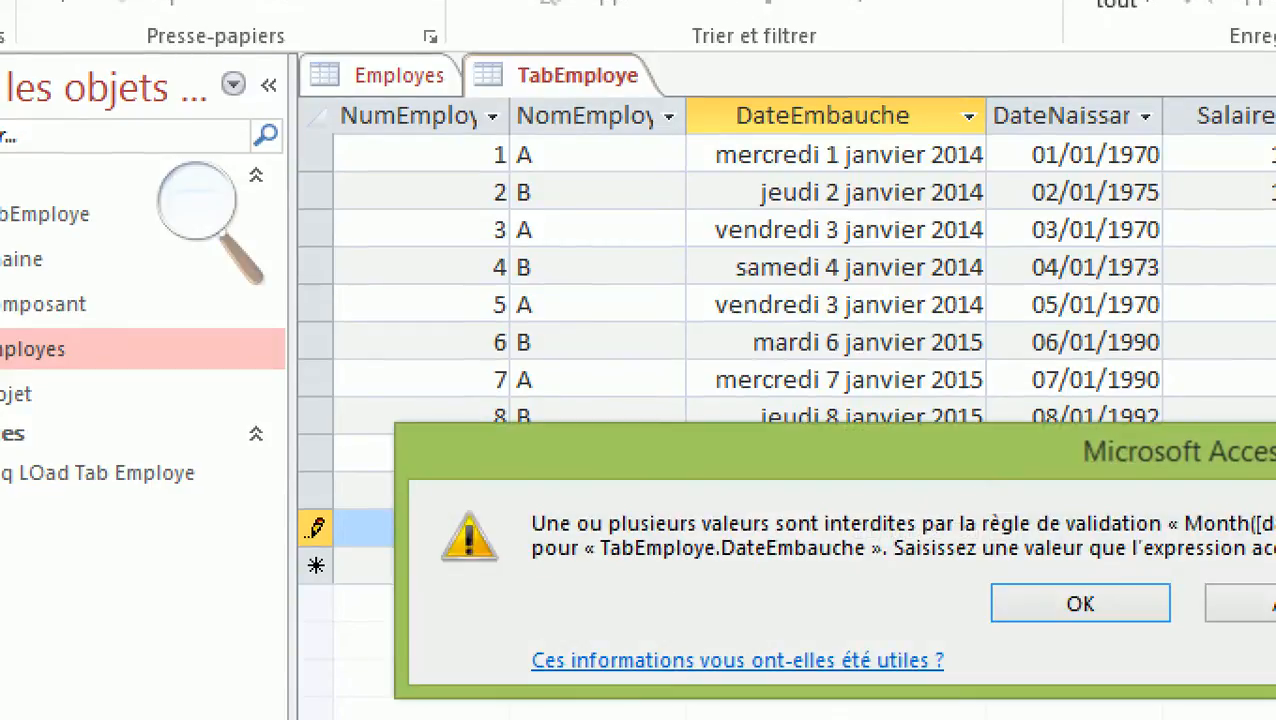
pyautogui.press('Return')
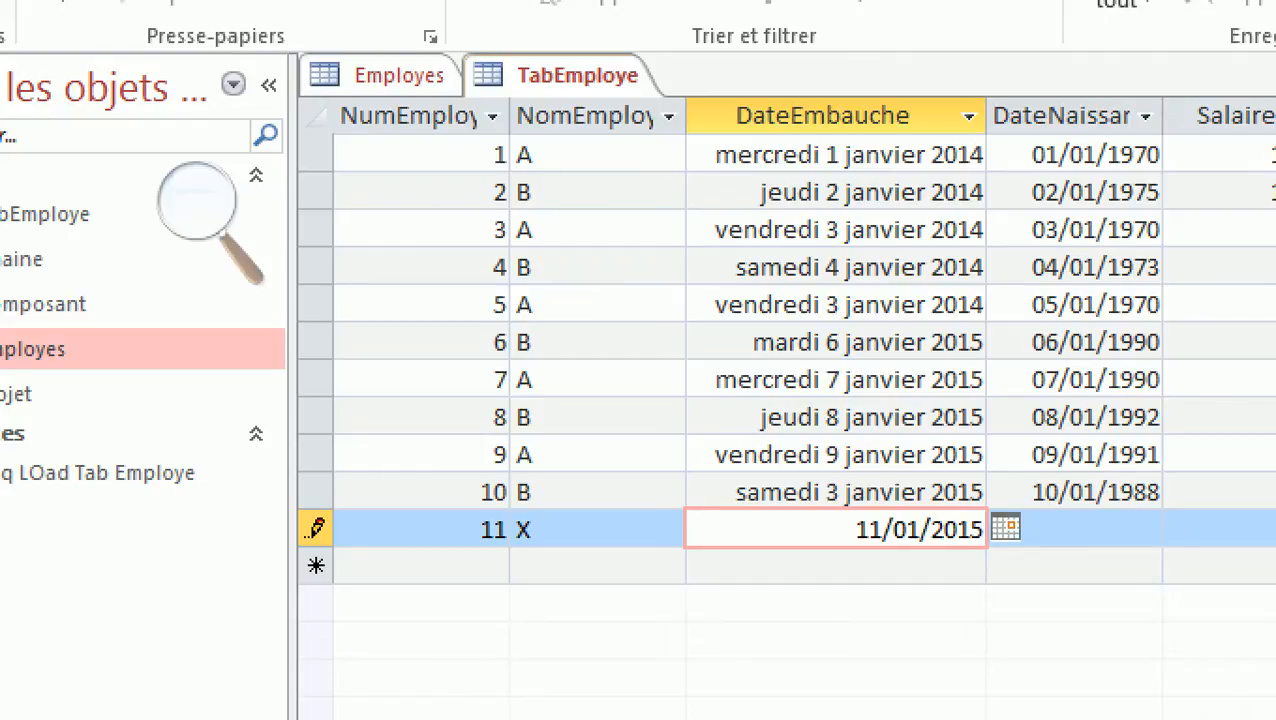
pyautogui.press('Return')
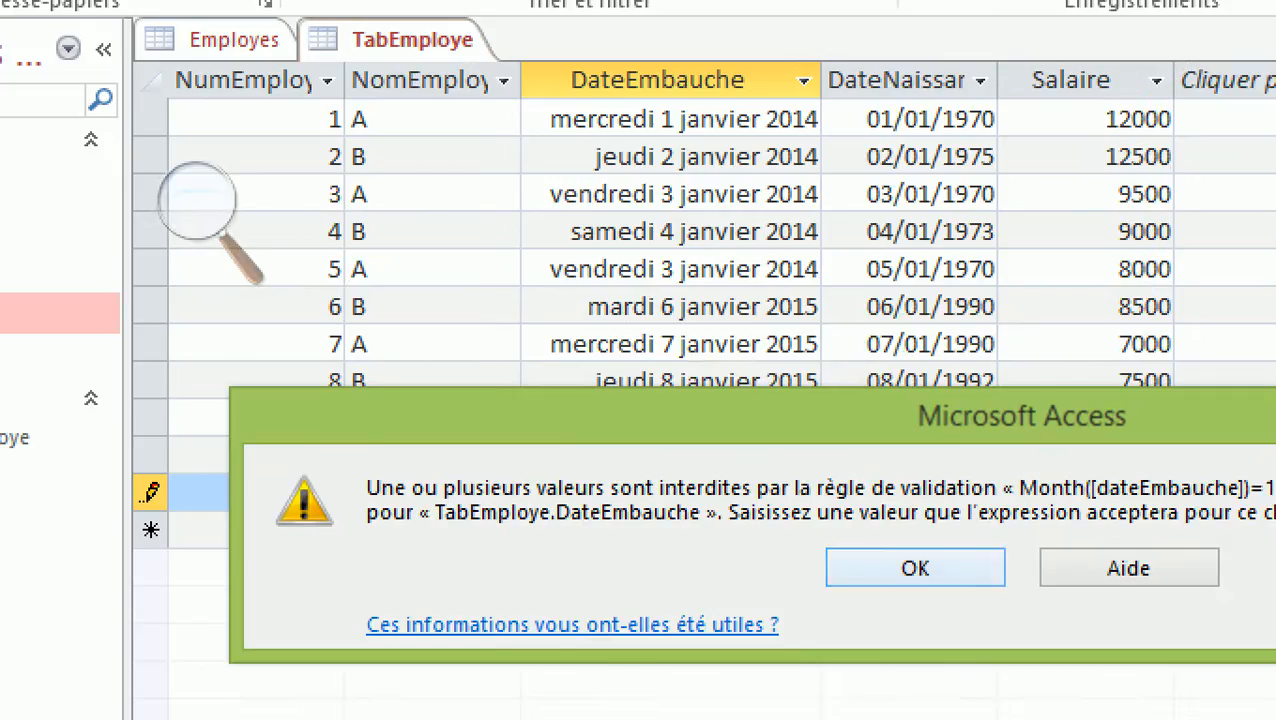
pyautogui.press('Return')
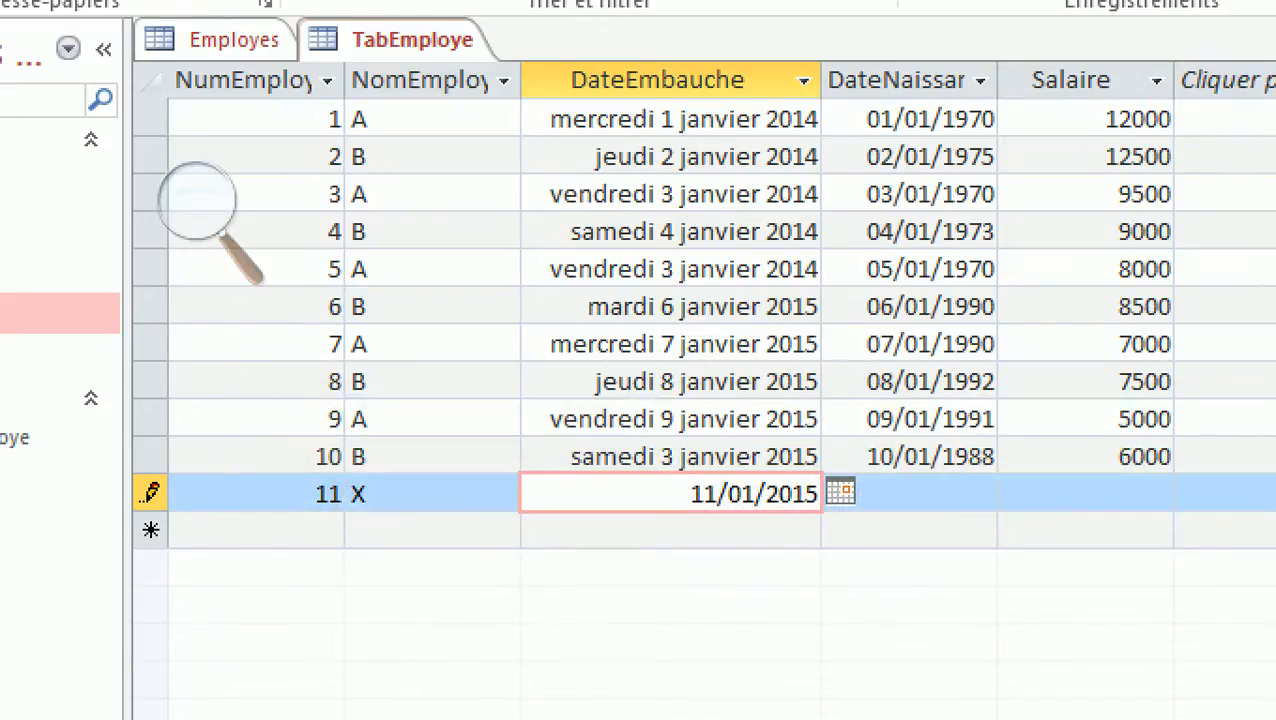
# Set record 11's DateEmbauche to Friday 09/01/2015 using the date picker.
pyautogui.click(840, 491)
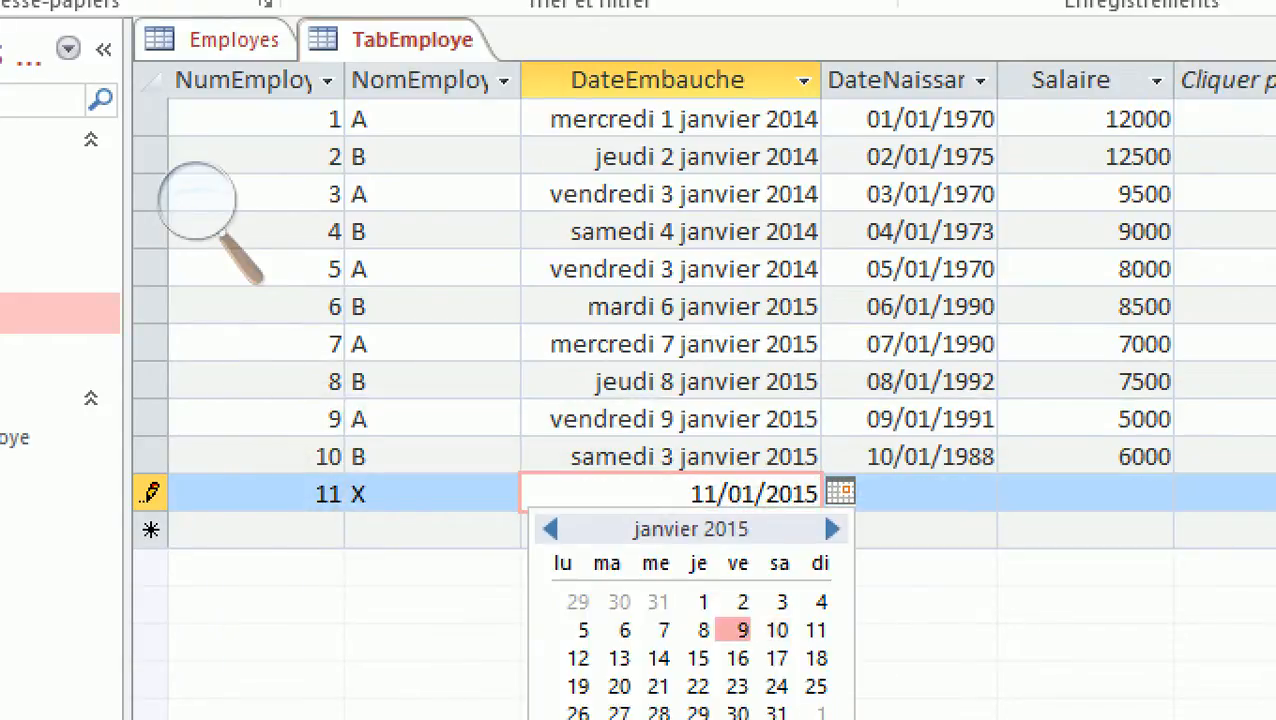
pyautogui.click(731, 627)
pyautogui.press('Tab')
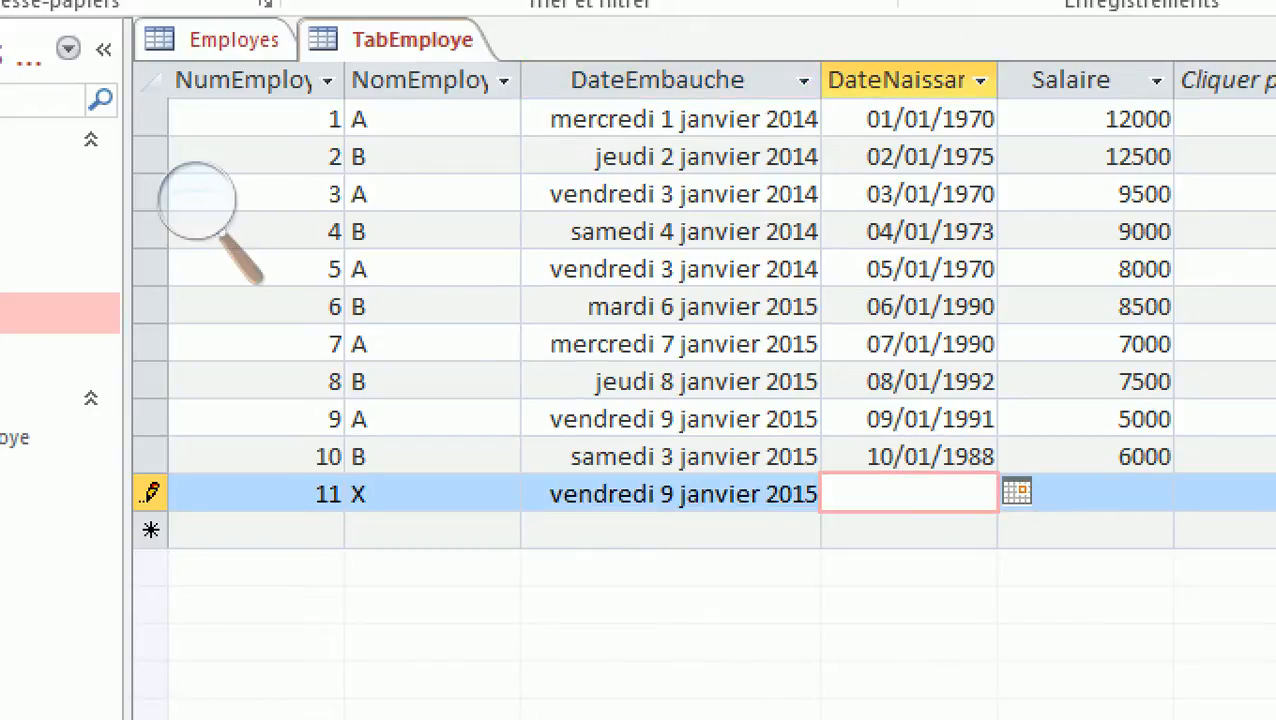
# Fill in record 11's date of birth by picking a calendar date and correcting its year.
pyautogui.click(1016, 491)
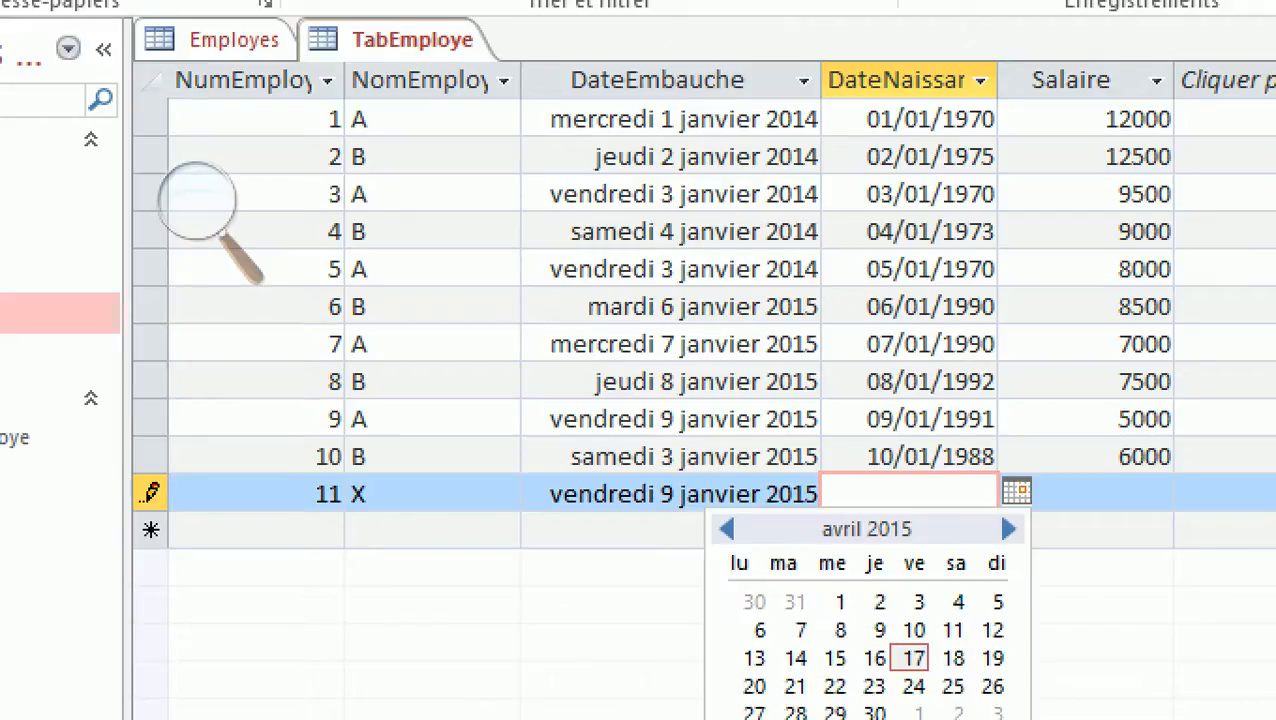
pyautogui.click(747, 627)
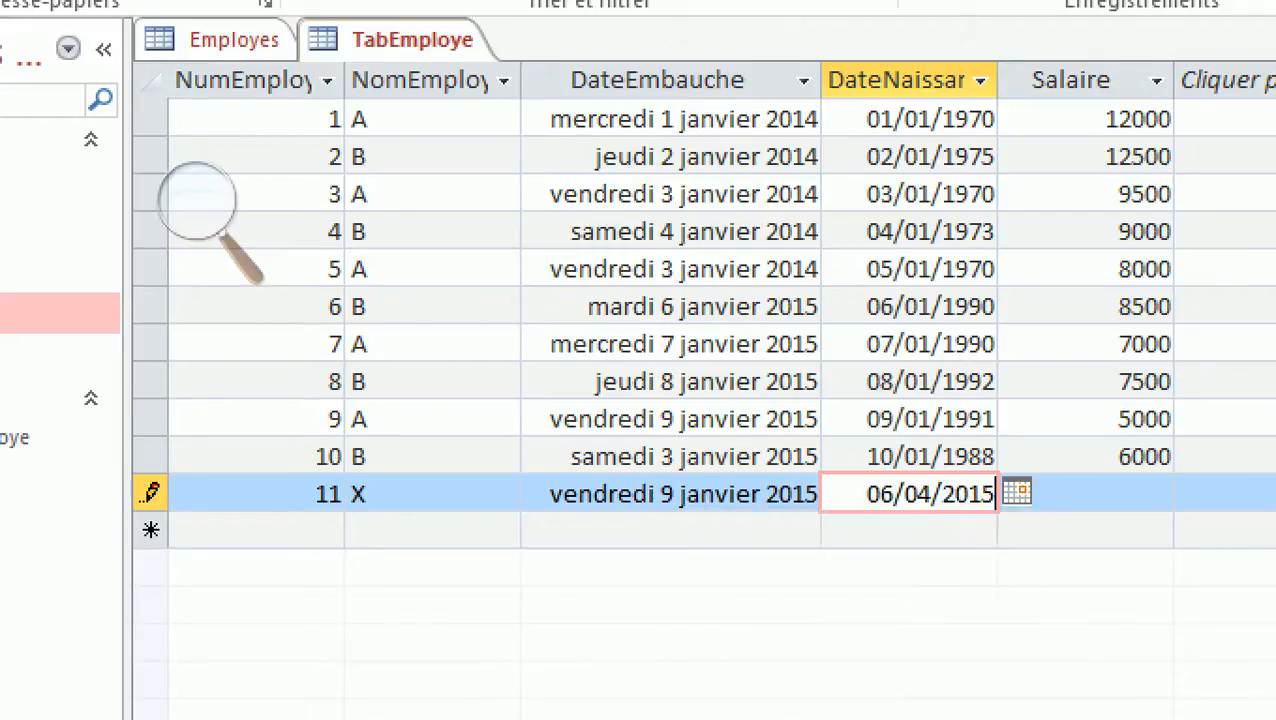
pyautogui.moveTo(943, 495); pyautogui.dragTo(996, 495)
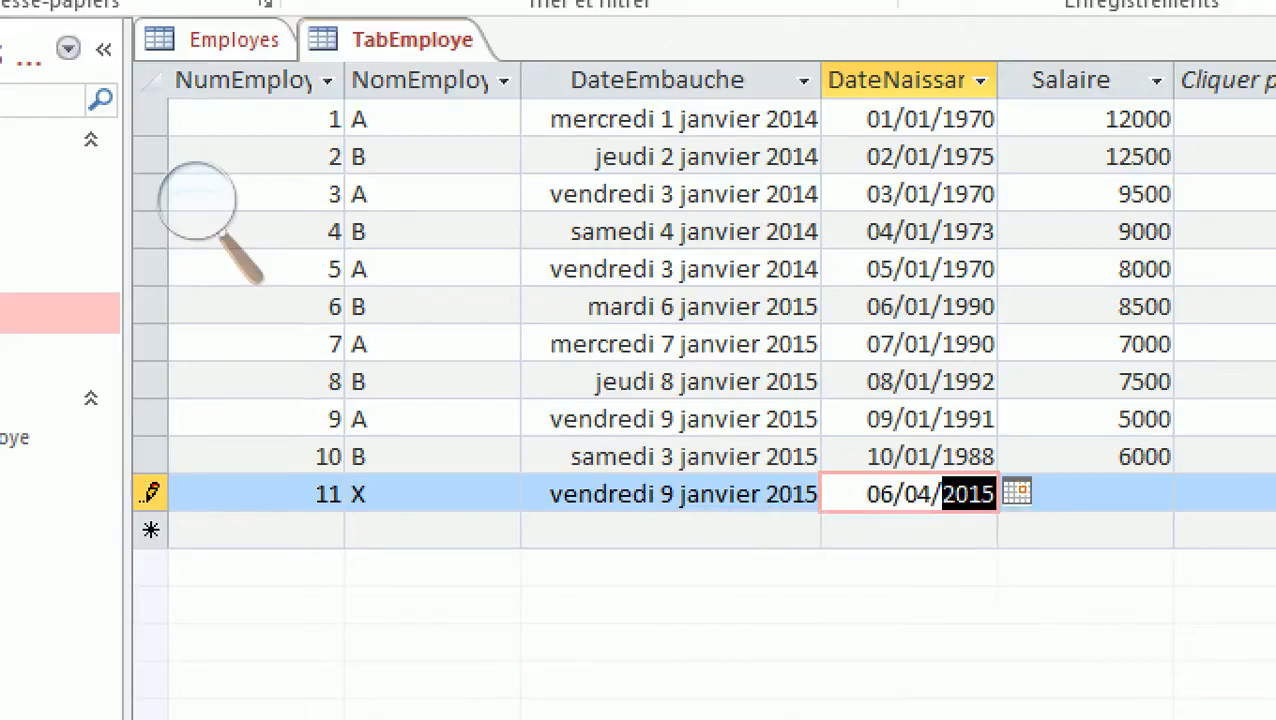
pyautogui.write('19')
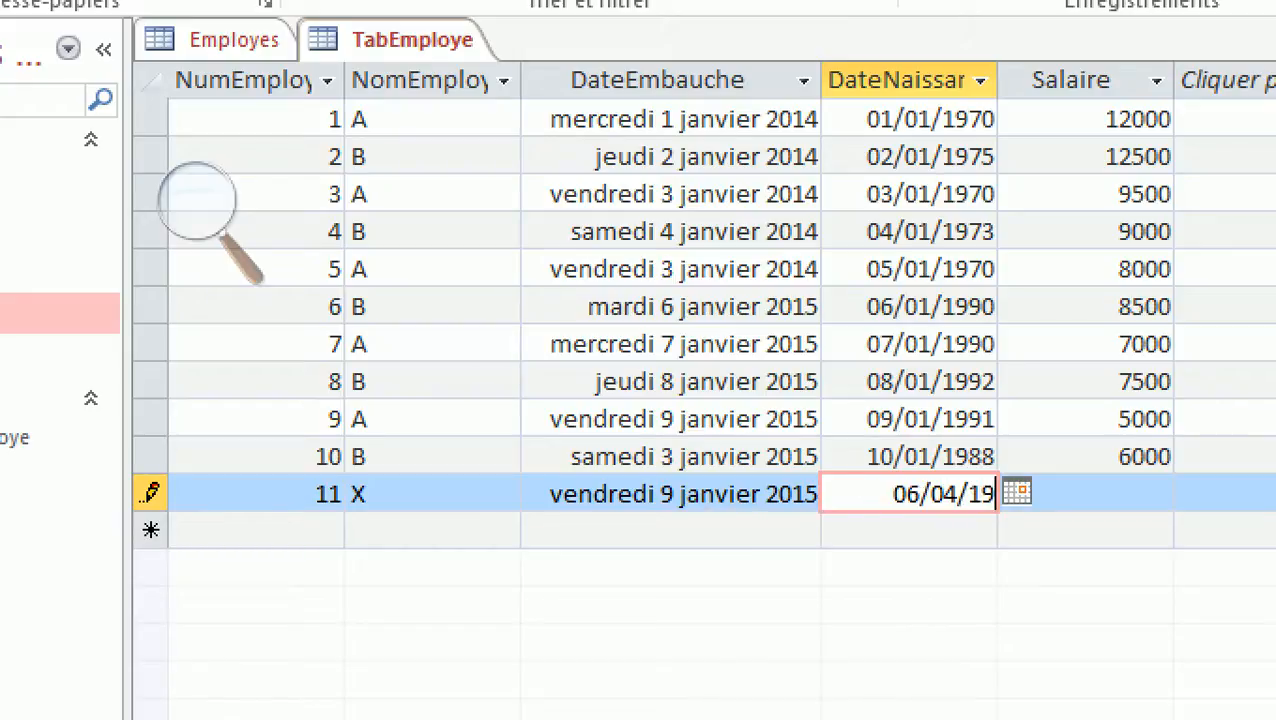
pyautogui.write('75')
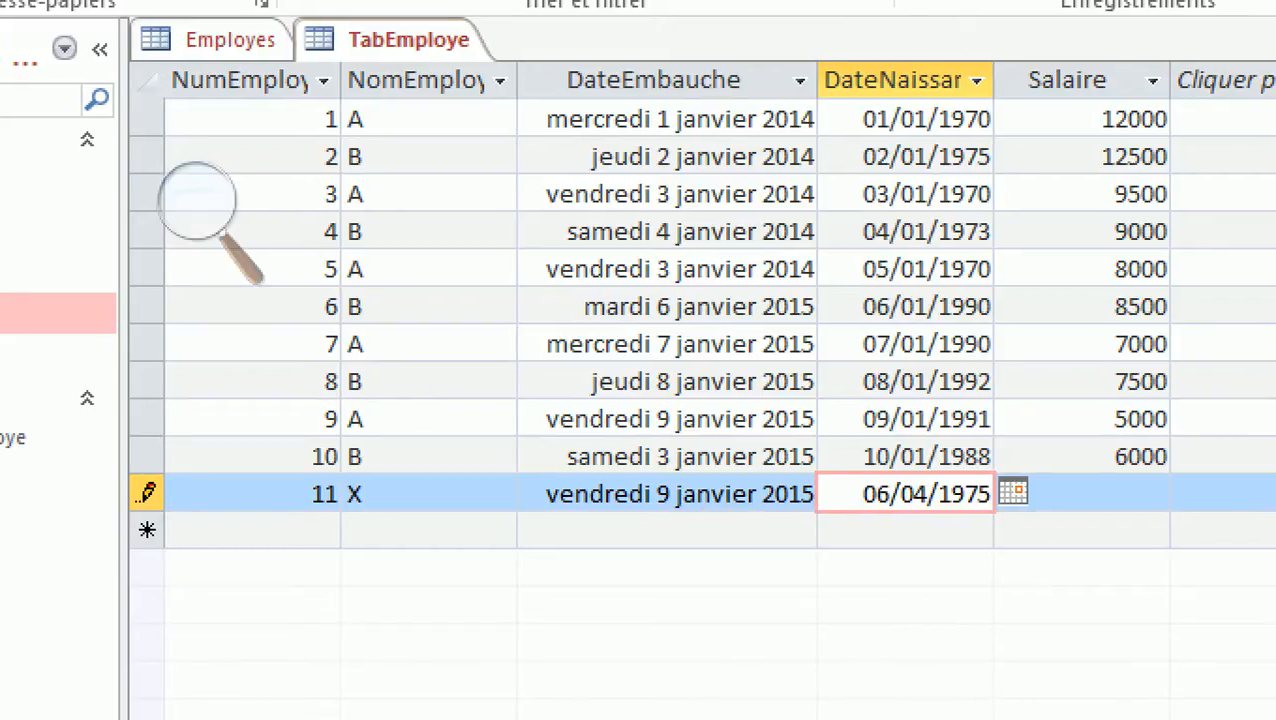
pyautogui.press('Tab')
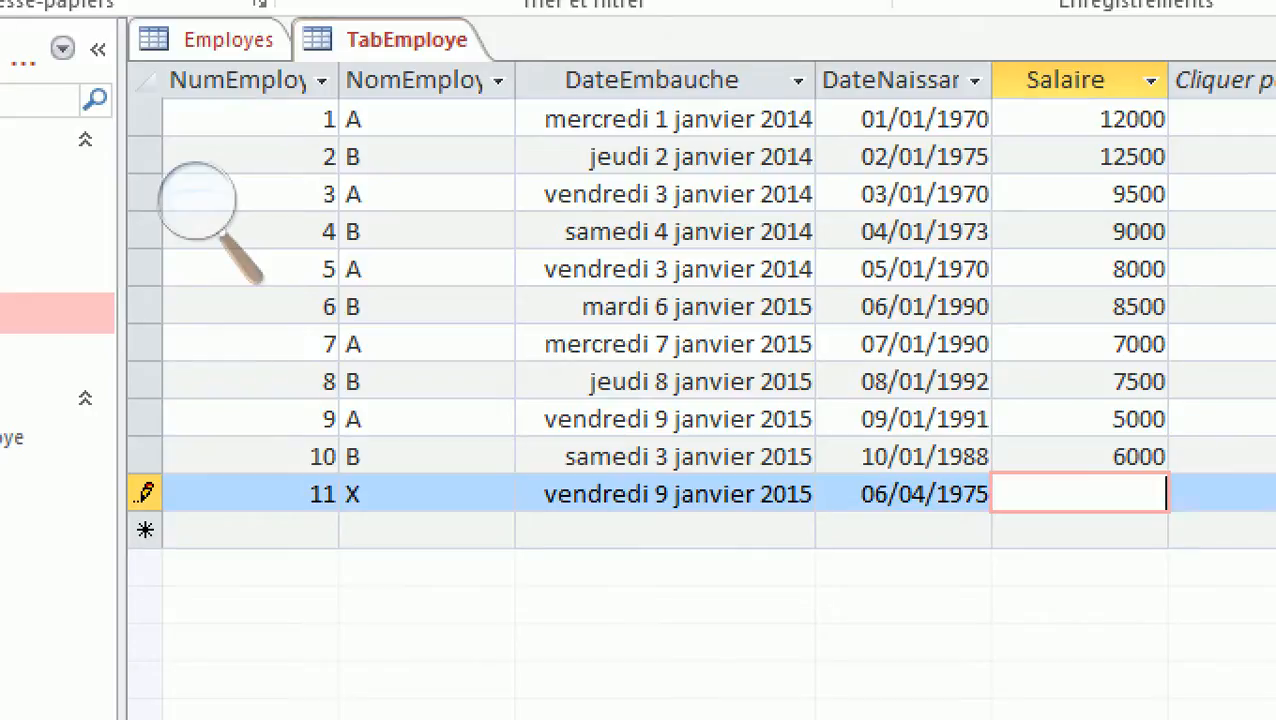
# Try a Salaire of 2000 for record 11, replace it with 2500 and save the record.
pyautogui.write('2000')
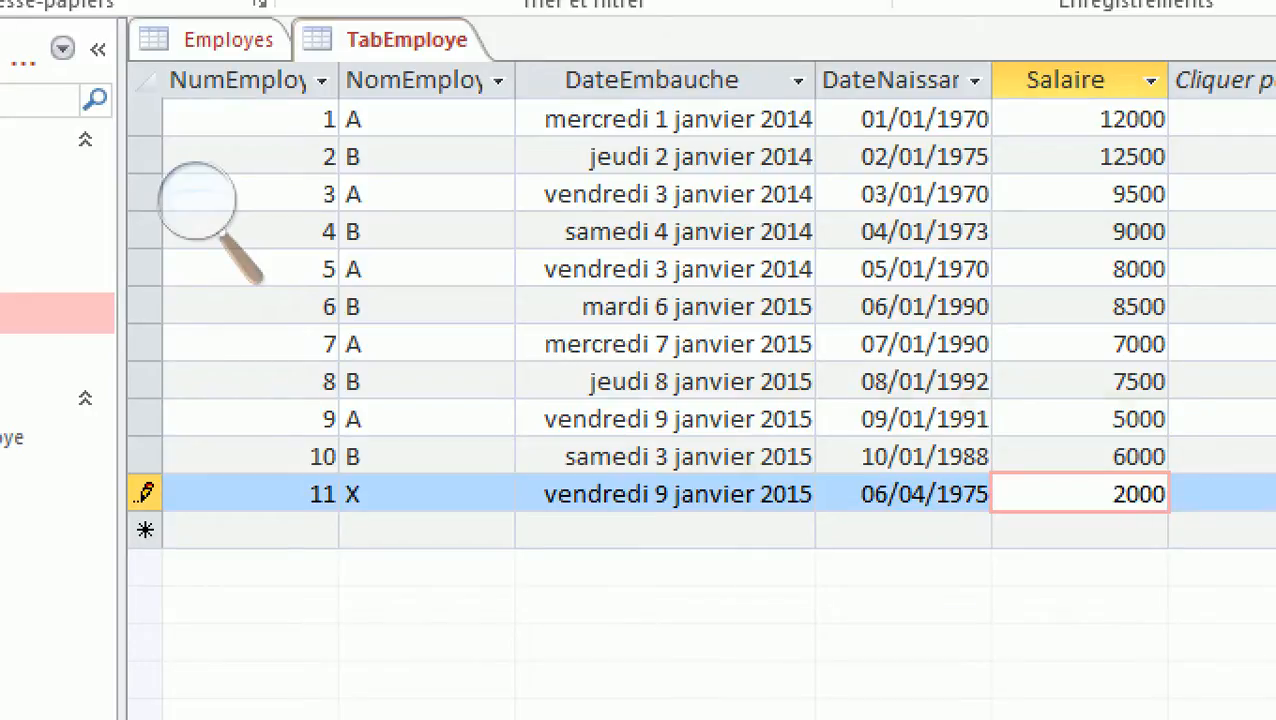
pyautogui.press('Tab')
pyautogui.press('Return')
pyautogui.press('F2')
pyautogui.write('2500')
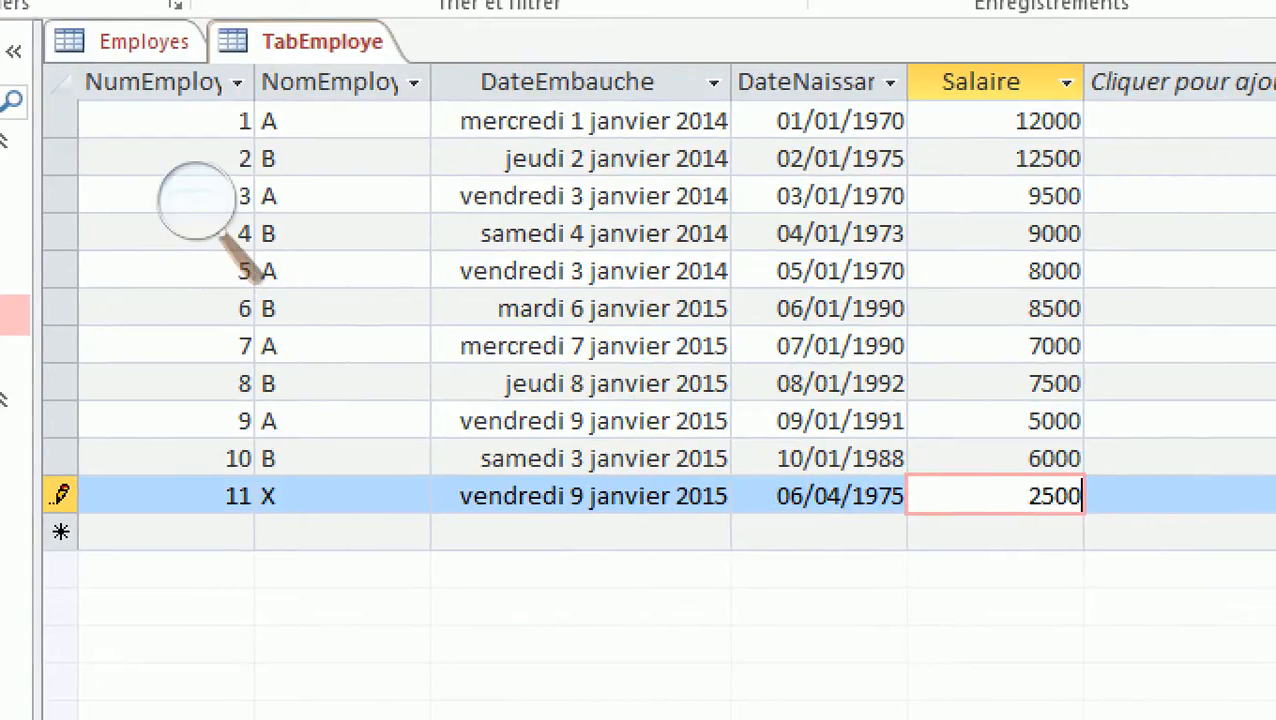
pyautogui.click(277, 458)
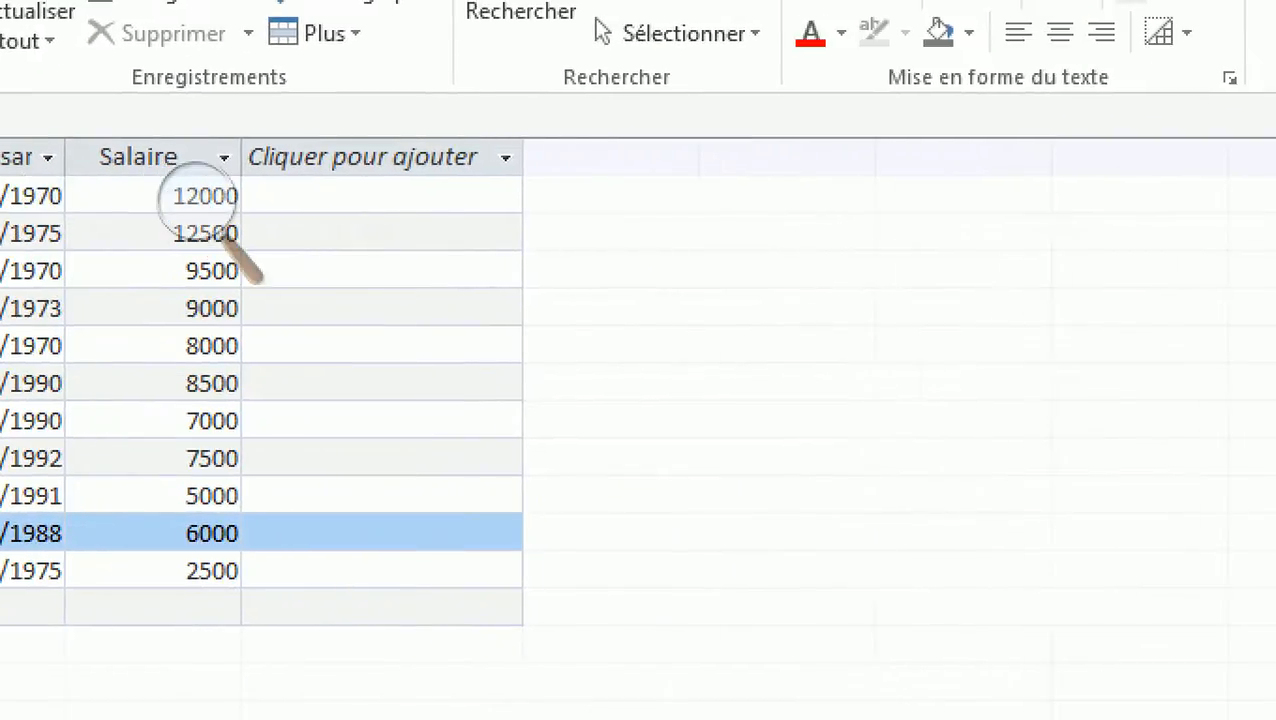
# Close the TabEmploye and Employes datasheets and select the linked Projet table.
pyautogui.click(1254, 130)
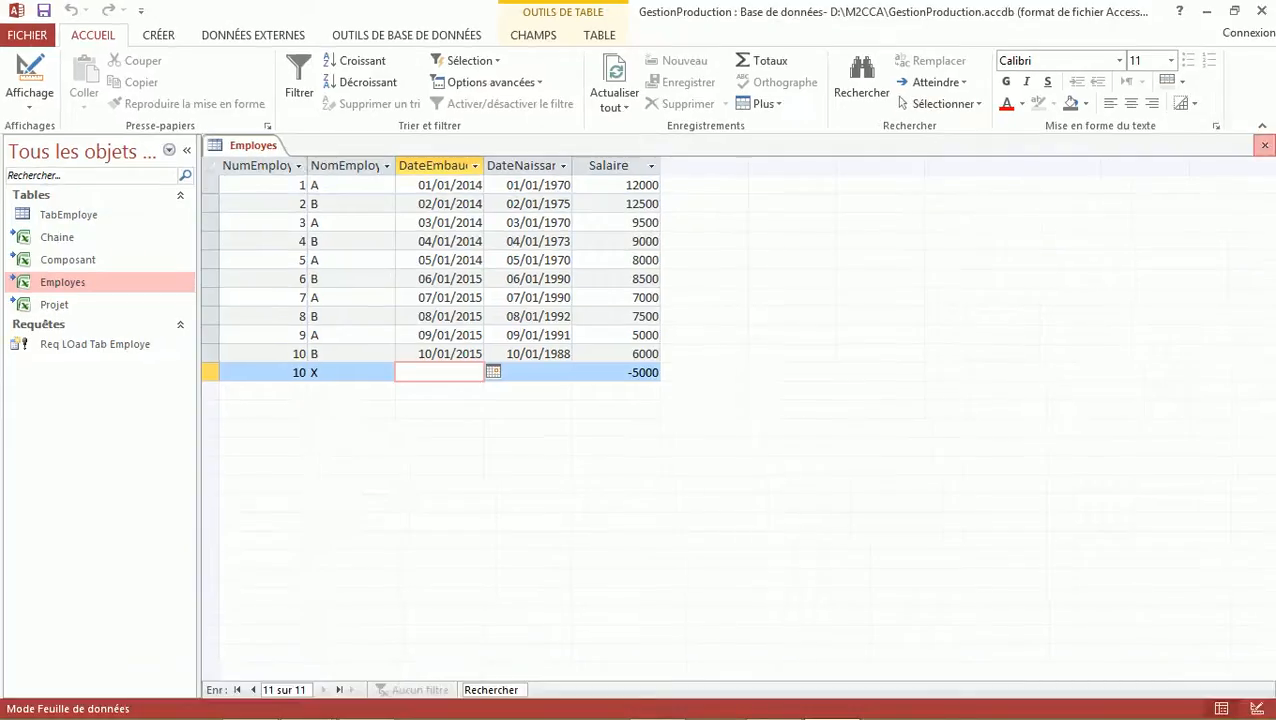
pyautogui.click(1264, 145)
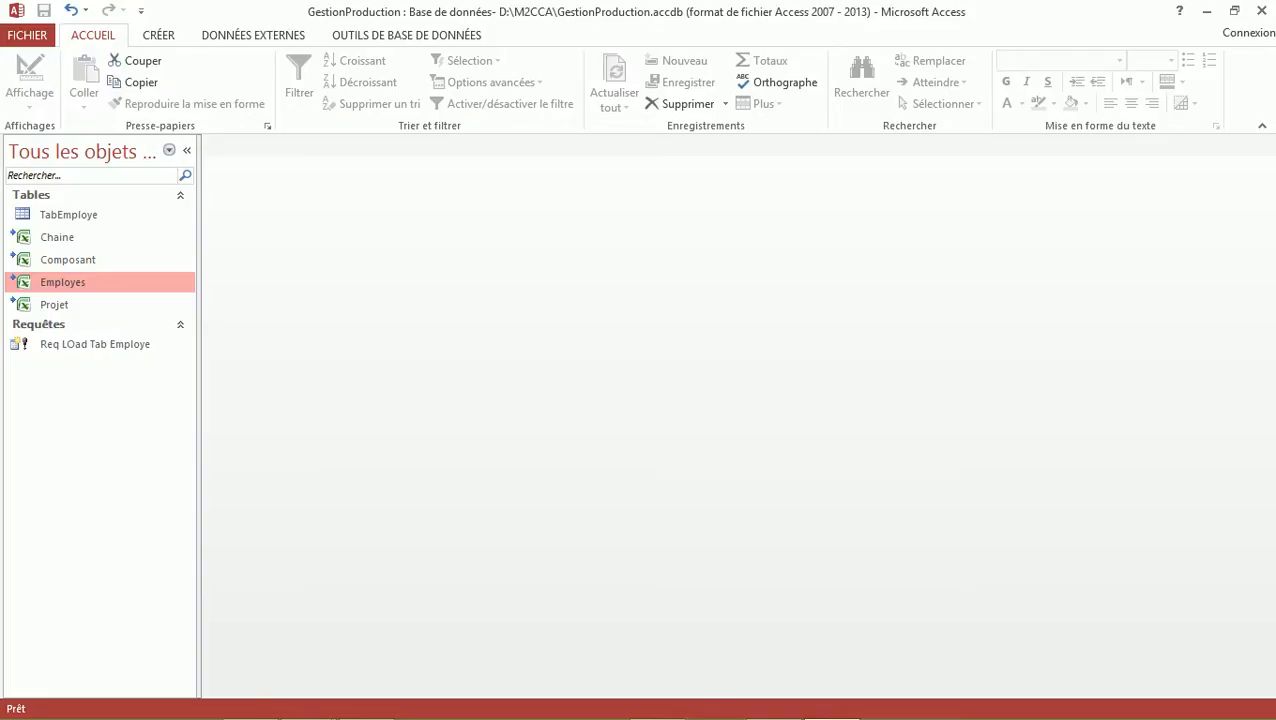
pyautogui.click(54, 305)
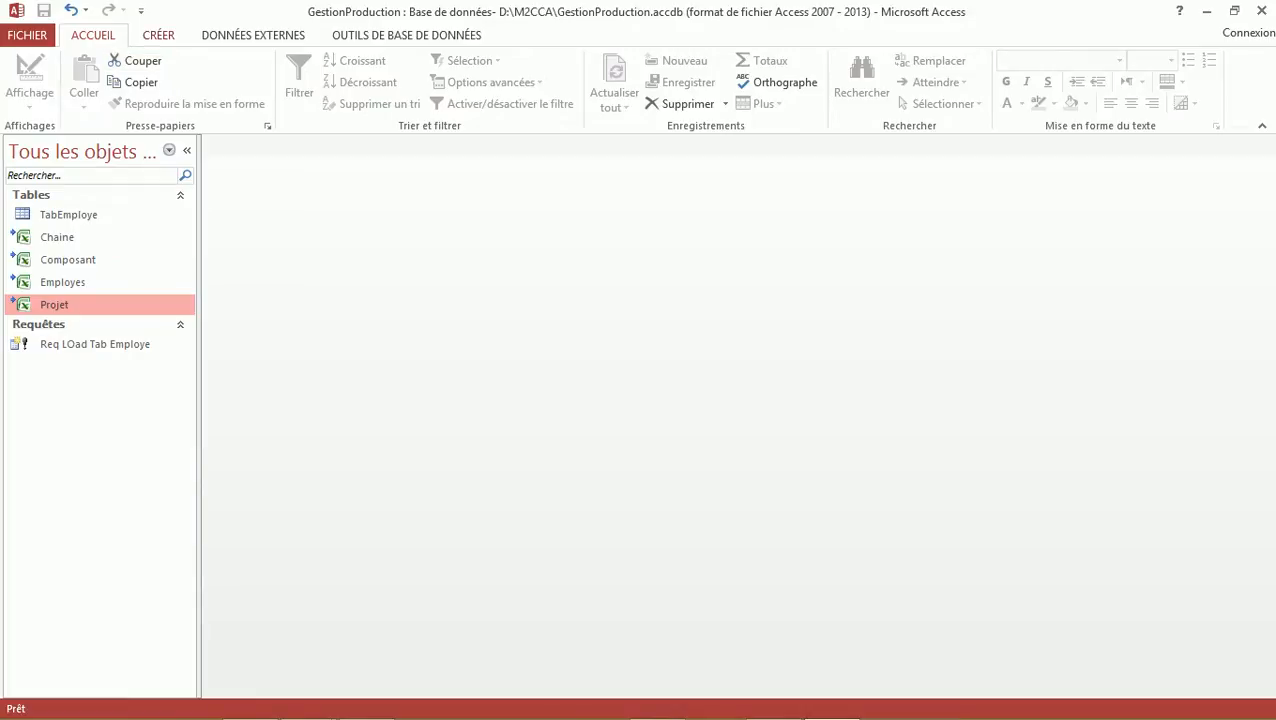
# Create a new selection query in design view based on the Projet table.
pyautogui.click(158, 35)
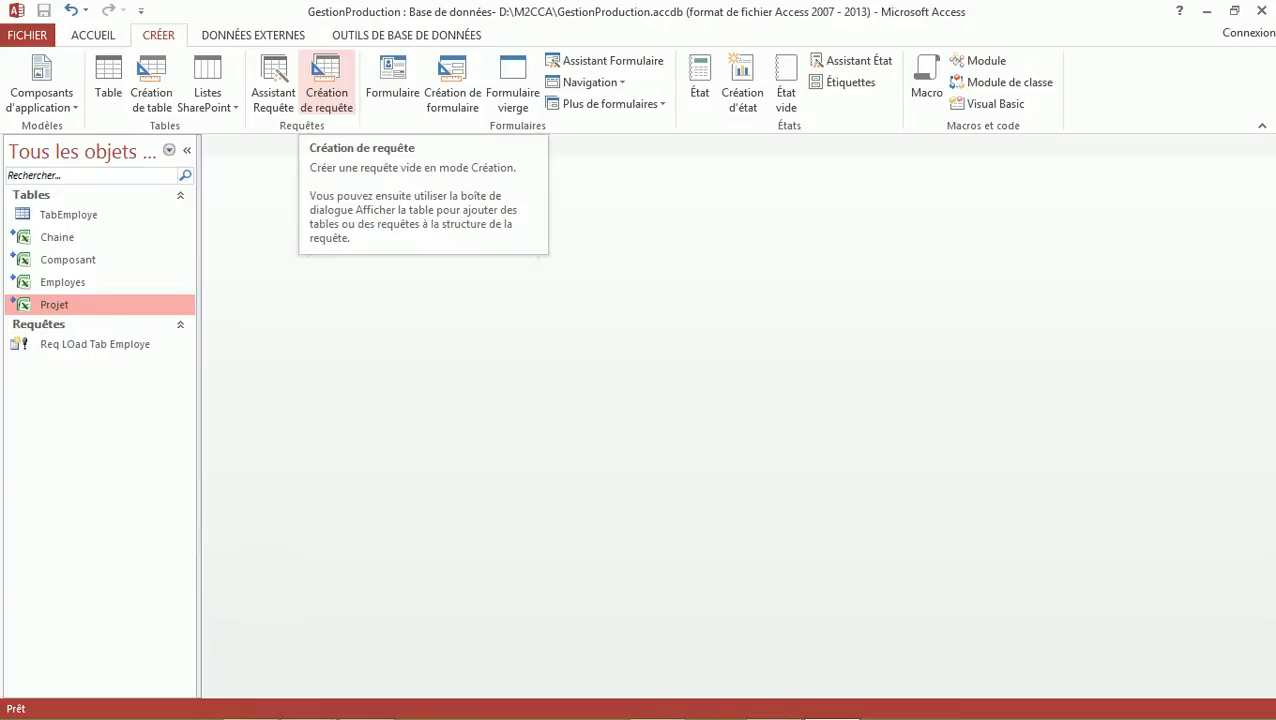
pyautogui.click(326, 85)
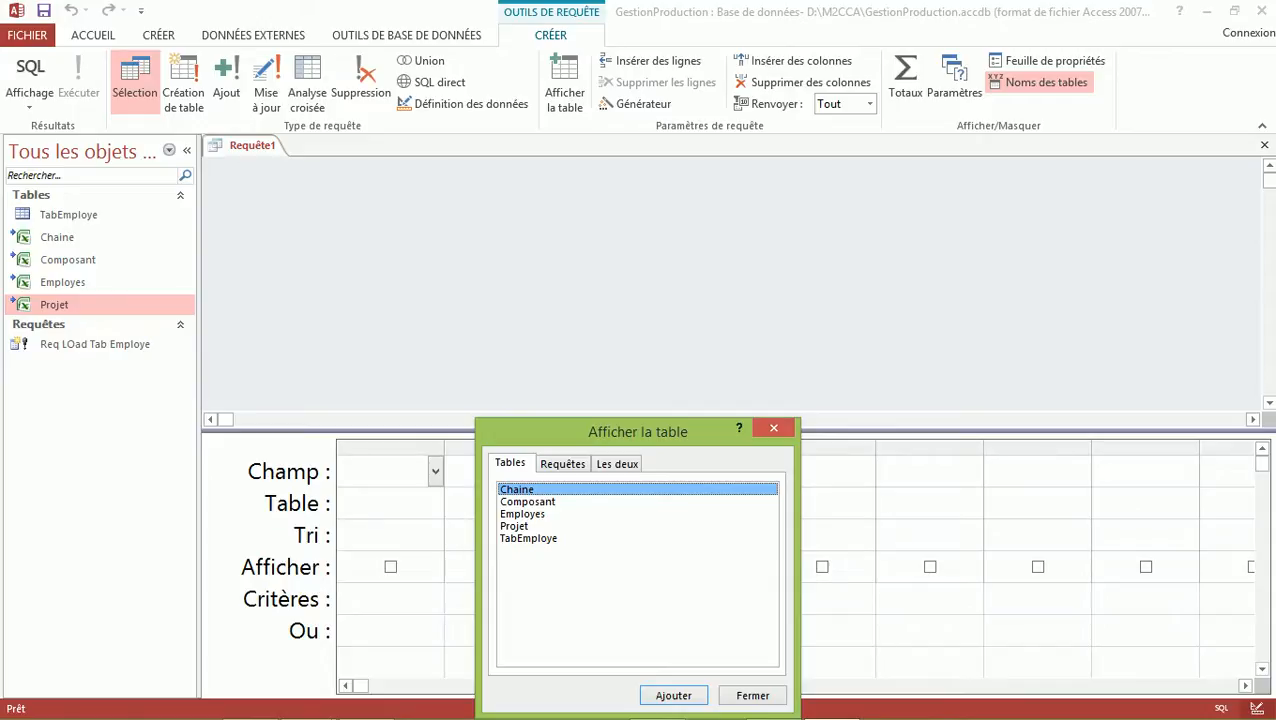
pyautogui.doubleClick(514, 526)
pyautogui.click(753, 696)
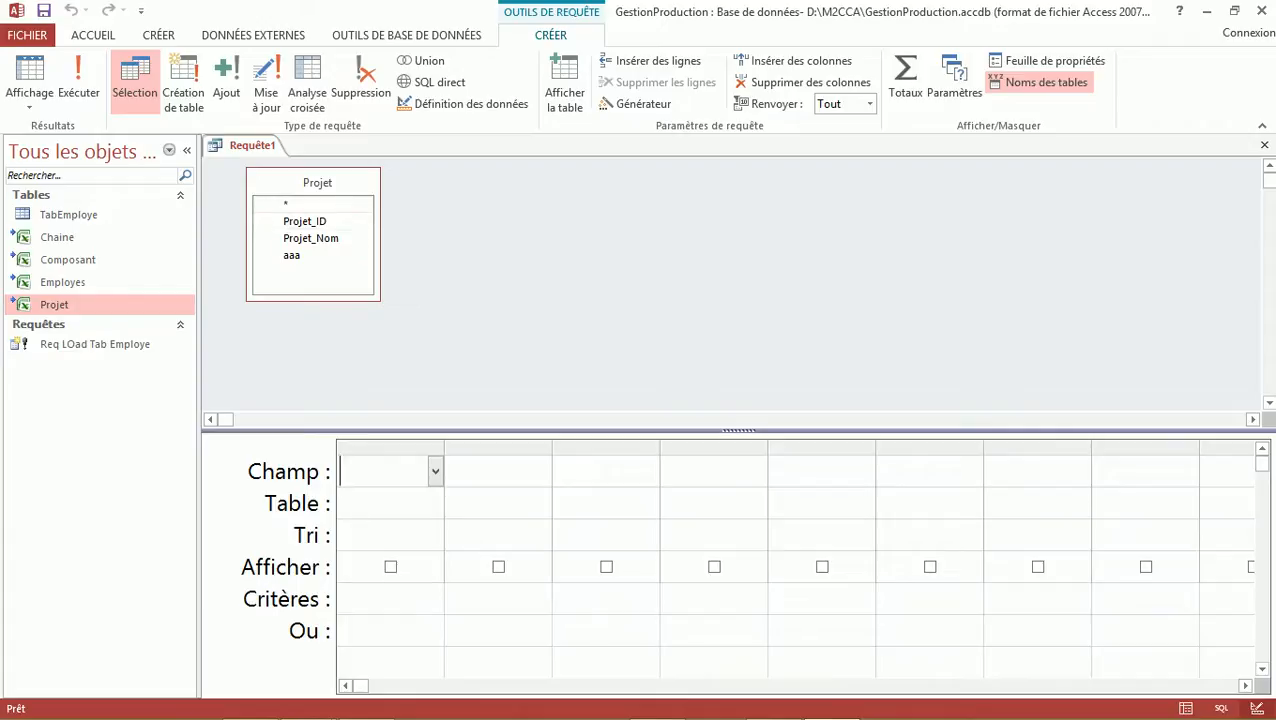
# Add the Projet_ID and Projet_Nom fields to the query's design grid.
pyautogui.doubleClick(304, 221)
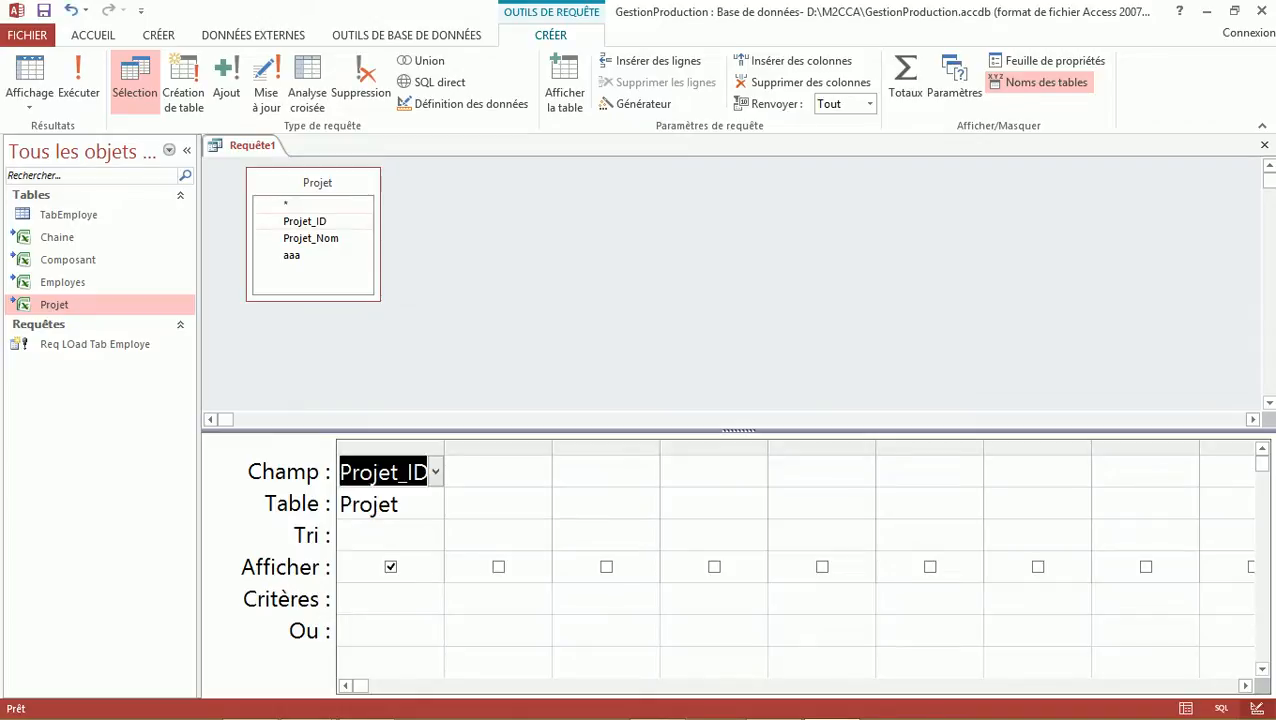
pyautogui.click(311, 239)
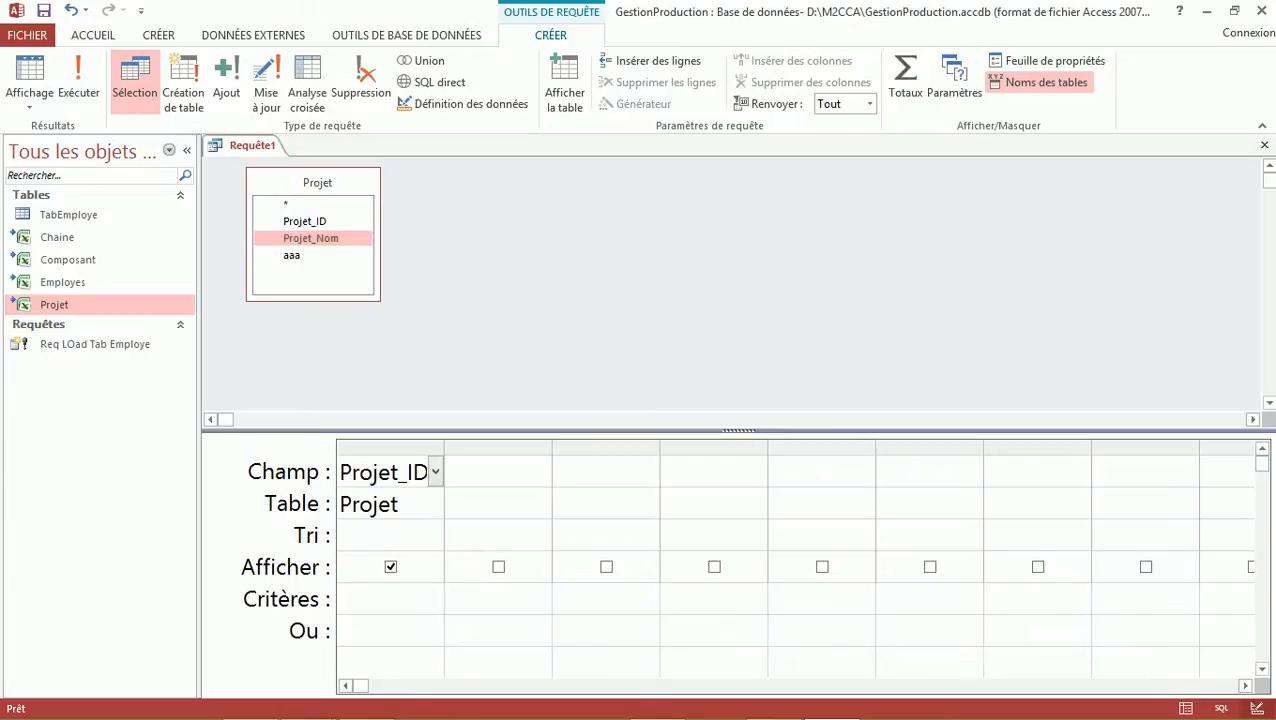
pyautogui.doubleClick(311, 238)
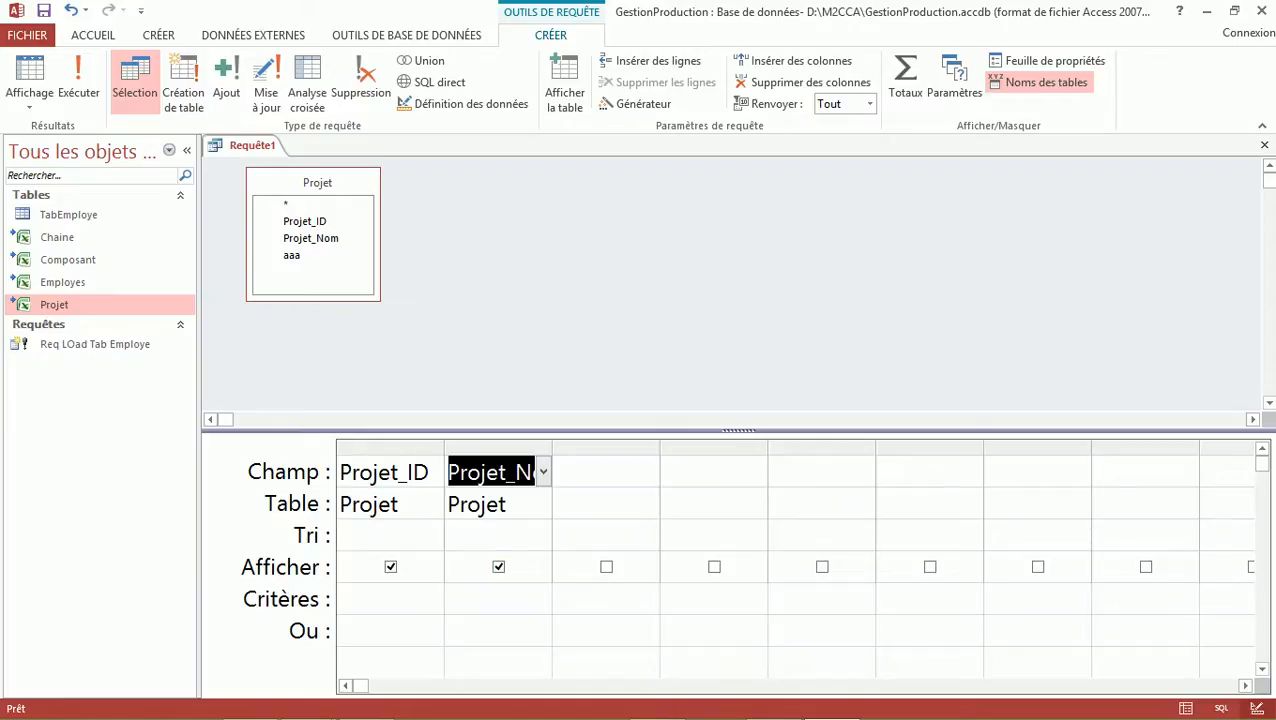
# Open the expression builder for the criteria of the Projet_ID column.
pyautogui.click(390, 599)
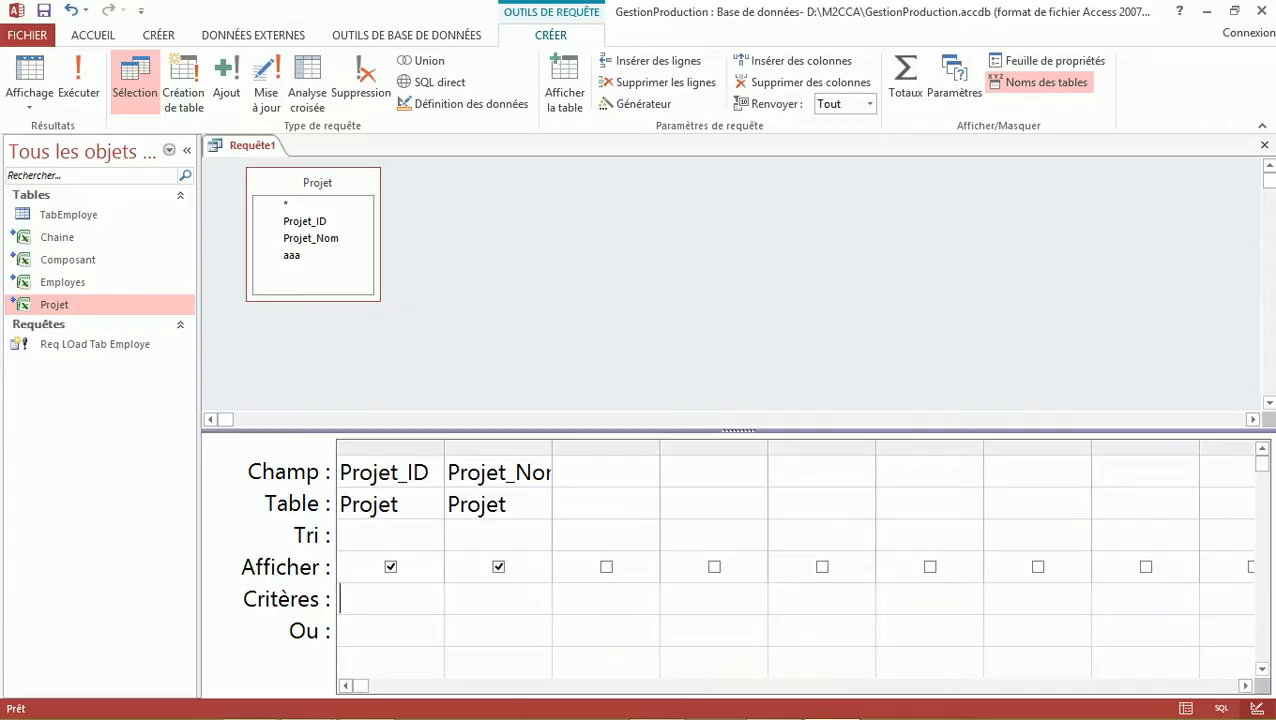
pyautogui.rightClick(431, 600)
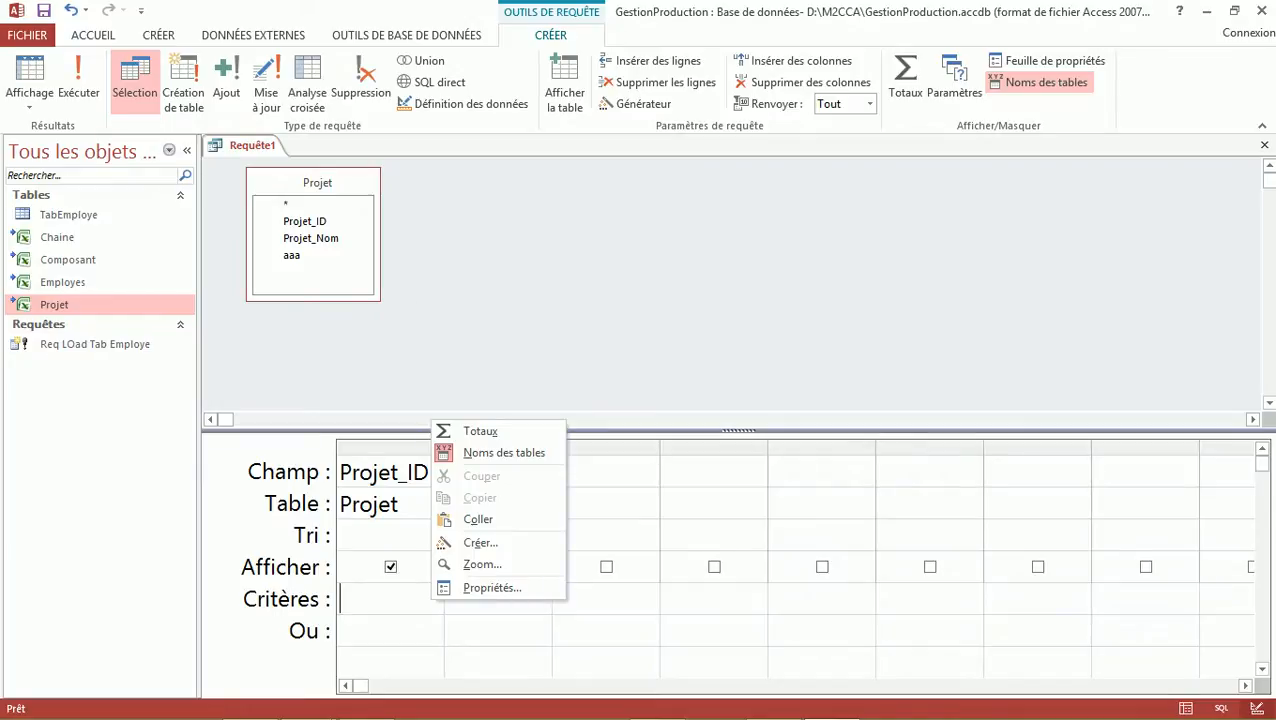
pyautogui.click(480, 543)
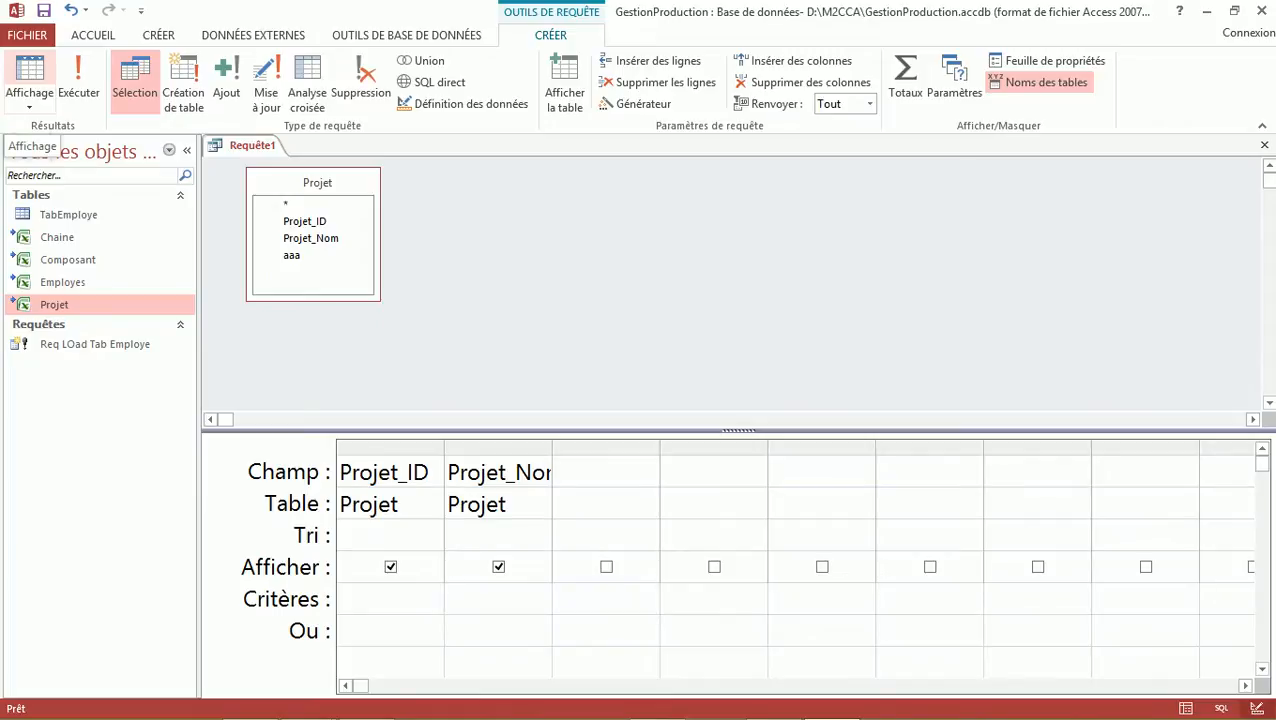
# View the query's results as a datasheet and return to its design view.
pyautogui.click(30, 68)
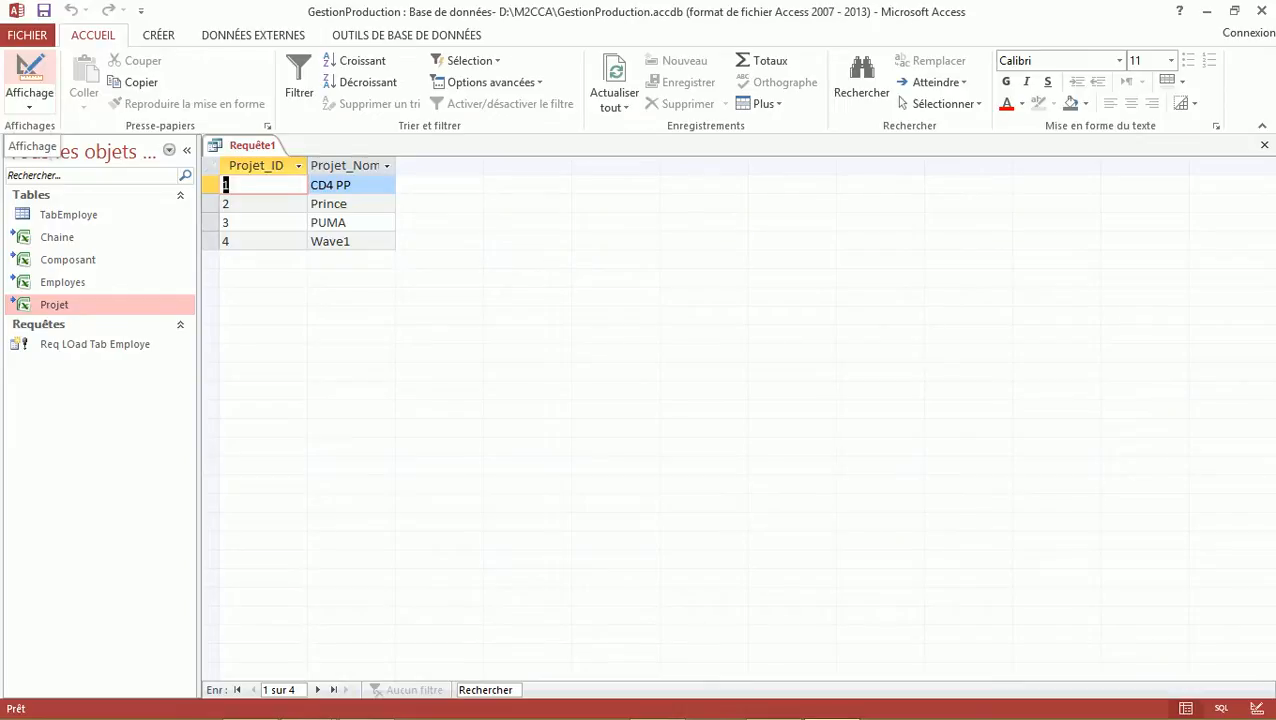
pyautogui.press('super+plus')
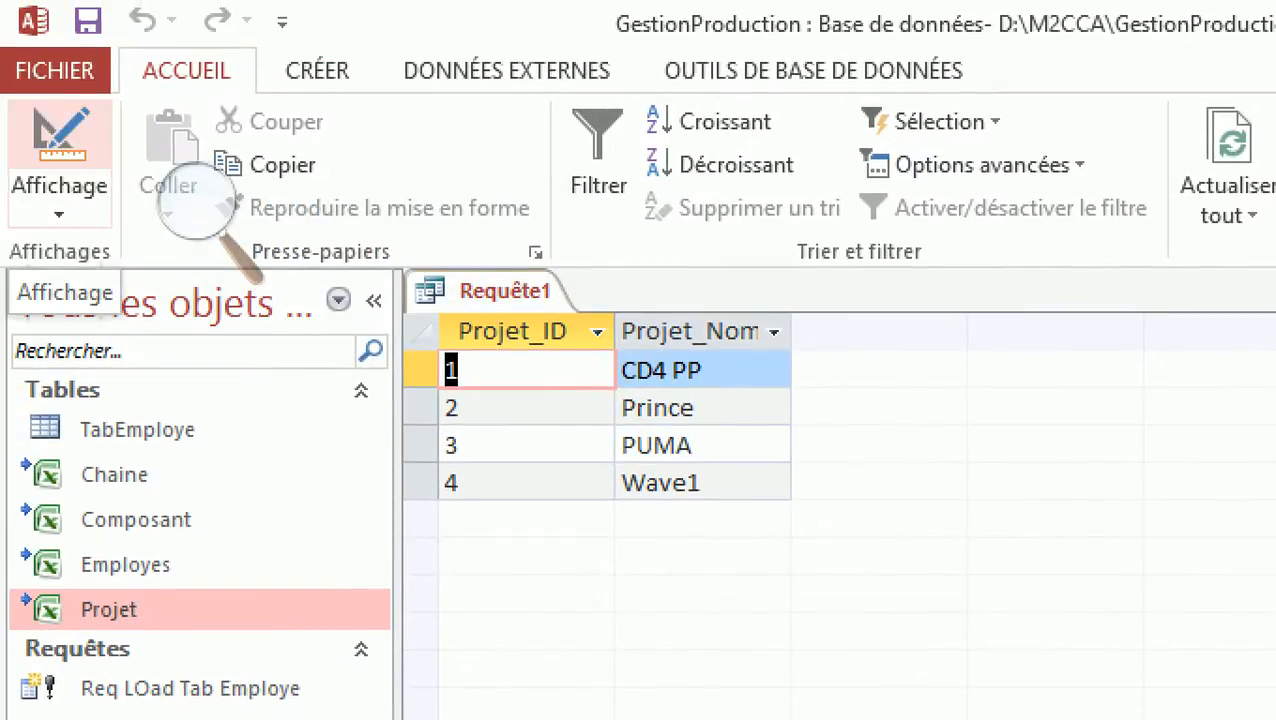
pyautogui.click(59, 140)
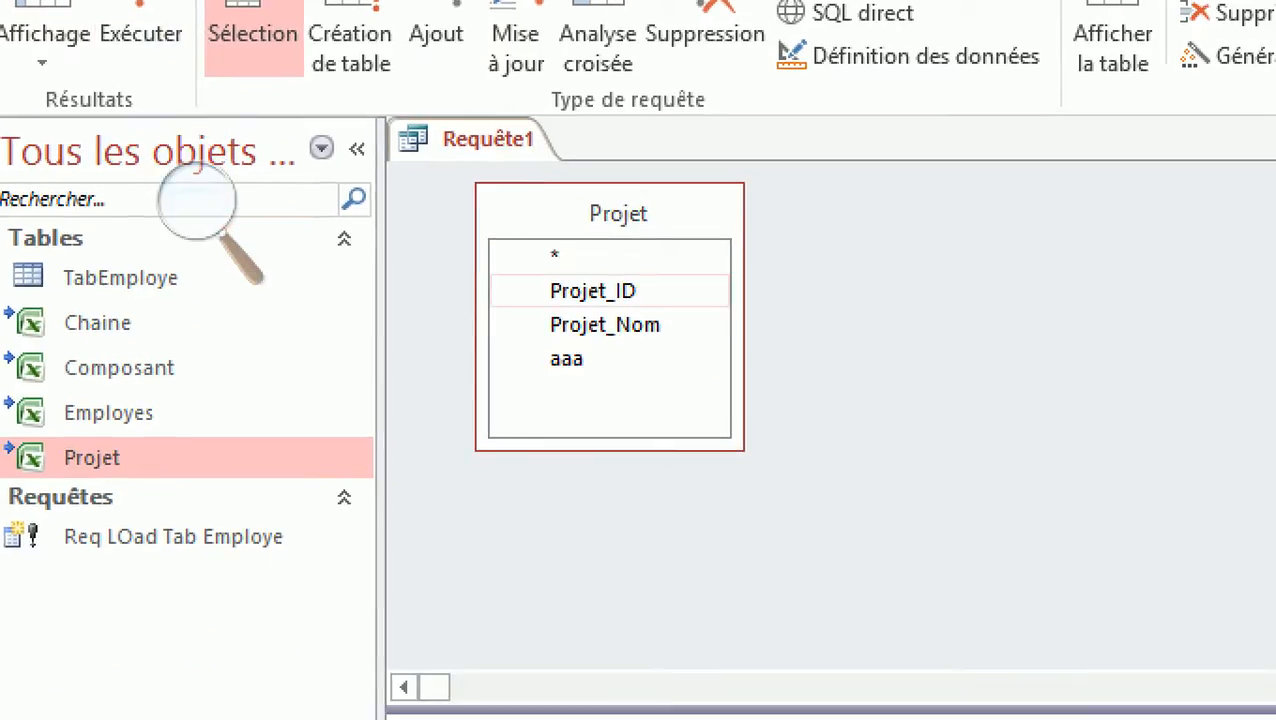
# Add the aaa field of the Projet table as the query's third column.
pyautogui.click(593, 291)
pyautogui.click(605, 325)
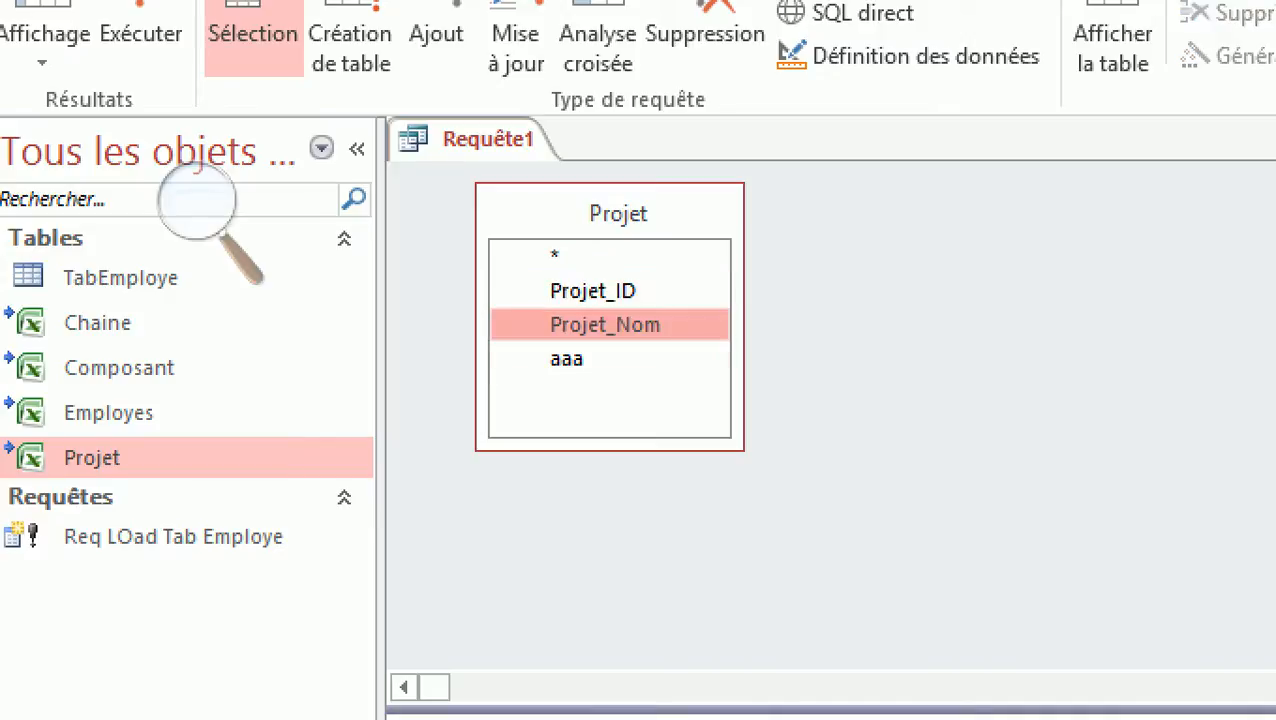
pyautogui.click(567, 359)
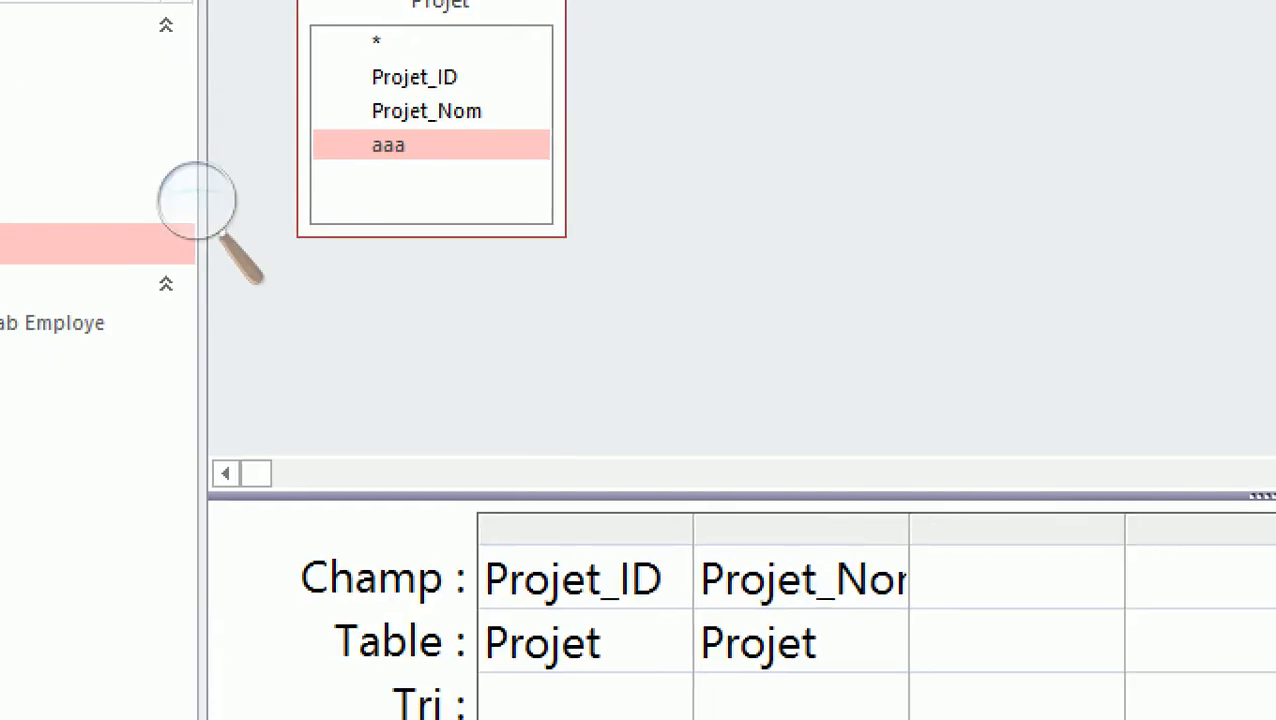
pyautogui.moveTo(388, 145); pyautogui.dragTo(1000, 580)
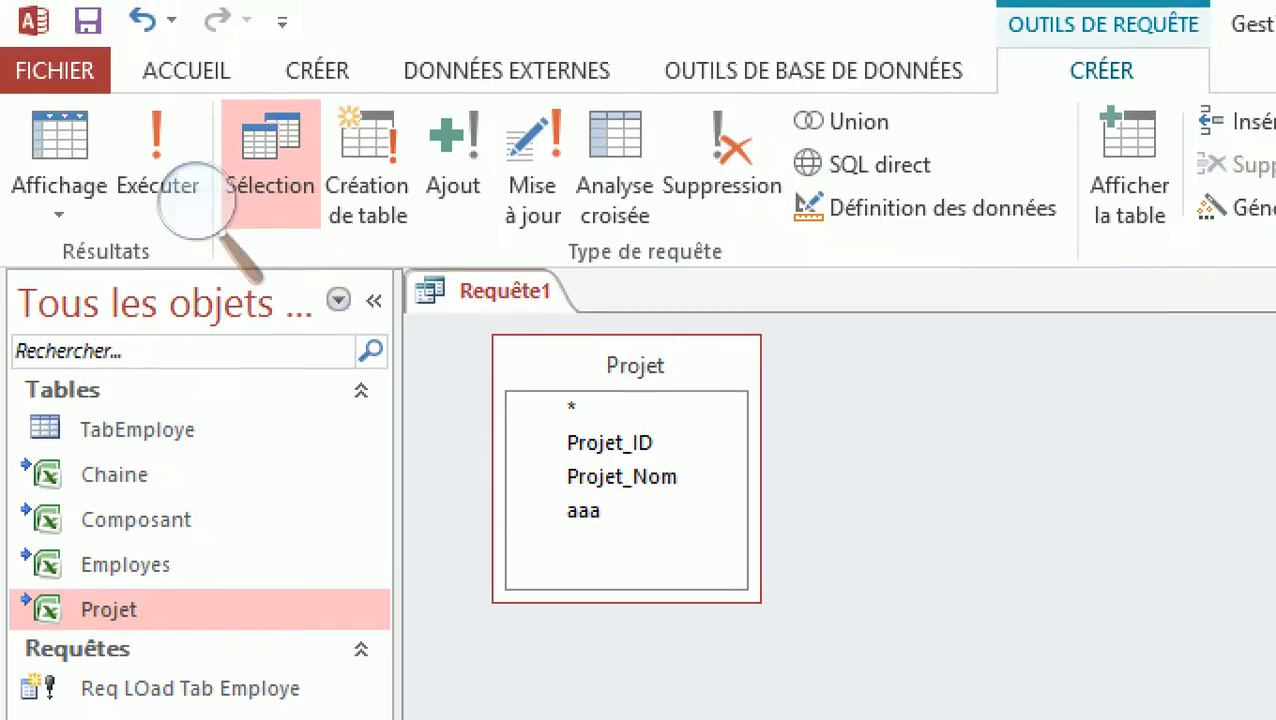
# Display the query's results as a datasheet, highlight the last two and first two records, and return to design view.
pyautogui.click(190, 195)
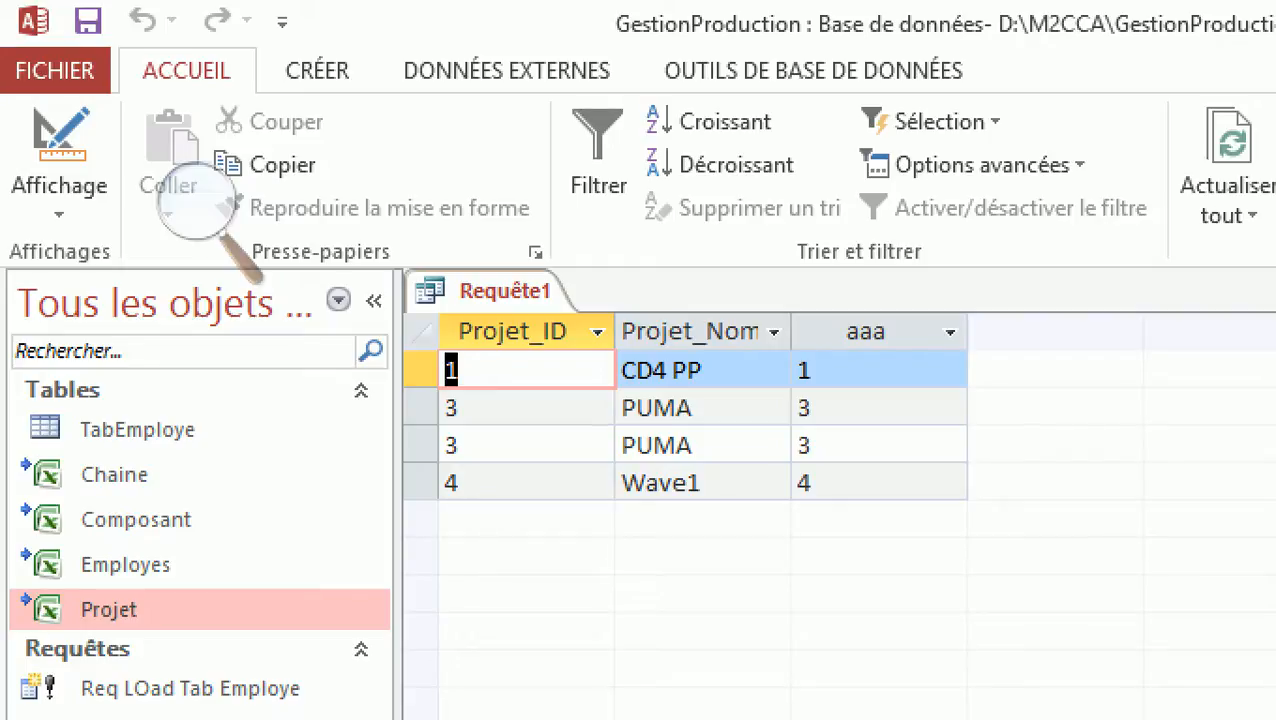
pyautogui.moveTo(421, 445); pyautogui.dragTo(421, 483)
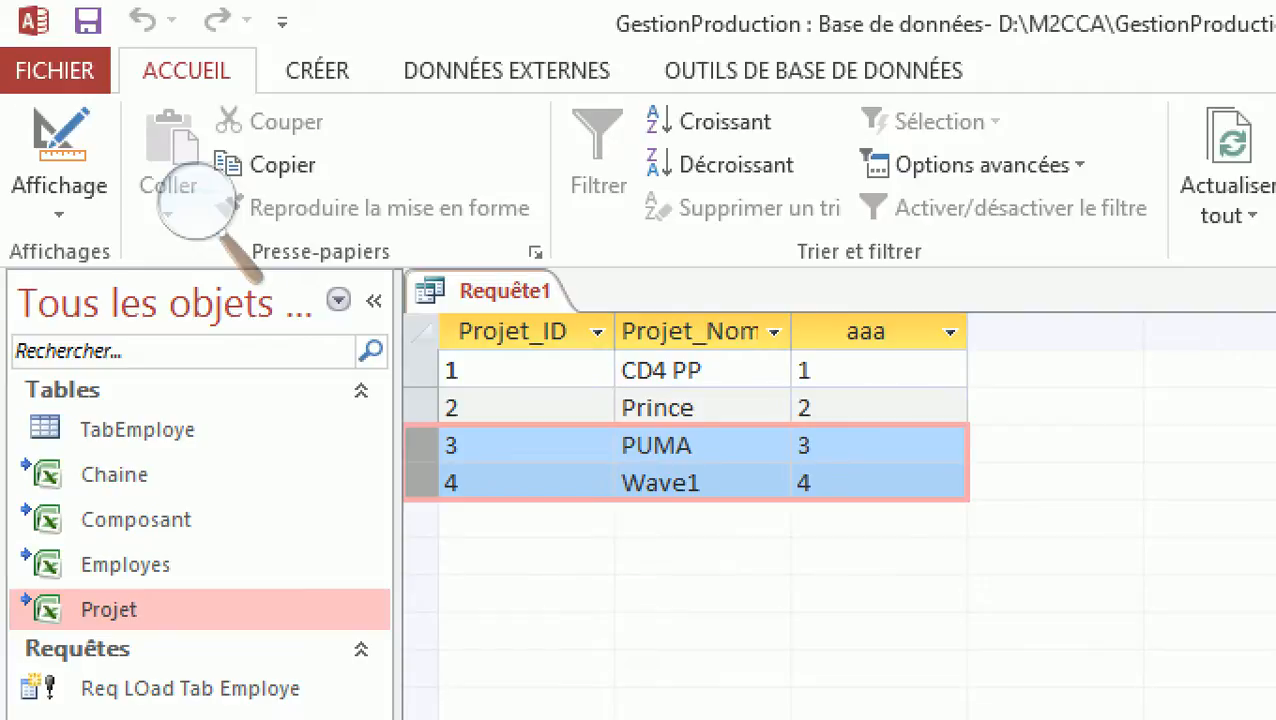
pyautogui.moveTo(421, 370); pyautogui.dragTo(421, 408)
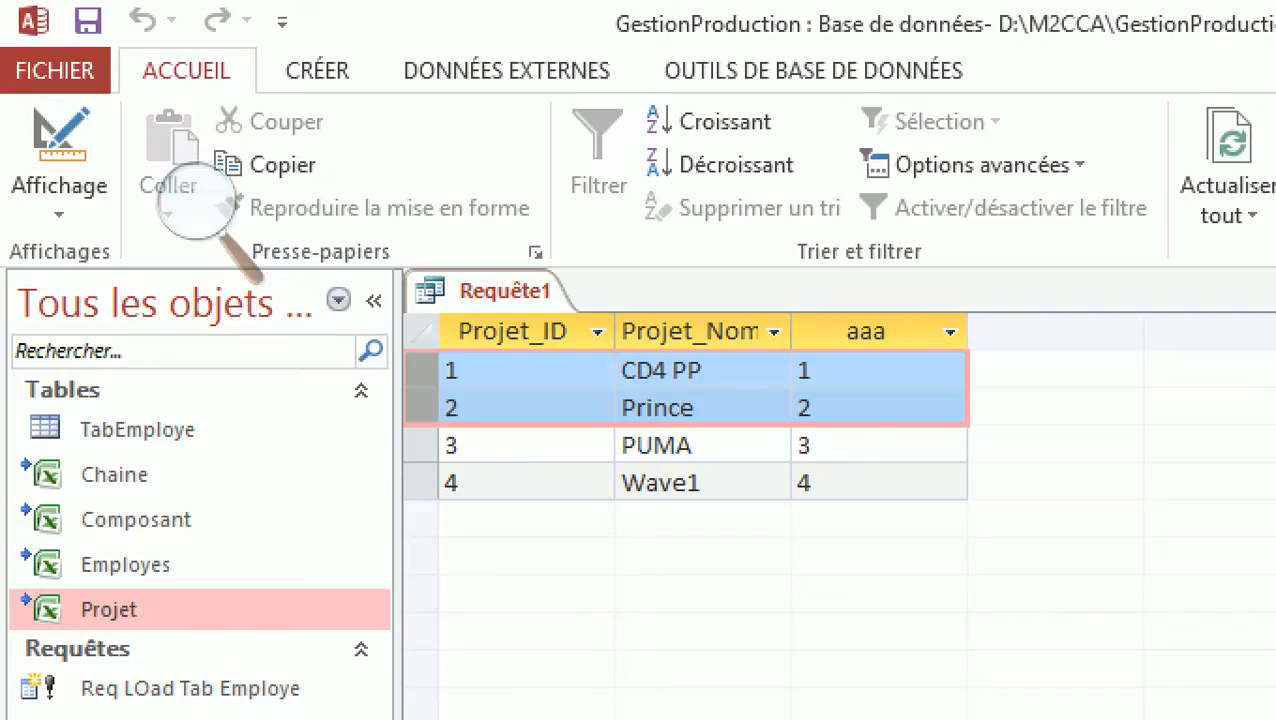
pyautogui.click(59, 140)
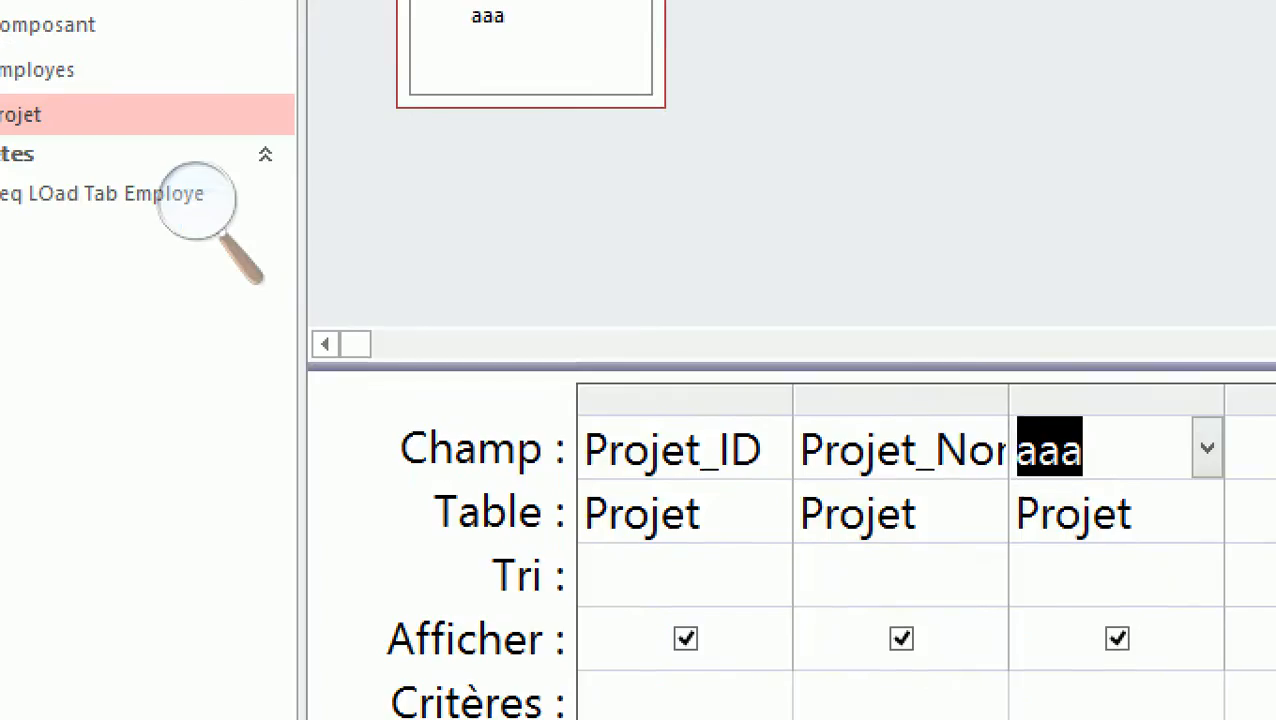
# Set the Projet_ID column's alternative (Ou) criterion to <3 and display the matching records.
pyautogui.click(684, 702)
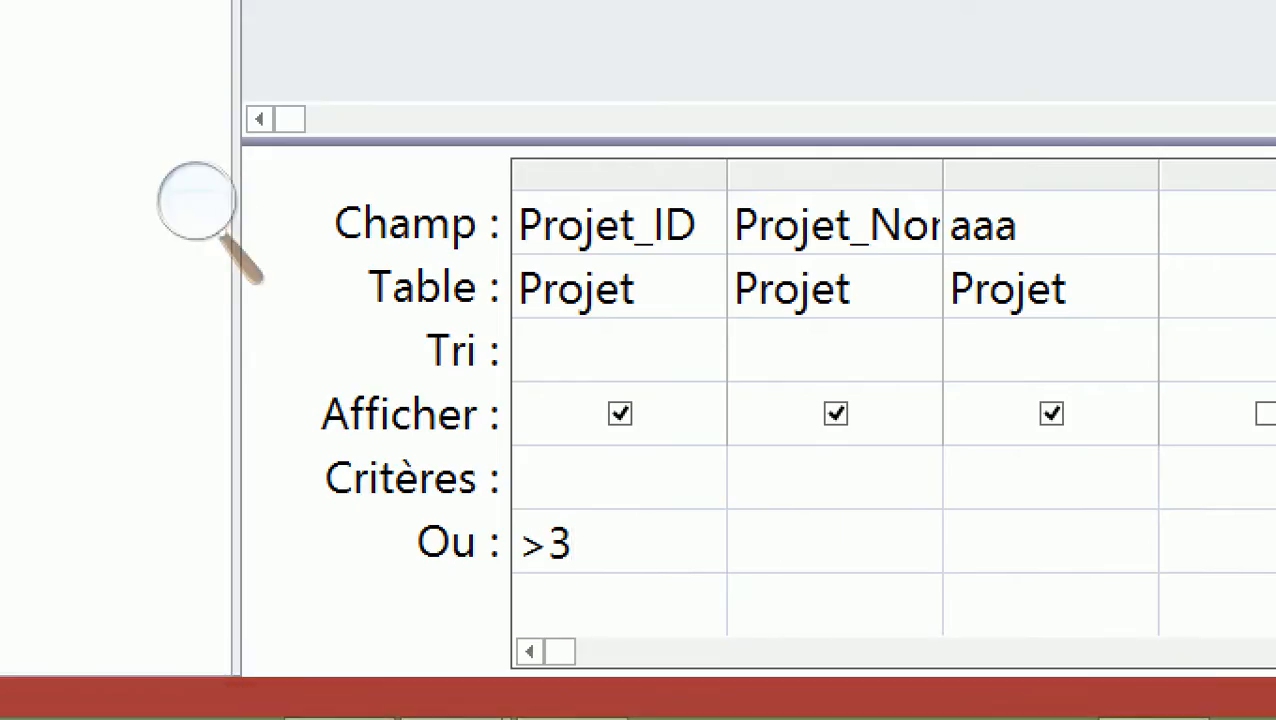
pyautogui.press('BackSpace')
pyautogui.press('BackSpace')
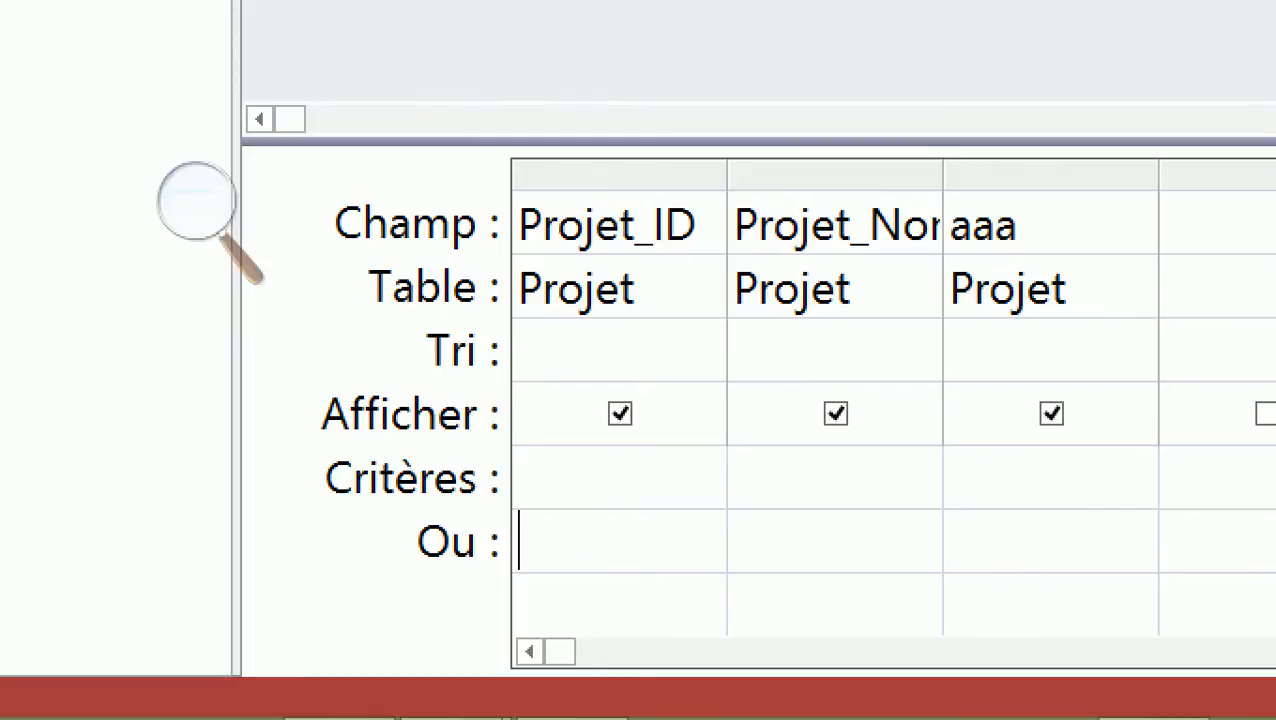
pyautogui.write('<3')
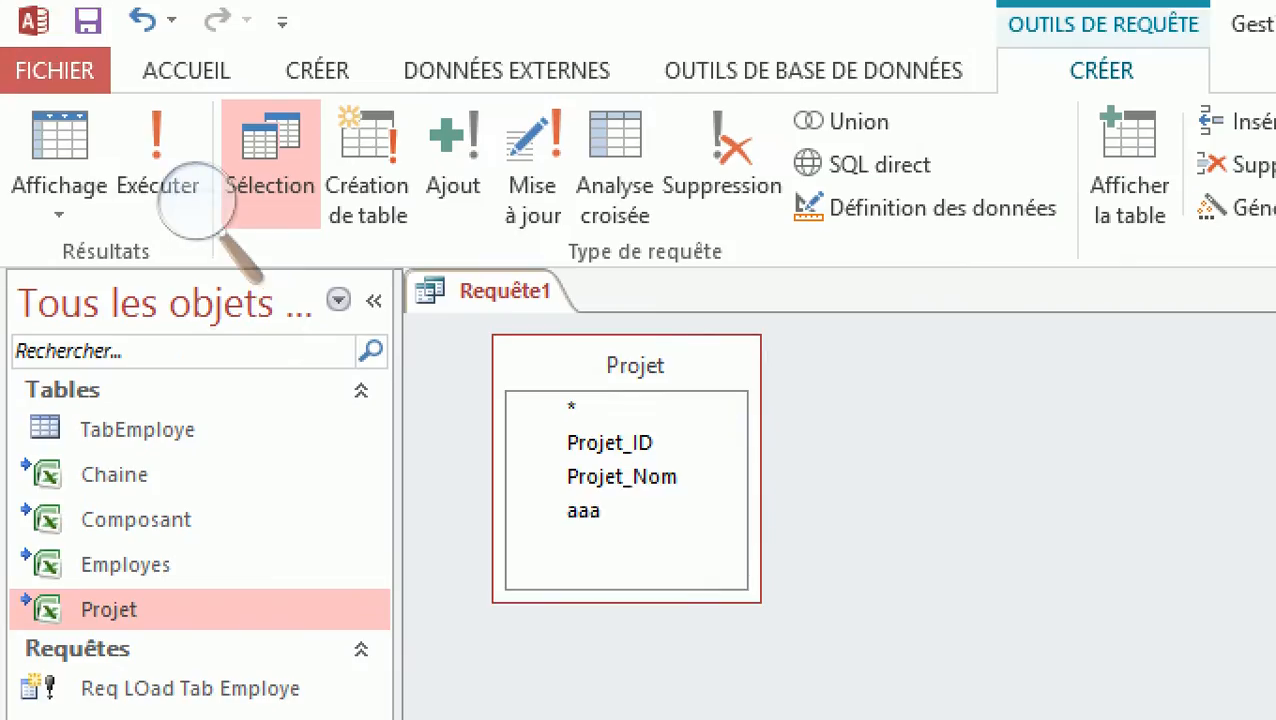
pyautogui.click(59, 20)
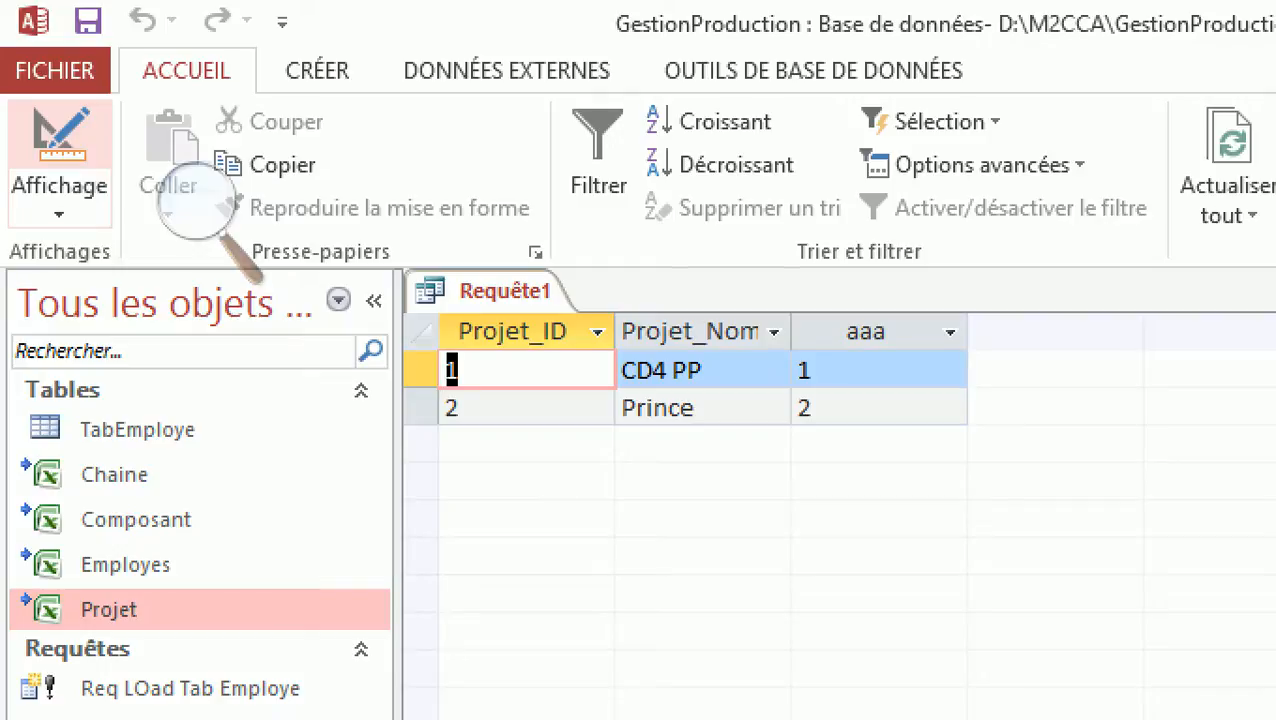
# Return to the query's design view and clear the Ou criterion of the Projet_ID column.
pyautogui.click(60, 136)
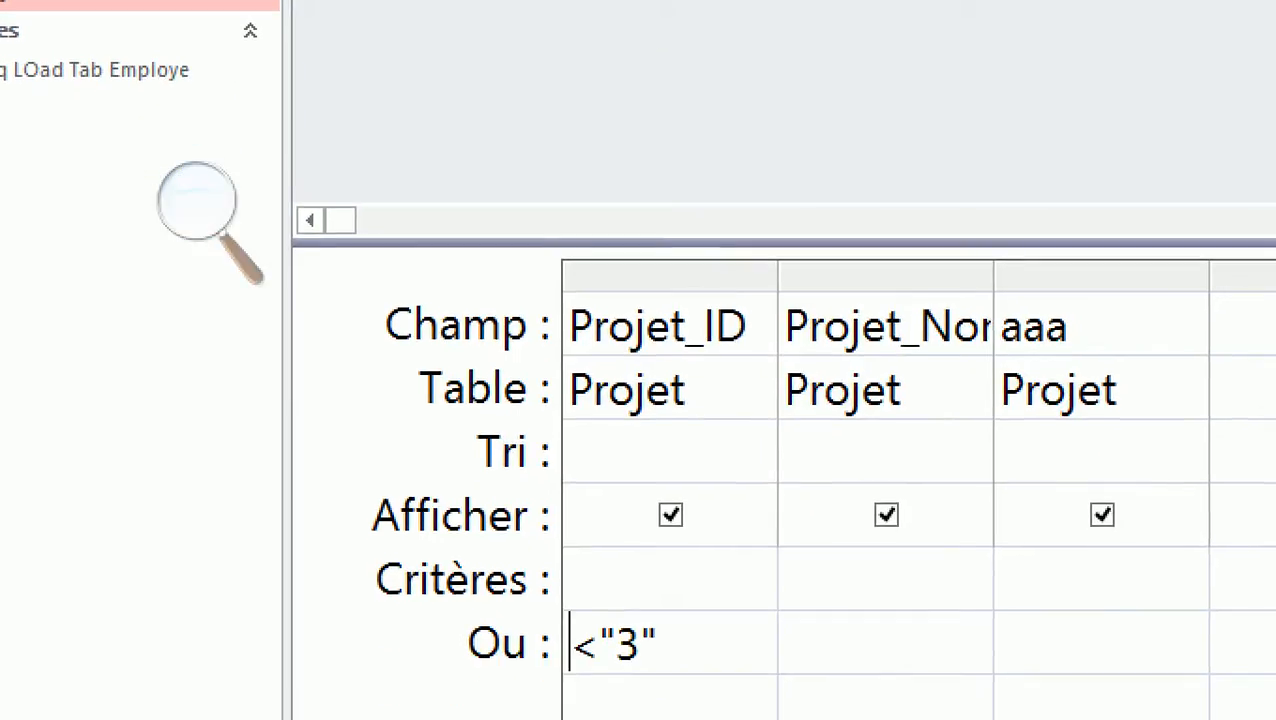
pyautogui.press('End')
pyautogui.hotkey('shift', 'Home')
pyautogui.press('Delete')
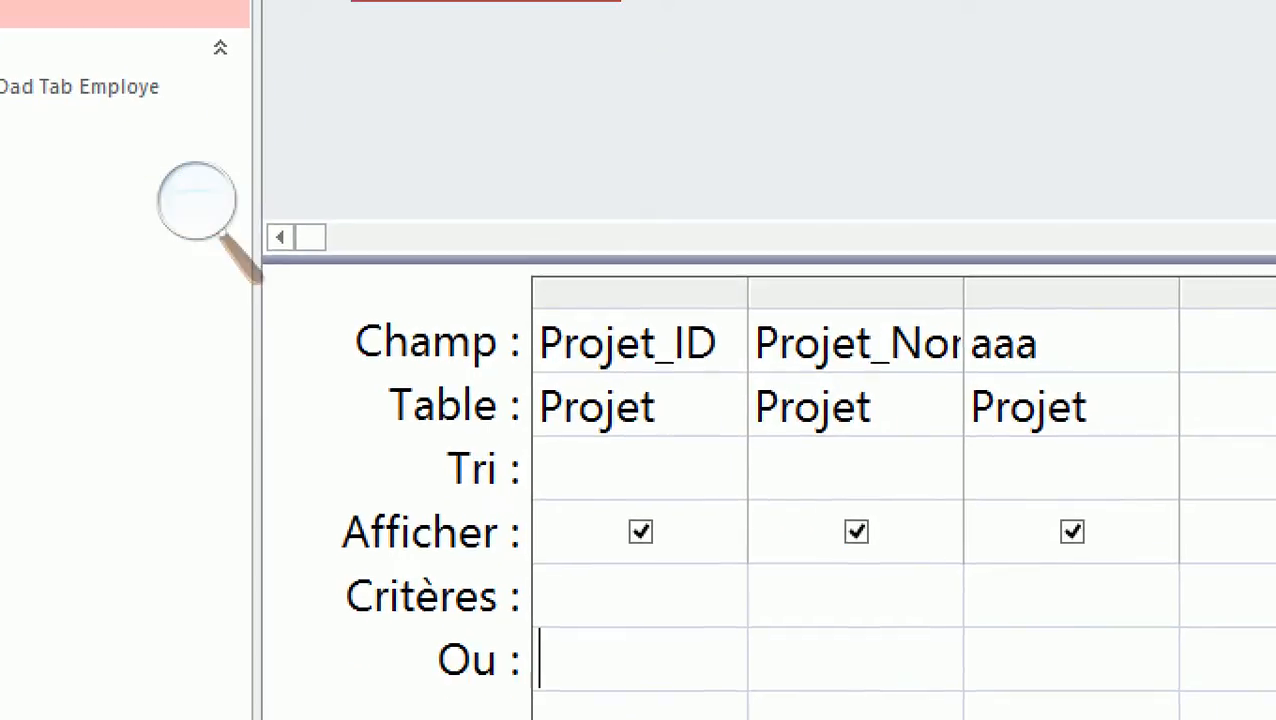
# Remove the aaa column from the query, check the results as a datasheet, and return to design view.
pyautogui.click(1101, 277)
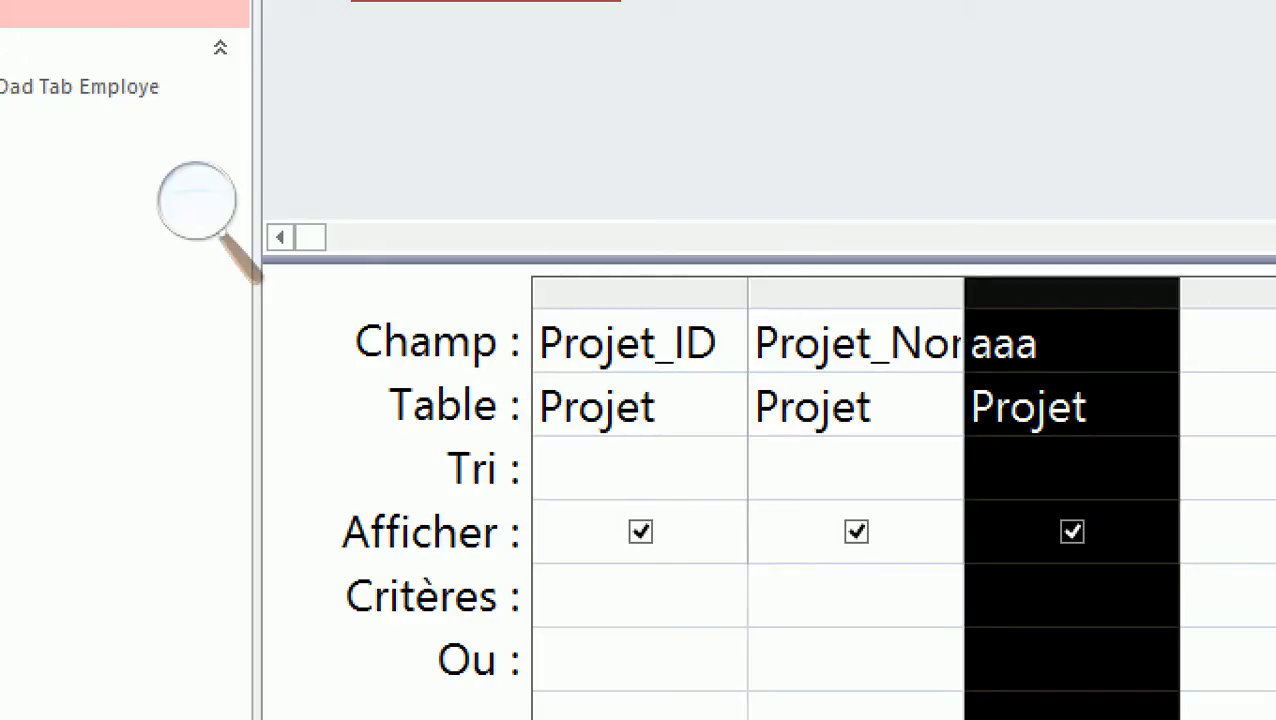
pyautogui.press('Delete')
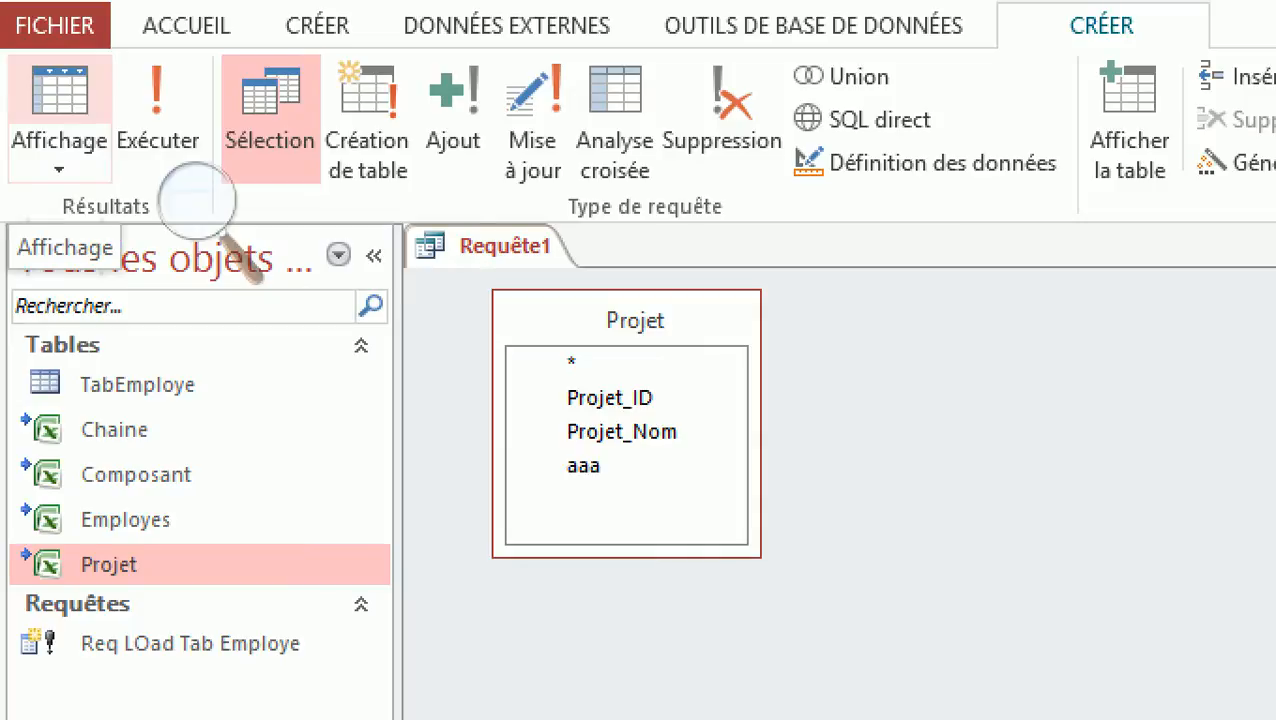
pyautogui.click(58, 100)
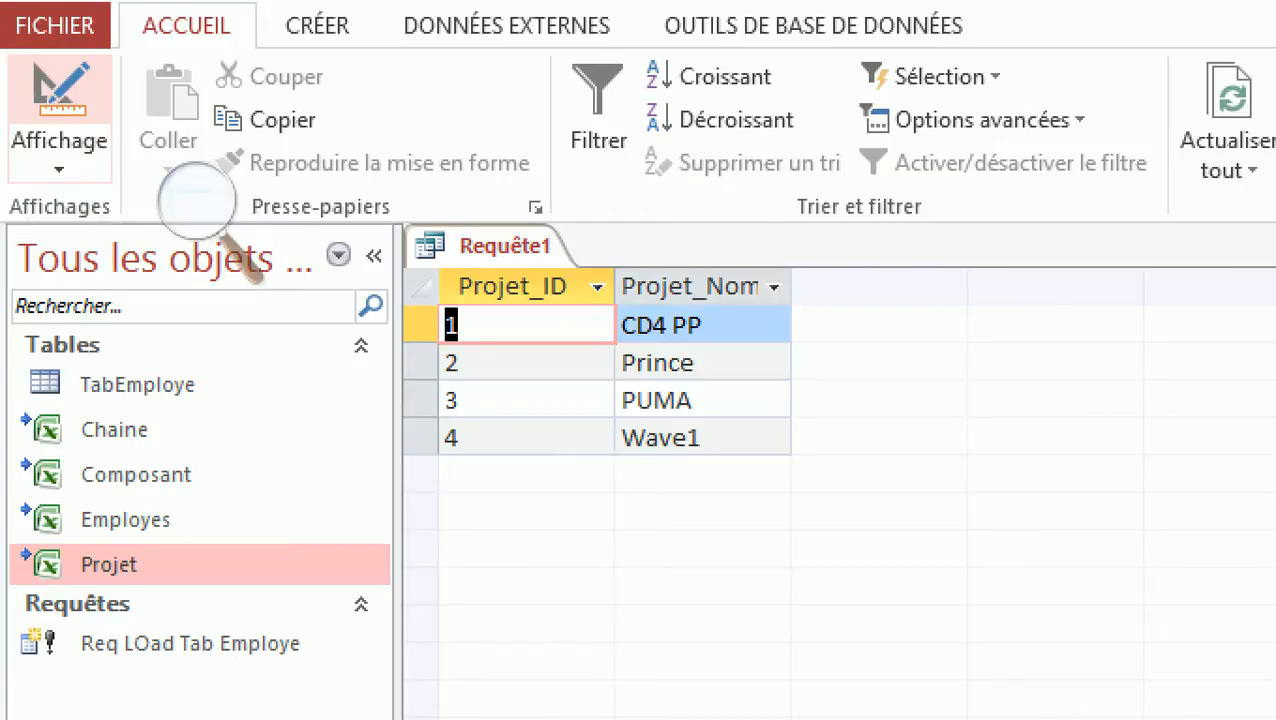
pyautogui.click(60, 92)
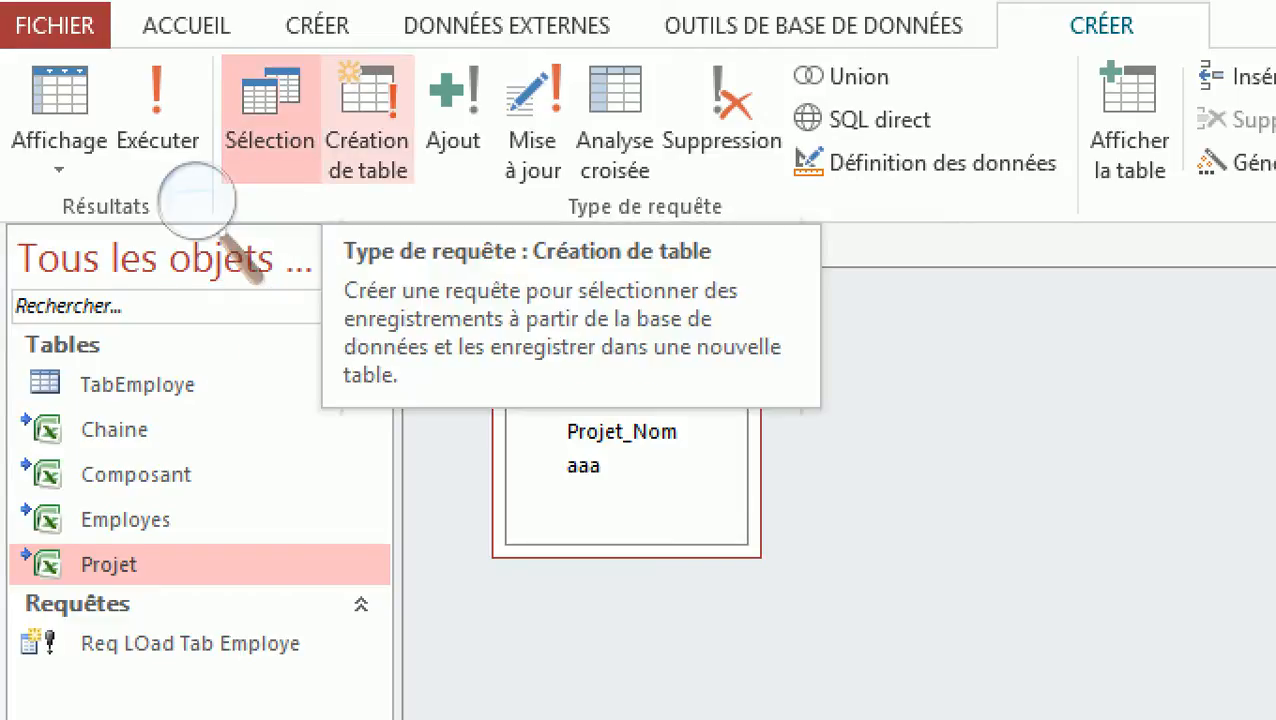
# Turn the query into a make-table query that creates the table TabProjet in the current database.
pyautogui.click(368, 140)
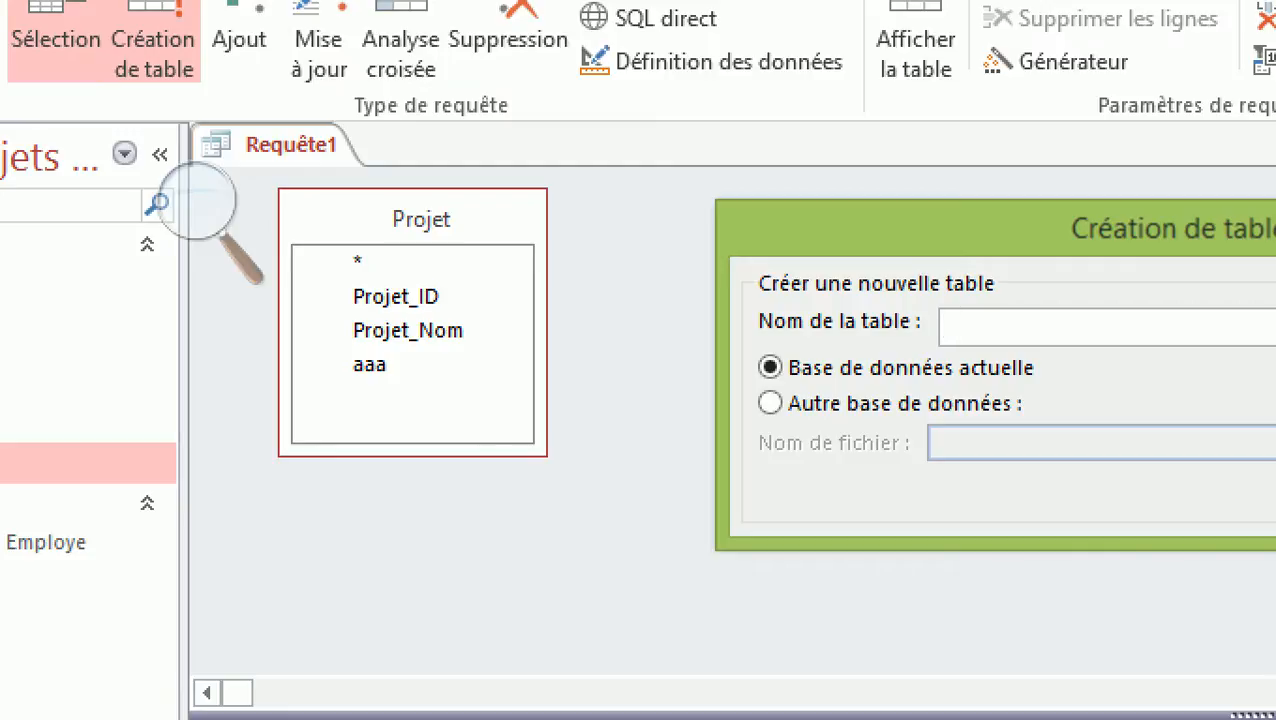
pyautogui.write('TabProjet')
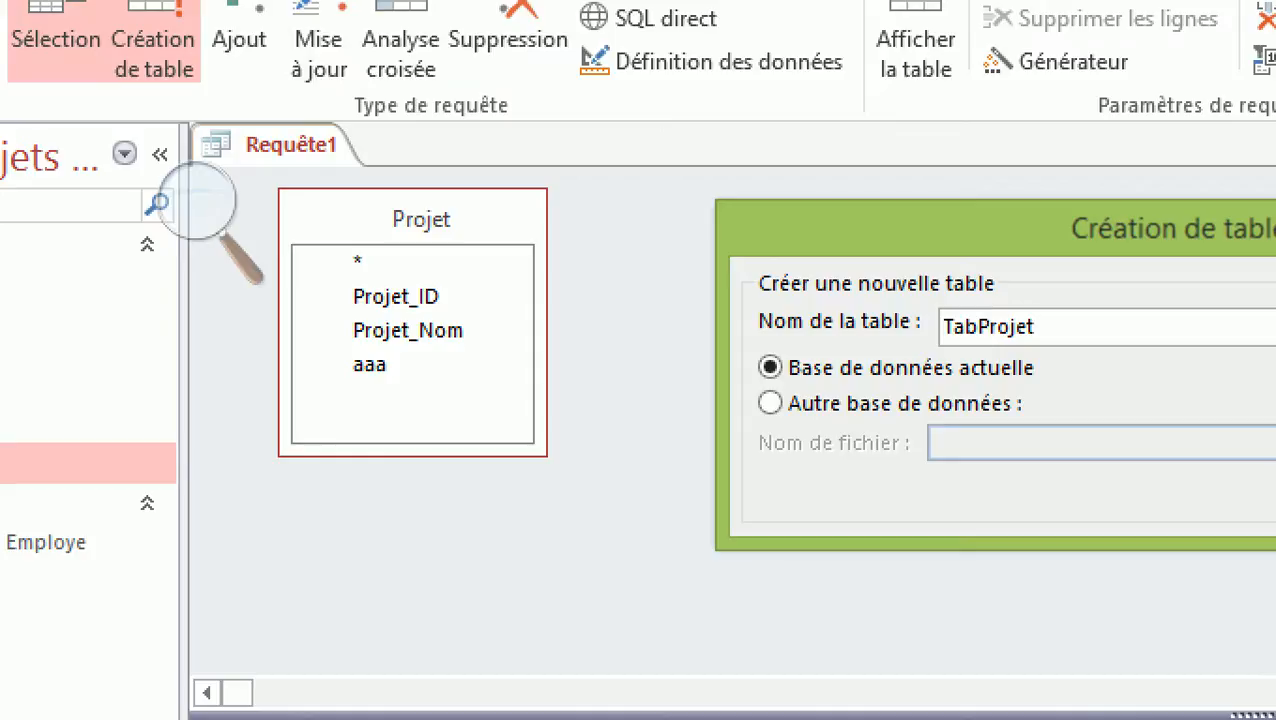
pyautogui.moveTo(1150, 228); pyautogui.dragTo(632, 256)
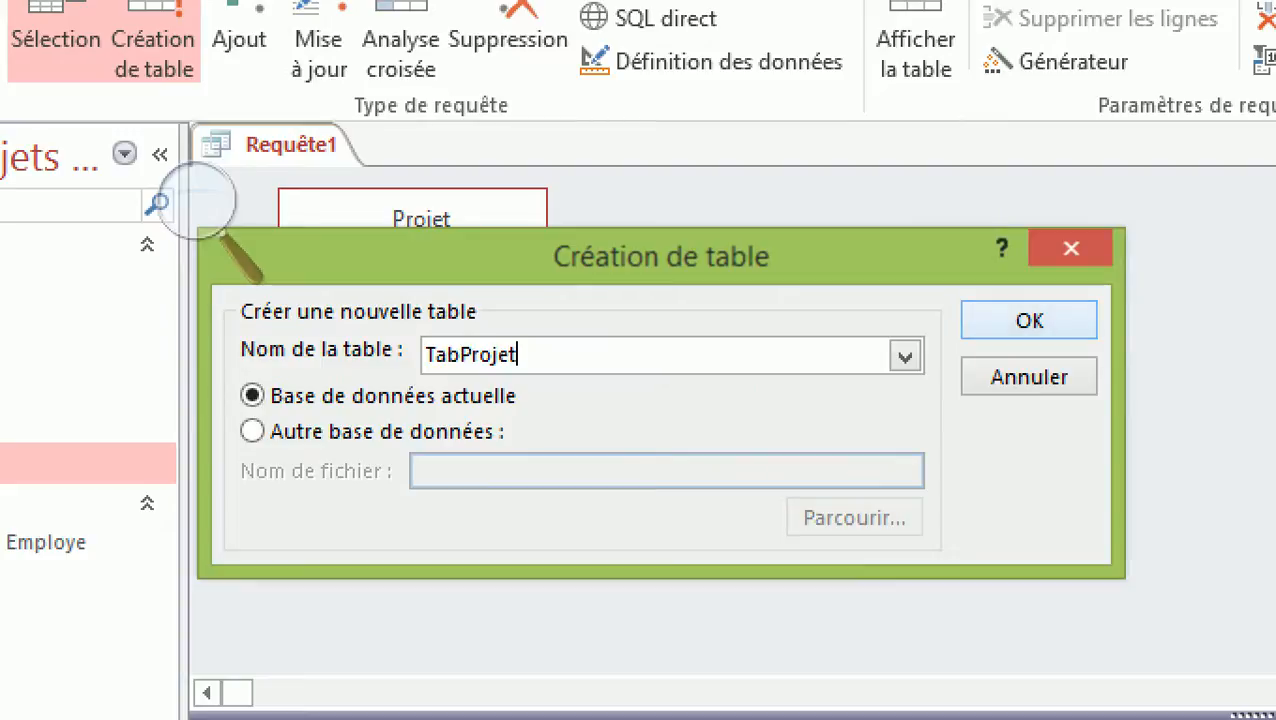
pyautogui.press('Return')
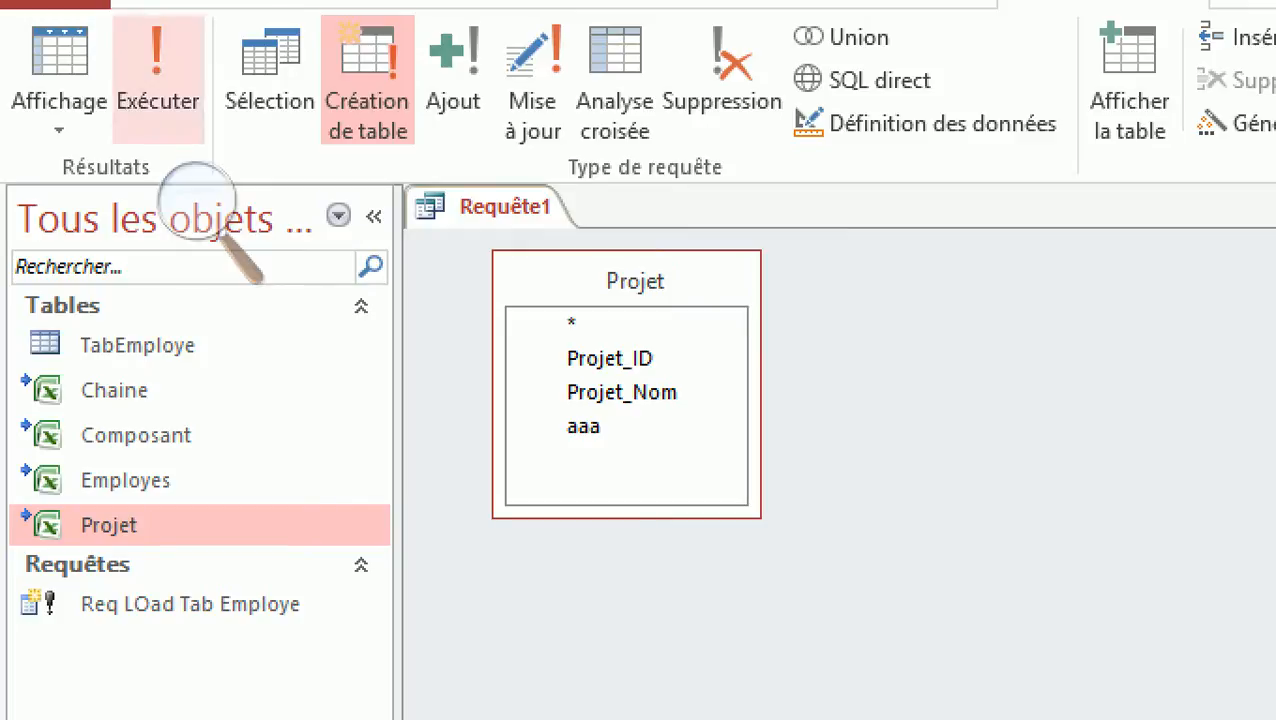
# Run the make-table query, accepting the creation of the new table, and open TabProjet.
pyautogui.click(157, 80)
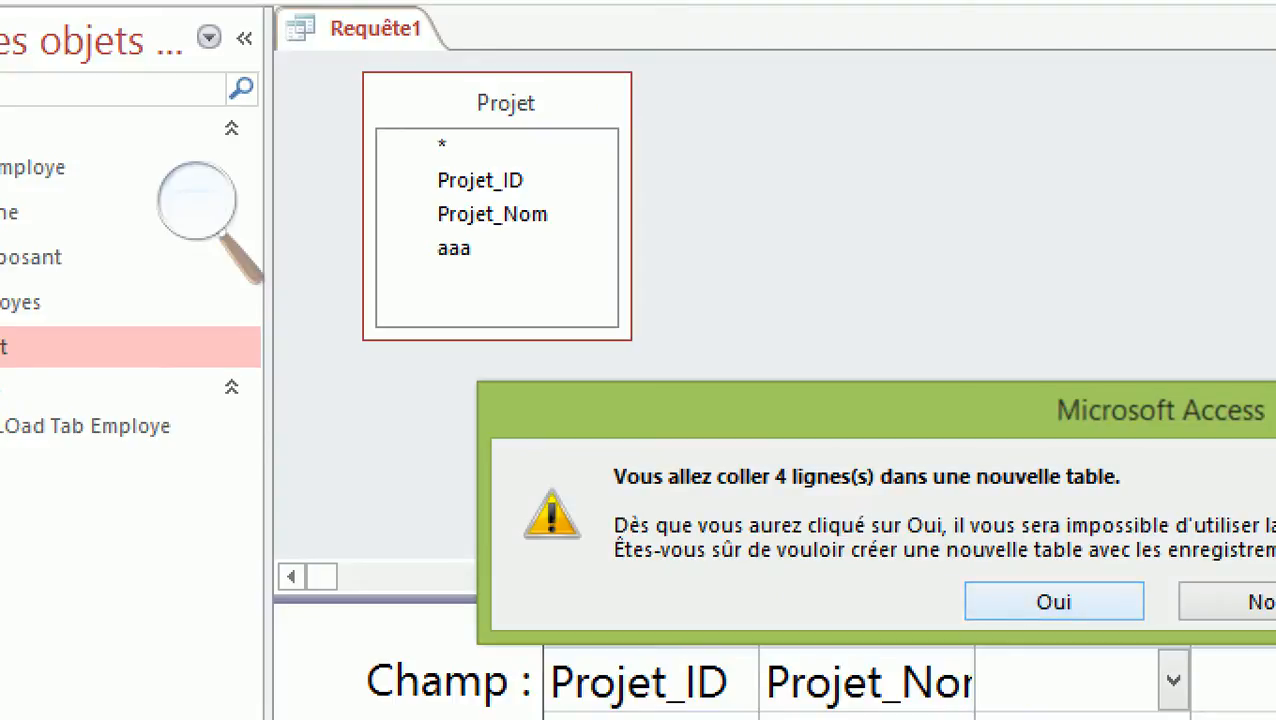
pyautogui.click(1054, 601)
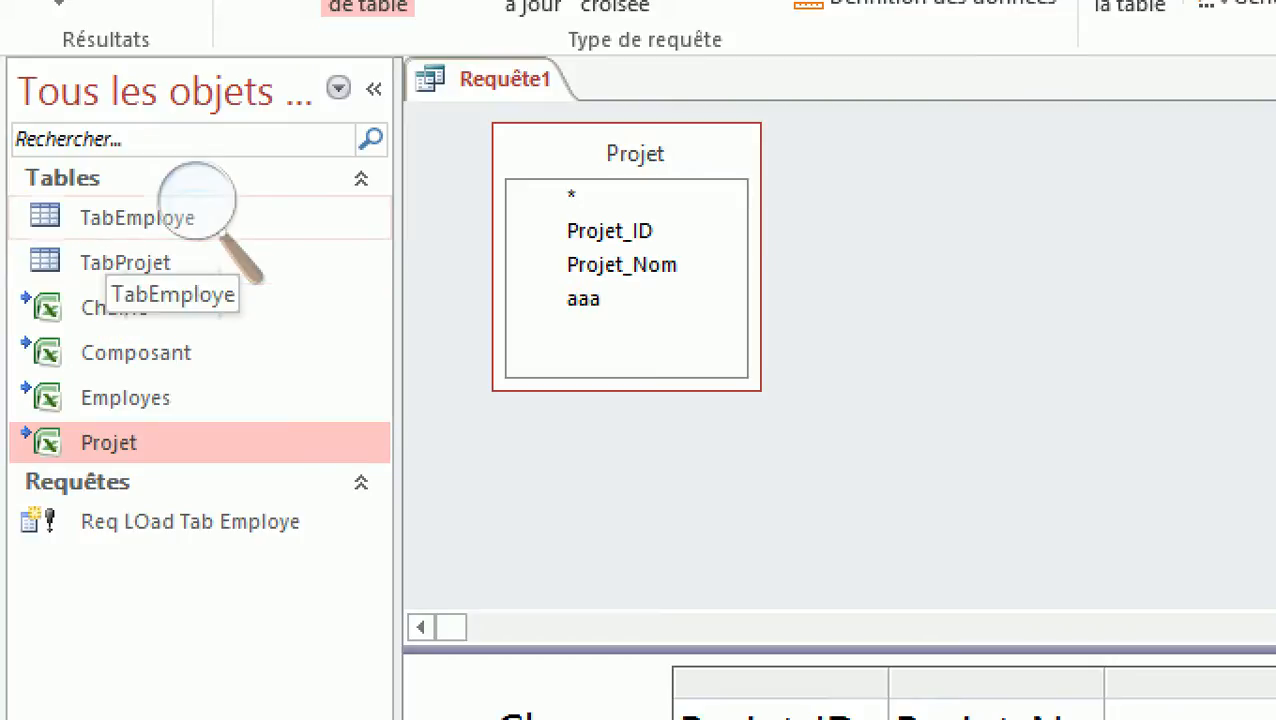
pyautogui.click(250, 264)
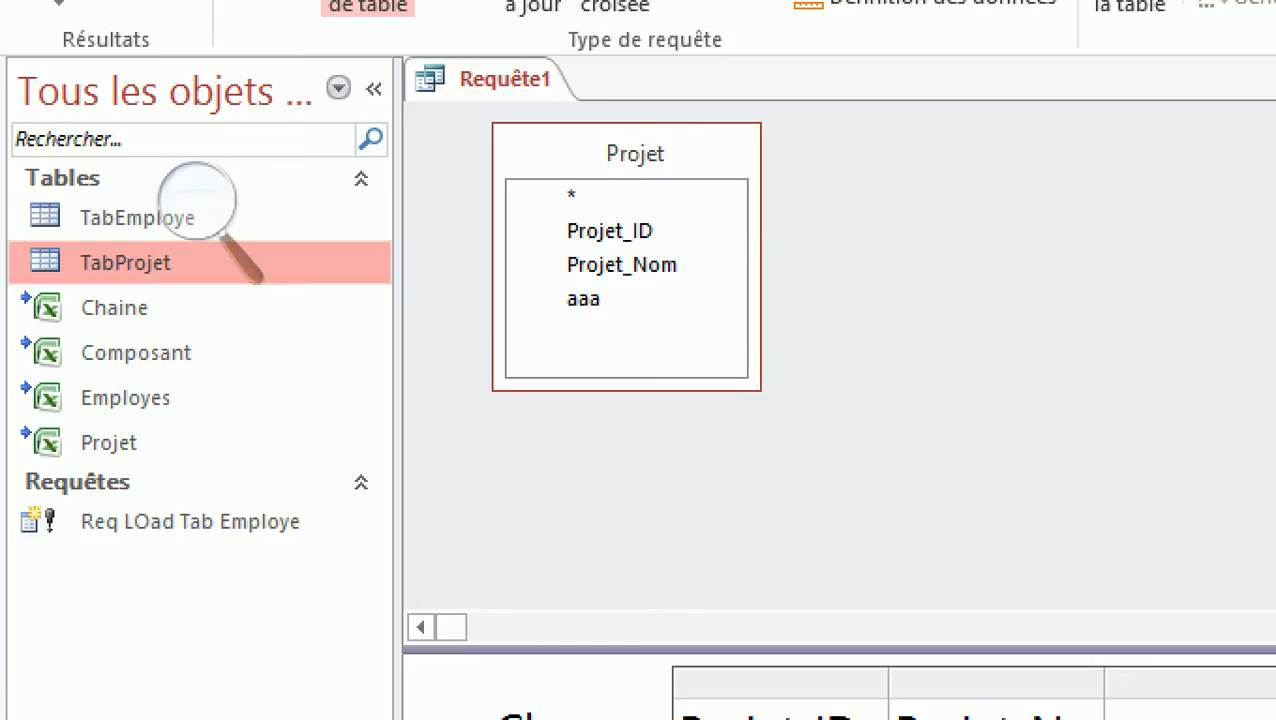
pyautogui.doubleClick(250, 264)
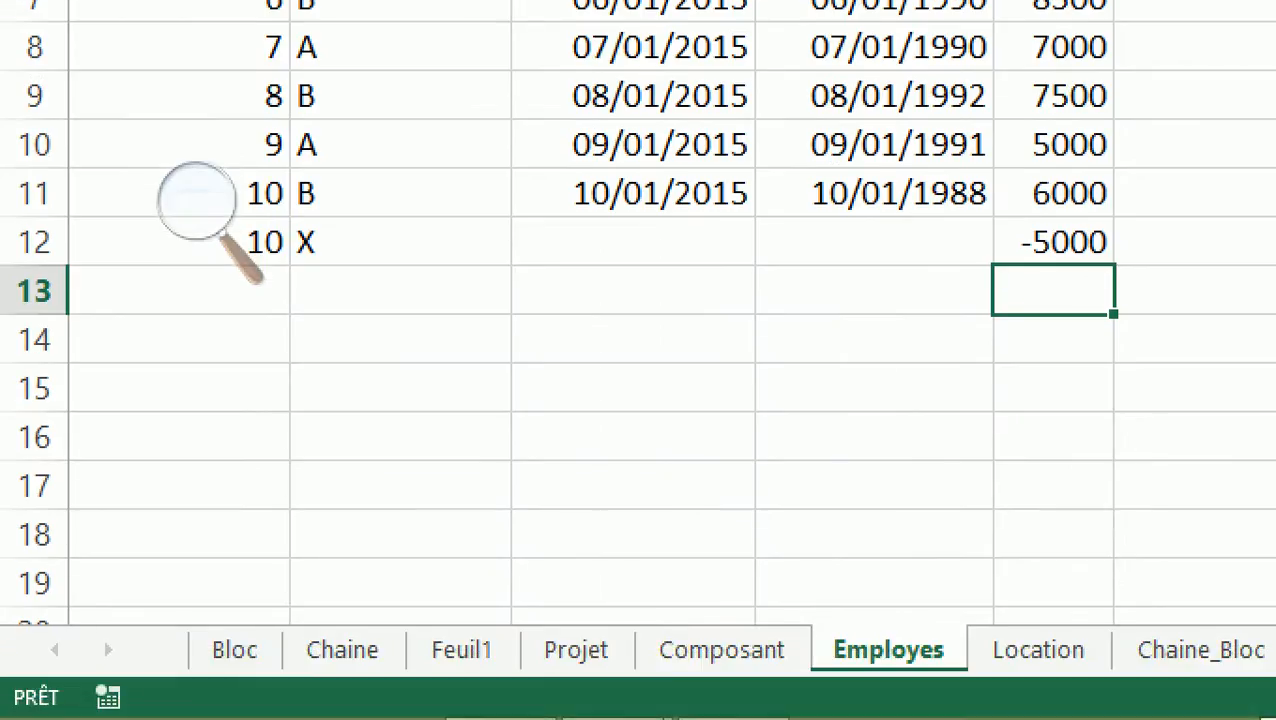
# In the Excel workbook's Projet sheet, add a row with Projet_ID 4, Projet_Nom dfdf and aaa 4.
pyautogui.hotkey('ctrl', 'pageup')
pyautogui.hotkey('ctrl', 'pageup')
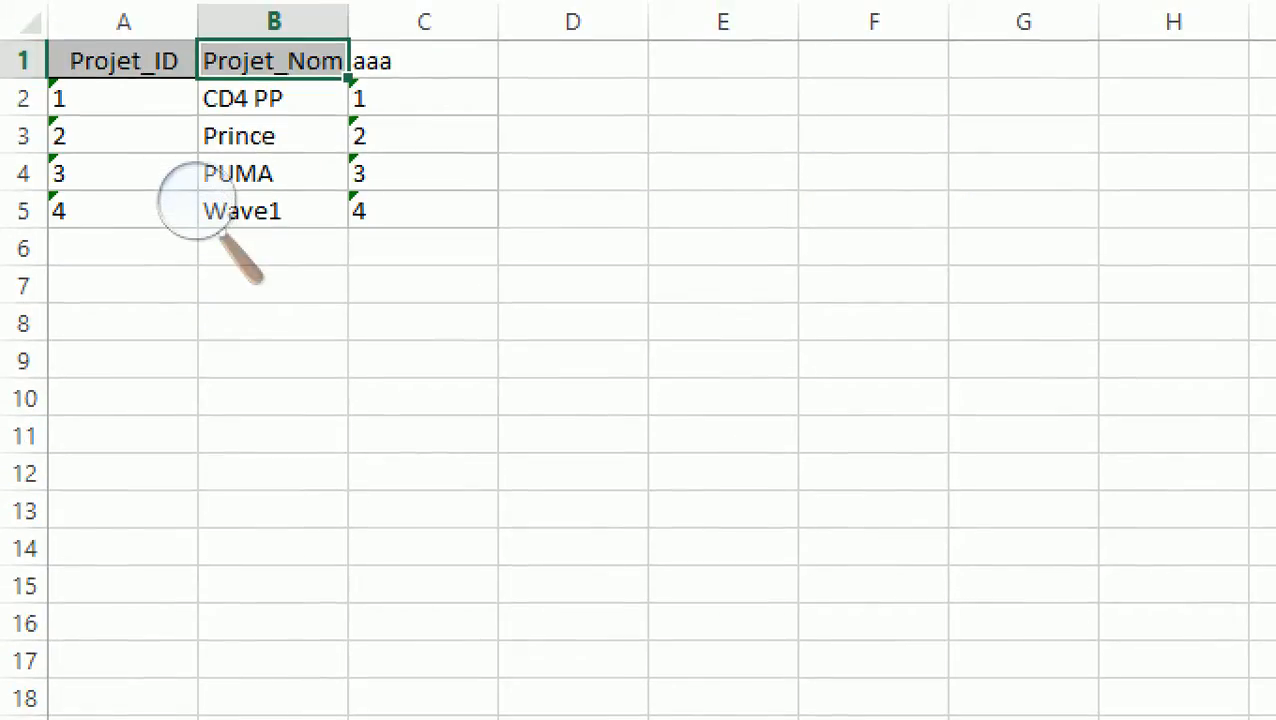
pyautogui.click(123, 248)
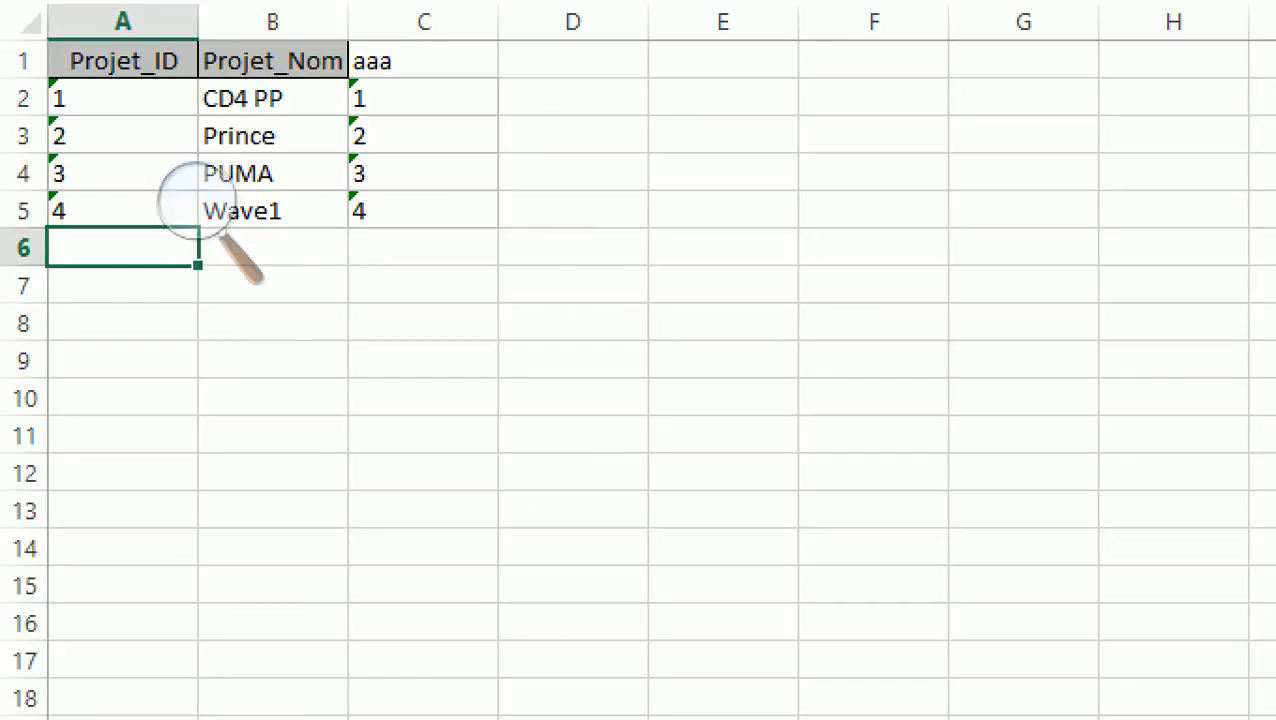
pyautogui.write('4')
pyautogui.press('Tab')
pyautogui.write('dfdf')
pyautogui.press('Tab')
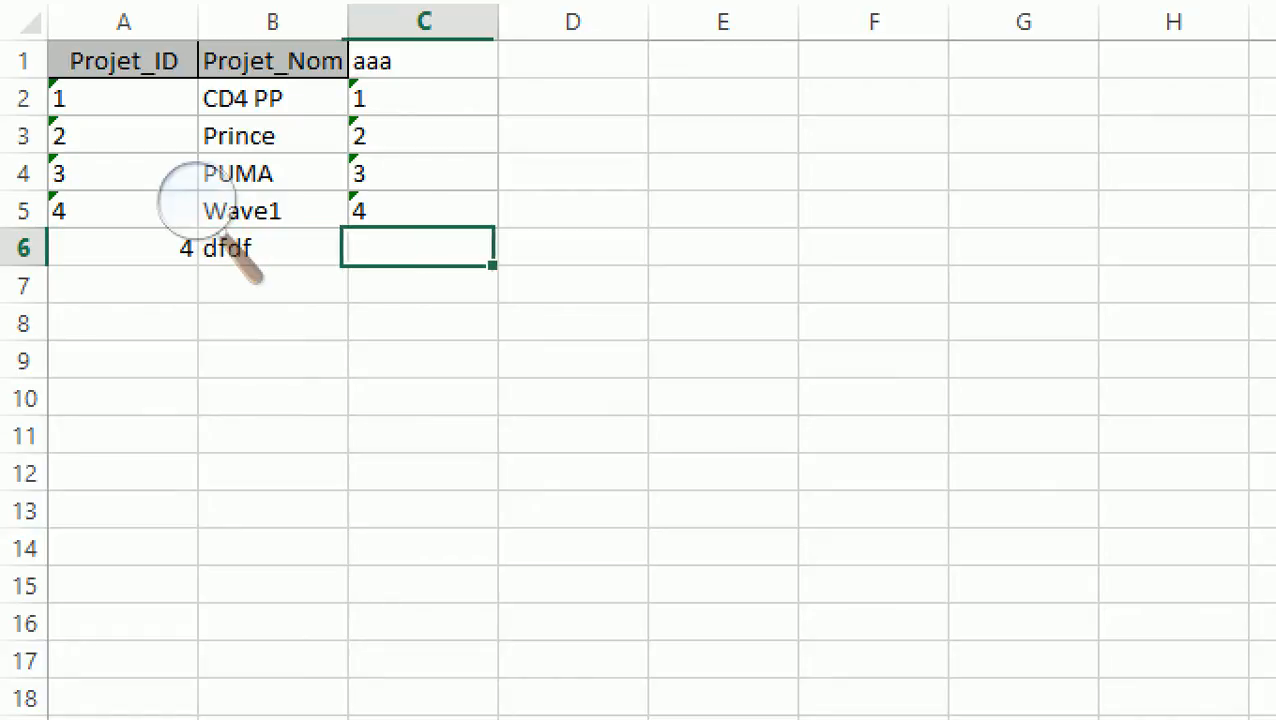
pyautogui.write('4')
pyautogui.press('Return')
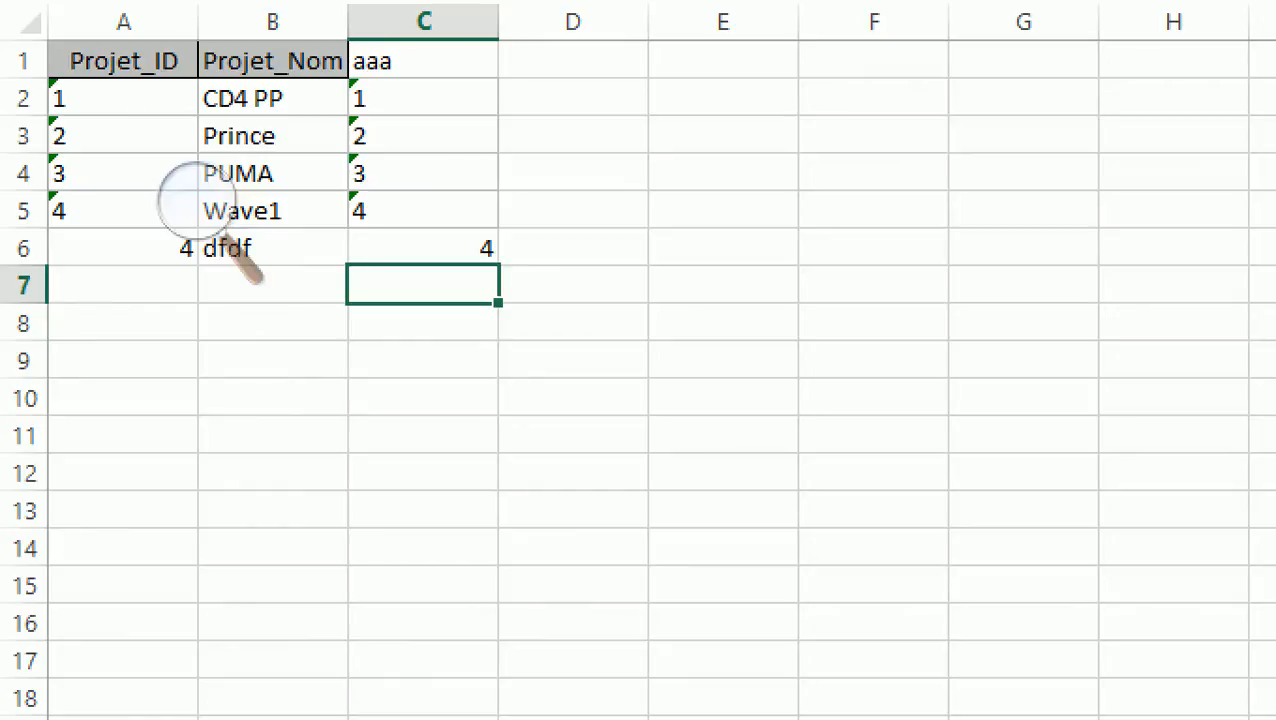
# Switch back to Access and try to open the linked Projet table.
pyautogui.hotkey('alt', 'Tab')
pyautogui.hotkey('alt', 'Tab')
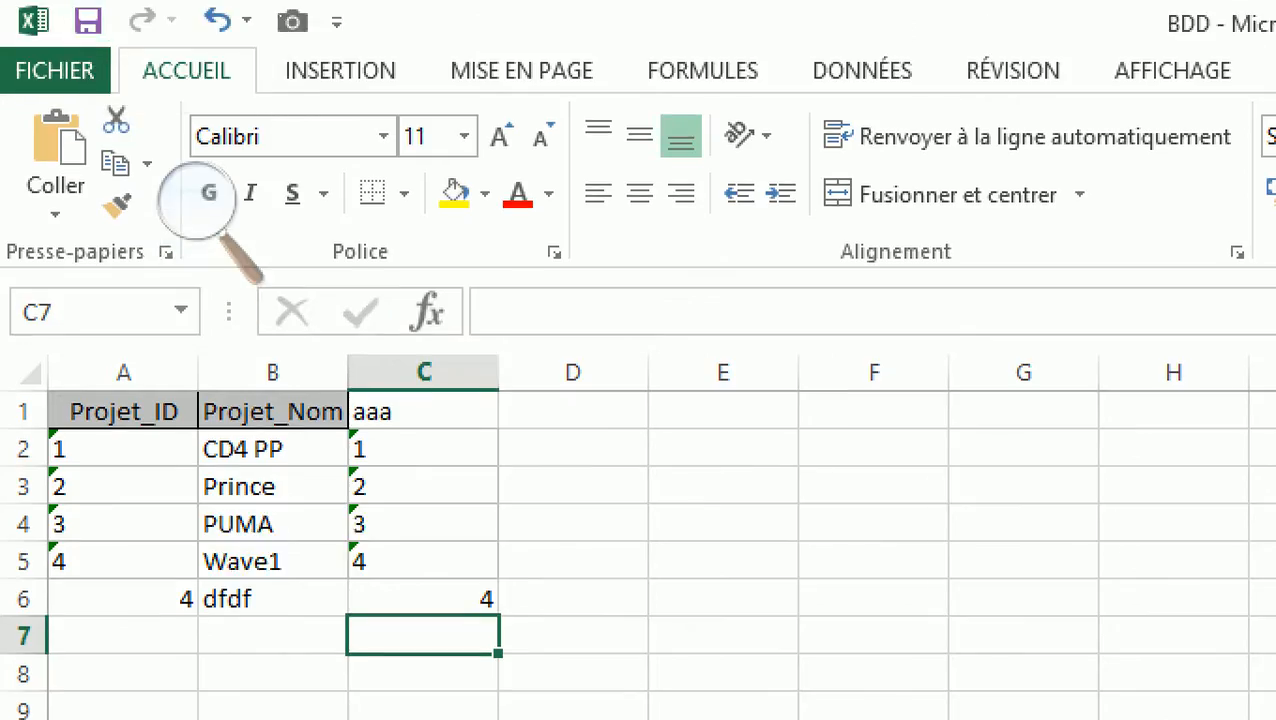
pyautogui.hotkey('alt', 'Tab')
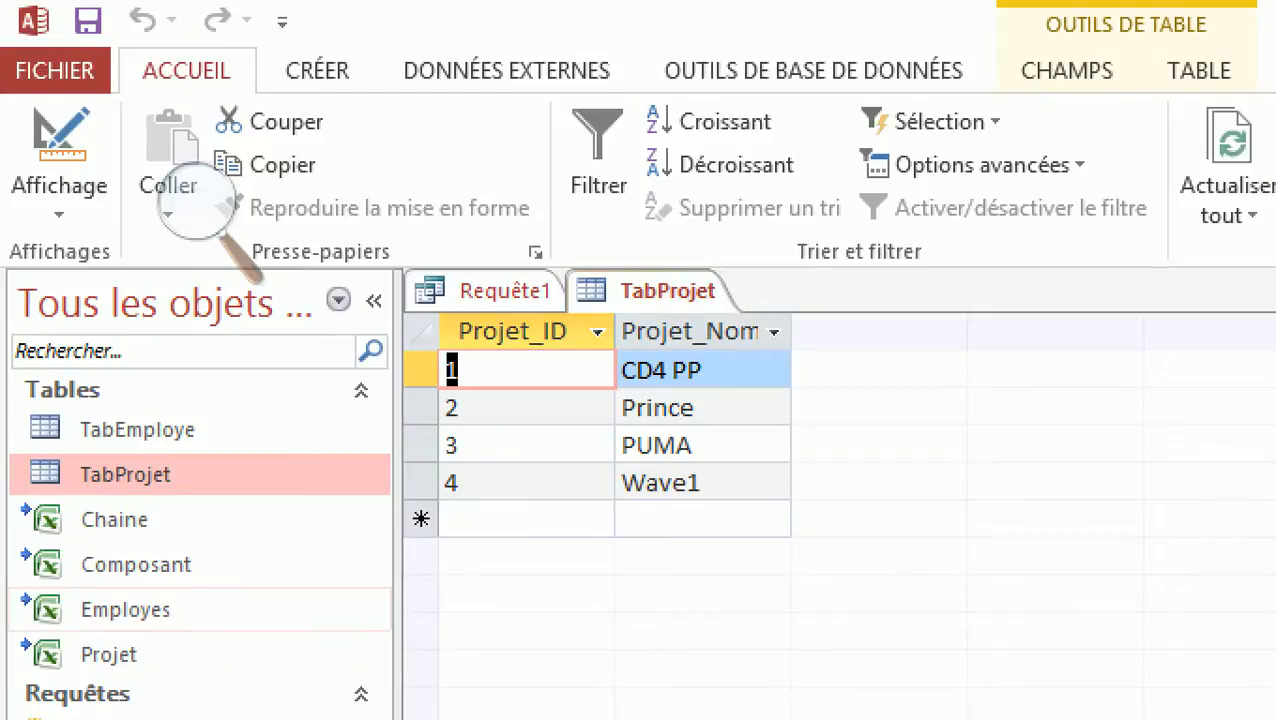
pyautogui.doubleClick(108, 654)
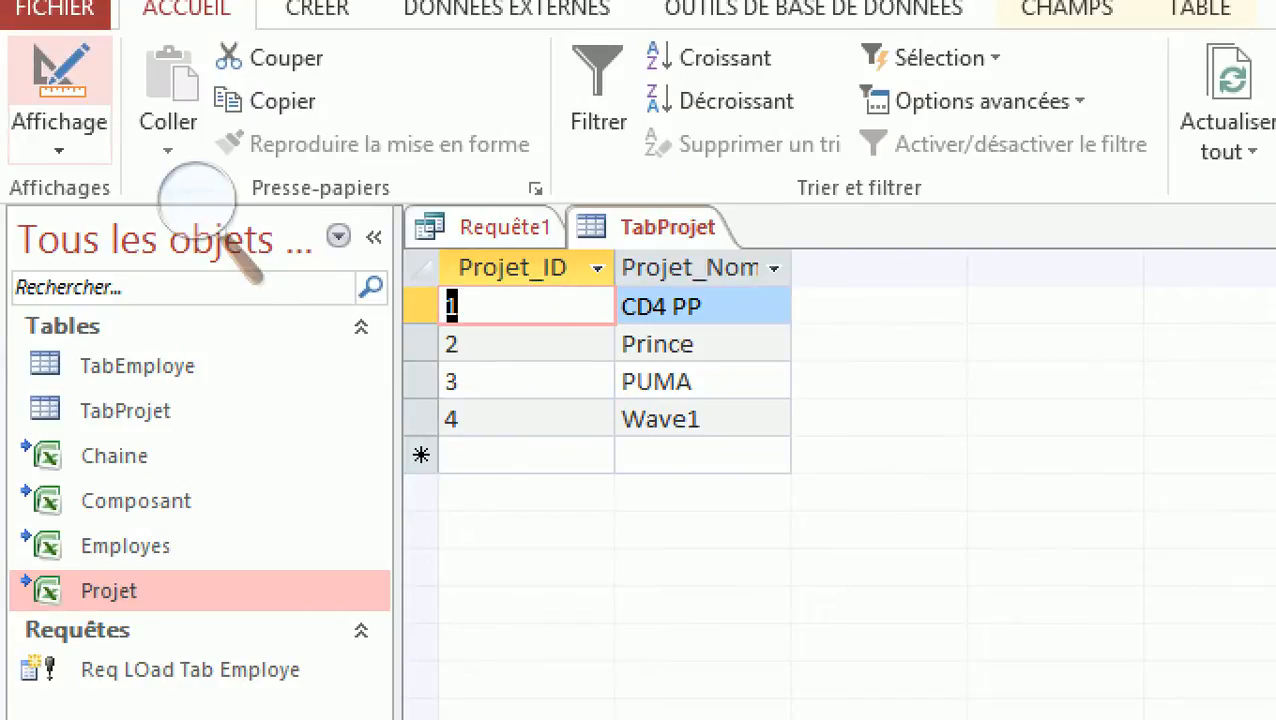
# Make Projet_ID the primary key of TabProjet and return to the table's datasheet.
pyautogui.click(59, 75)
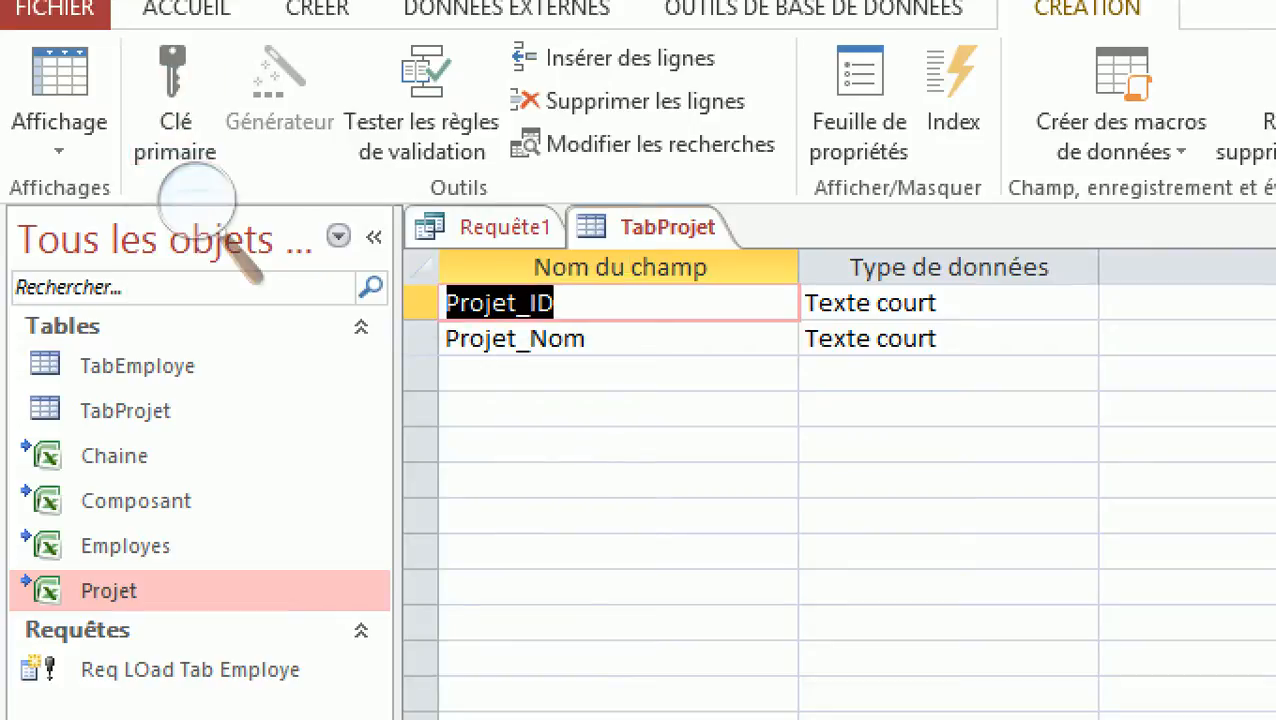
pyautogui.click(175, 160)
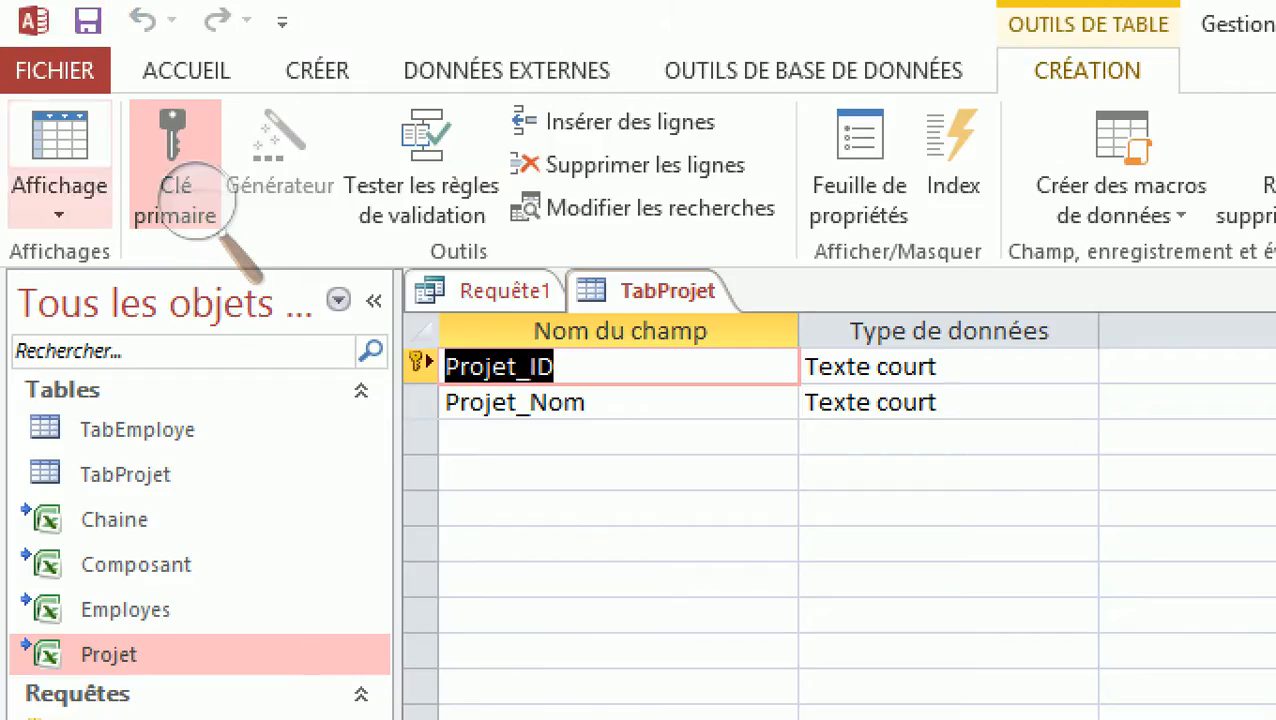
pyautogui.click(60, 137)
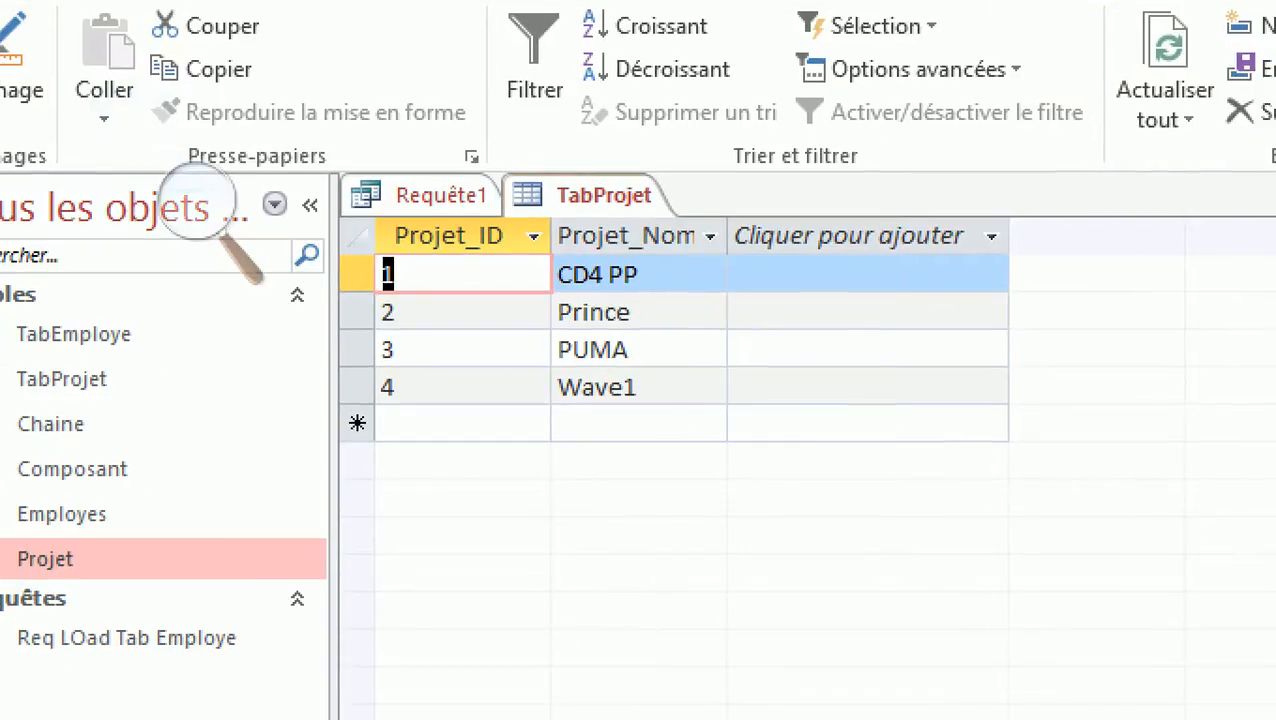
# Test the primary key by trying to add a TabProjet record with the duplicate Projet_ID 4.
pyautogui.click(450, 424)
pyautogui.write('4')
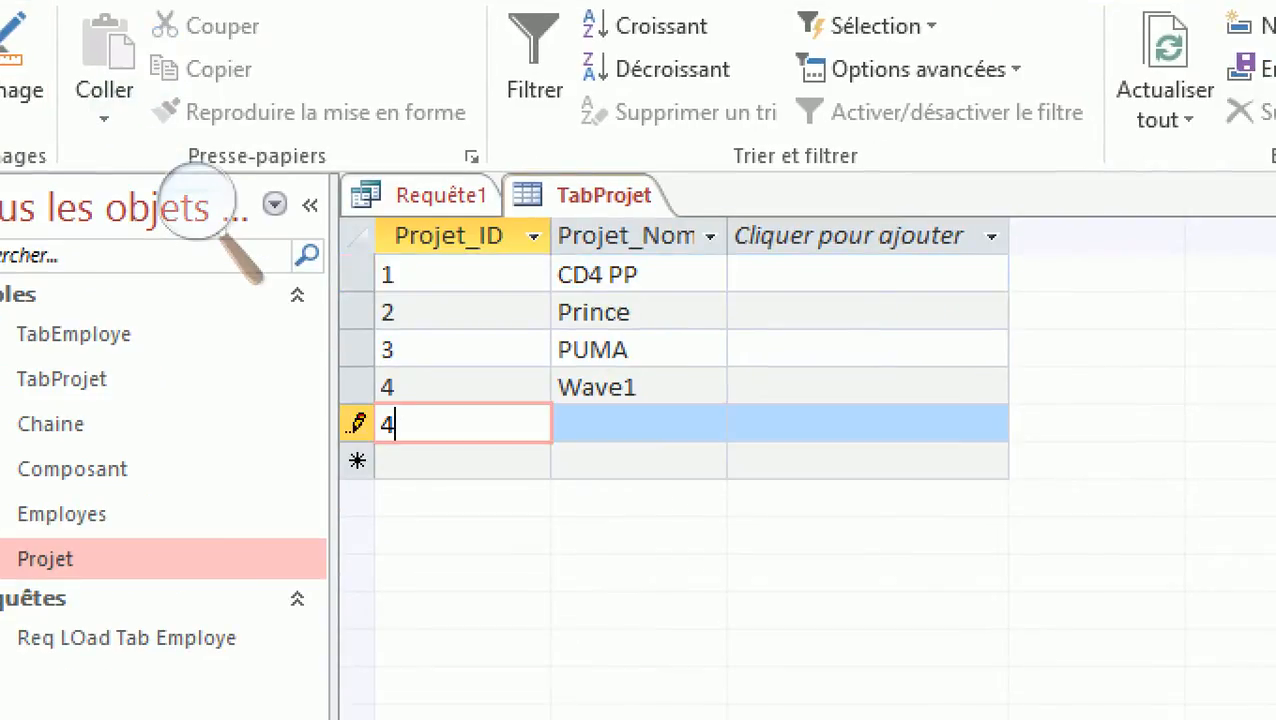
pyautogui.press('Tab')
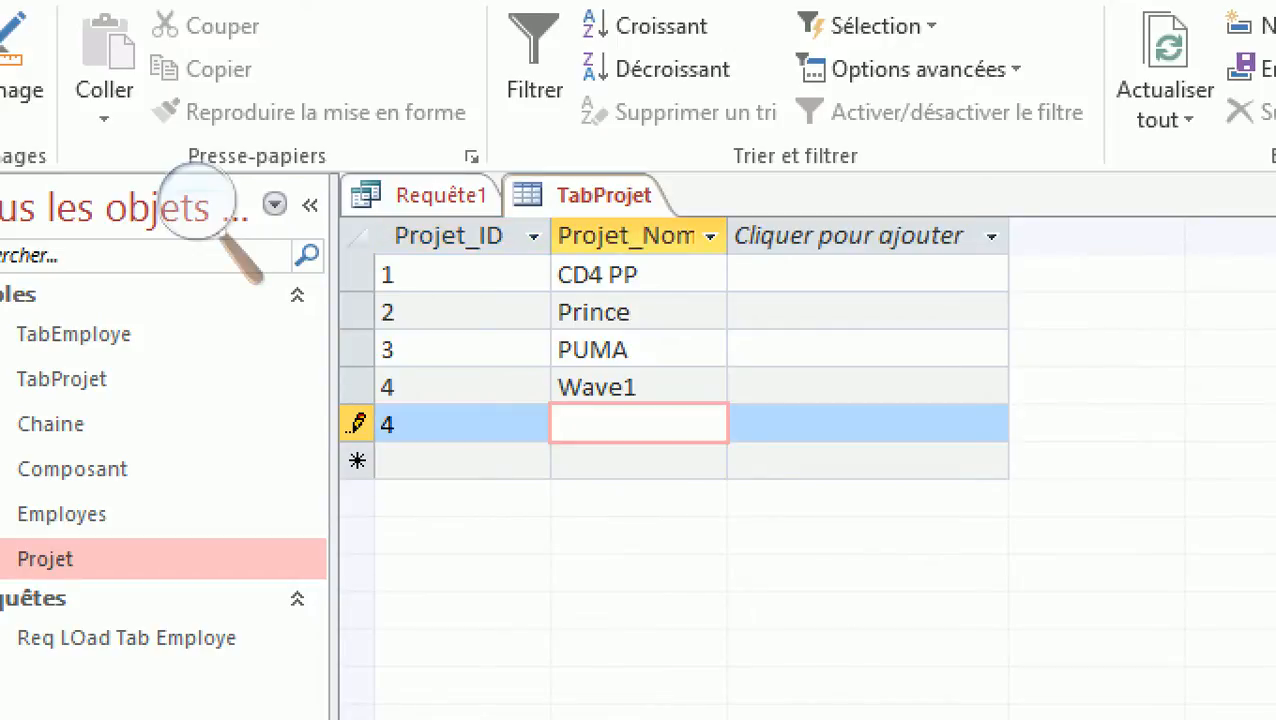
pyautogui.press('Tab')
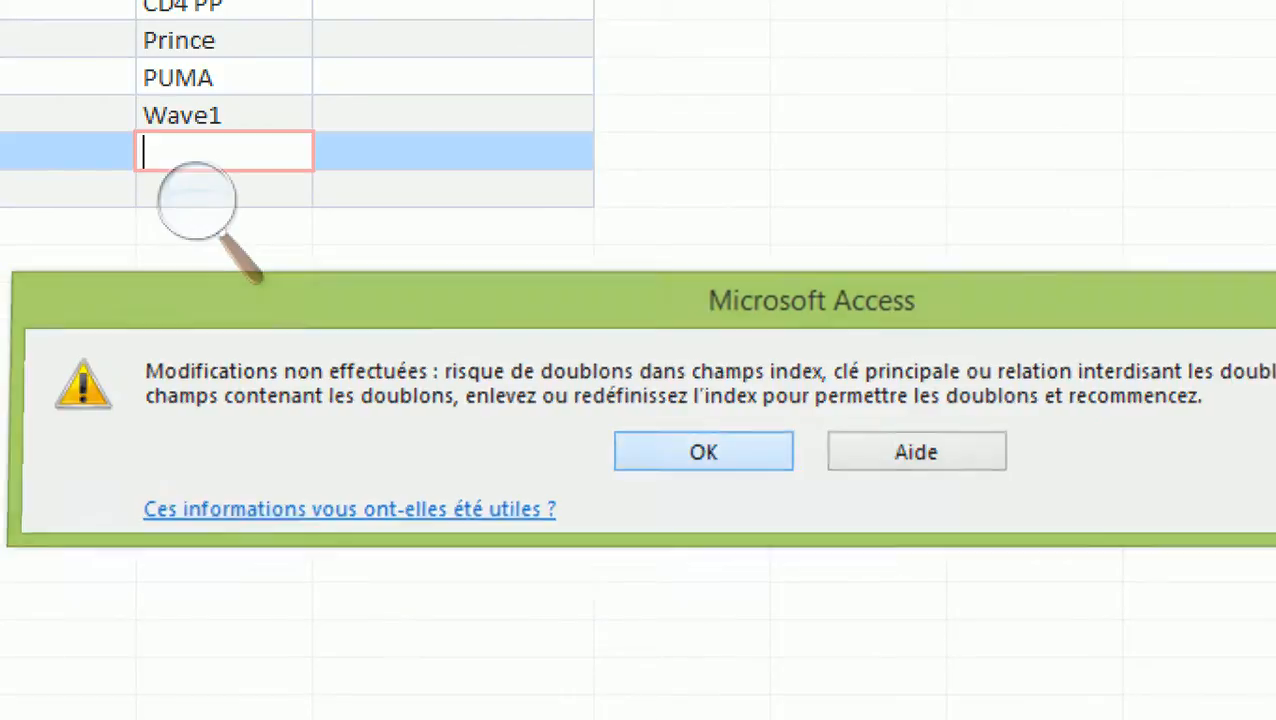
pyautogui.press('Return')
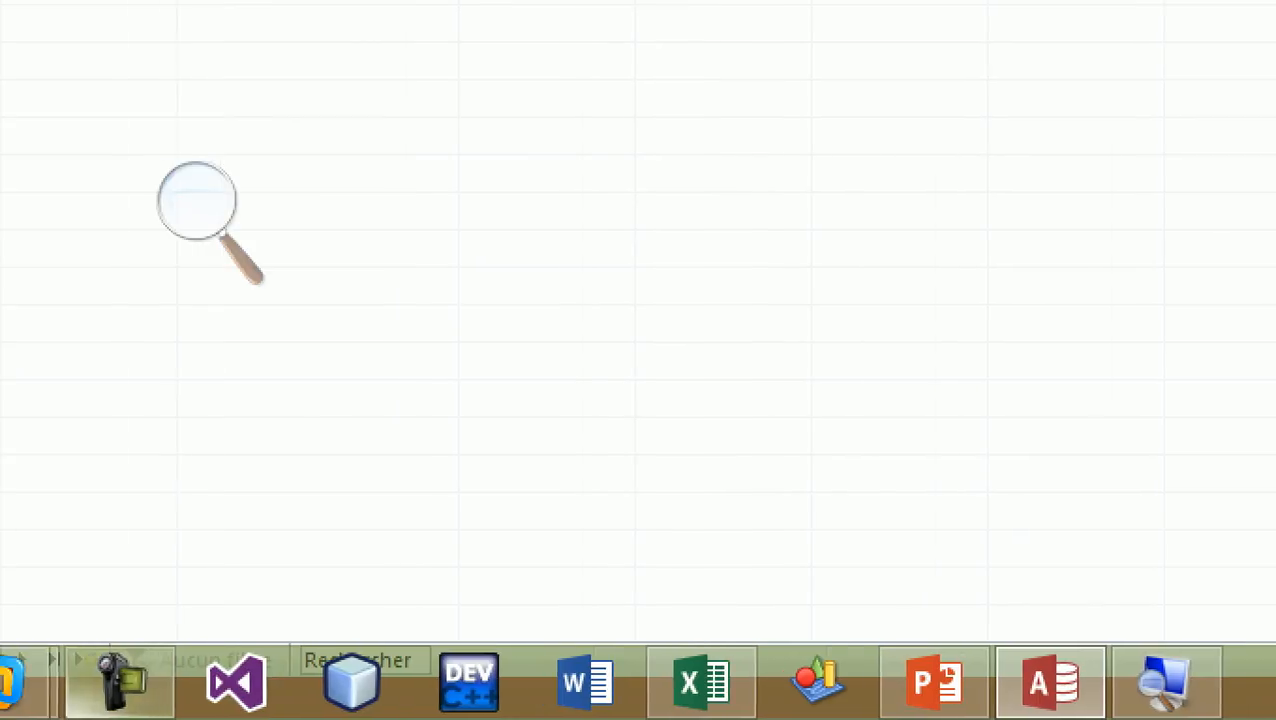
pyautogui.click(120, 686)
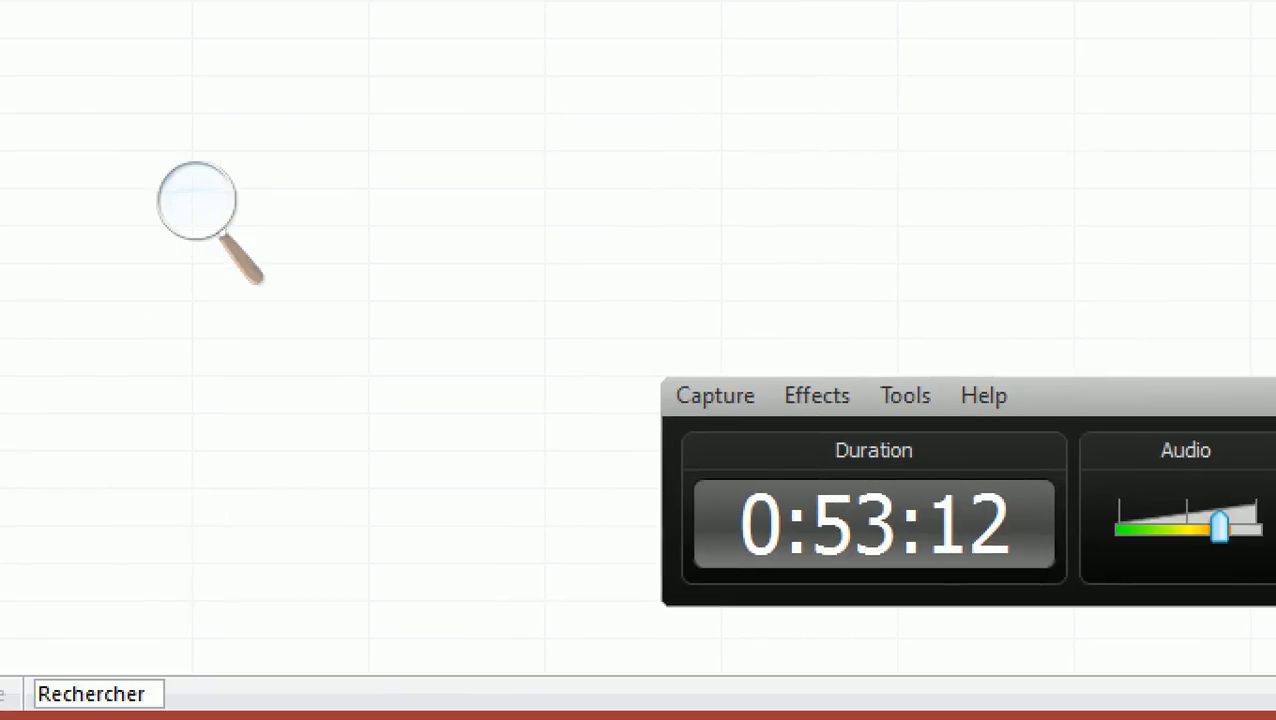